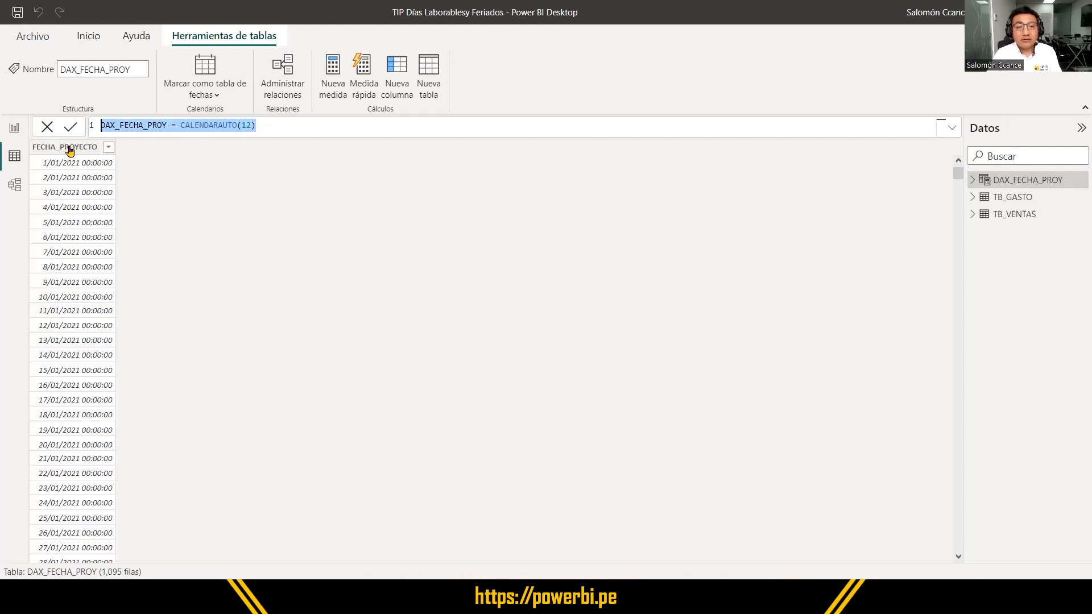
Review the FECHA_PROYECTO column and the TB_GASTO and TB_VENTAS tables, then return to the DAX_FECHA_PROY table.
click(69, 149)
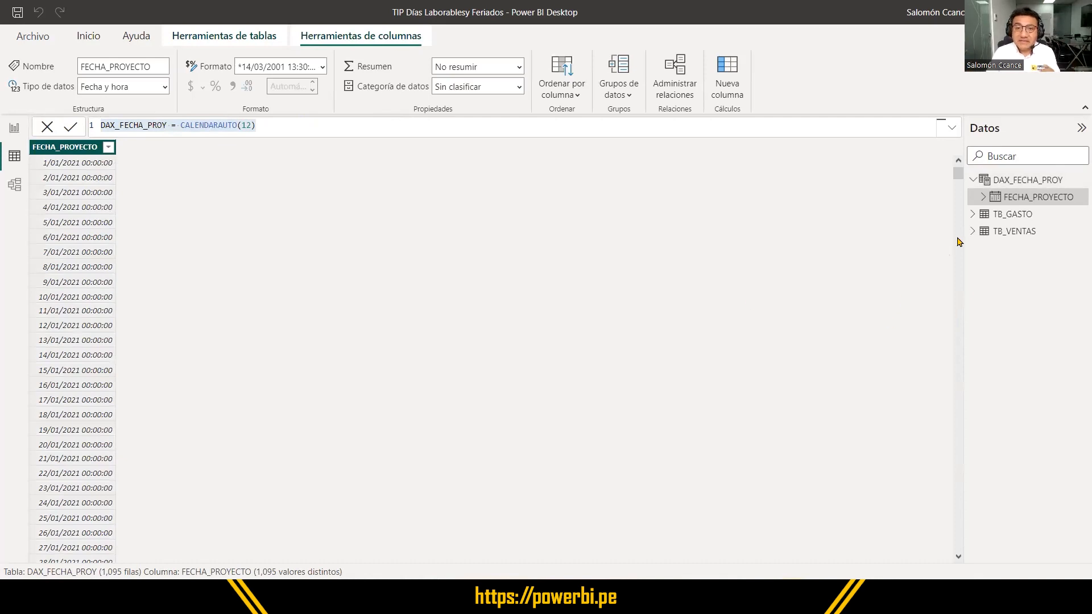
click(1013, 220)
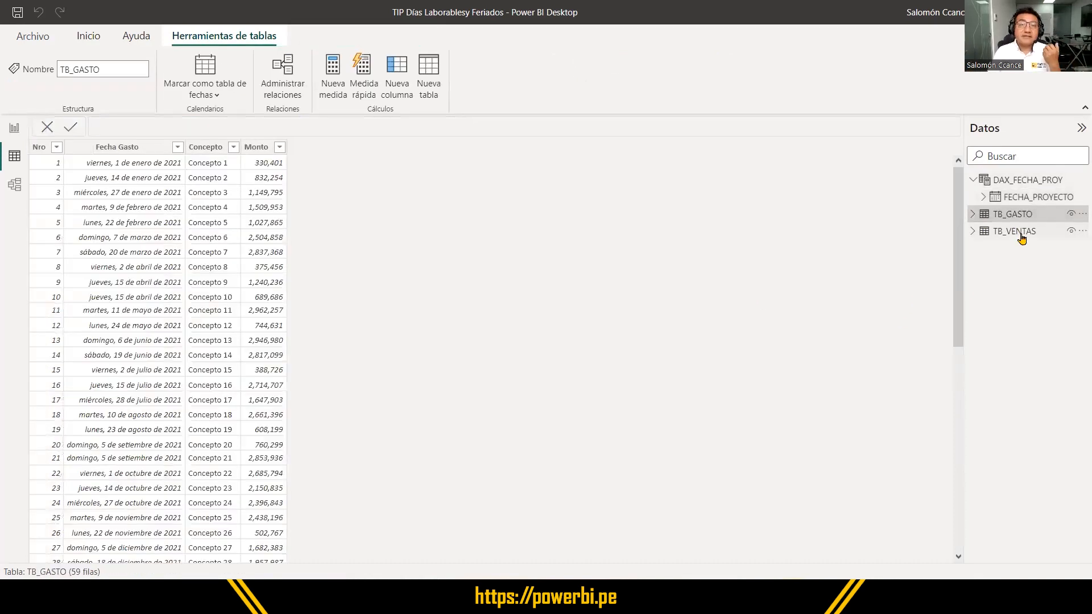
click(1022, 237)
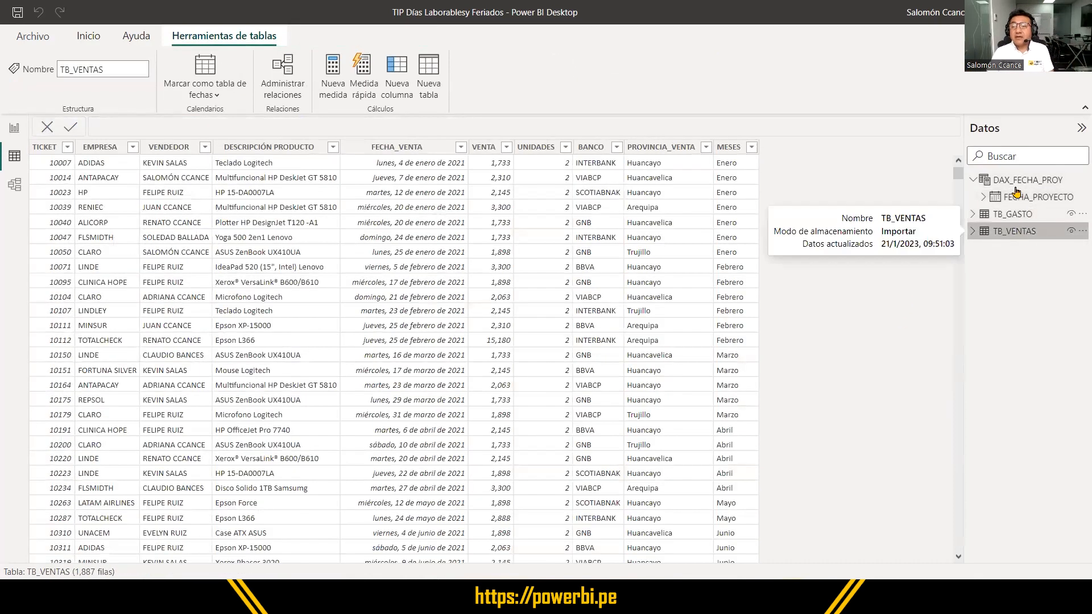
click(1018, 181)
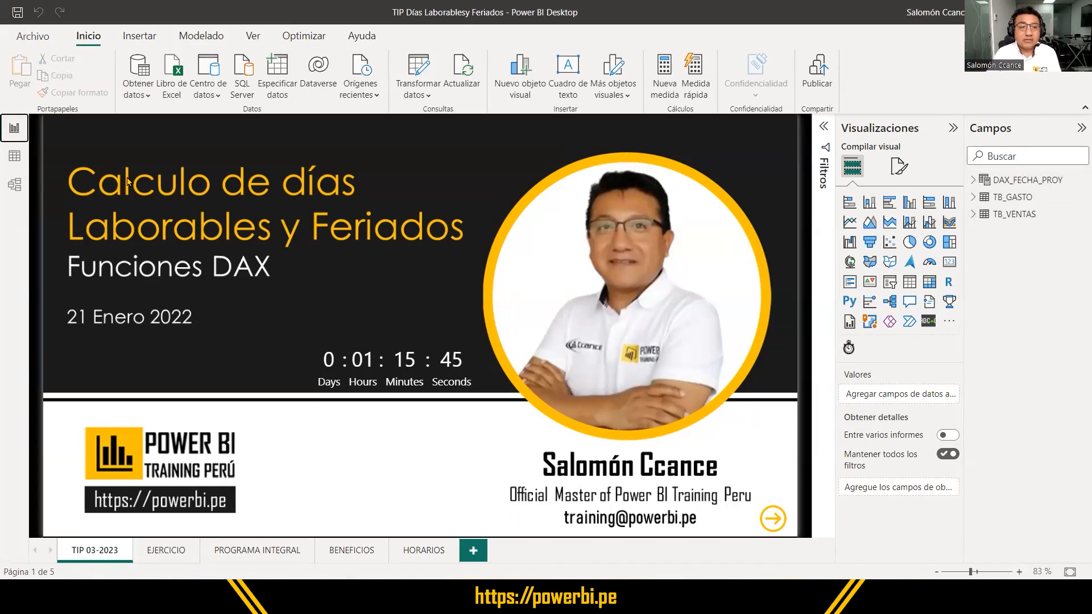
Go to the EJERCICIO report page and examine the NETWORKDAYS syntax, its date and weekend arguments, and the weekend codes.
click(160, 555)
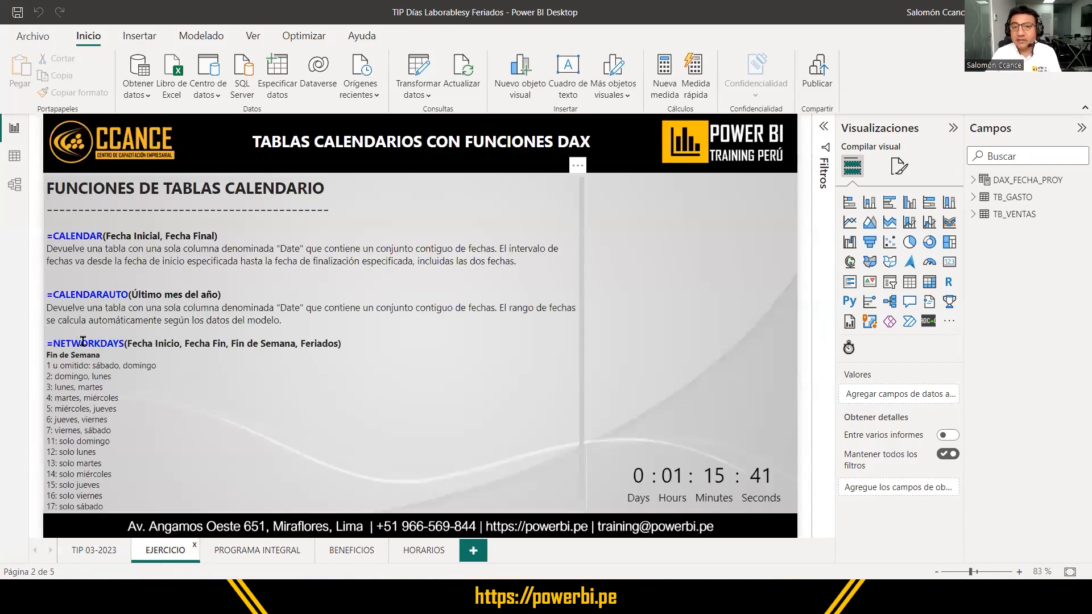
double_click(83, 341)
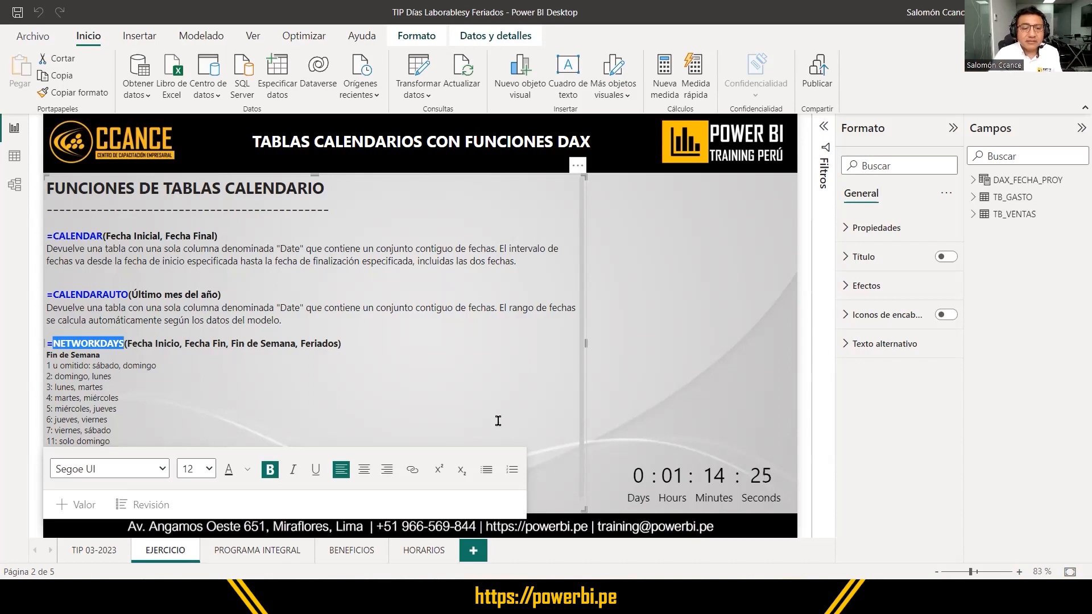
drag(180, 343, 285, 343)
key(Escape)
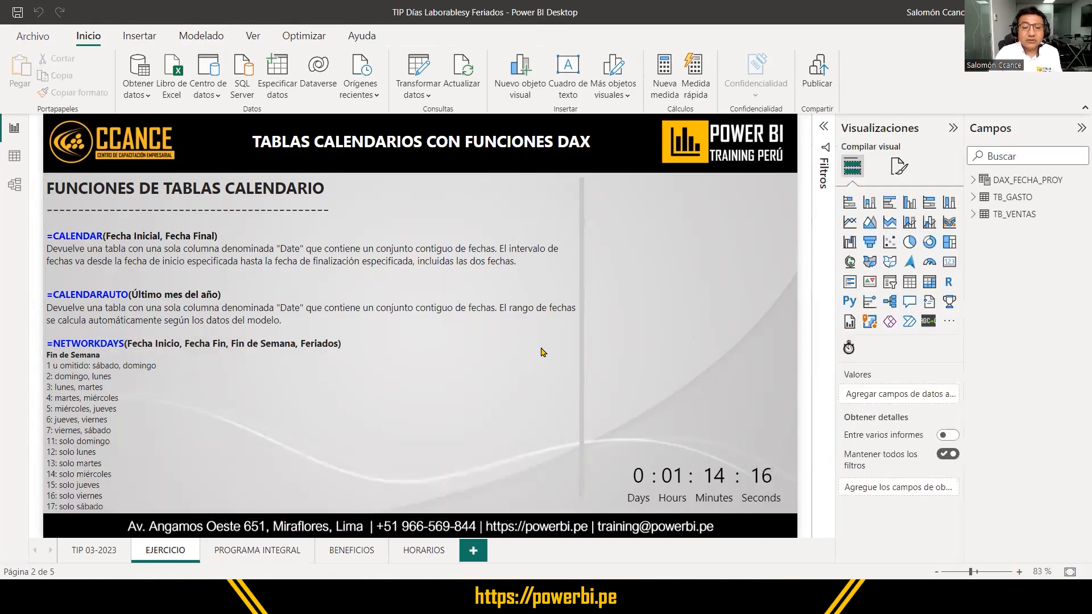
drag(231, 343, 298, 341)
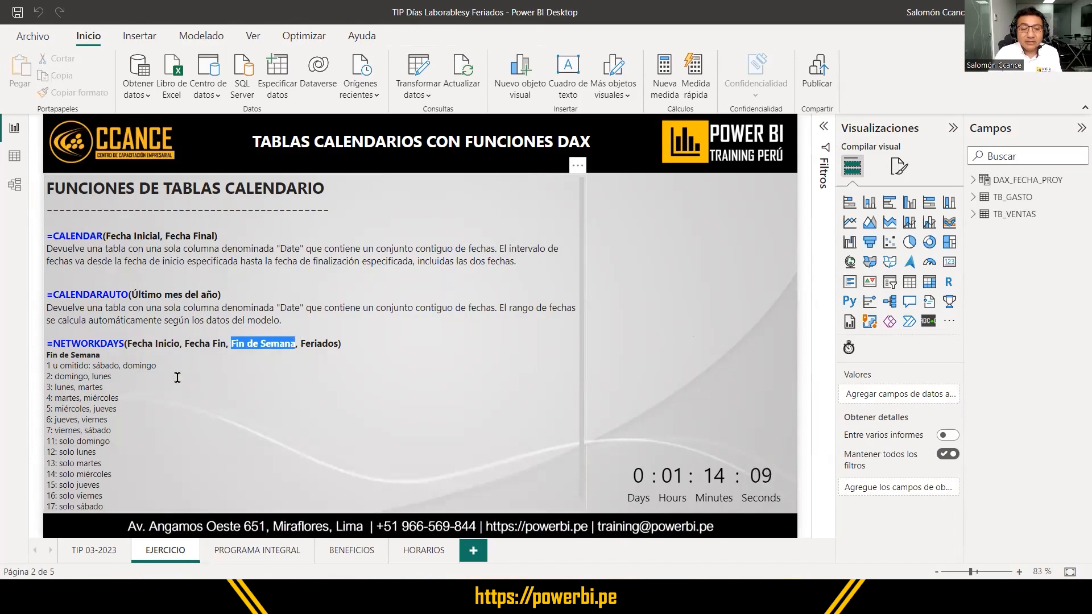
drag(47, 365, 113, 431)
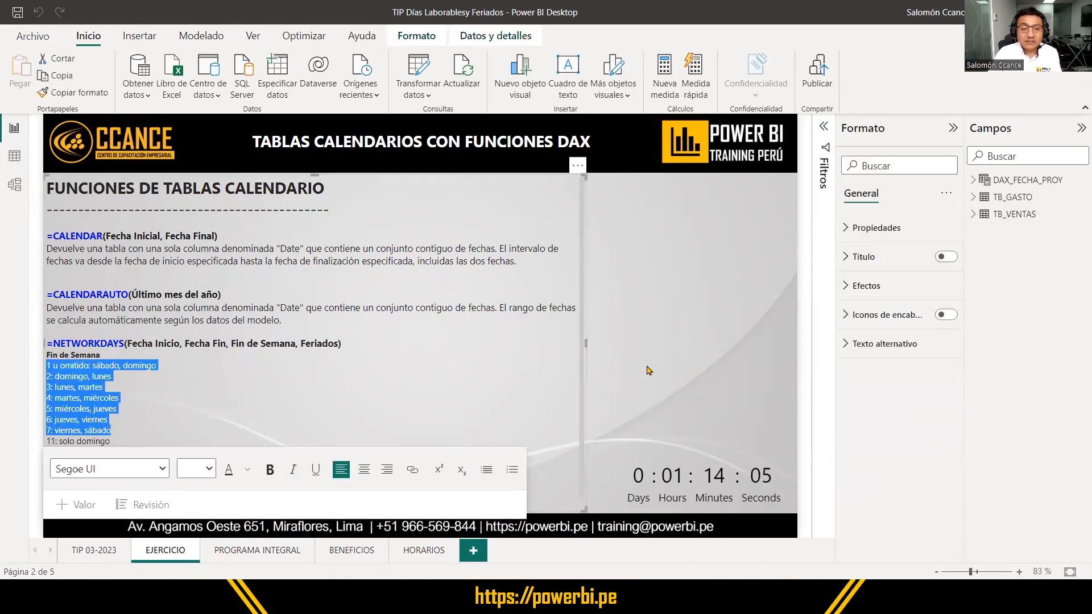
click(649, 370)
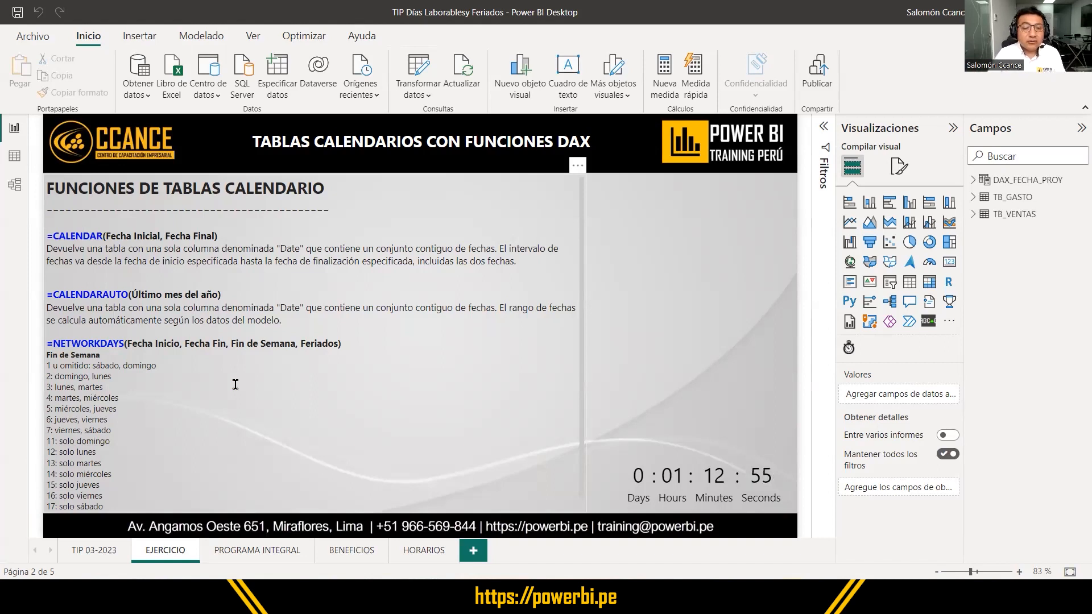
click(127, 344)
drag(189, 342, 294, 341)
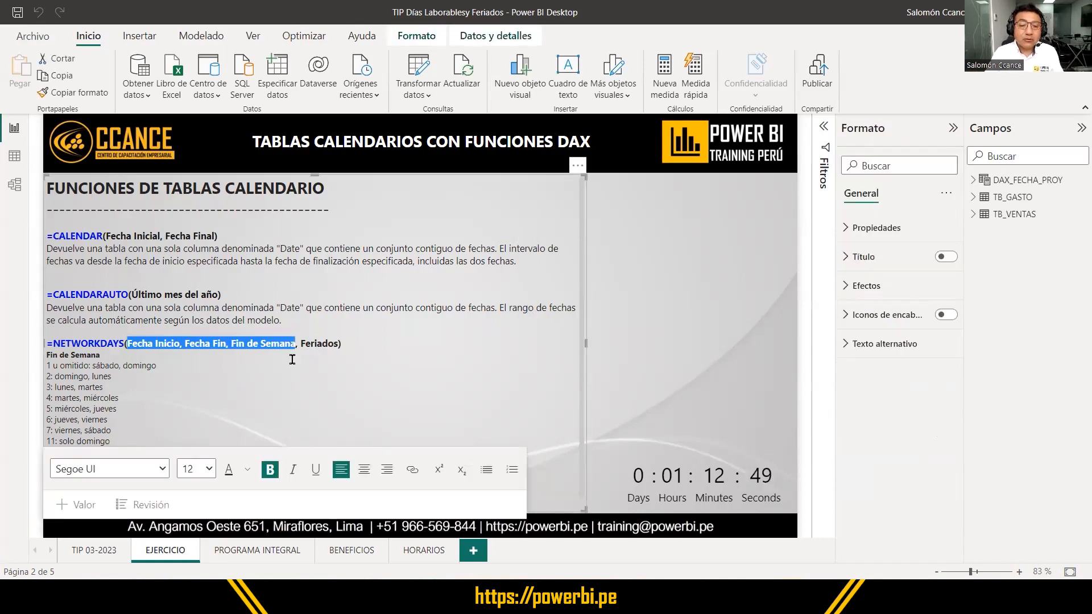
Reword the last argument of the NETWORKDAYS syntax in the text box as "Tabla de Feriados".
drag(300, 343, 339, 340)
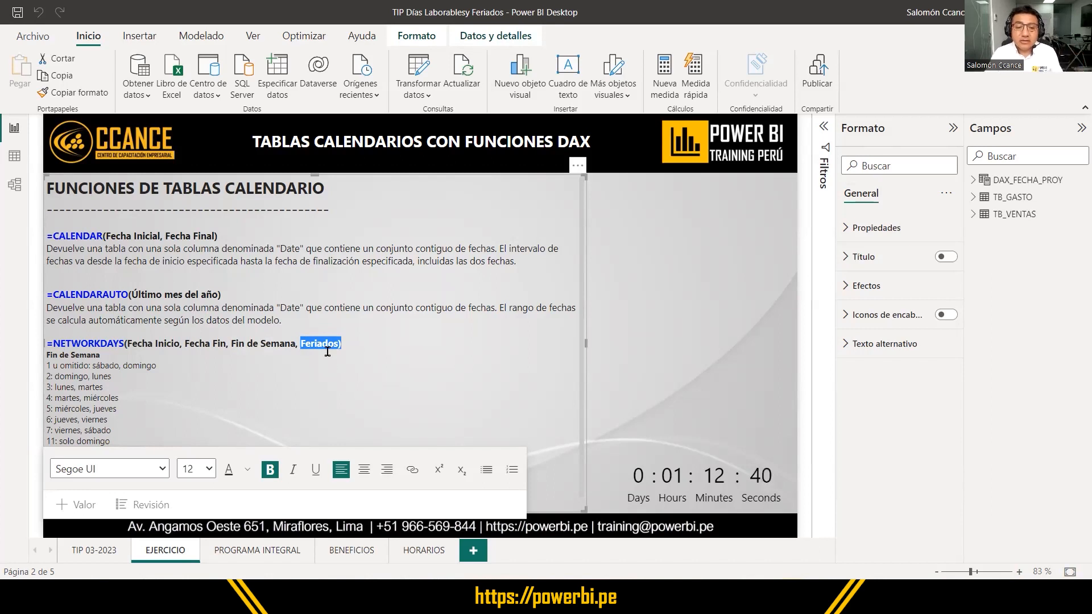
key(shift+Left)
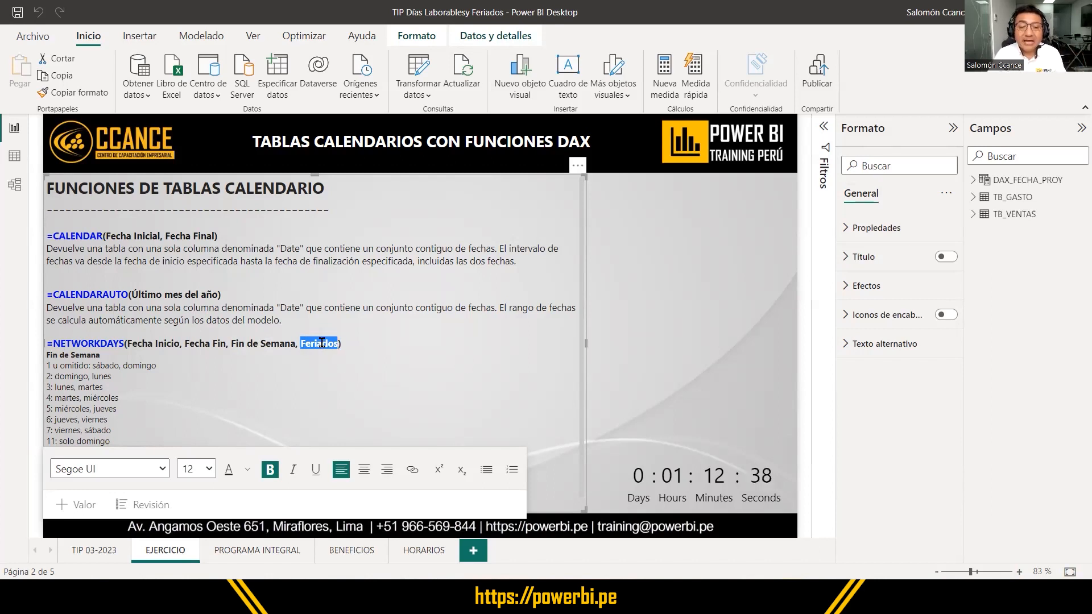
click(302, 343)
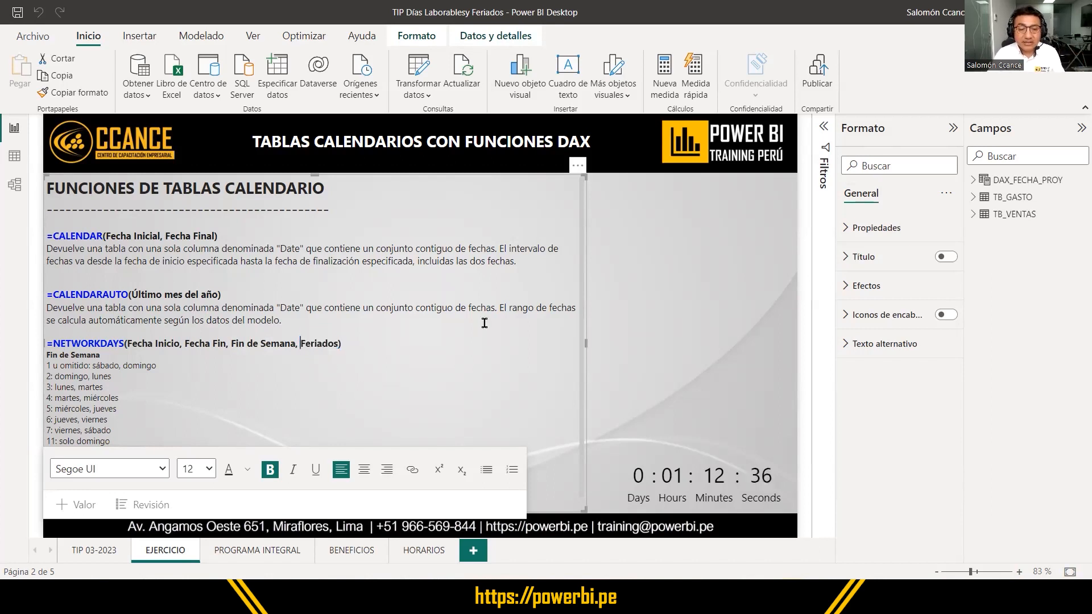
text(Tabla)
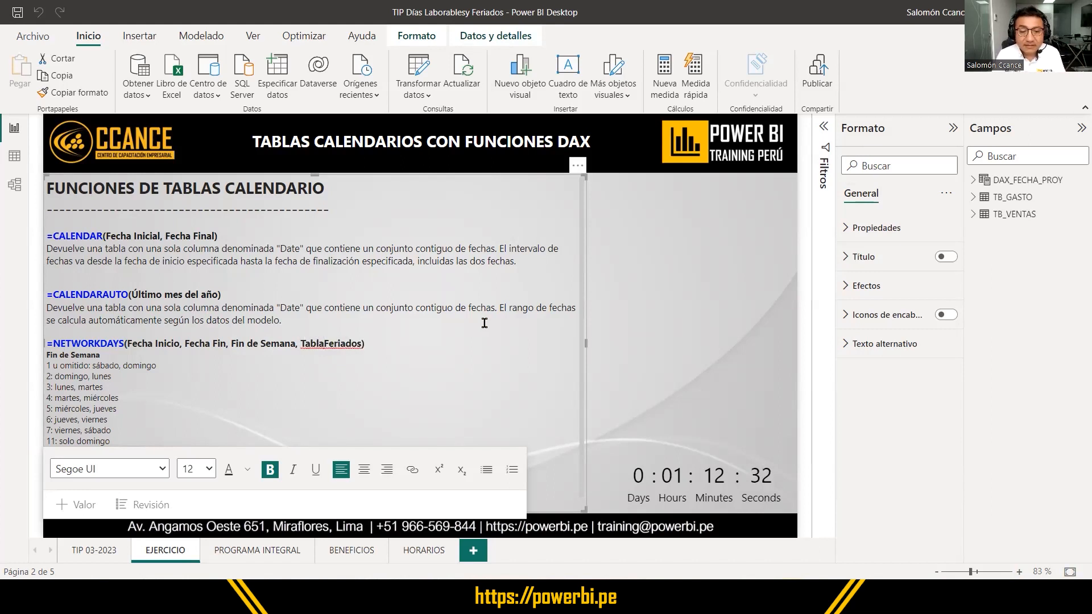
text( de)
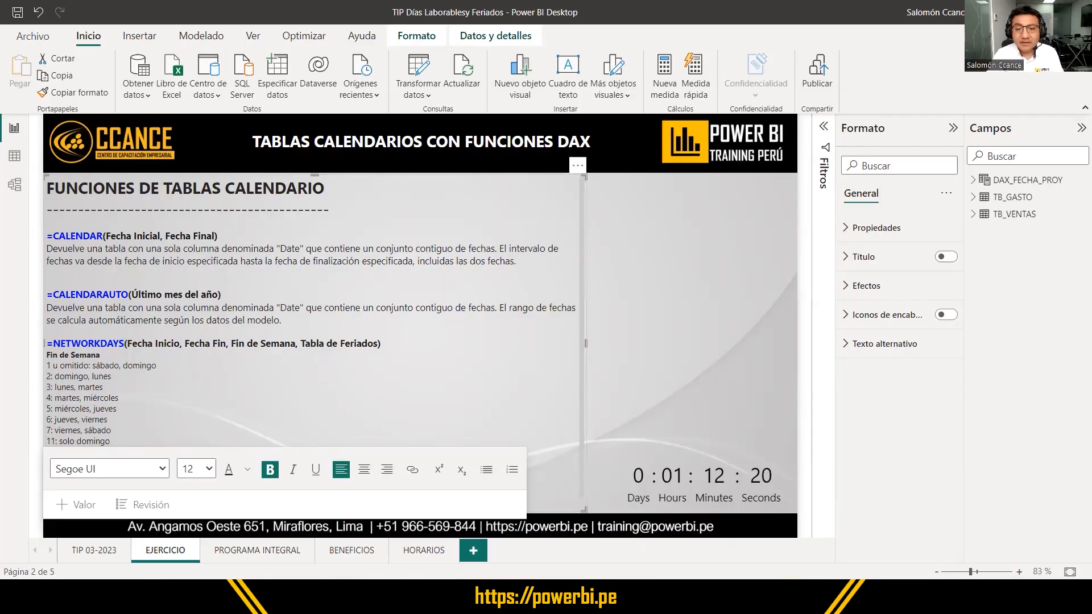
Open Feriados_Perú.xlsx from File Explorer in Excel, look through the Fechas_Feriados column, and return to the Power BI report.
key(alt+Tab)
click(602, 258)
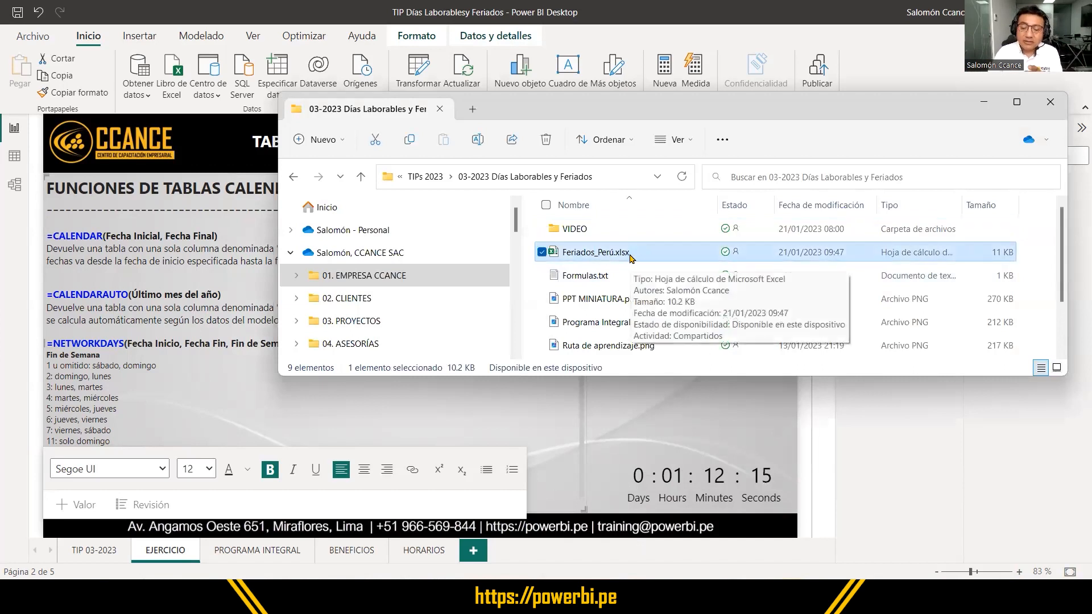
double_click(630, 259)
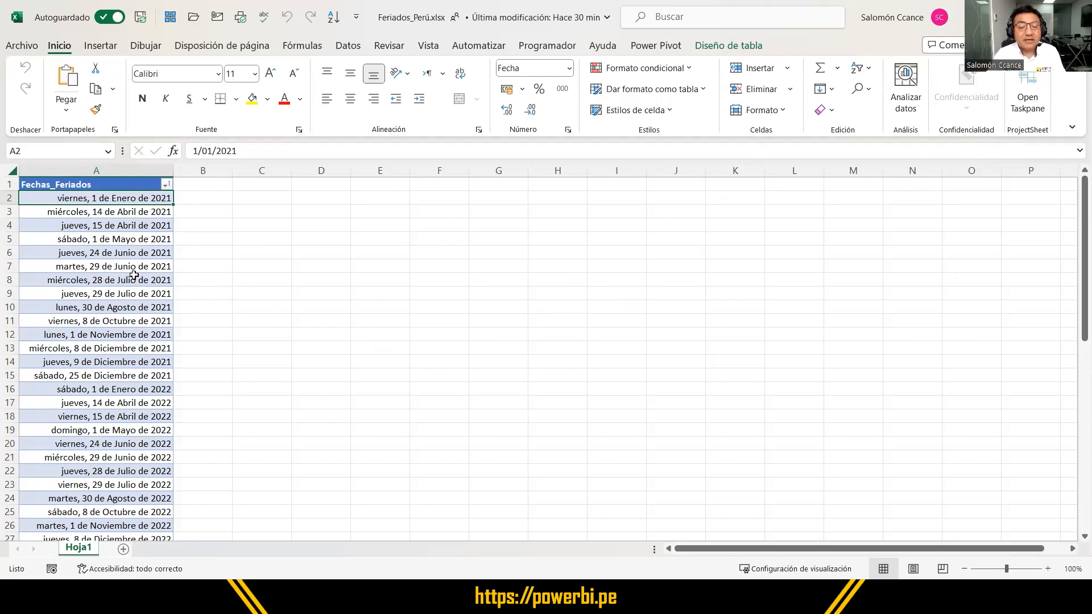
scroll(126, 309, down, 3)
scroll(127, 309, down, 10)
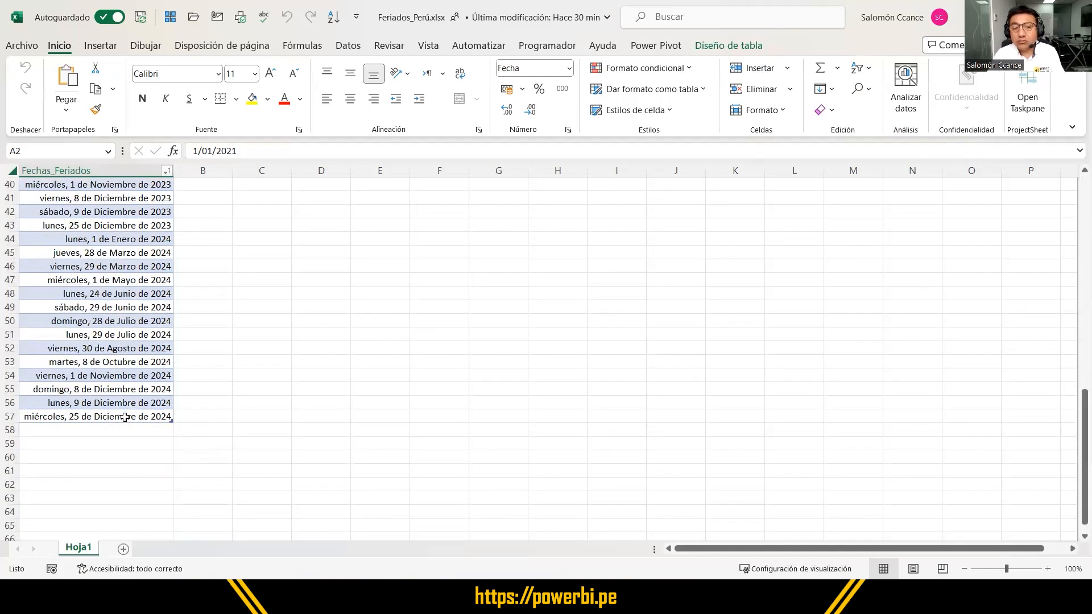
scroll(126, 417, up, 13)
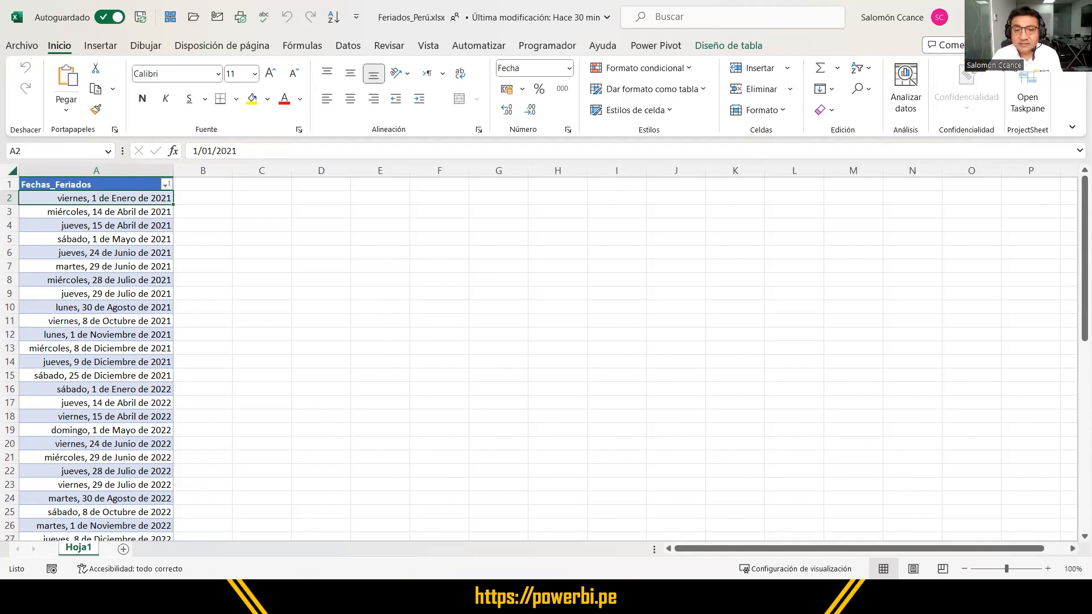
click(1008, 15)
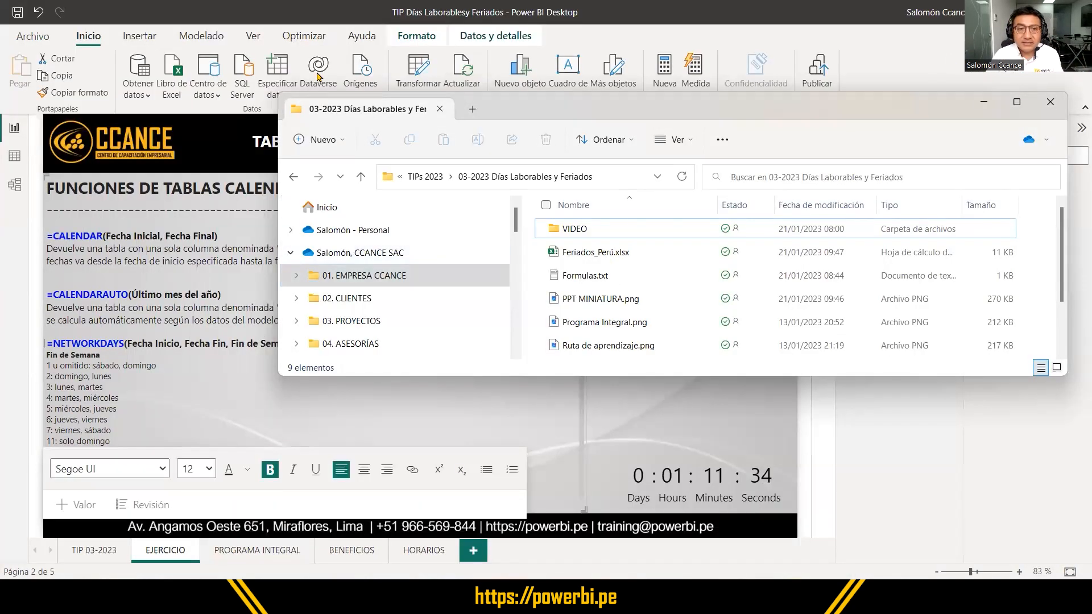
click(725, 415)
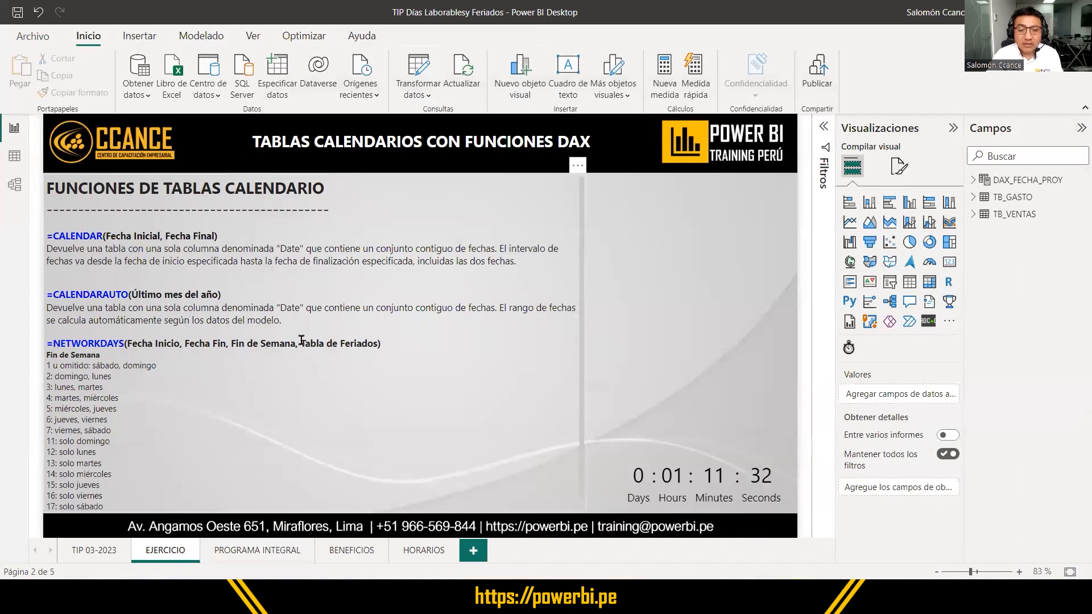
Examine the model's table list against the "Tabla de Feriados" and "Fin de Semana" arguments and the full NETWORKDAYS syntax.
drag(302, 343, 378, 343)
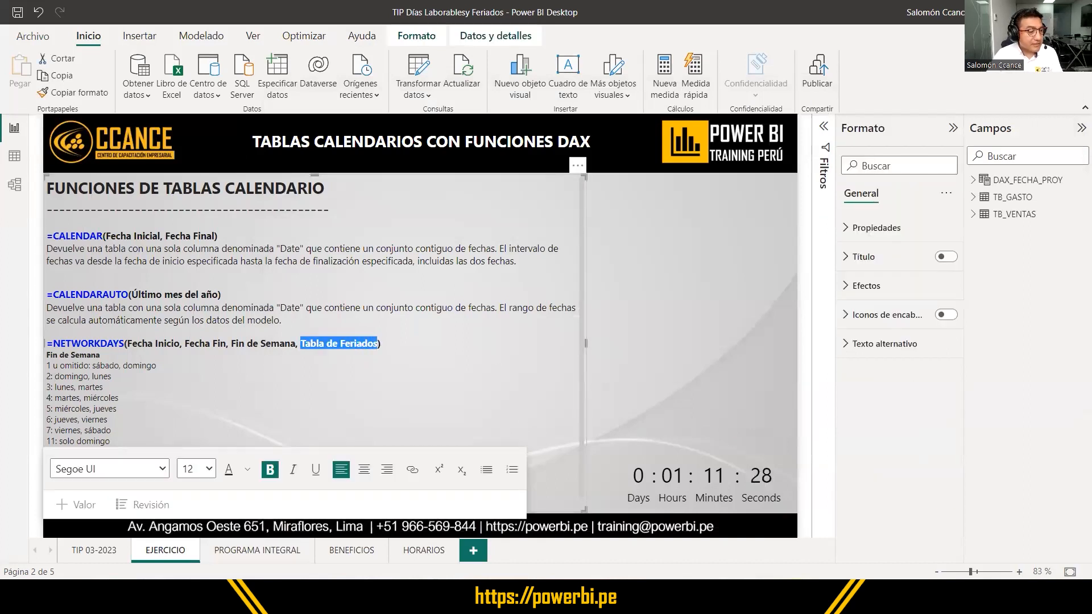
key(alt+Tab)
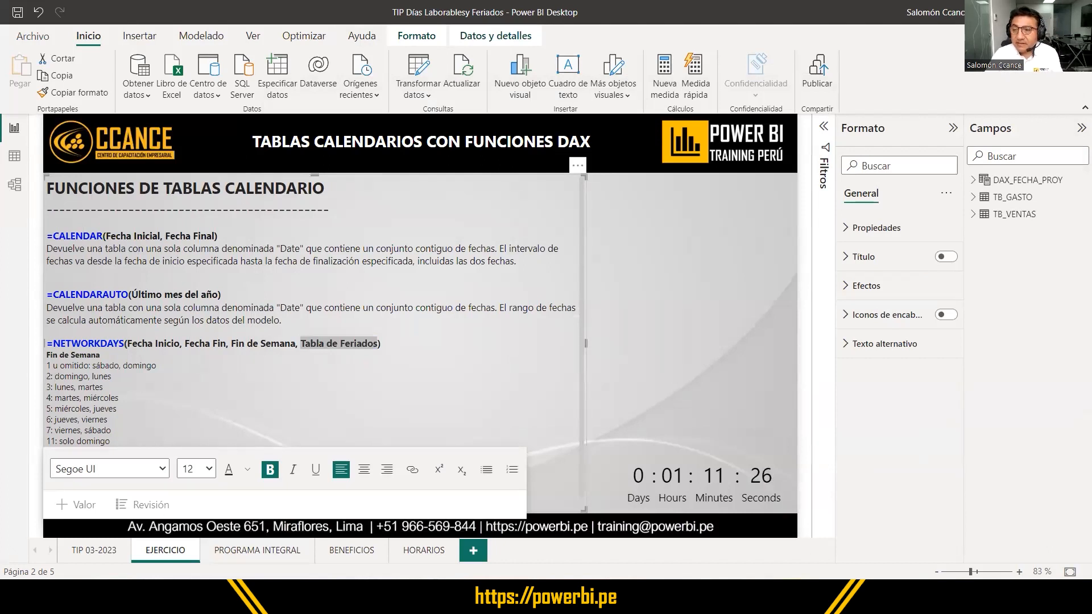
drag(961, 169, 1082, 243)
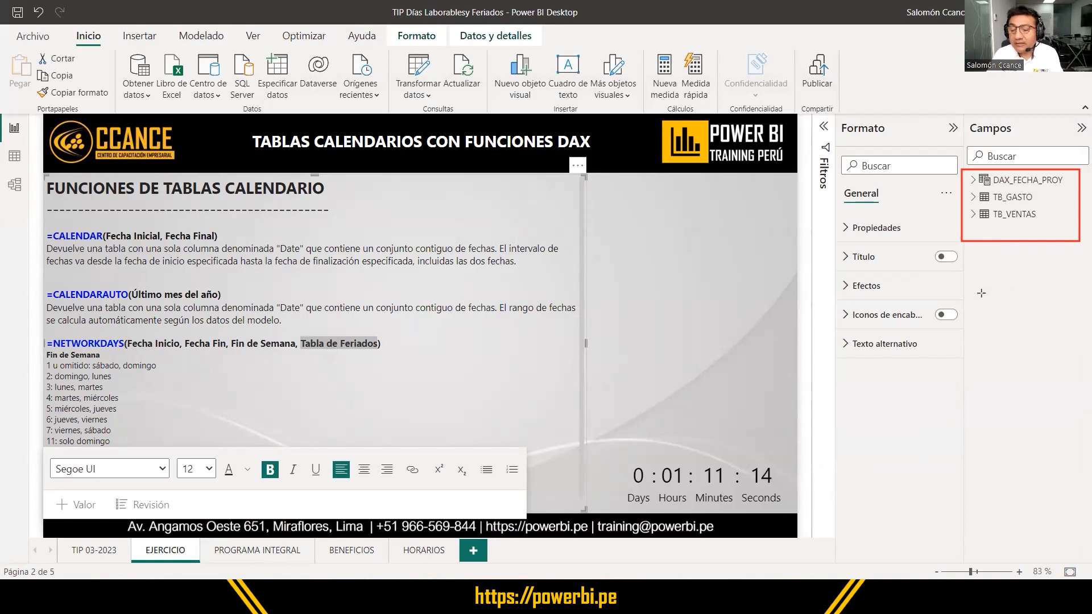
drag(300, 333, 379, 352)
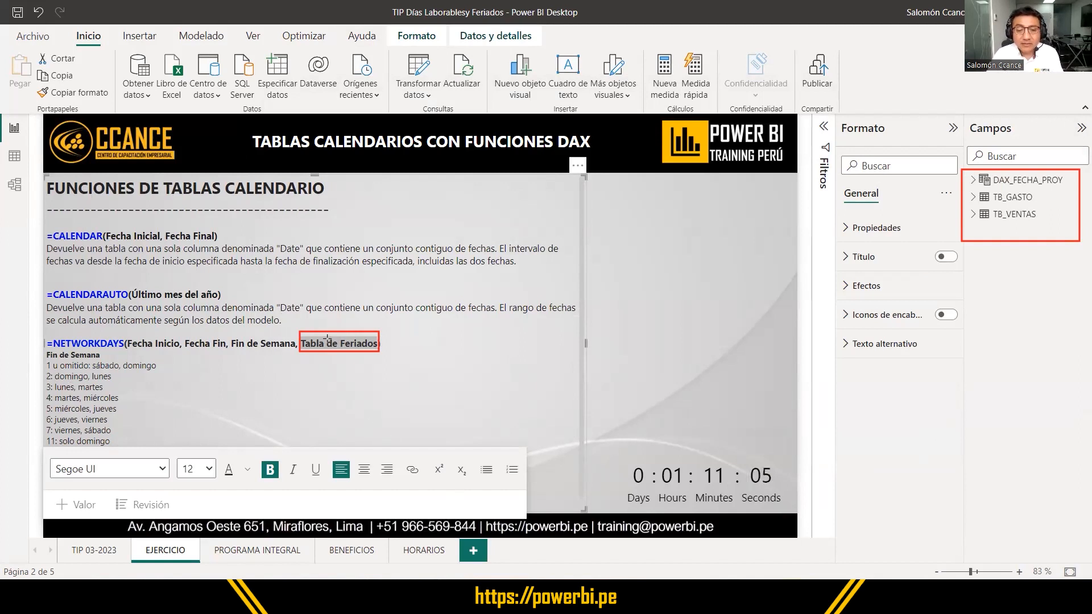
mouse_move(307, 324)
mouse_down()
mouse_move(357, 365)
mouse_move(356, 330)
mouse_up()
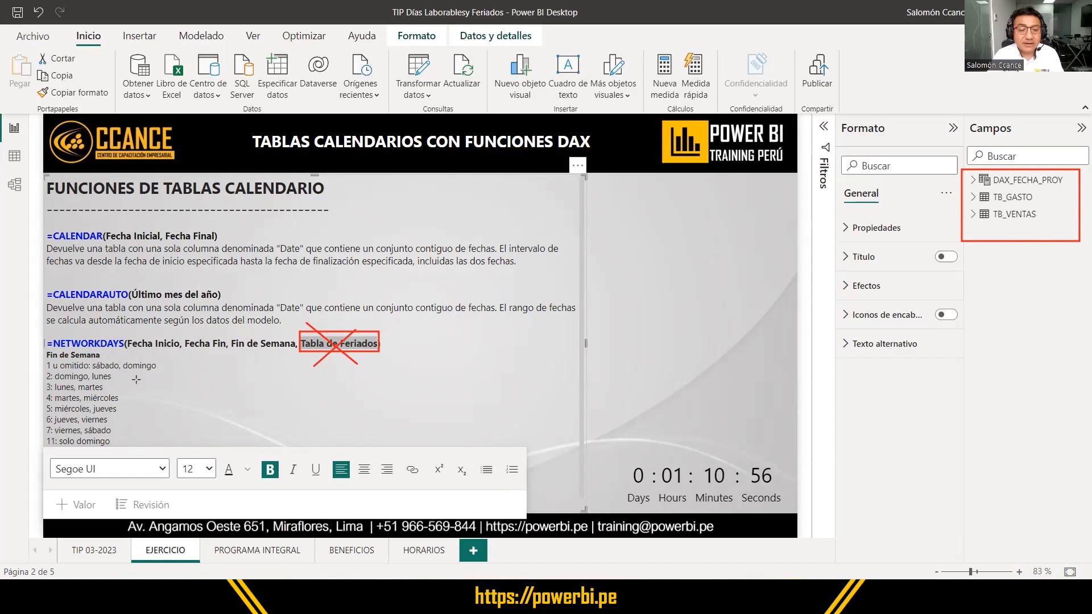
mouse_move(44, 358)
mouse_down()
mouse_move(128, 444)
mouse_move(42, 424)
mouse_up()
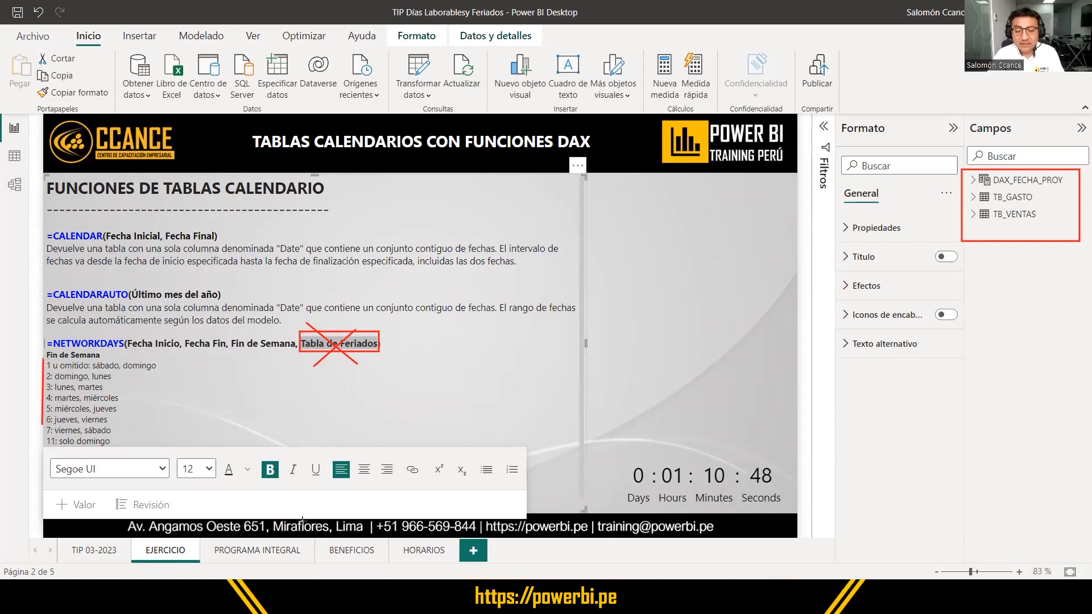
mouse_move(228, 333)
mouse_down()
mouse_move(248, 357)
mouse_move(297, 353)
mouse_up()
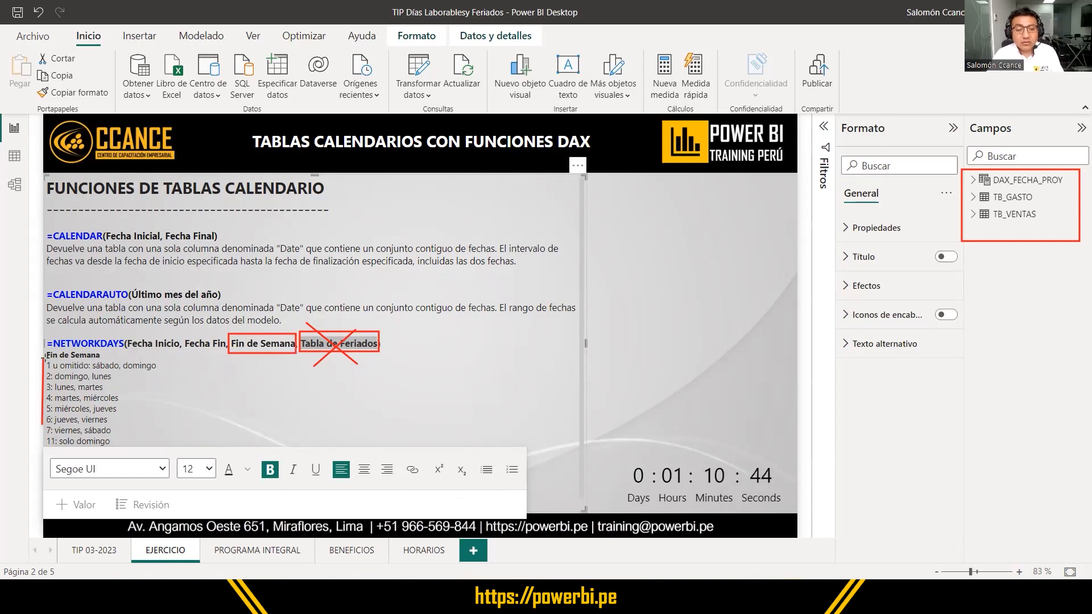
drag(41, 355, 55, 445)
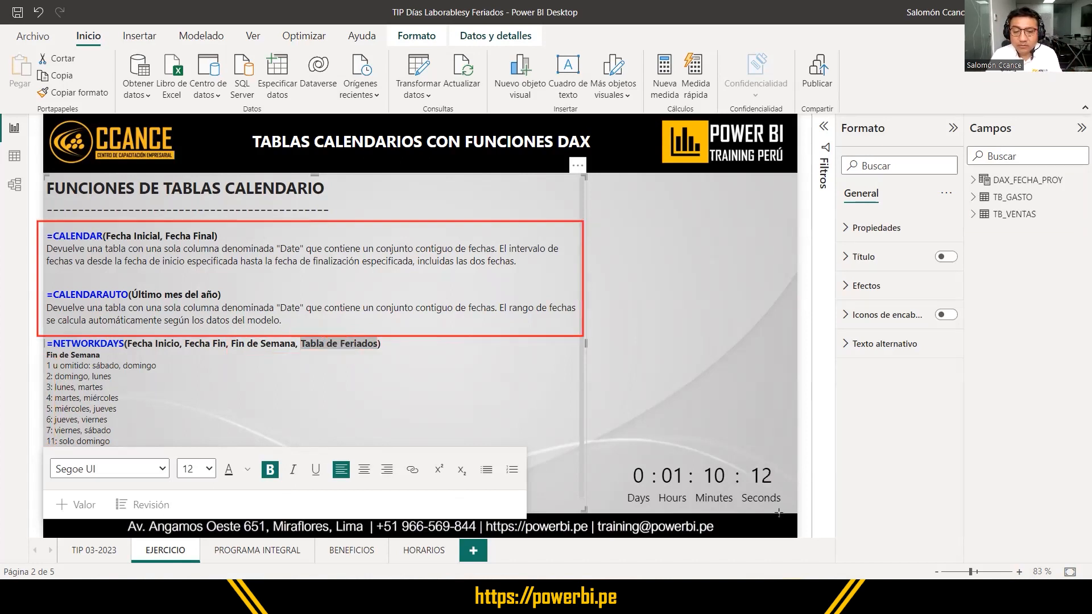
key(e)
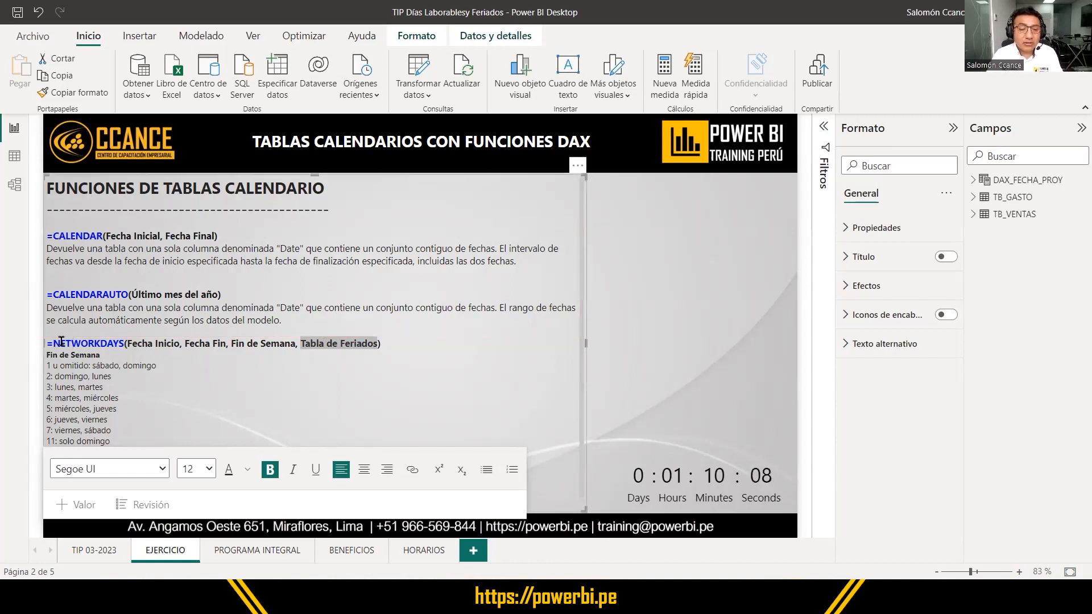
mouse_move(54, 342)
mouse_down()
mouse_move(336, 332)
mouse_move(416, 345)
mouse_up()
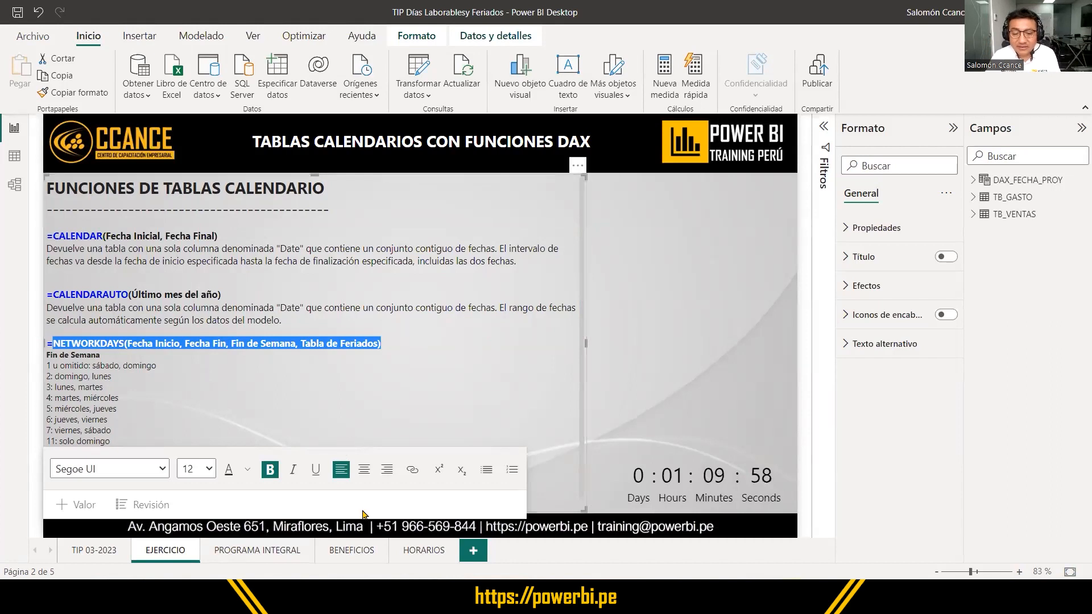
Expand the DAX_FECHA_PROY table in the field list and select it to show its formula.
mouse_move(968, 170)
mouse_down()
mouse_move(1018, 189)
mouse_move(1076, 187)
mouse_up()
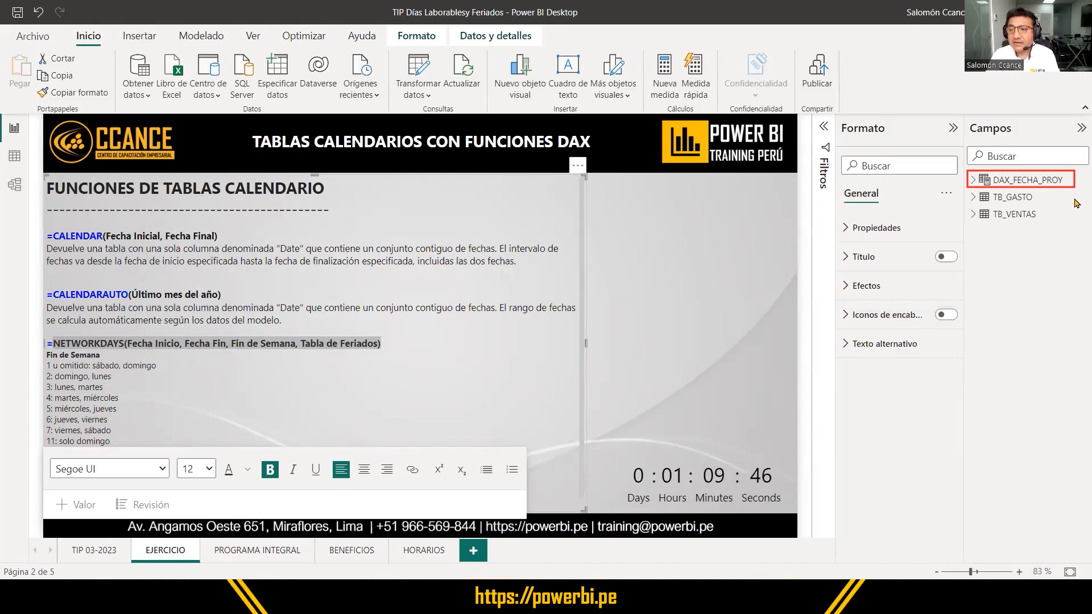
click(973, 180)
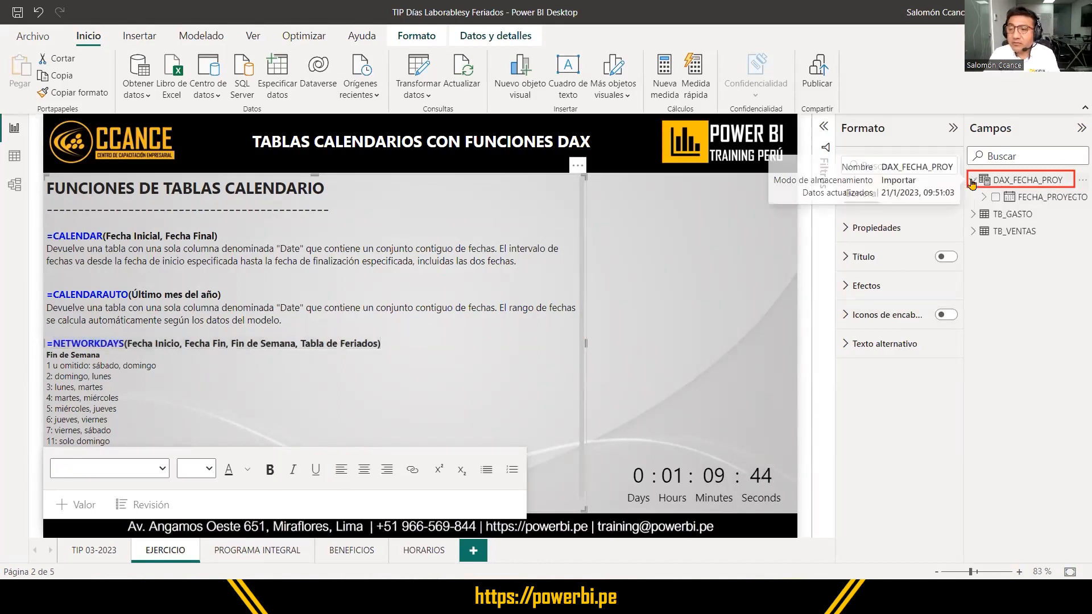
click(1029, 181)
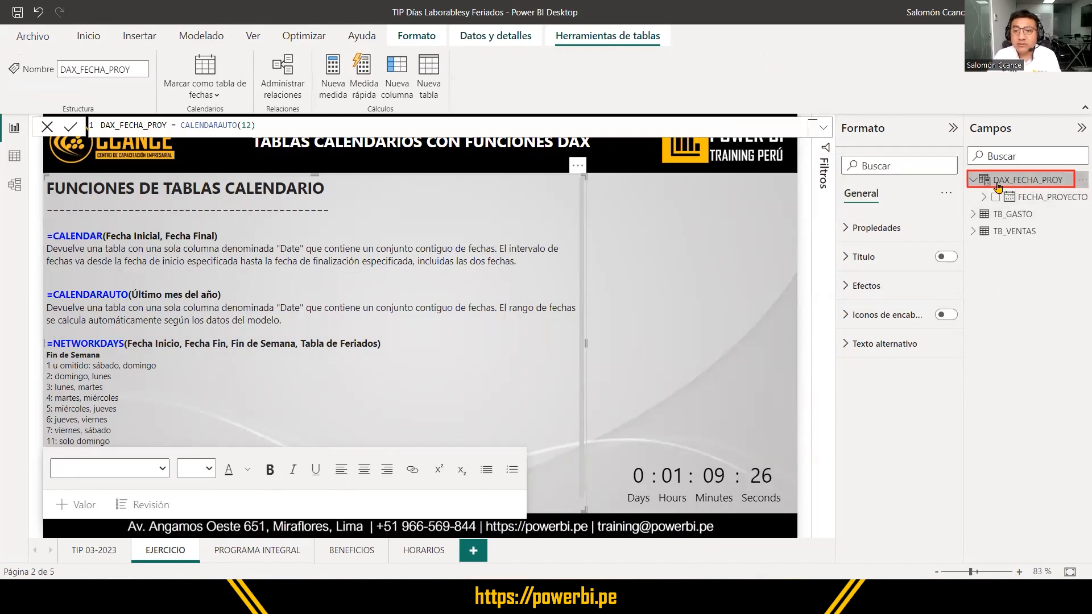
Create a new measure in the DAX_FECHA_PROY table.
mouse_move(998, 186)
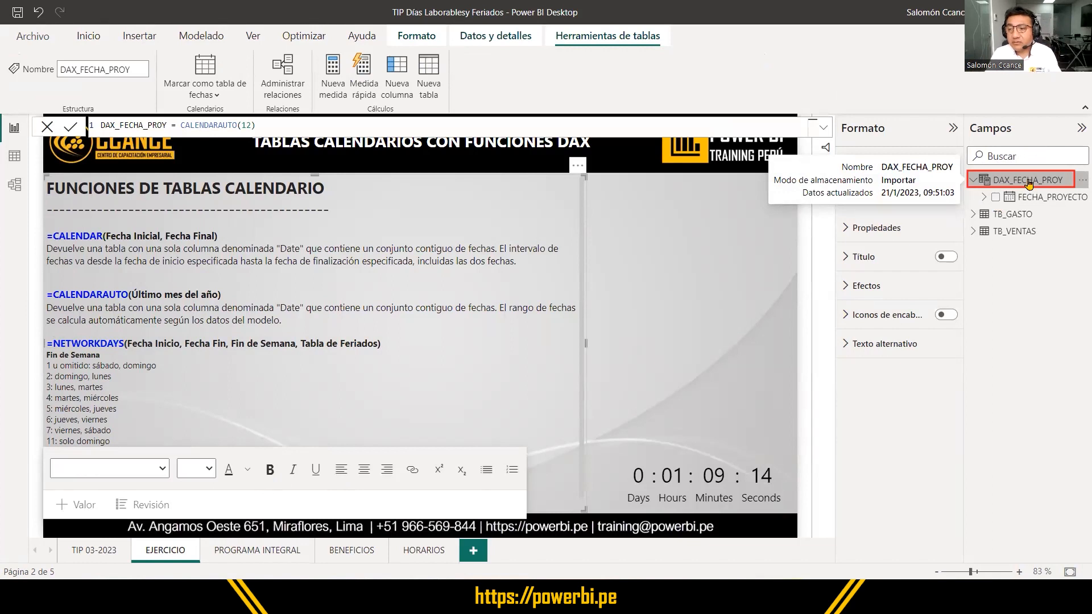
right_click(1026, 181)
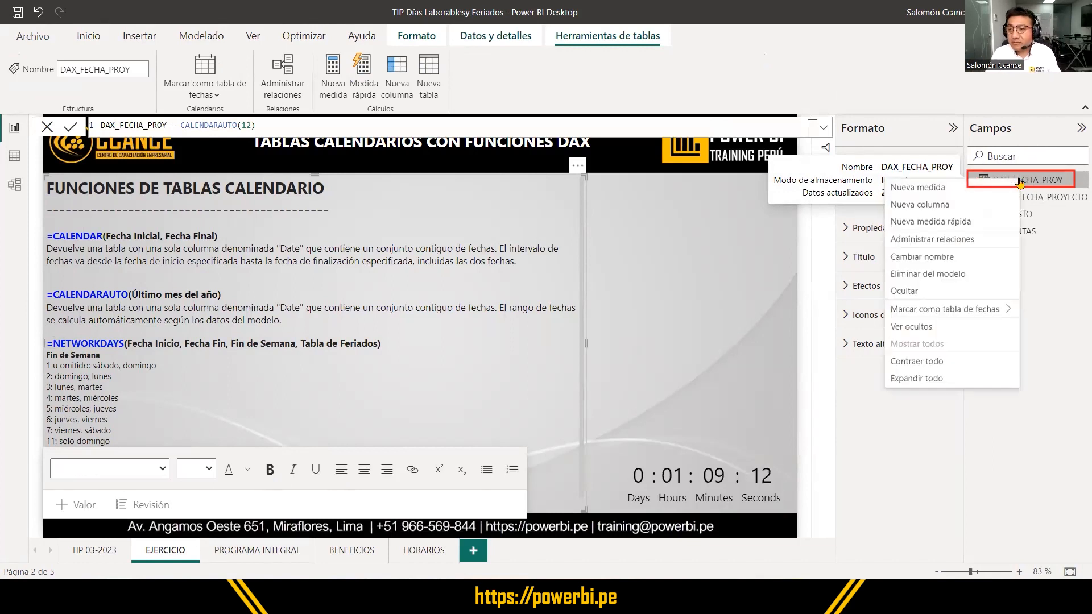
click(919, 191)
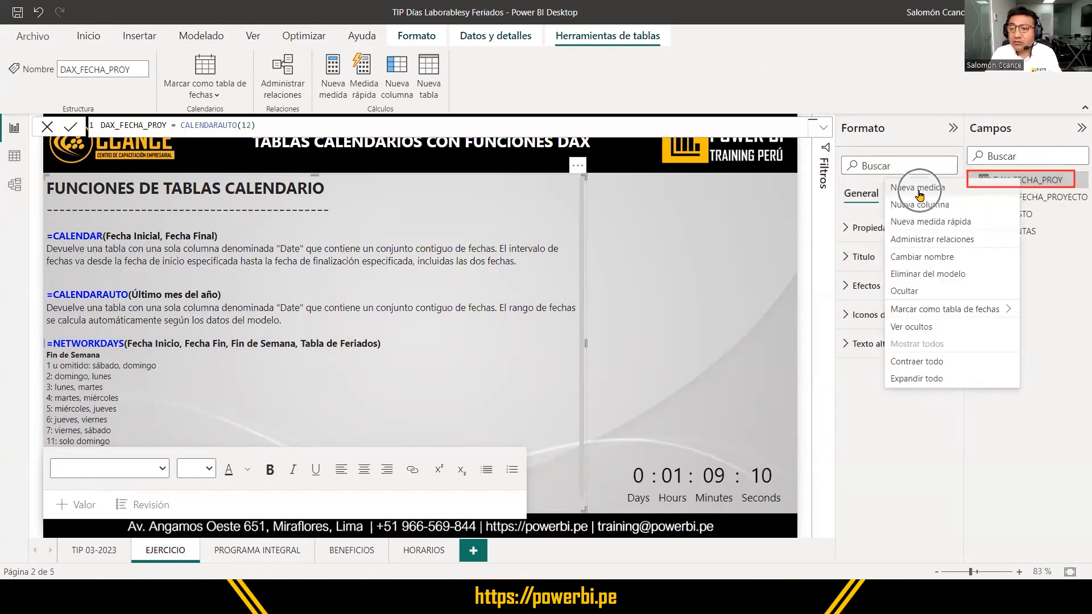
key(ctrl)
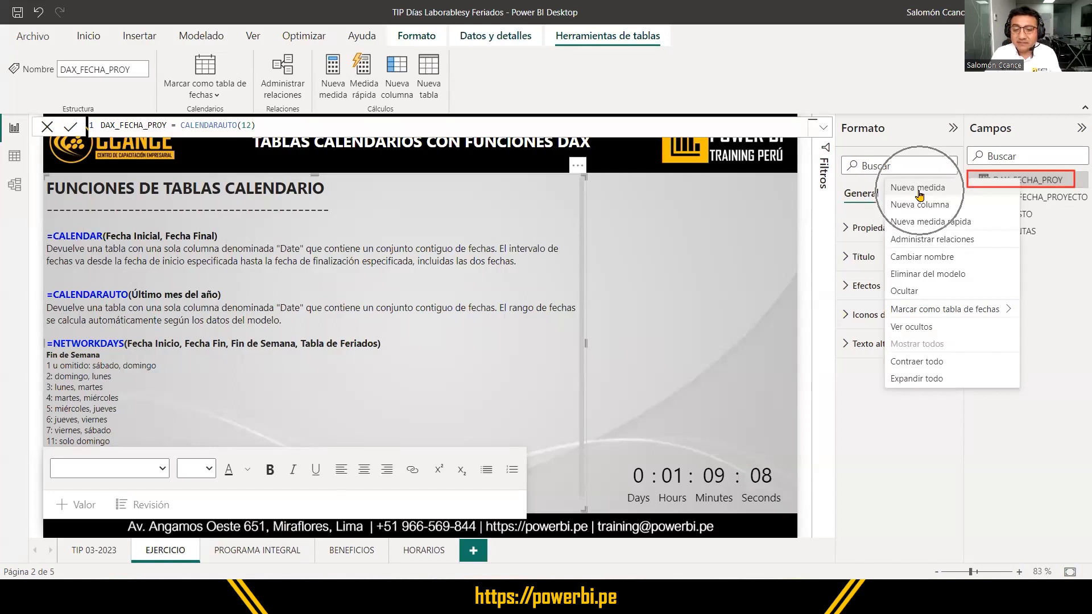
click(920, 194)
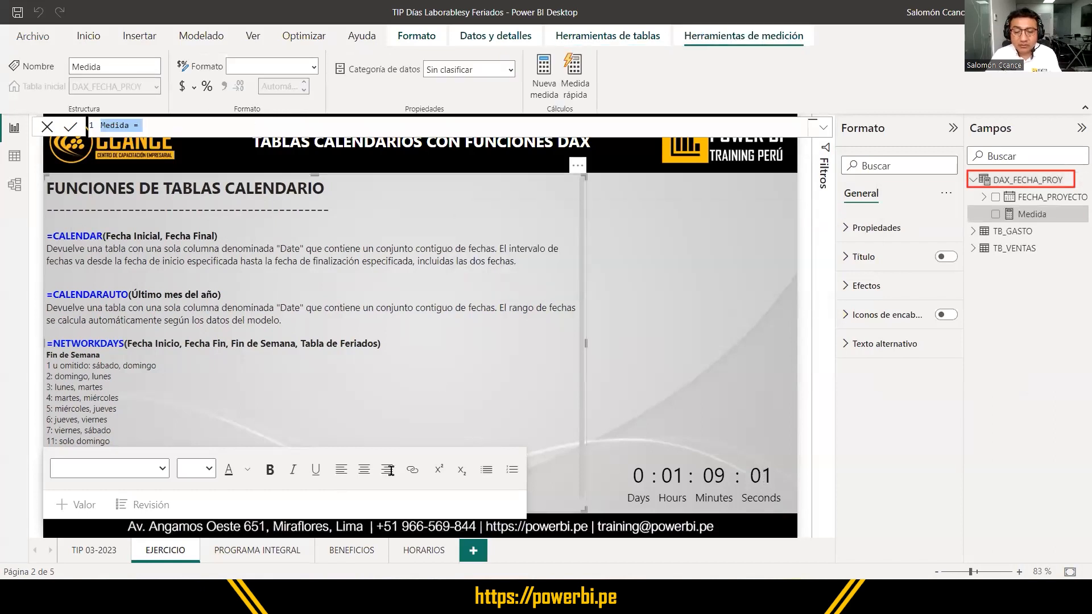
mouse_move(86, 106)
mouse_down()
mouse_move(589, 147)
mouse_move(820, 147)
mouse_up()
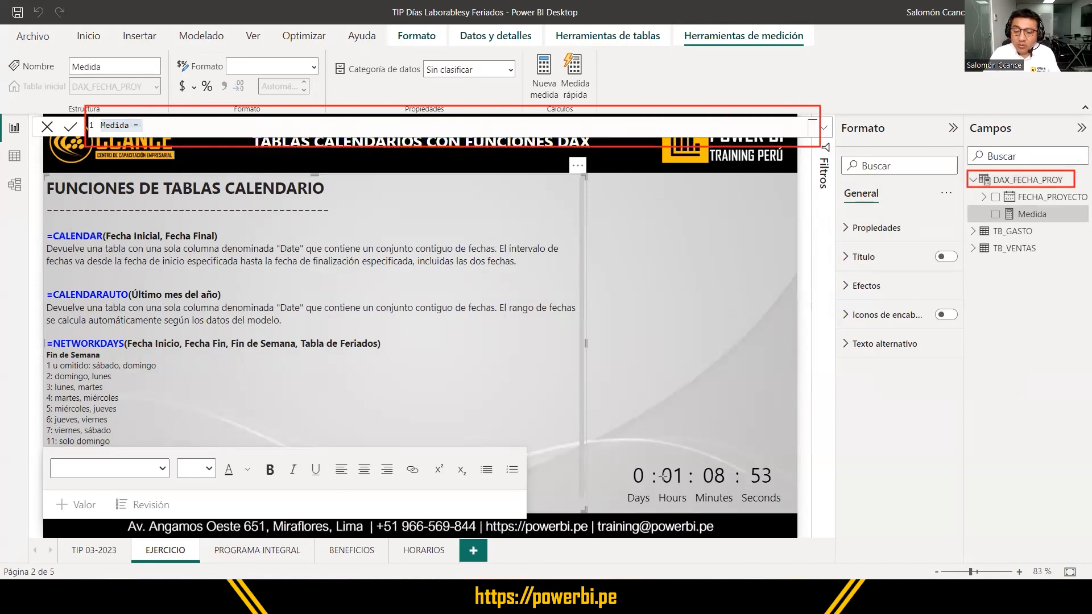
key(Escape)
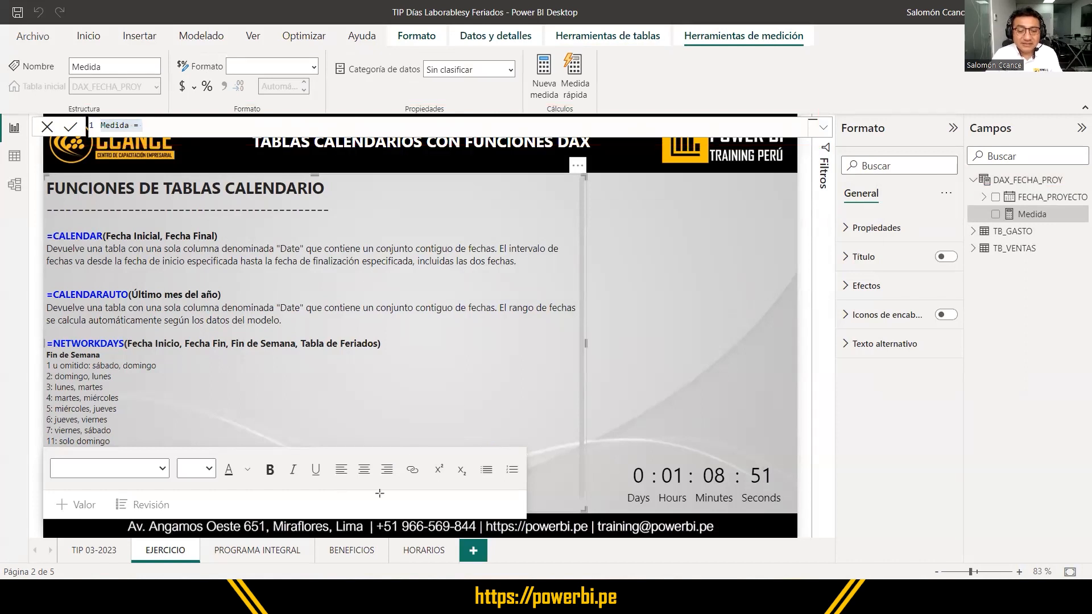
Name the measure "Días Laborables" and begin its formula with the NETWORKDAYS function.
click(118, 124)
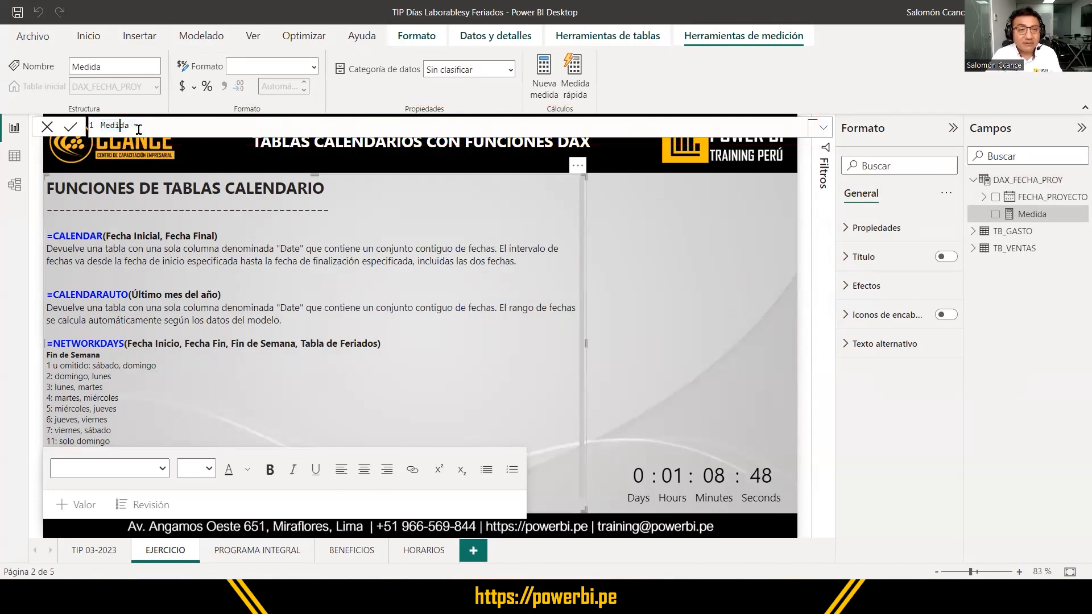
double_click(114, 124)
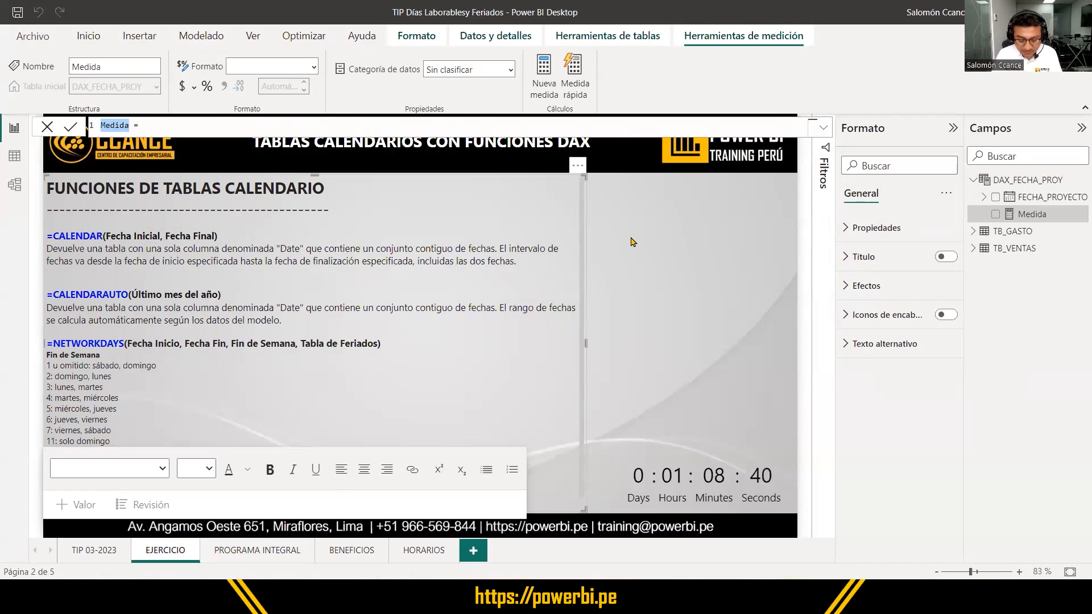
text(D)
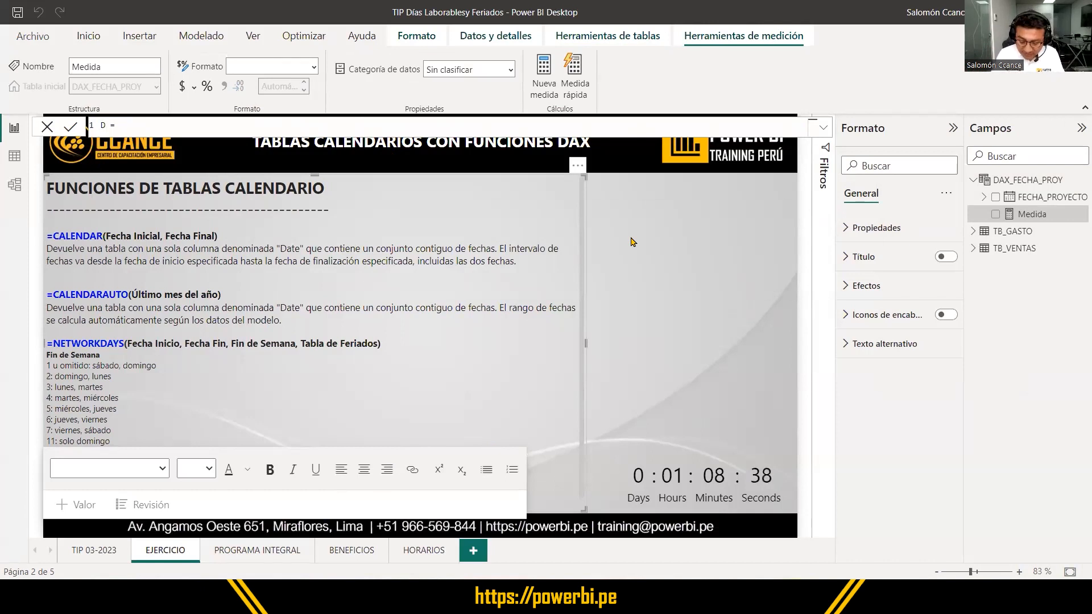
text(ías Laborables)
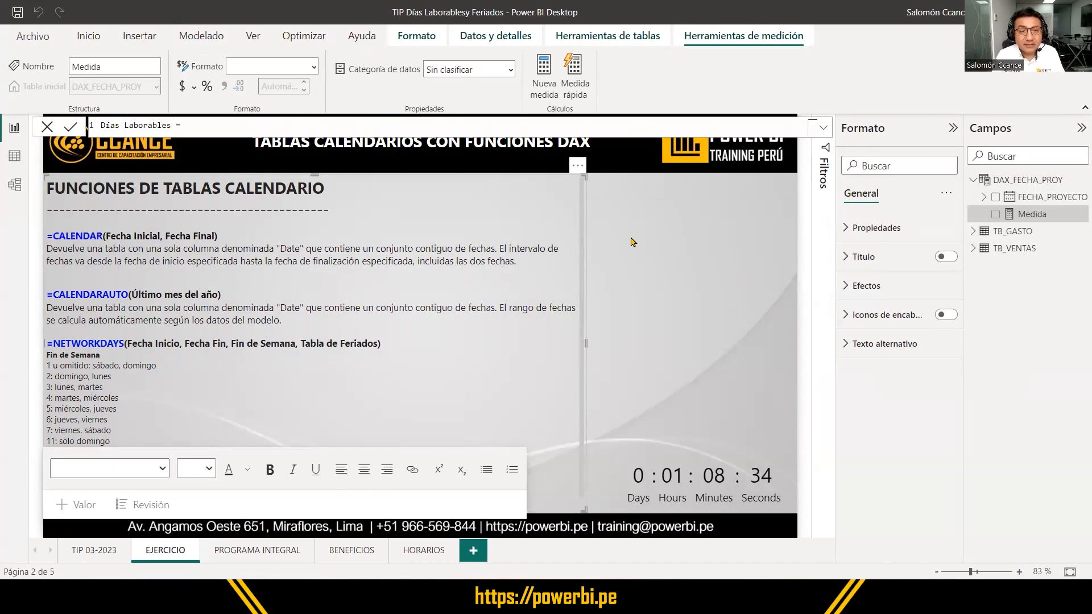
key(Right)
key(Right)
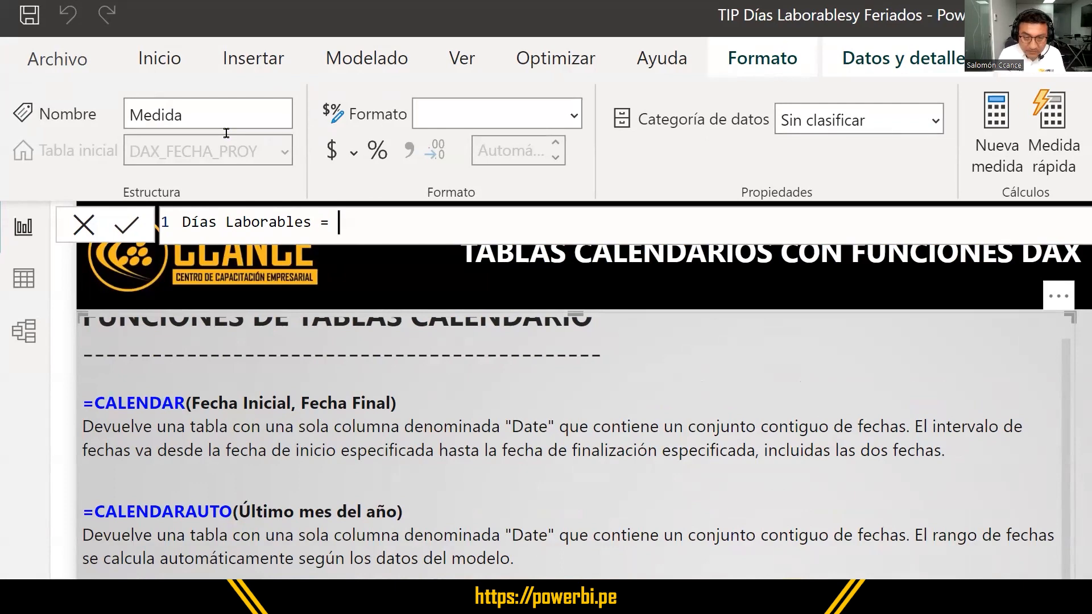
text(net)
key(Tab)
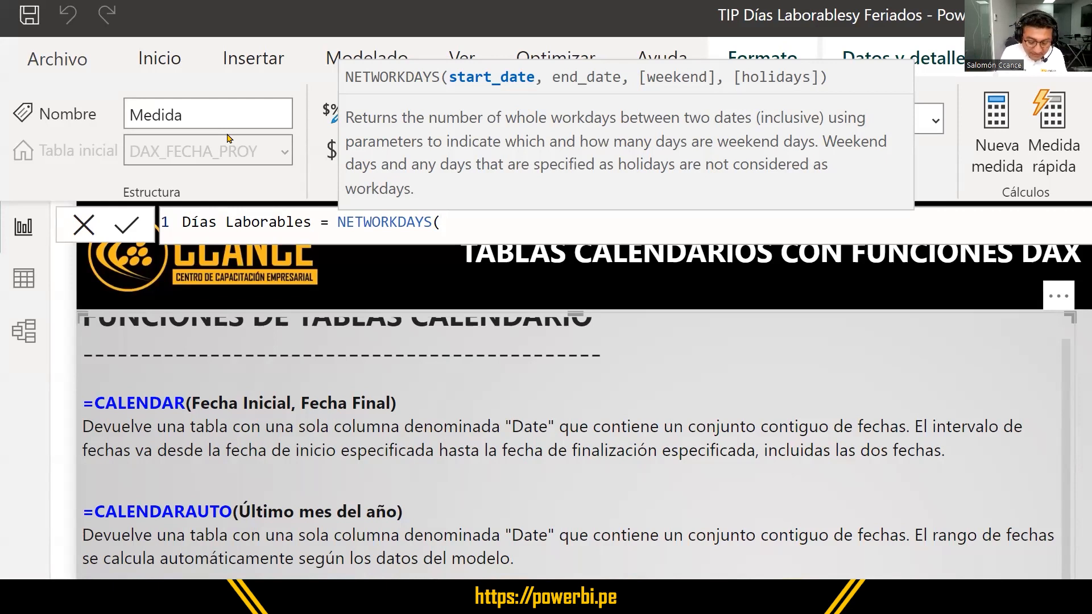
Enter DATE(2023,1,1) as the start date argument of NETWORKDAYS.
key(Caps_Lock)
text(DATE()
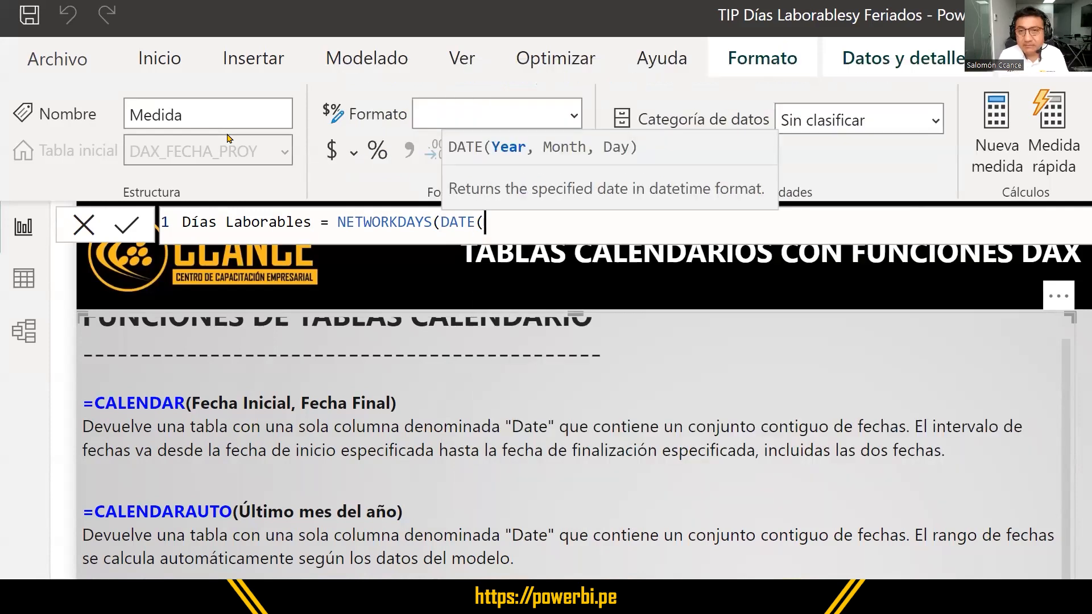
text(20)
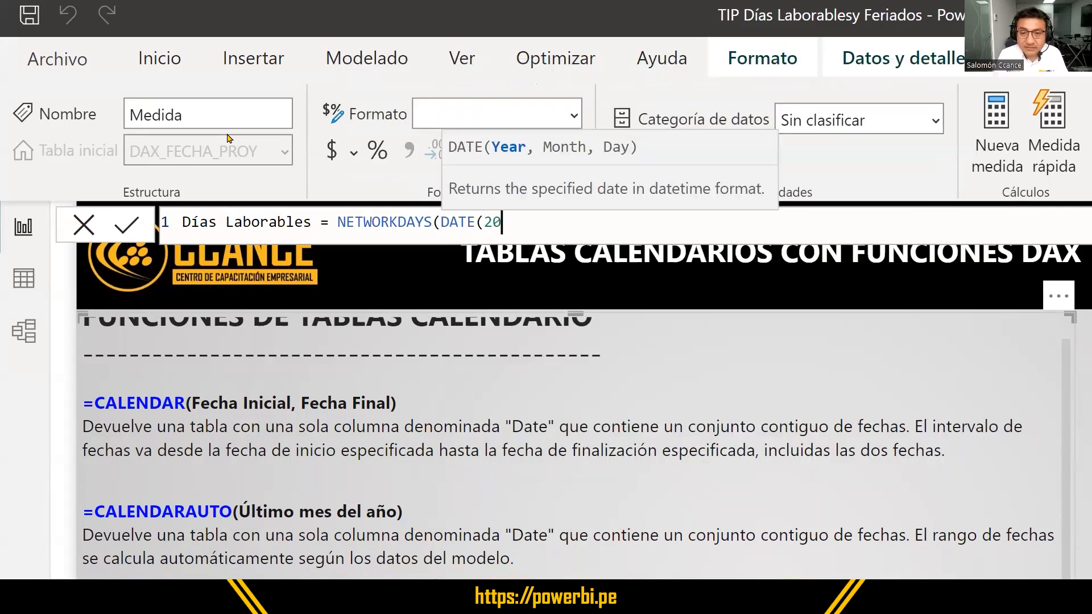
text(23,)
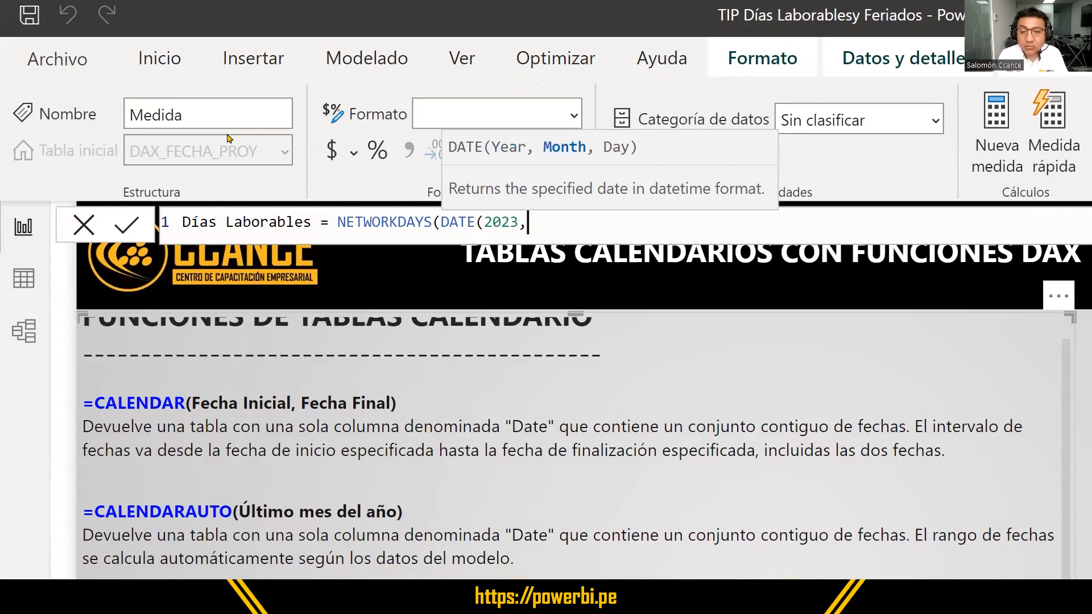
text(1,1,)
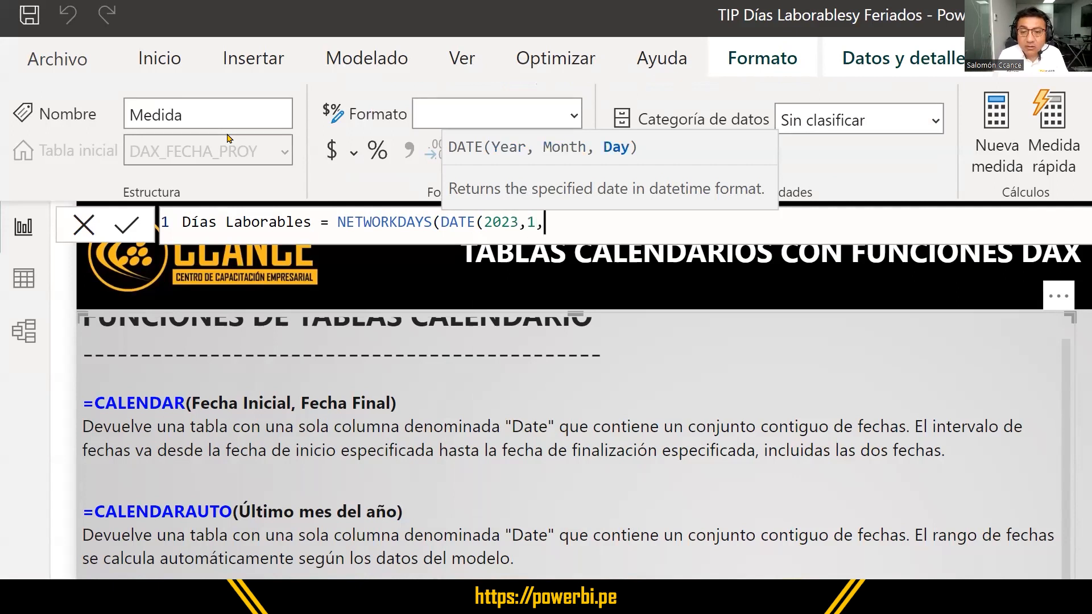
text())
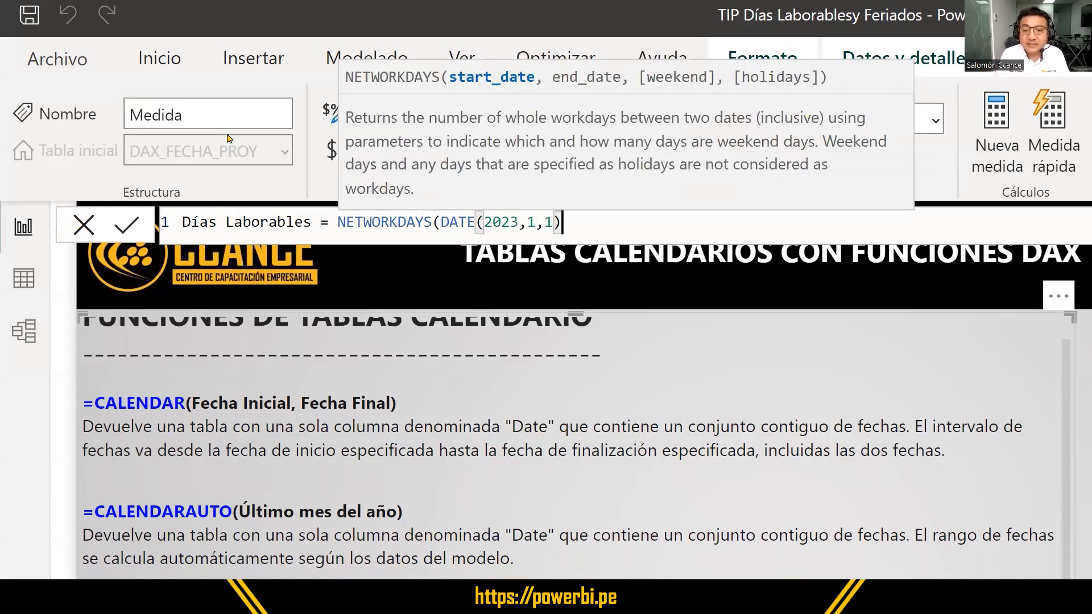
Replace the DATE expression in the start date argument with the plain date 1/1/2023.
key(Left)
key(Left)
key(Left)
key(Left)
key(Left)
key(Left)
key(Left)
key(Left)
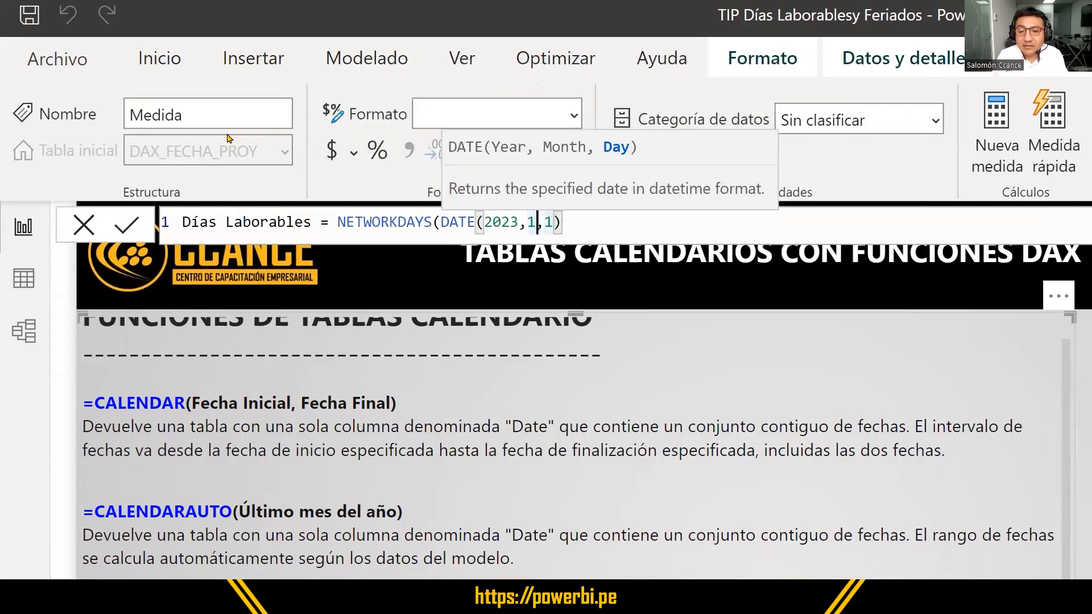
key(Left)
key(Left)
key(Left)
key(Left)
key(Left)
key(Left)
key(Left)
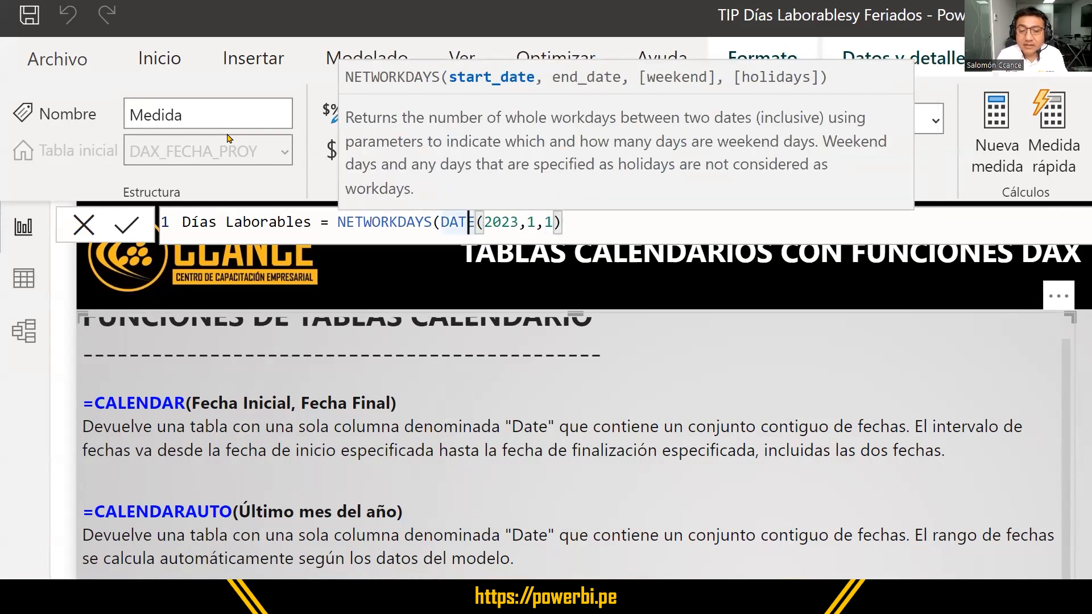
key(Right)
key(shift+Right)
key(shift+Right)
key(shift+Right)
key(shift+Right)
key(shift+Right)
key(shift+Right)
key(shift+Right)
key(shift+Right)
key(shift+Right)
key(shift+Right)
key(shift+Right)
key(shift+Right)
key(shift+Right)
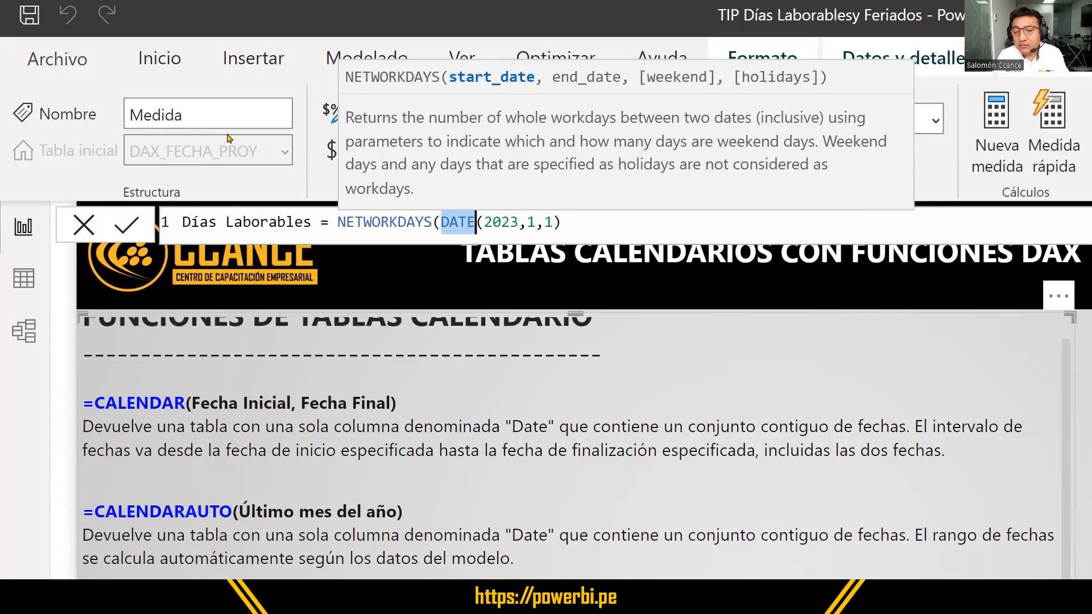
key(shift+Right)
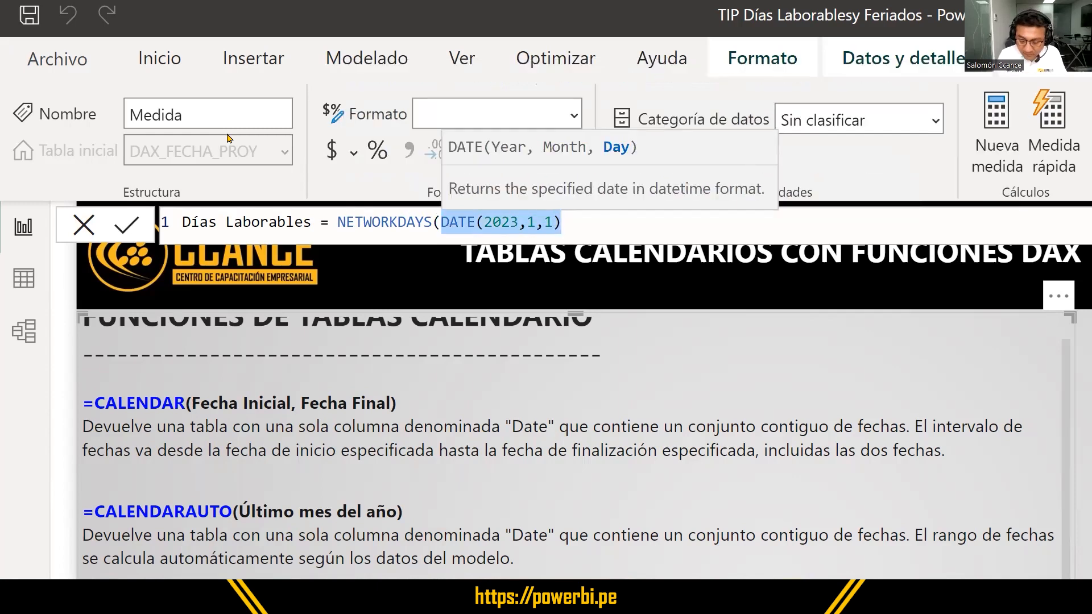
text(1/1/)
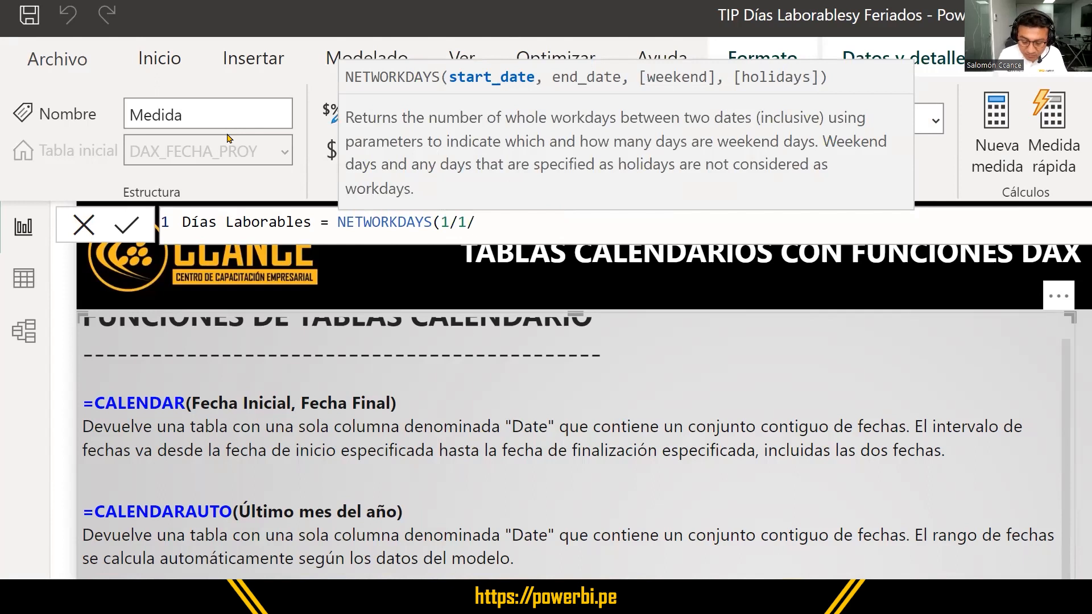
text(2023)
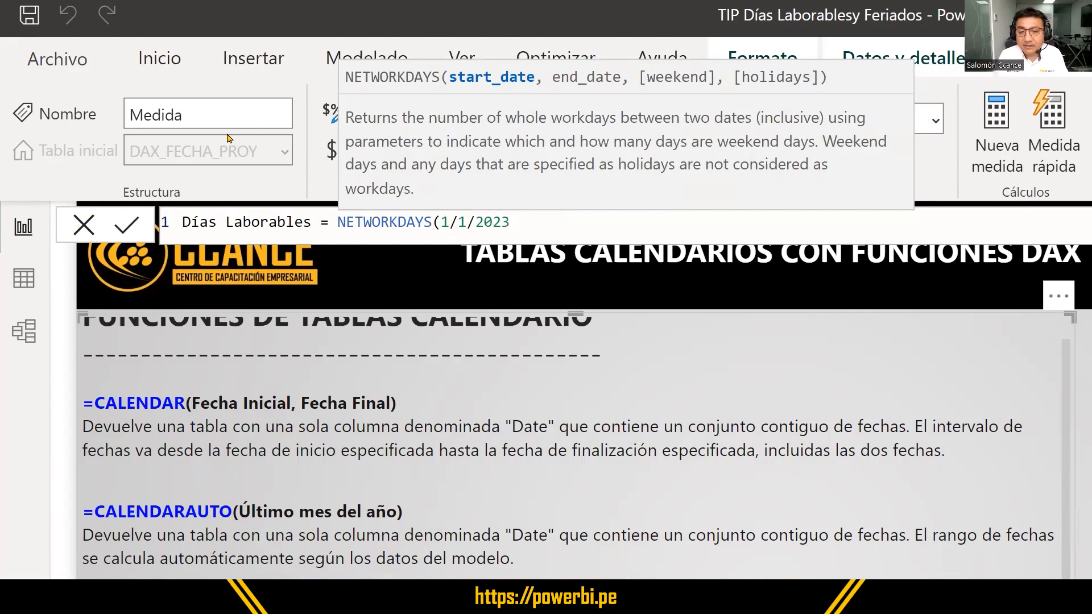
Replace the plain 1/1/2023 start date with DATE(2023,1,1), followed by a comma for the next argument.
key(shift+Left)
key(shift+Left)
key(shift+Left)
key(shift+Left)
key(shift+Left)
key(shift+Left)
key(shift+Left)
key(shift+Left)
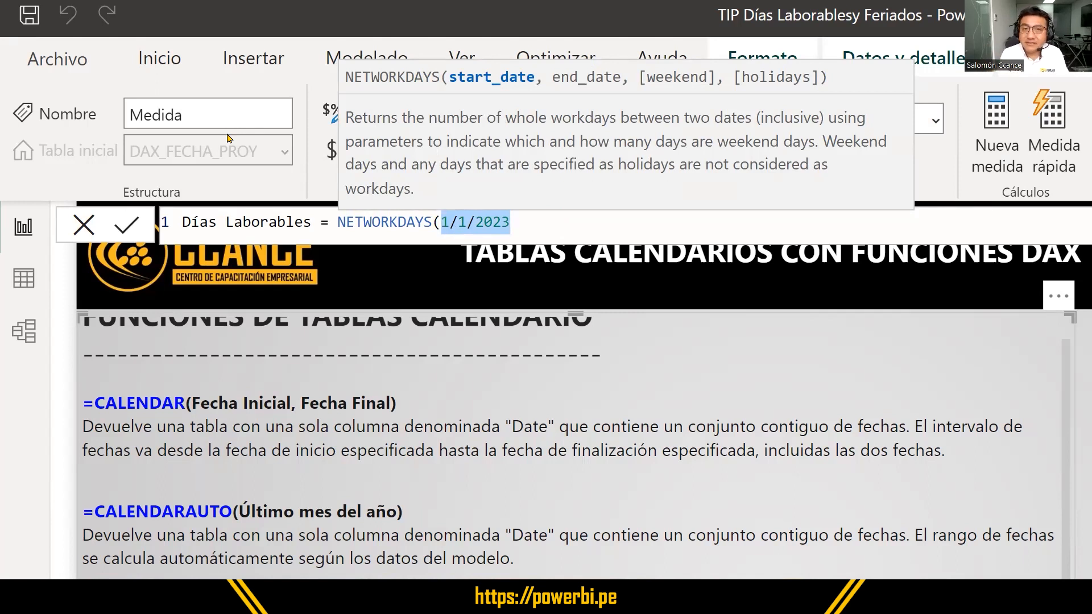
key(Right)
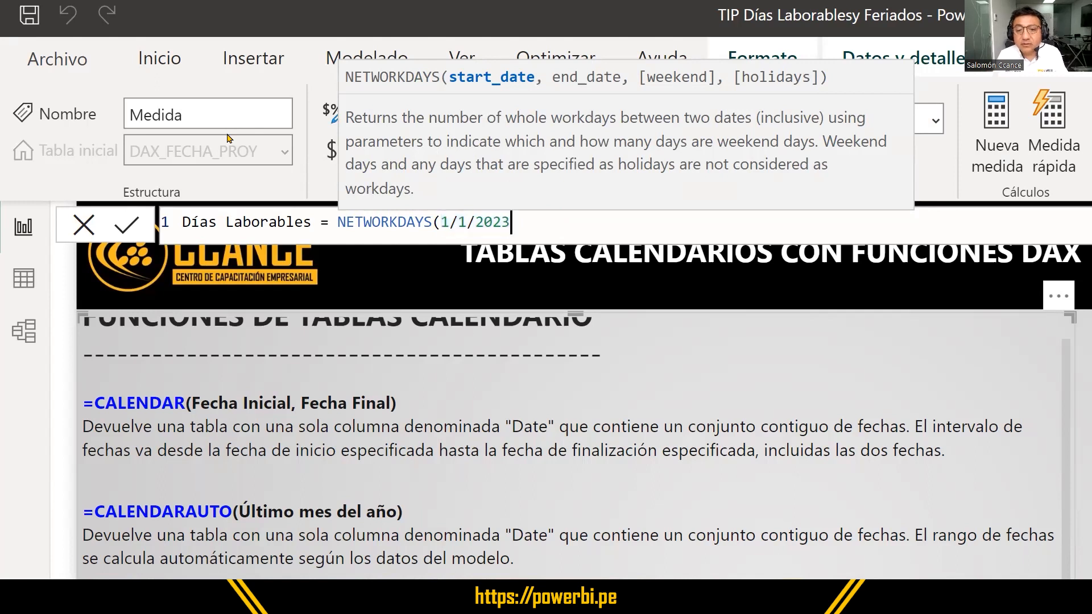
key(shift+Left)
key(shift+Left)
key(shift+Left)
key(shift+Left)
key(shift+Left)
key(shift+Left)
key(shift+Left)
key(shift+Left)
key(shift+Left)
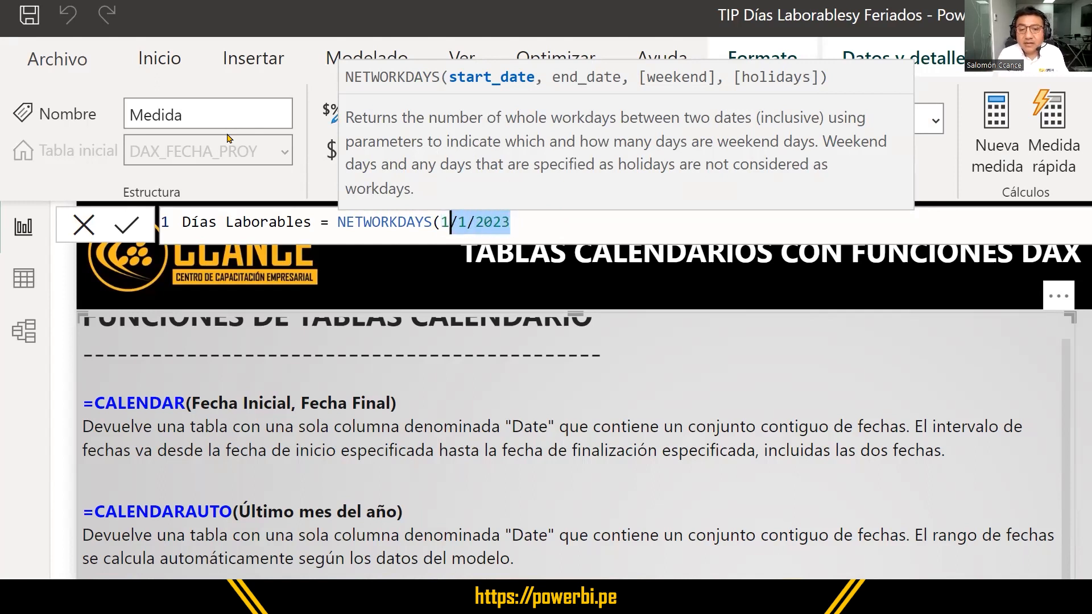
key(shift+Right)
text(DATE()
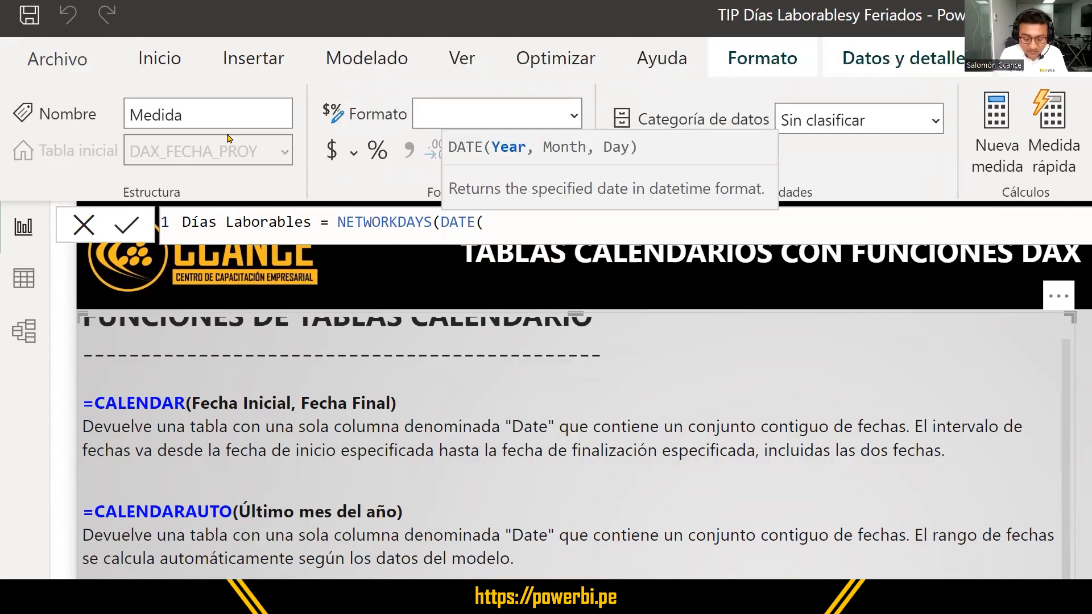
text(2023,1,1)
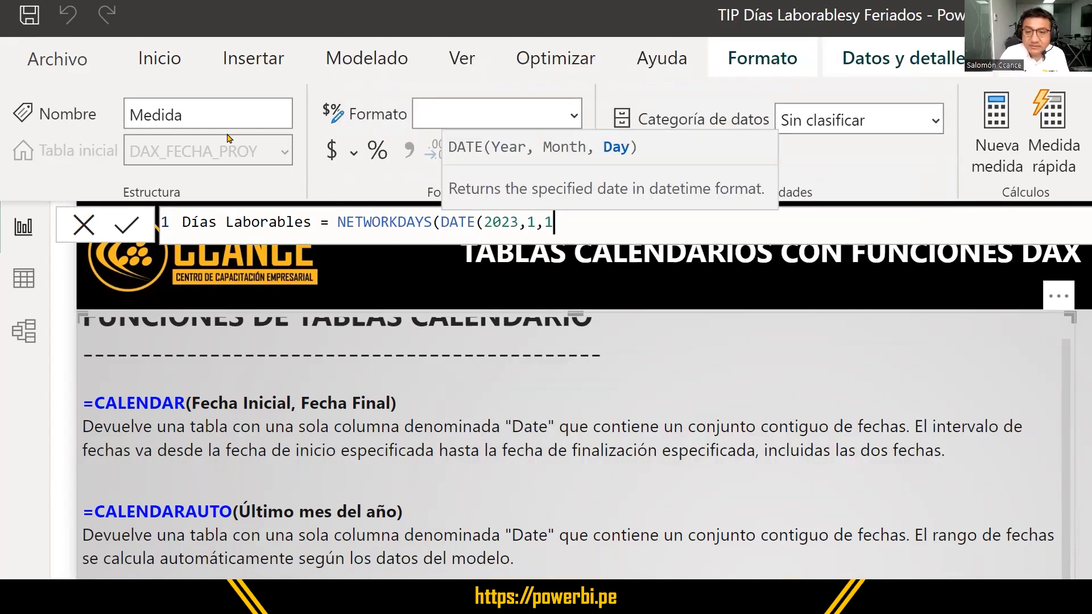
text(),)
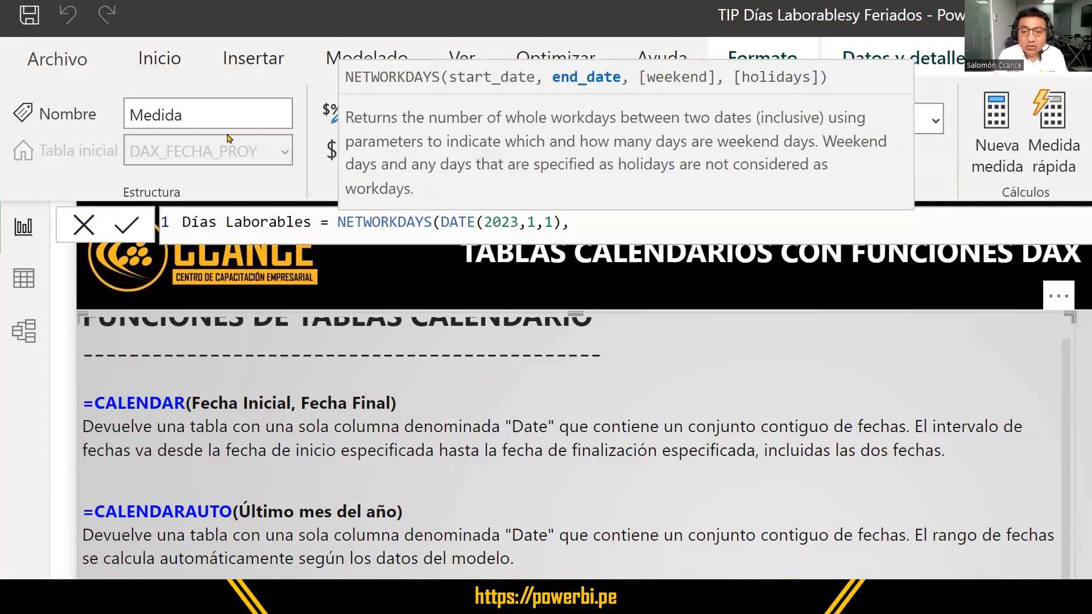
Rewrite the start date argument of NETWORKDAYS as the date literal dt"2023-01-01", keeping the comma after it.
key(Left)
key(shift+Left)
key(shift+Left)
key(shift+Left)
key(shift+Left)
key(shift+Left)
key(shift+Left)
key(shift+Left)
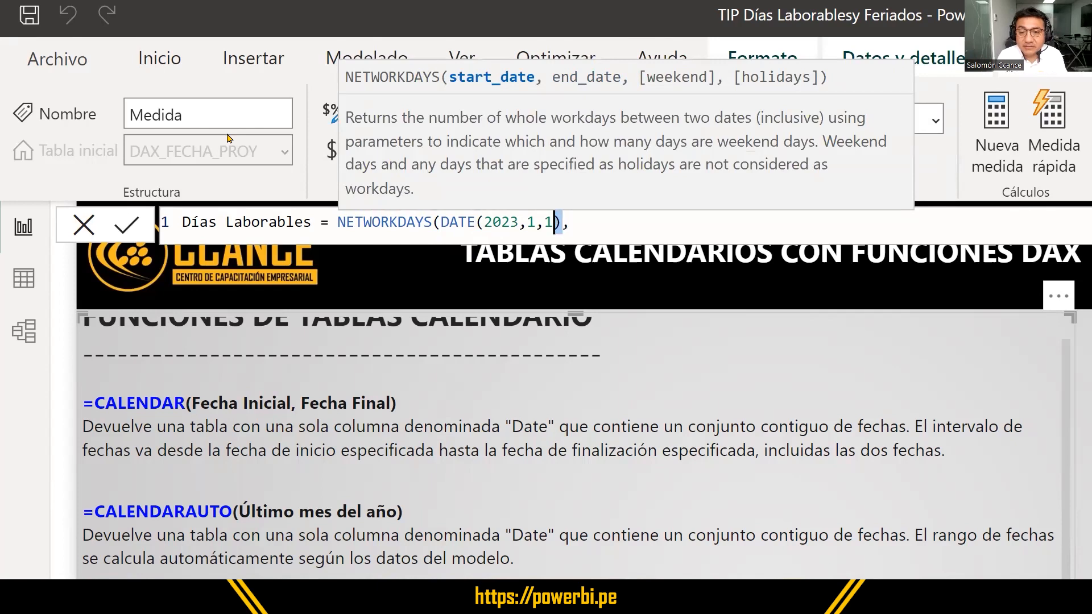
key(shift+Left)
key(shift+Left)
key(shift+Left)
key(shift+Left)
key(shift+Left)
key(shift+Left)
key(shift+Left)
key(Caps_Lock)
text(dt)
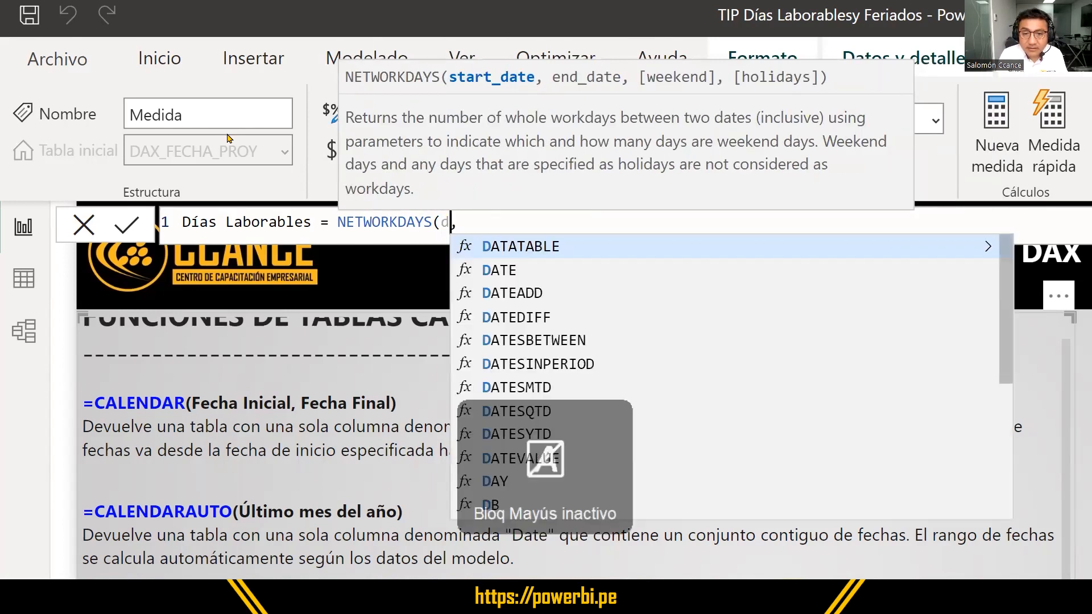
text("20)
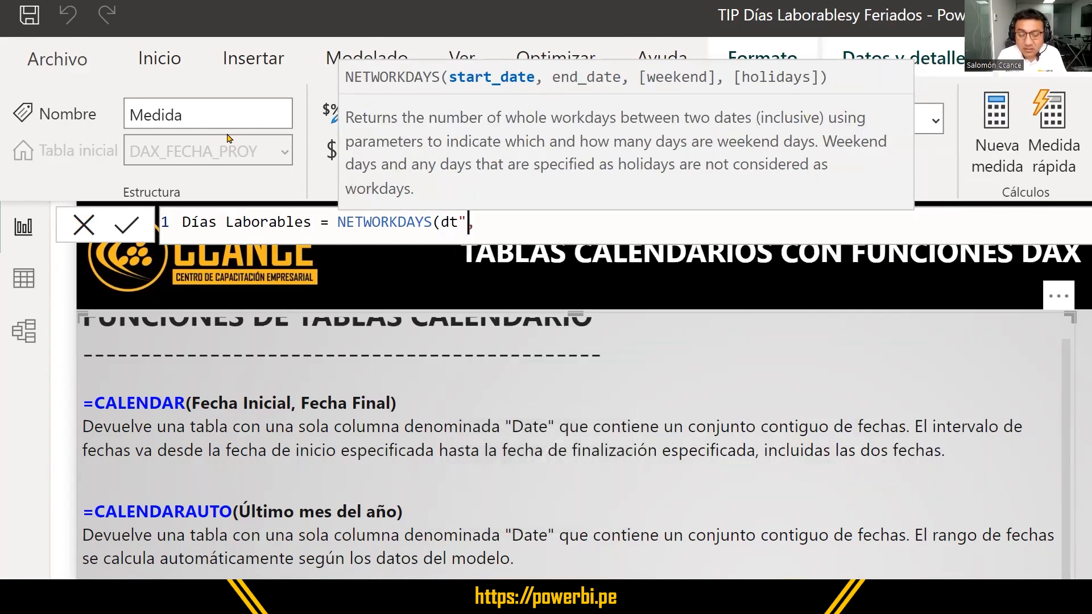
text(23-01)
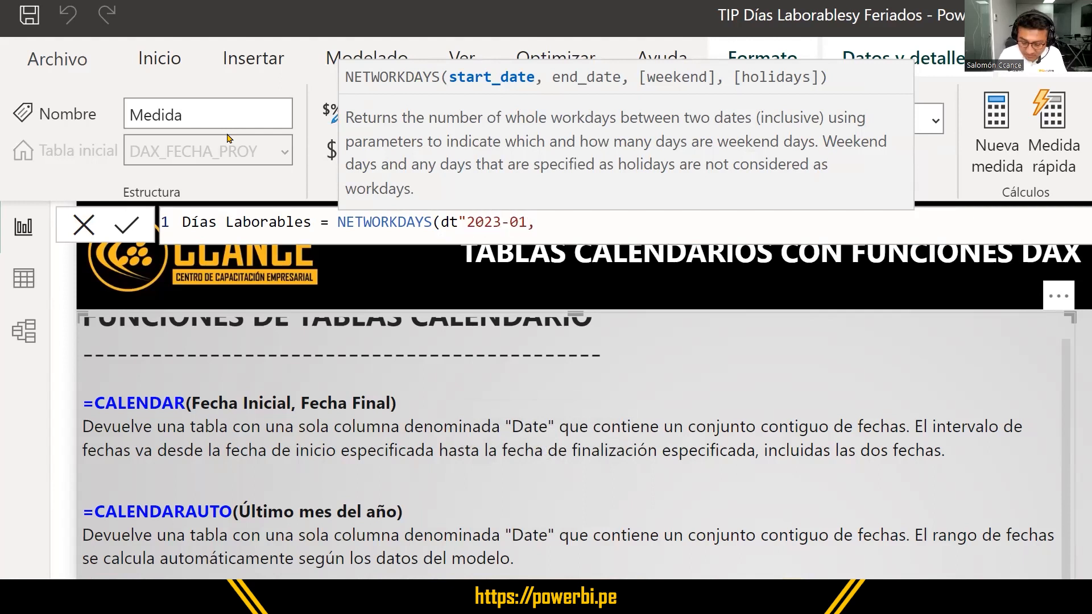
text(-01")
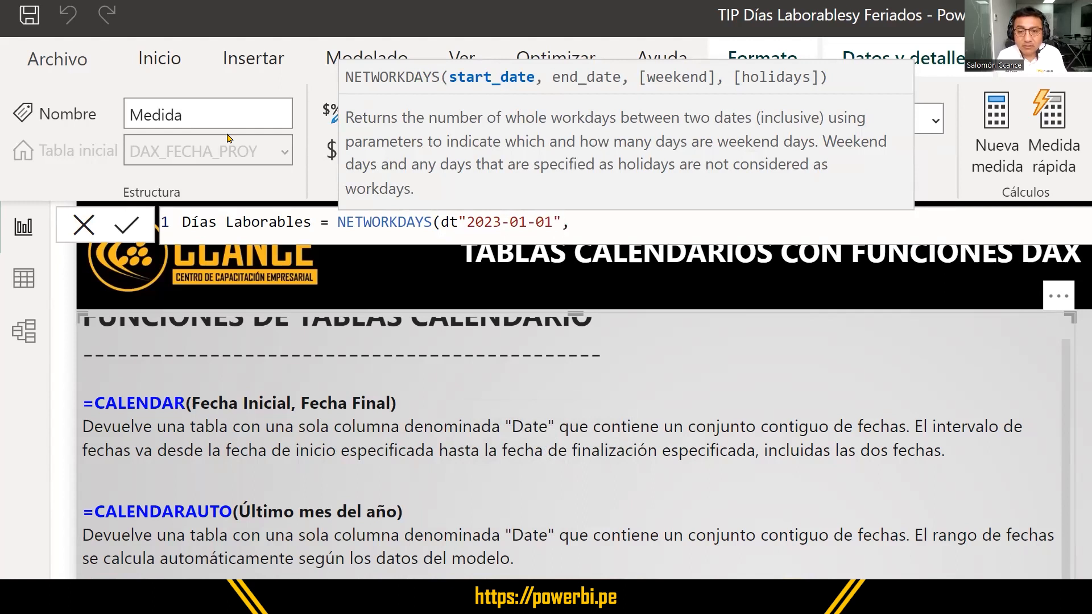
key(Left)
key(Left)
key(Left)
key(Left)
key(Left)
key(Left)
key(Left)
key(Left)
key(Left)
key(Left)
key(Left)
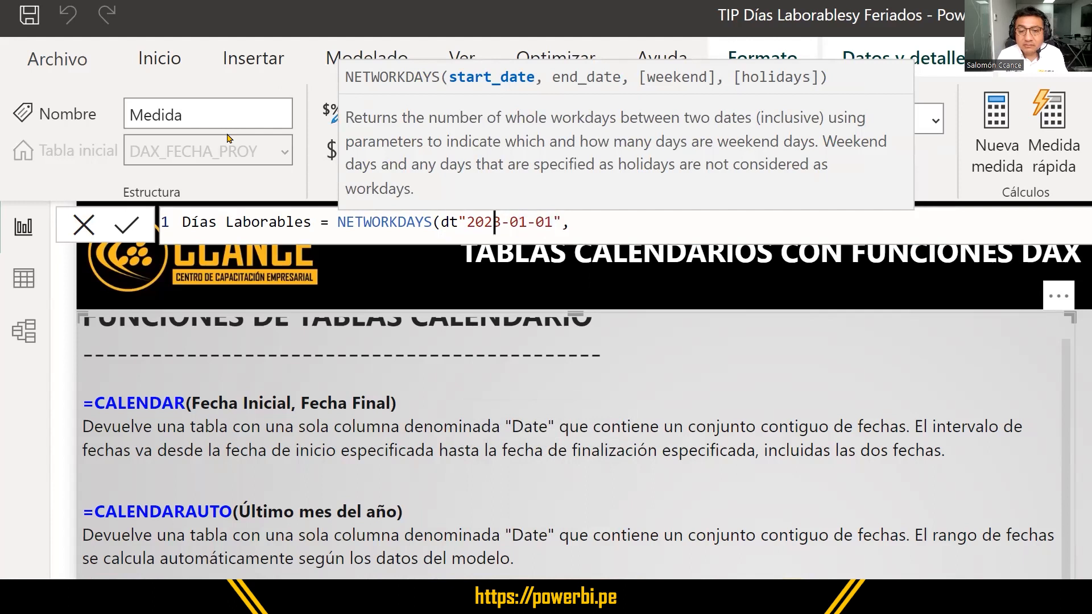
key(Left)
key(shift+Left)
key(shift+Left)
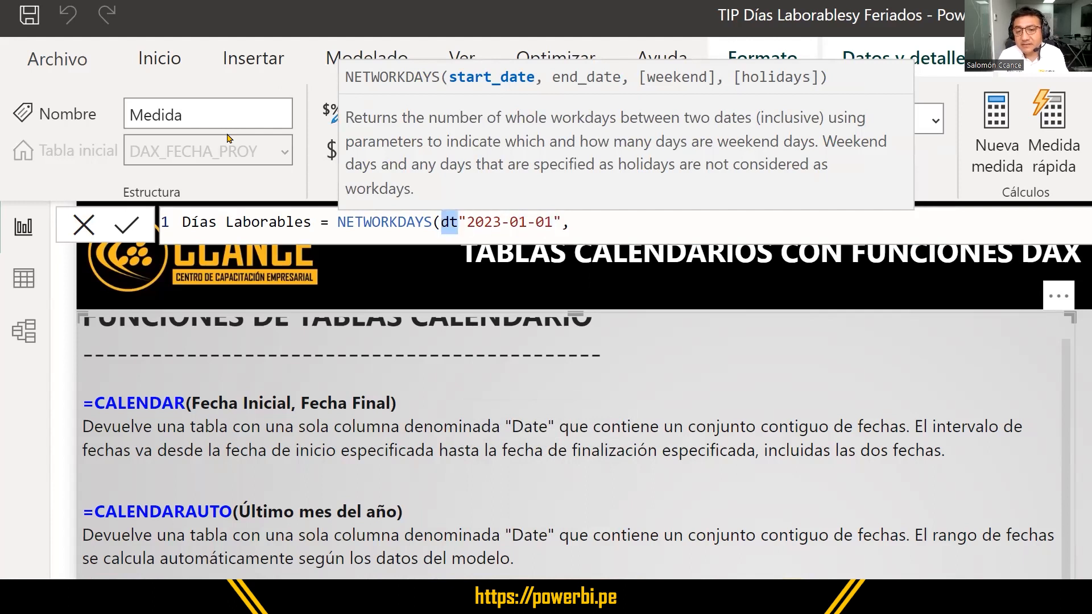
Add the time T10:23:04 after the date inside the dt"2023-01-01" start date literal.
key(Right)
key(Right)
key(Right)
key(Right)
key(Right)
key(Right)
key(Right)
key(Right)
key(Right)
key(Right)
key(Right)
key(Right)
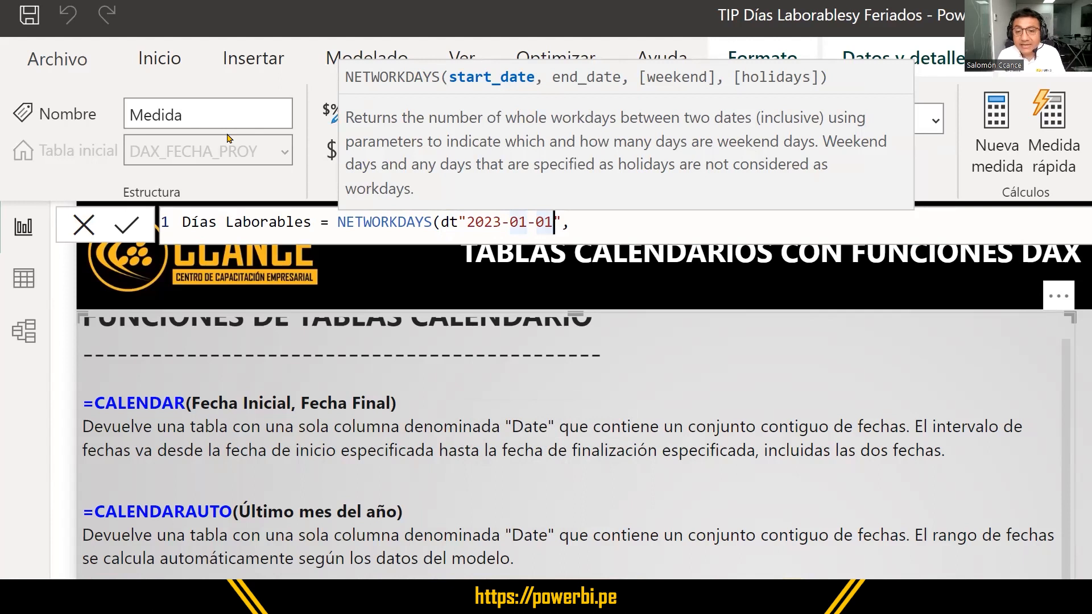
text(T)
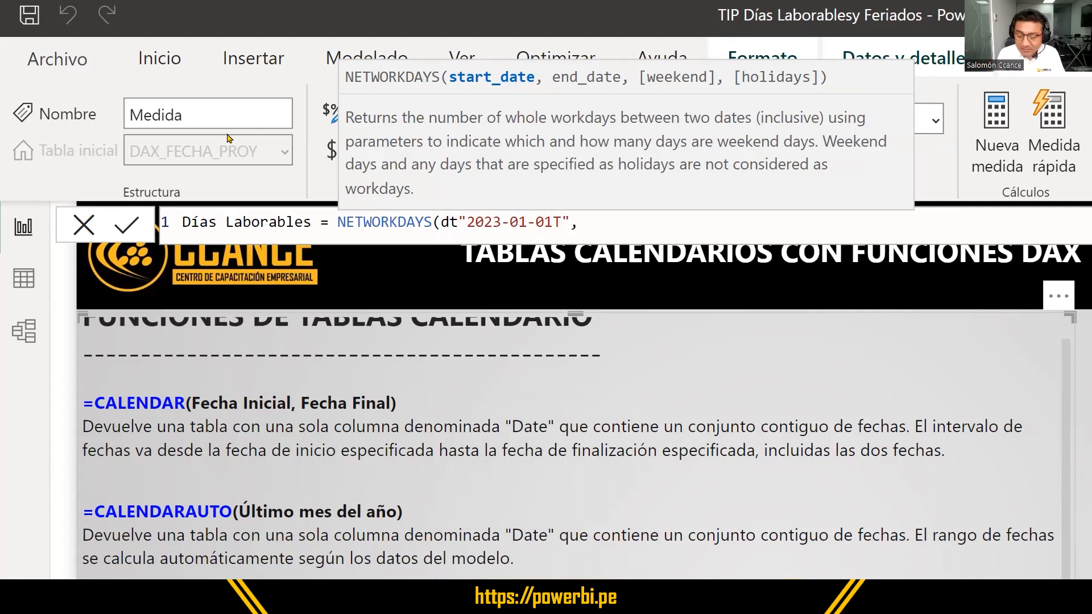
text(10:)
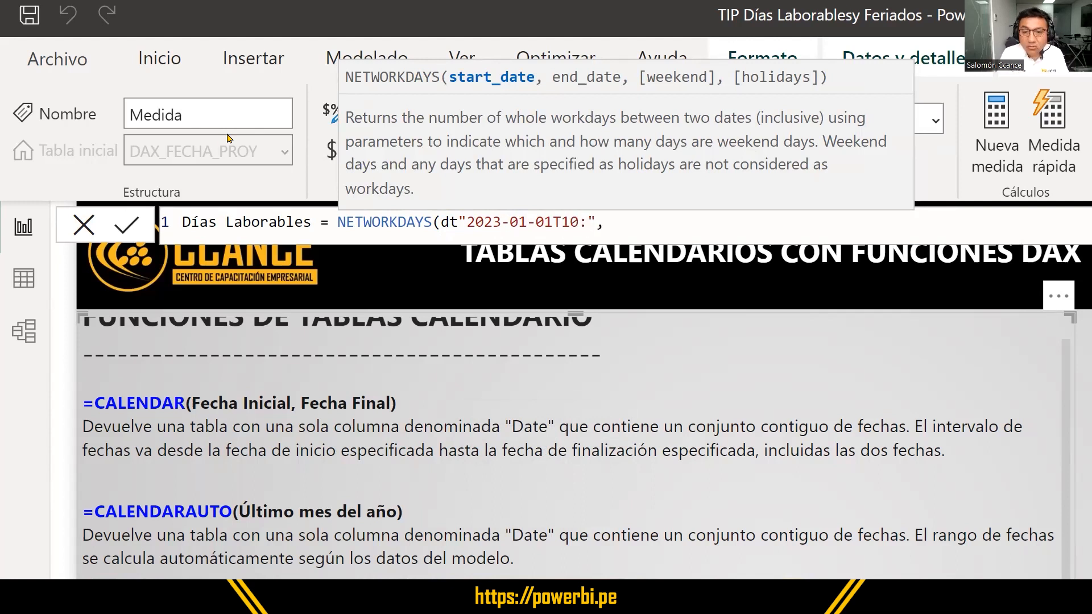
text(23:)
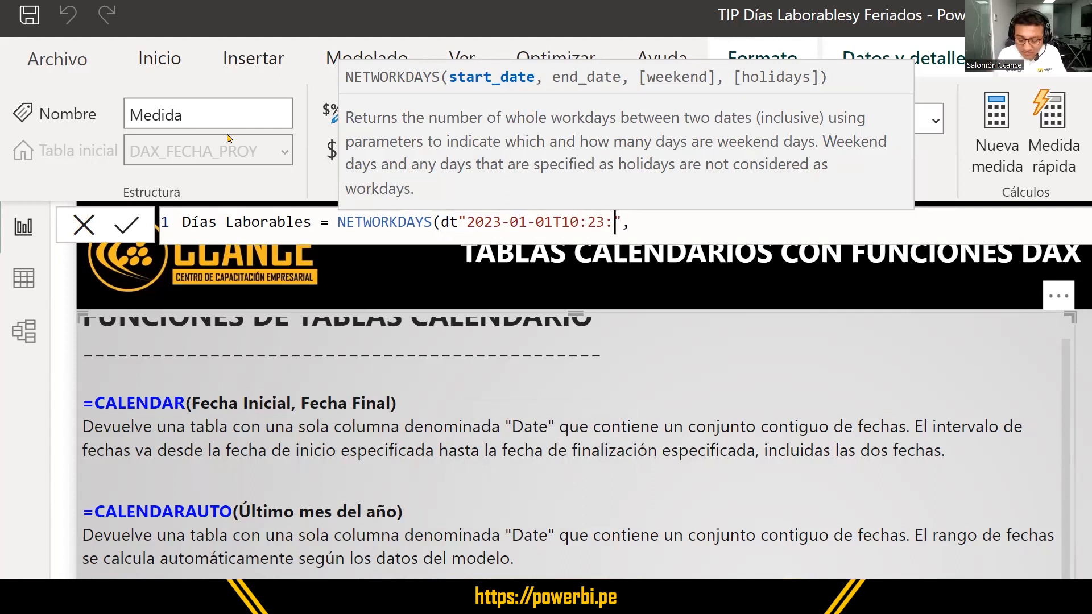
text(04)
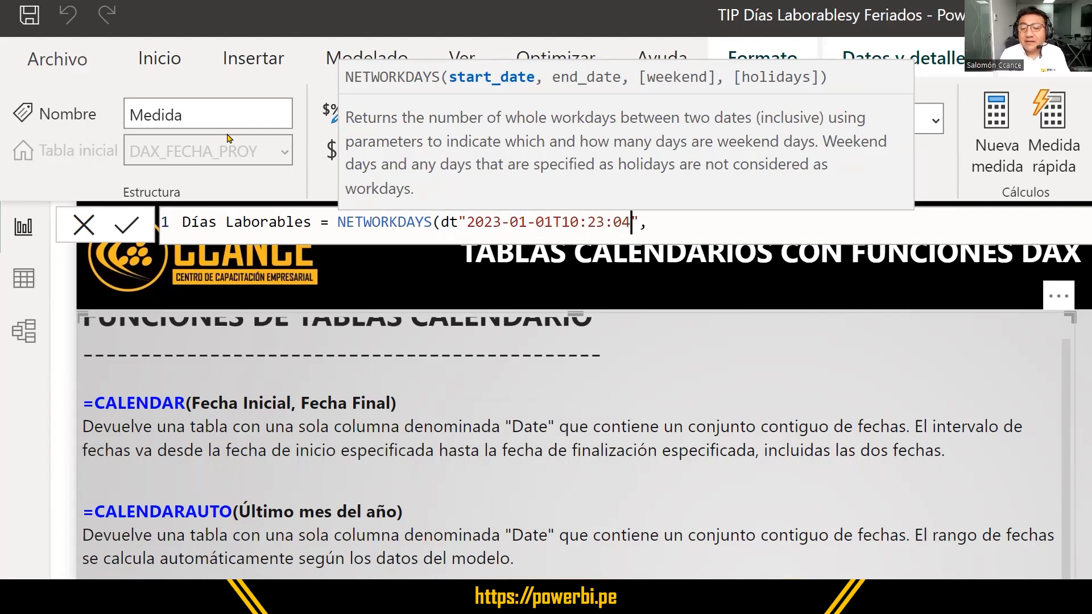
key(shift+Left)
key(shift+Left)
key(shift+Left)
key(shift+Left)
key(shift+Left)
key(shift+Left)
key(shift+Left)
key(Left)
key(Left)
key(Left)
key(shift+Right)
key(shift+Right)
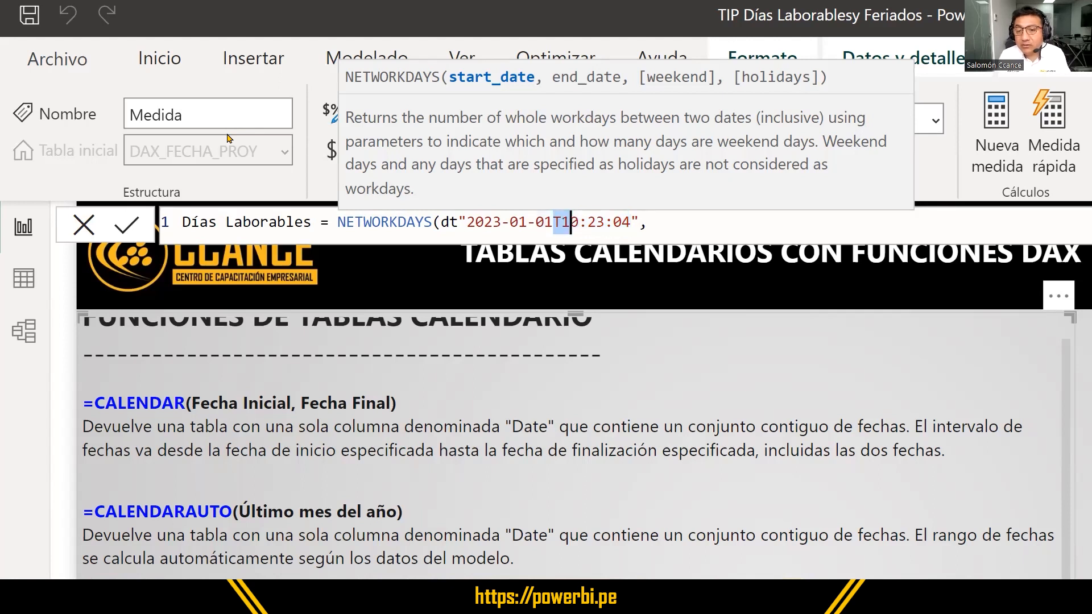
key(shift+Right)
key(shift+Right)
key(shift+Right)
key(shift+Right)
key(shift+Right)
key(shift+Right)
key(shift+Right)
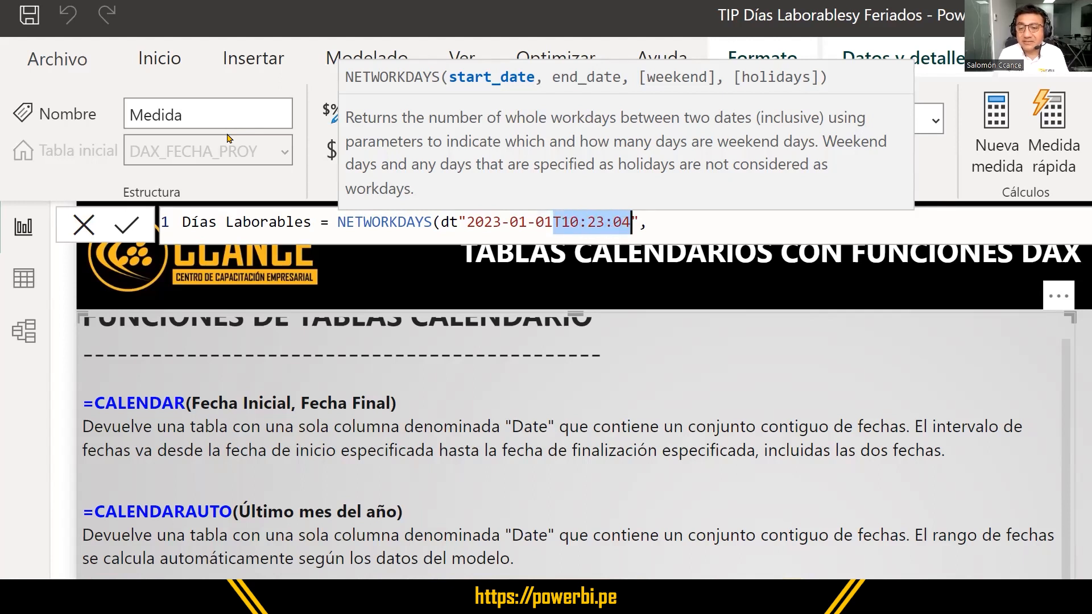
key(Right)
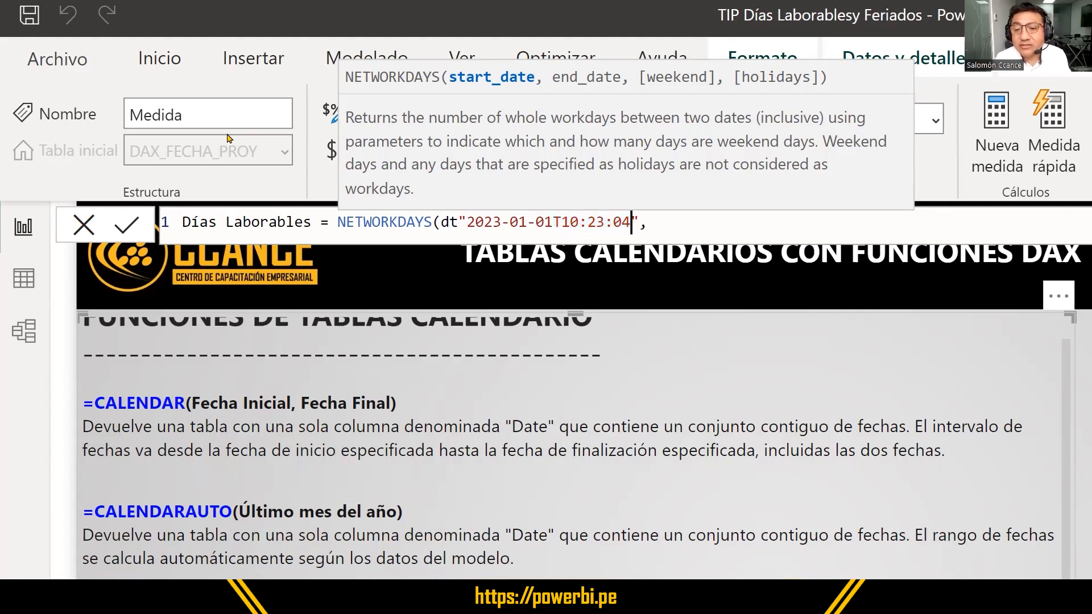
Replace the whole dt date-time literal in the start date argument with DATE(2023,1,1).
key(shift+Left)
key(shift+Left)
key(shift+Left)
key(shift+Left)
key(shift+Left)
key(shift+Left)
key(shift+Left)
key(shift+Left)
key(shift+Left)
key(shift+Left)
key(shift+Left)
key(shift+Left)
key(shift+Left)
key(shift+Left)
key(shift+Left)
key(shift+Left)
key(shift+Left)
key(shift+Left)
key(shift+Left)
key(shift+Left)
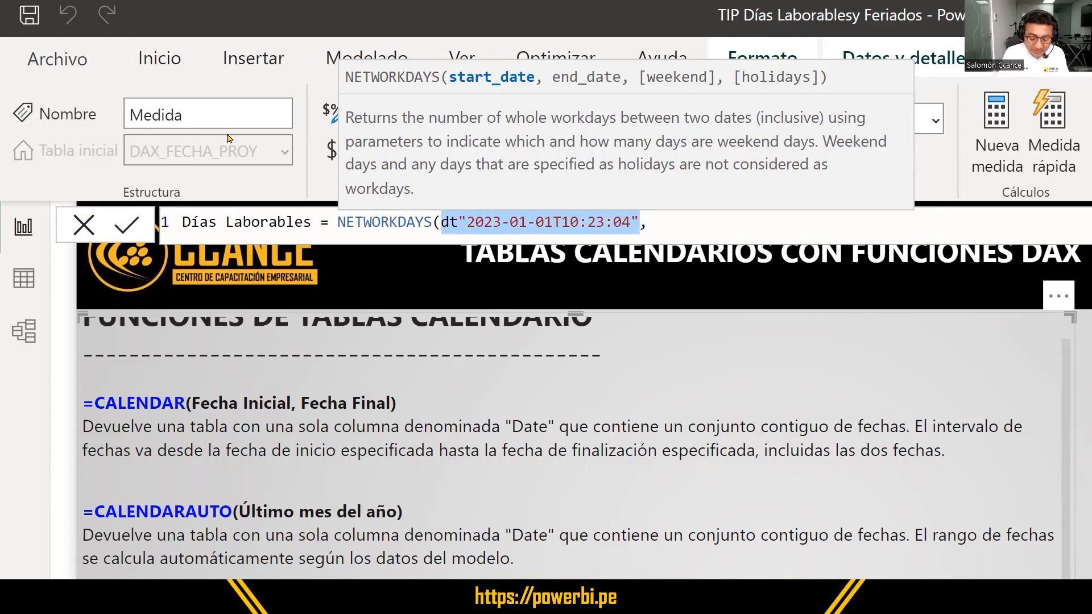
text(da)
key(BackSpace)
key(BackSpace)
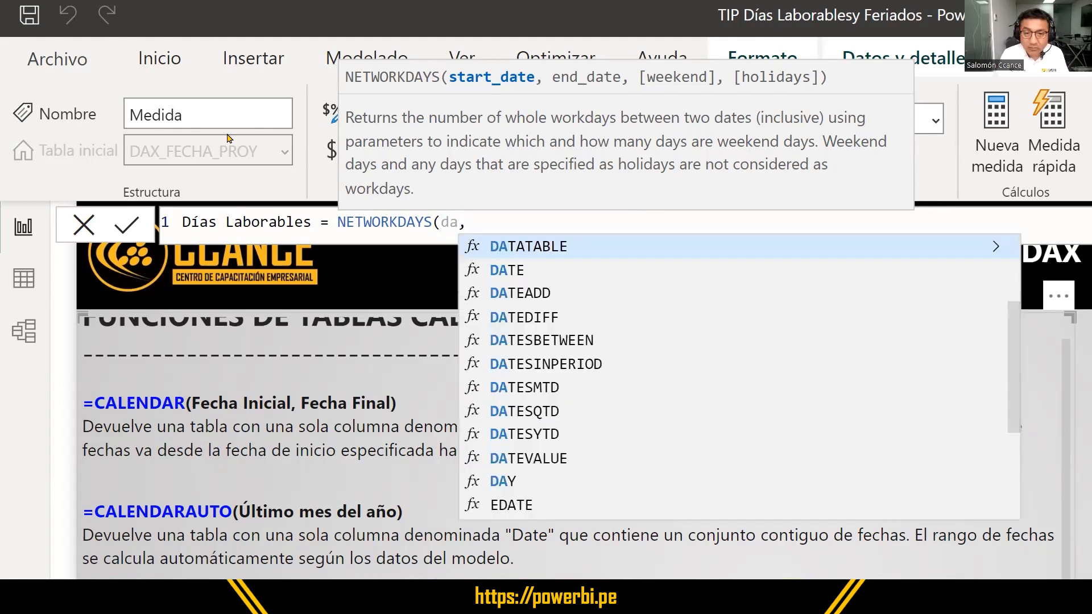
key(Caps_Lock)
text(DATE)
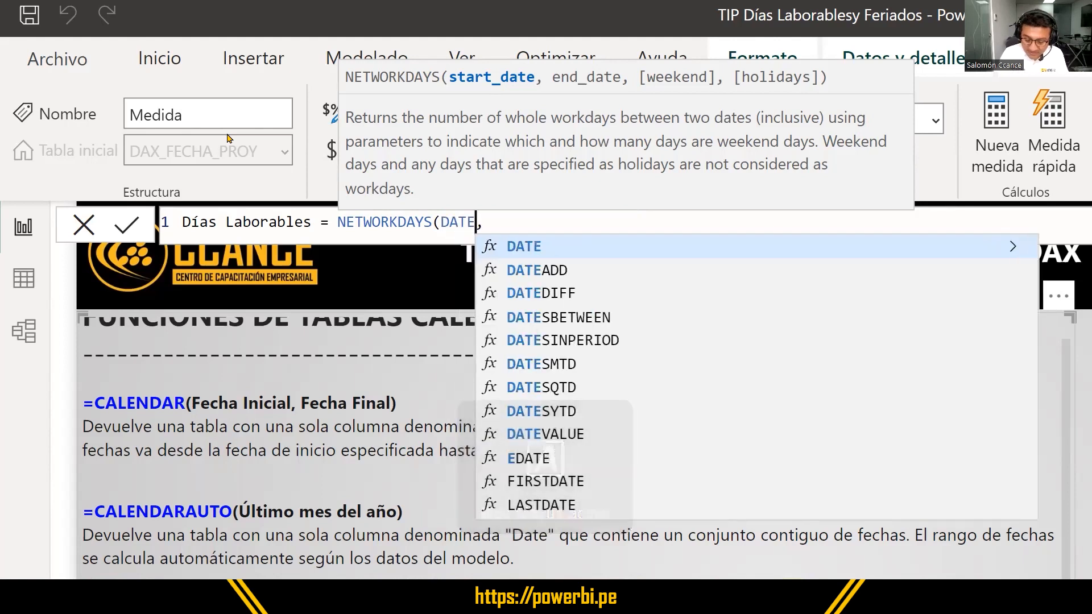
text(()
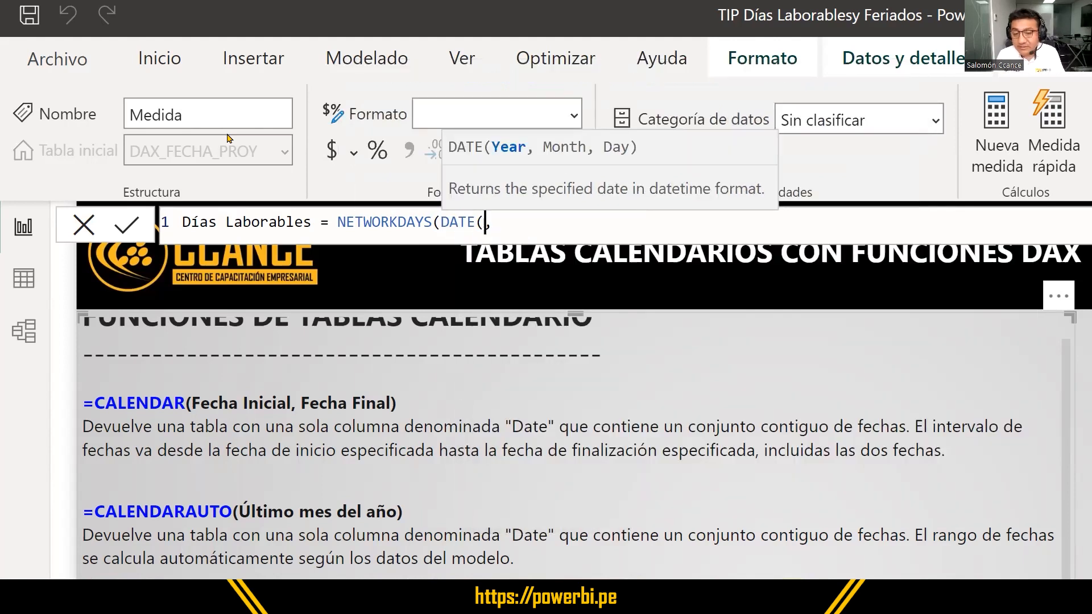
text(2023)
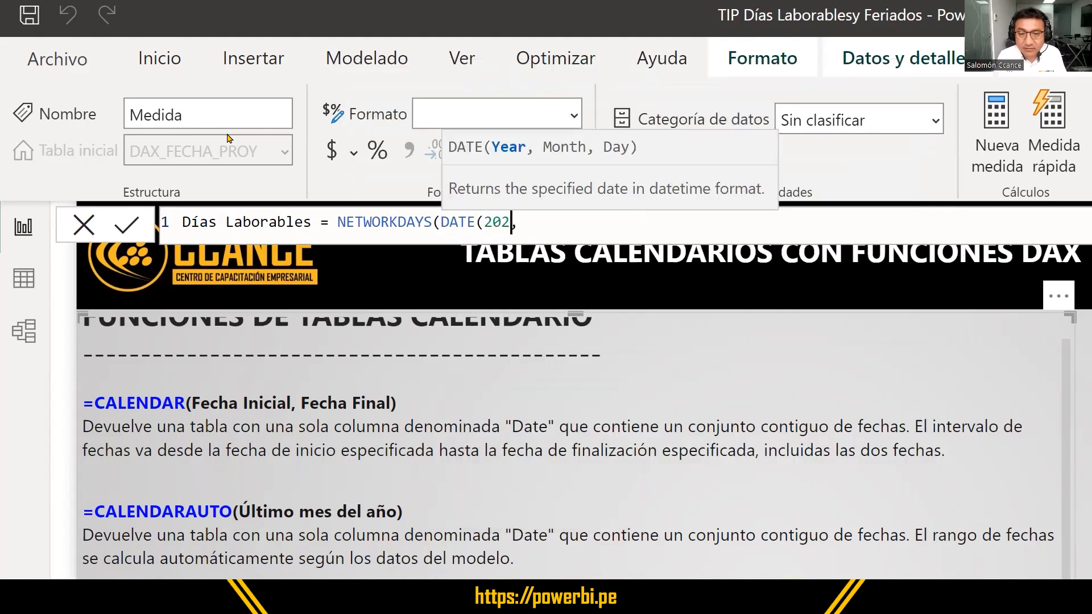
text(,1,1)
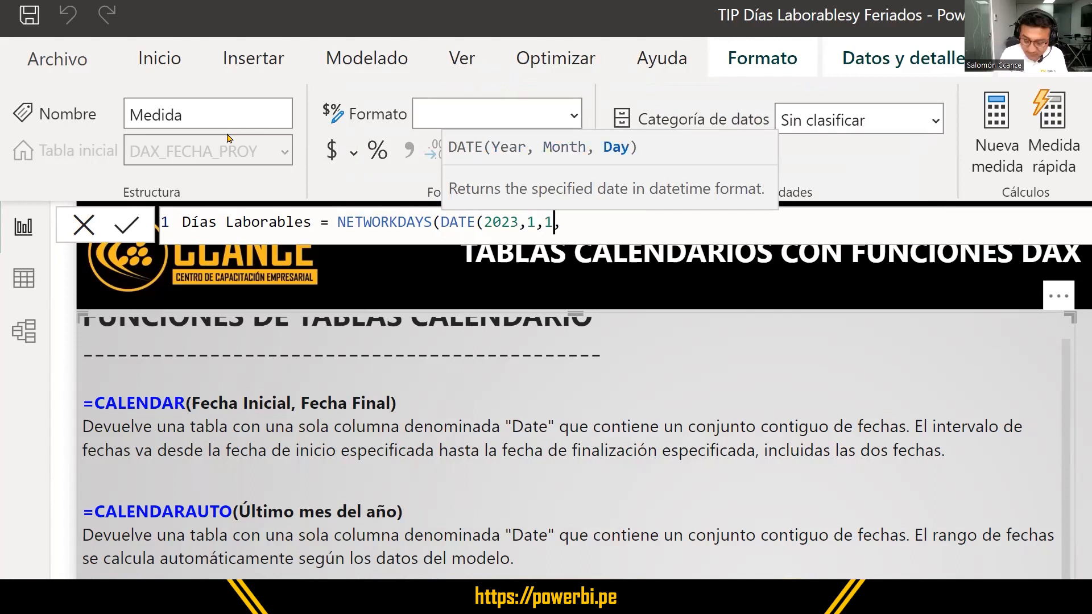
text())
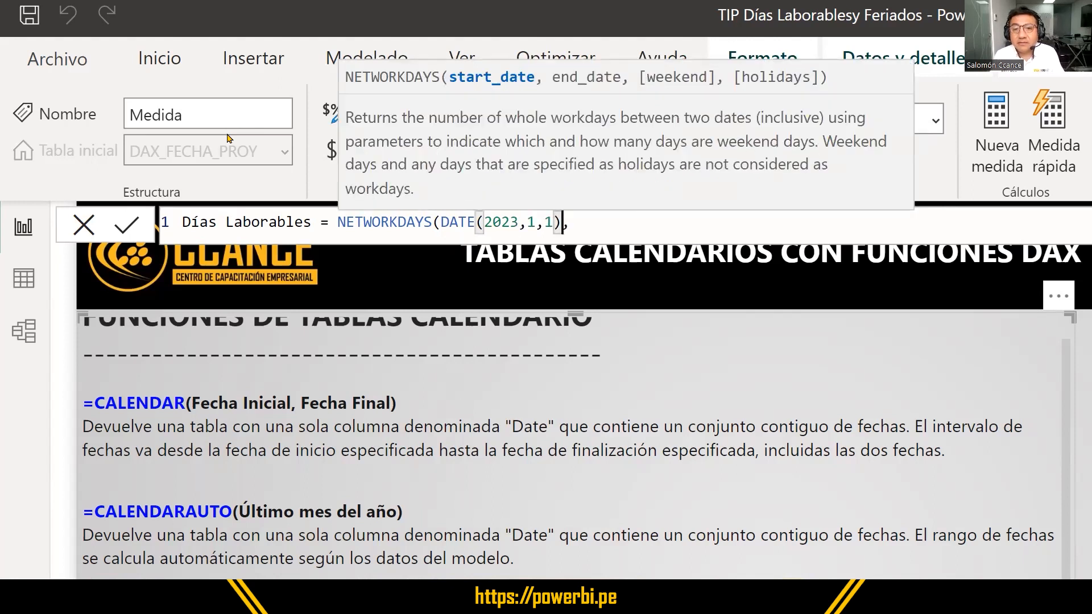
key(shift+Left)
key(shift+Left)
key(shift+Left)
key(shift+Left)
key(shift+Left)
key(shift+Left)
key(shift+Left)
key(shift+Left)
key(shift+Left)
key(shift+Left)
key(shift+Left)
key(shift+Left)
key(shift+Left)
key(shift+Left)
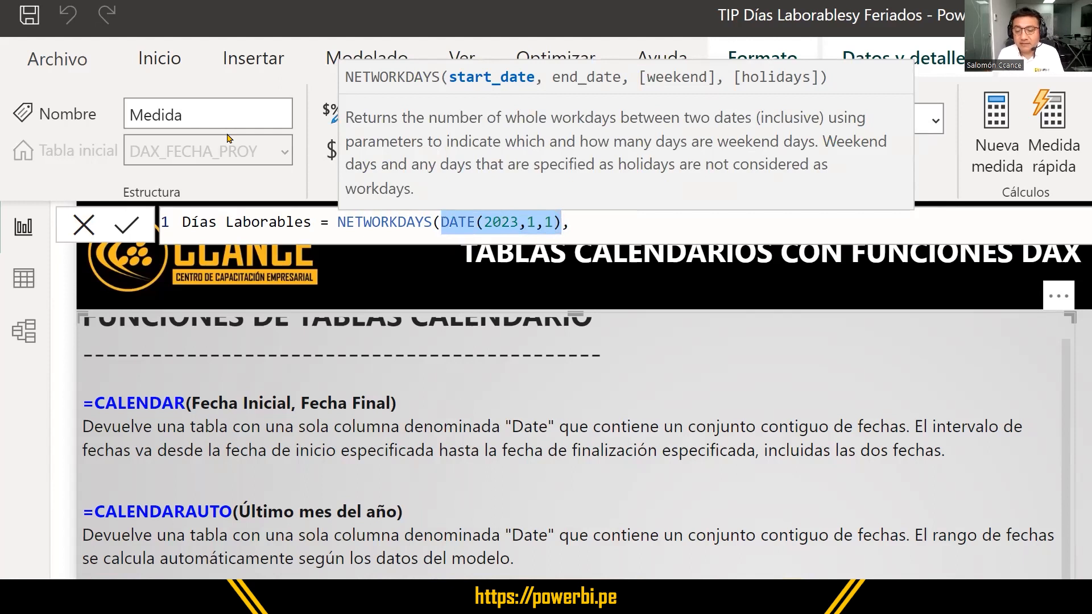
key(Right)
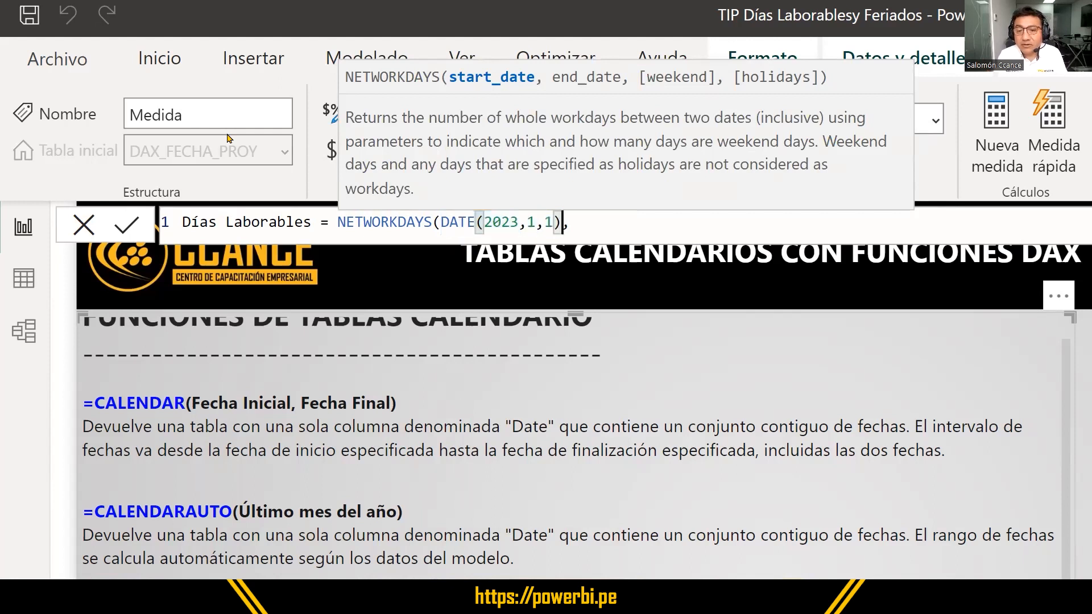
Enter TODAY() as the end date argument of NETWORKDAYS, after the comma.
key(Right)
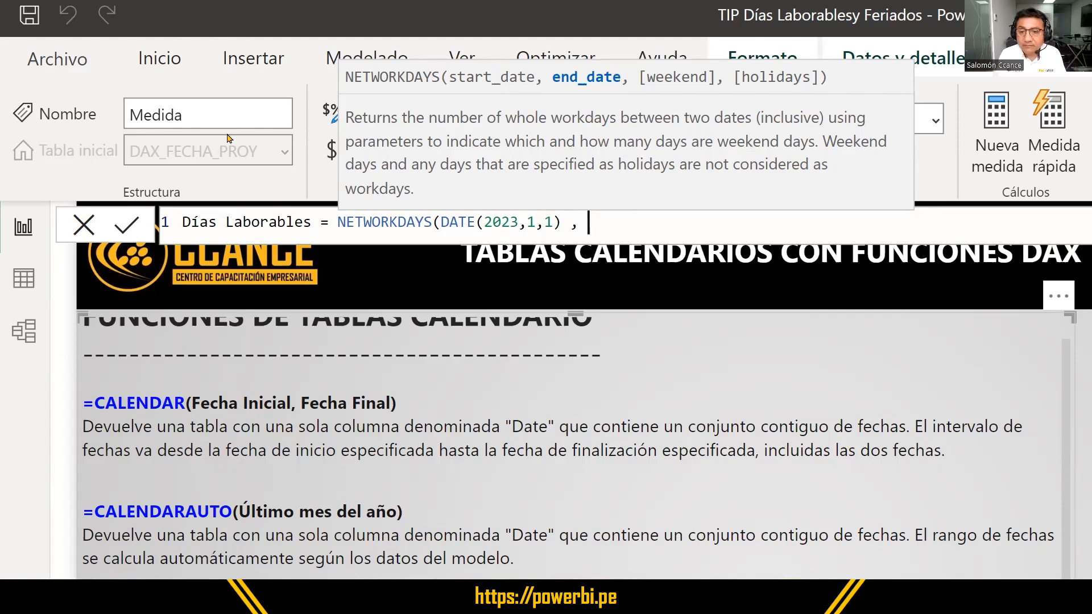
text(TOT)
key(BackSpace)
text(D)
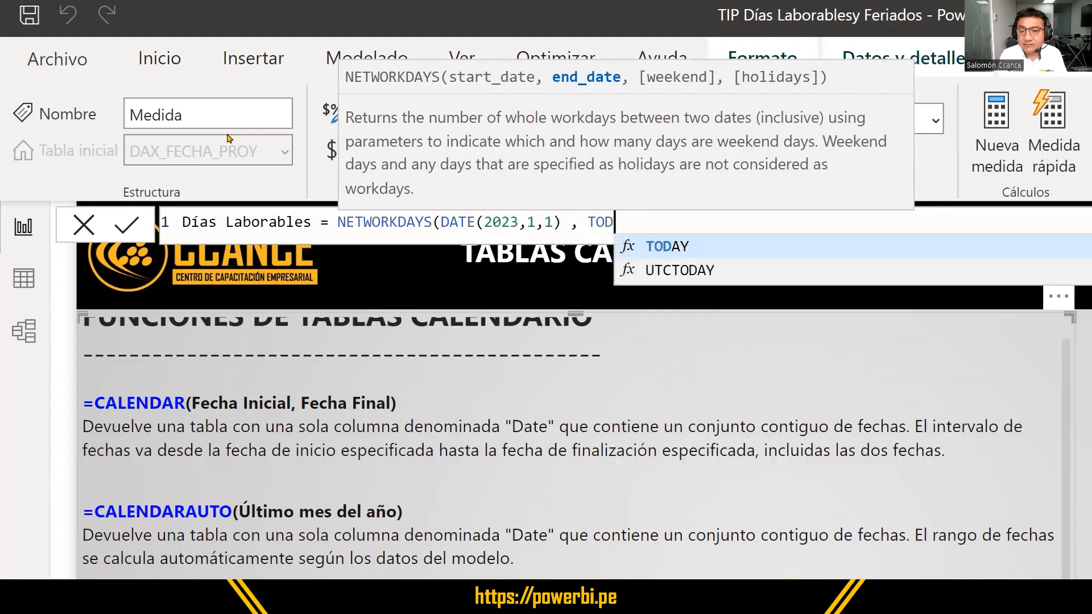
key(Tab)
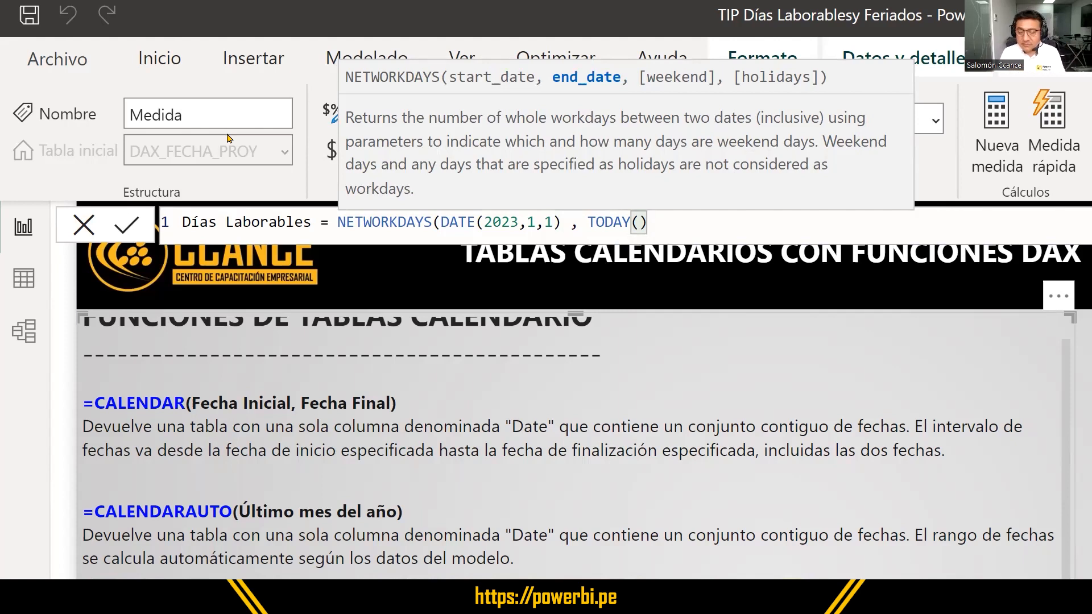
Swap the TODAY function in the end date argument for NOW.
key(Left)
key(Left)
key(shift+Left)
key(shift+Left)
key(shift+Left)
key(shift+Left)
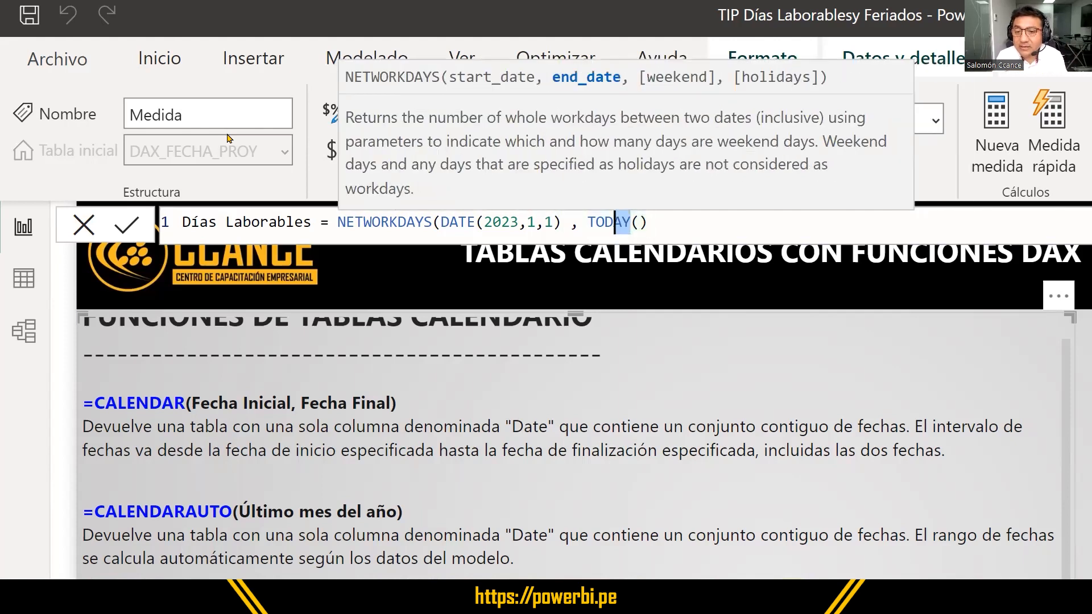
key(shift+Left)
text(NOW)
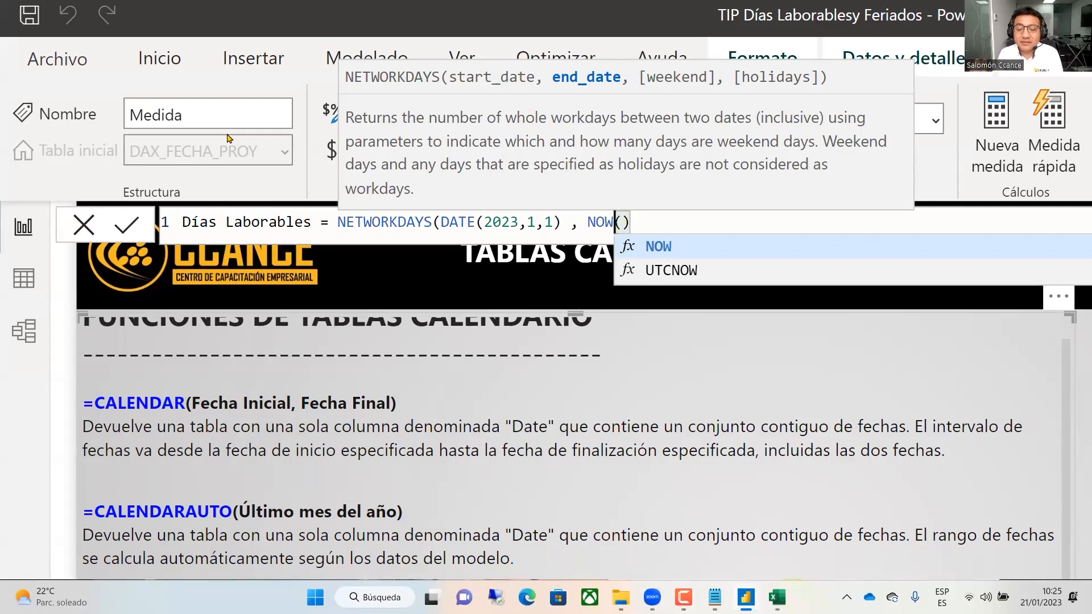
Replace NOW() with TODAY() in the end date argument, close the NETWORKDAYS parenthesis and commit the measure.
key(End)
key(shift+Left)
key(shift+Left)
key(shift+Left)
key(shift+Left)
key(shift+Left)
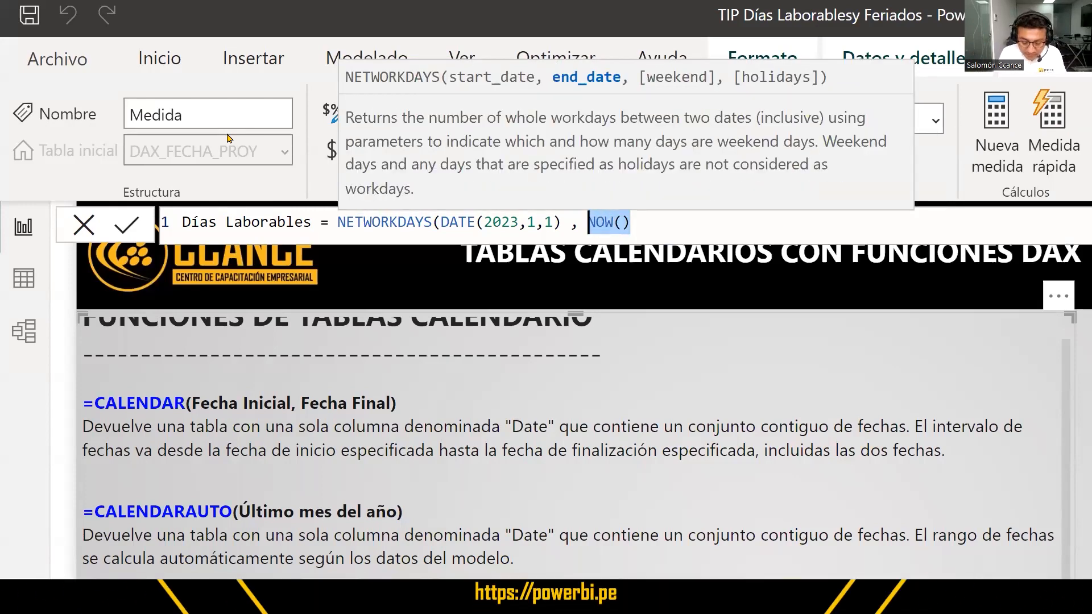
text(TODAY())
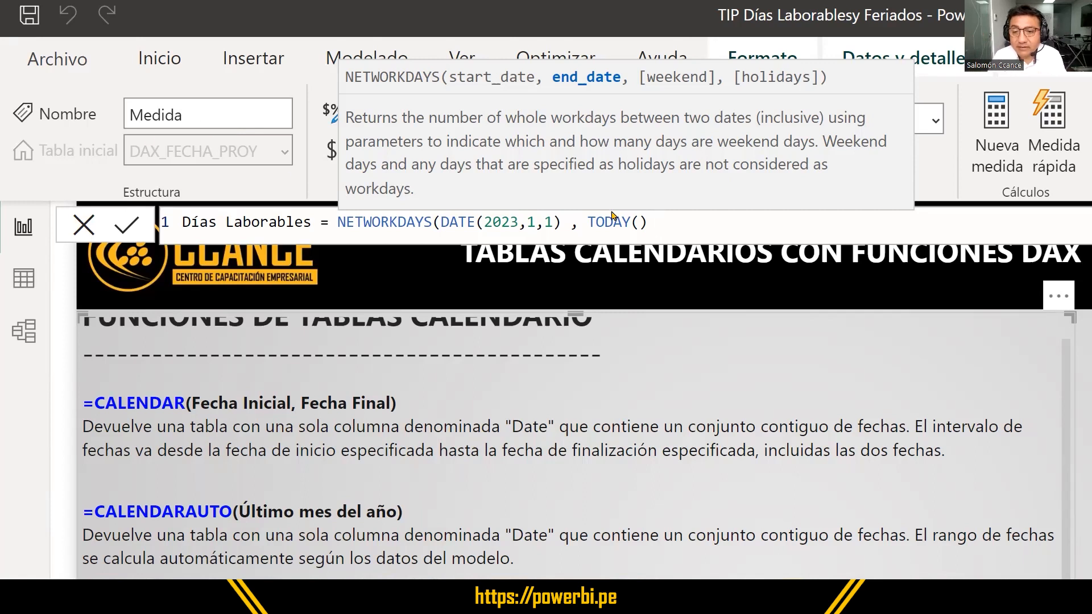
key(BackSpace)
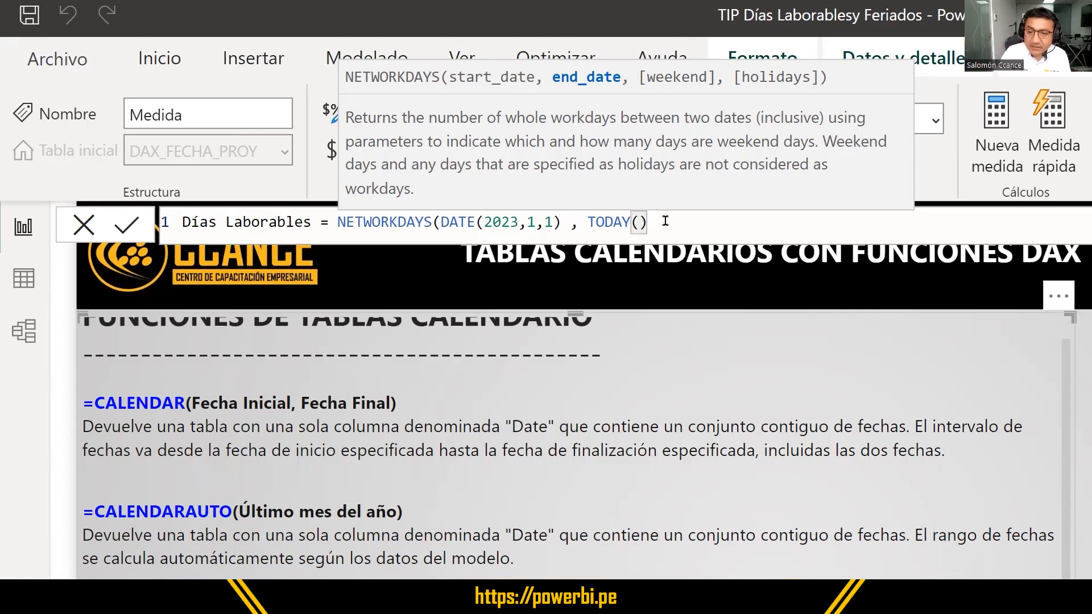
text())
key(Return)
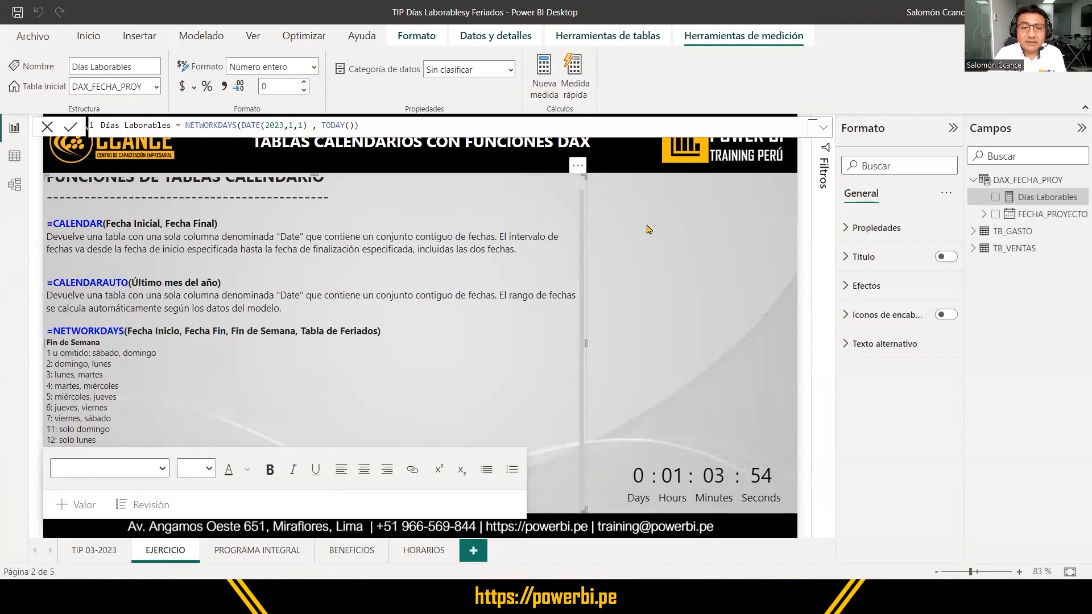
Deselect the text box on the report page and show the formula of the Días Laborables measure.
click(649, 229)
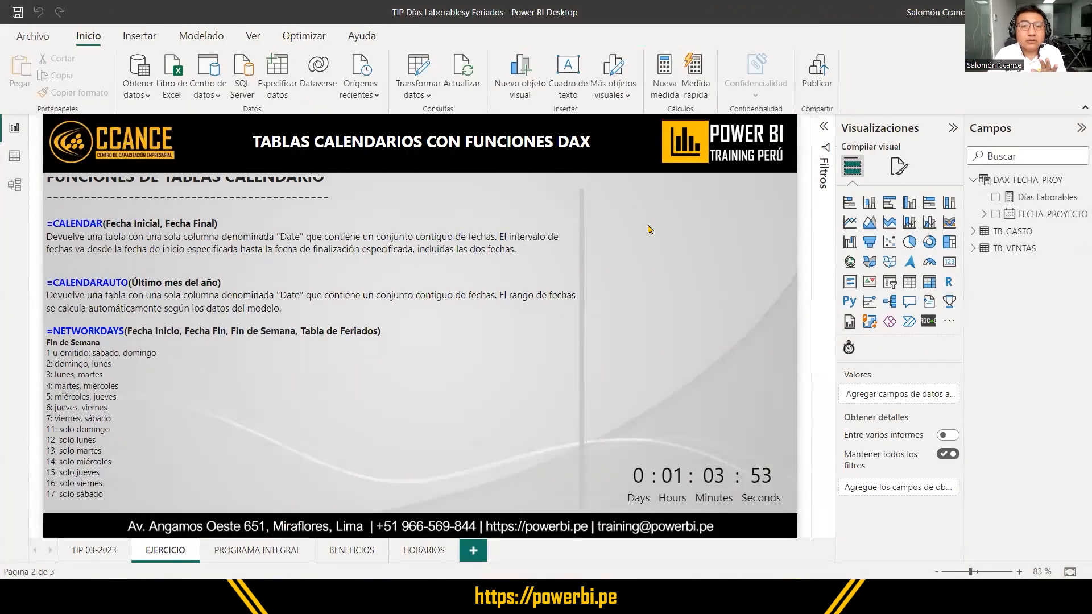
click(1031, 197)
key(ctrl+a)
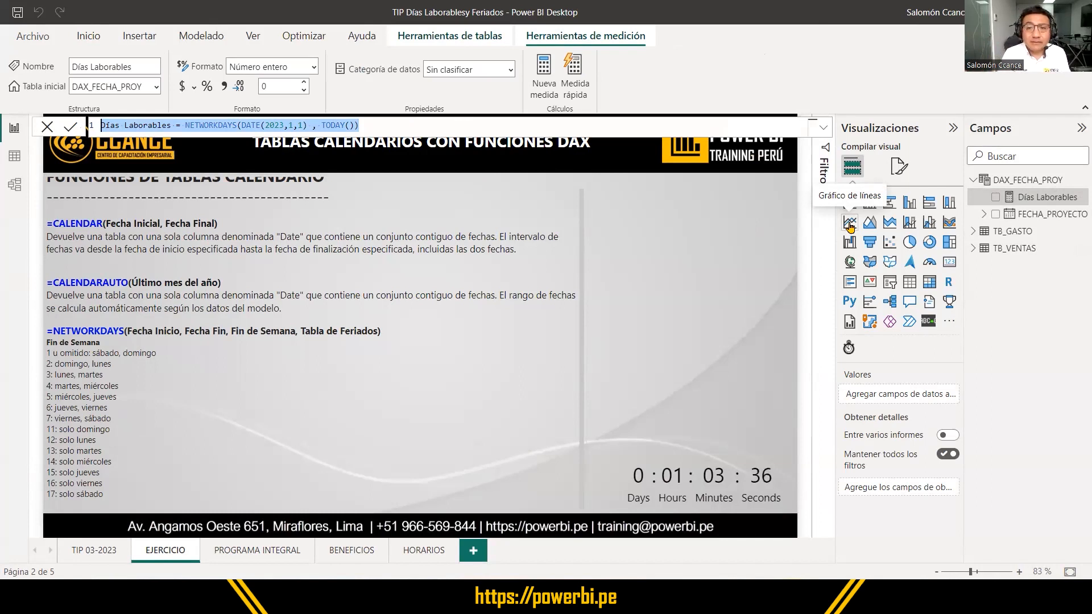
View the DAX_FECHA_PROY table in the data view and select its Días Laborables measure to check for a corresponding column.
click(1015, 183)
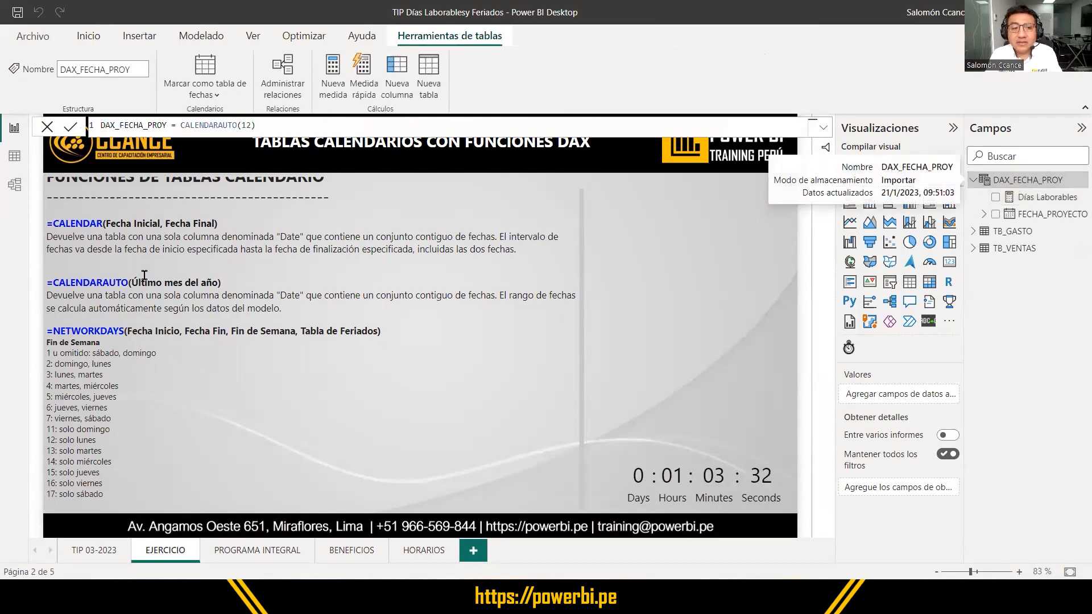
click(16, 160)
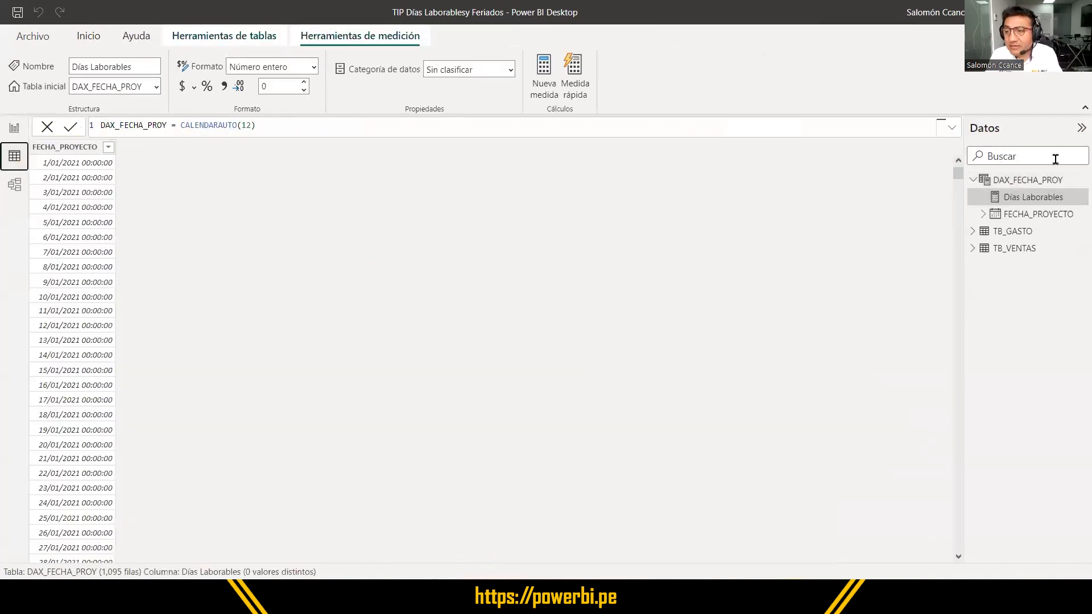
click(1029, 183)
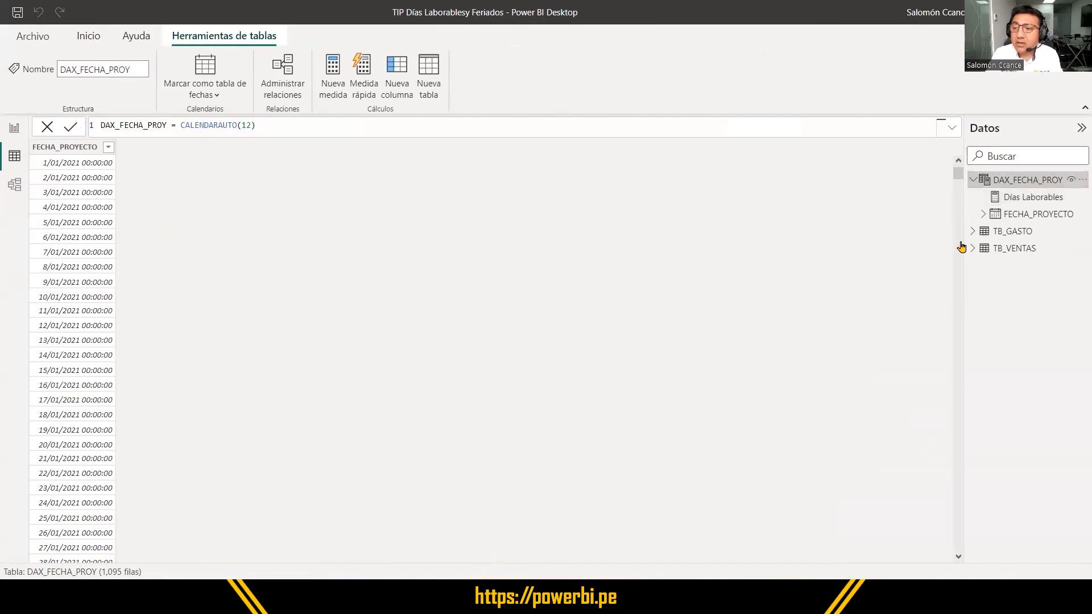
click(1027, 200)
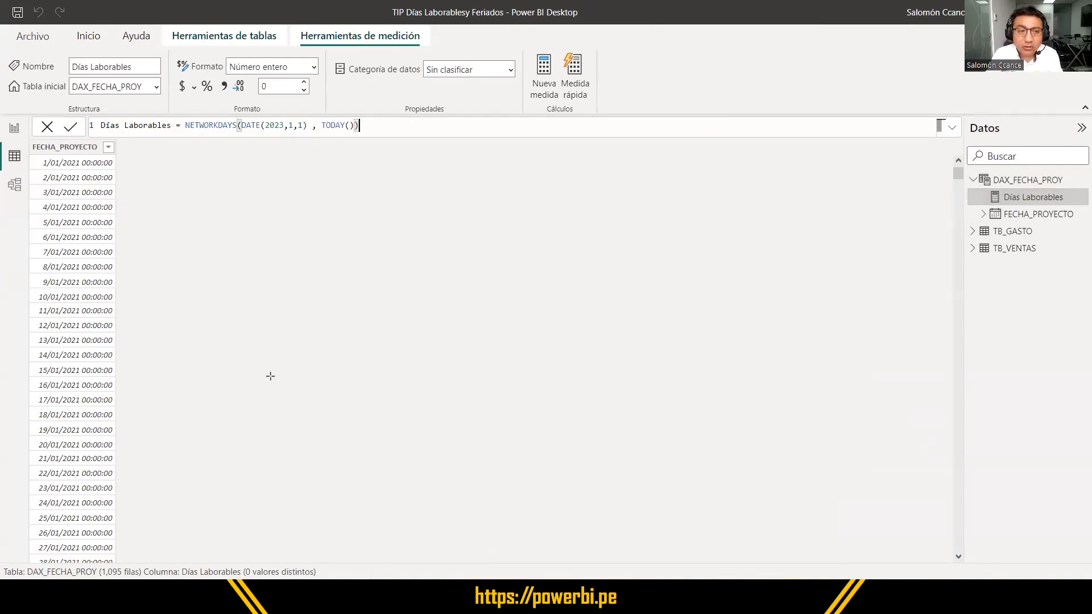
mouse_move(113, 141)
mouse_down()
mouse_move(203, 472)
mouse_move(198, 564)
mouse_up()
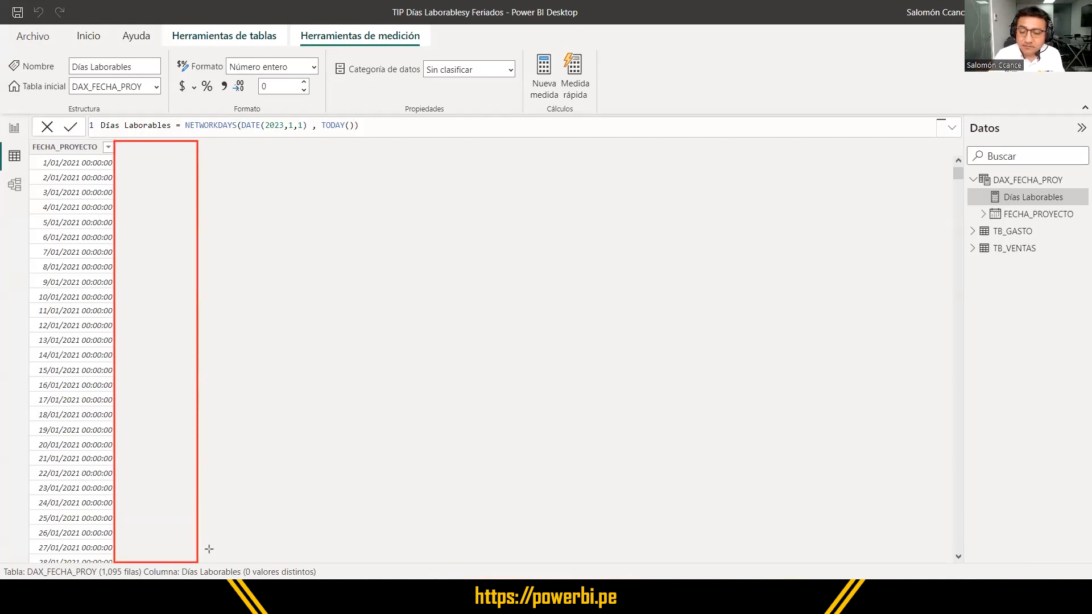
Return to the report view and add a card visual in the EJERCICIO page's upper free area showing the Días Laborables measure.
key(Escape)
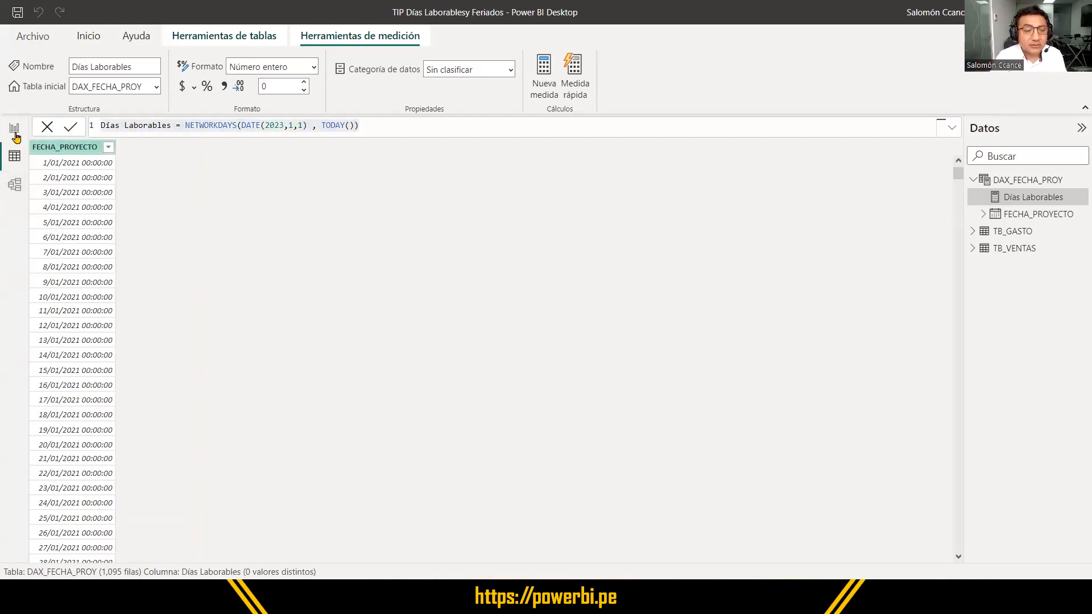
click(9, 130)
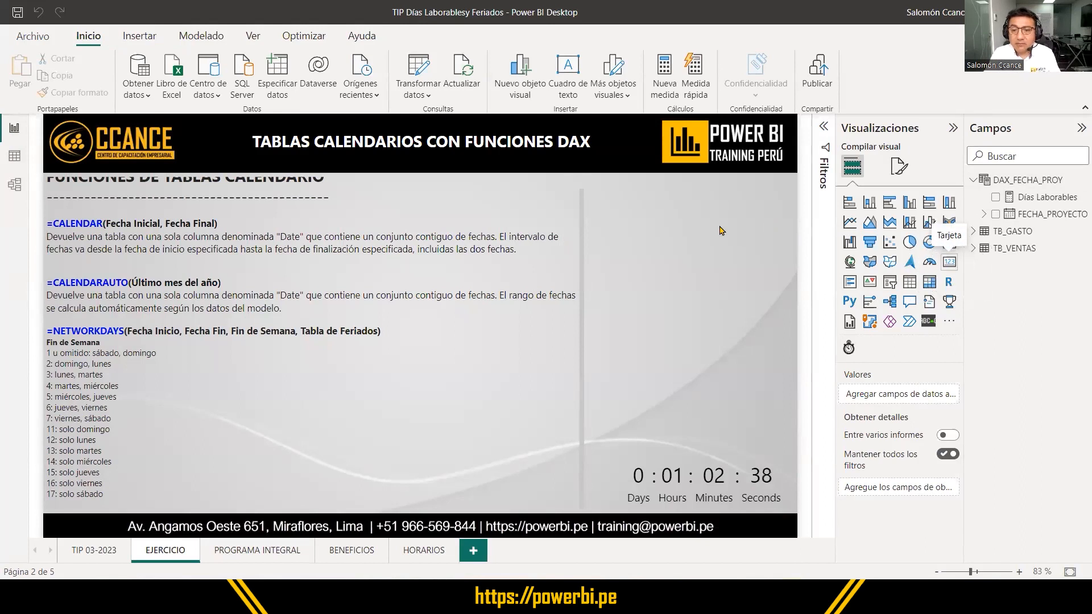
click(950, 261)
drag(705, 455, 708, 243)
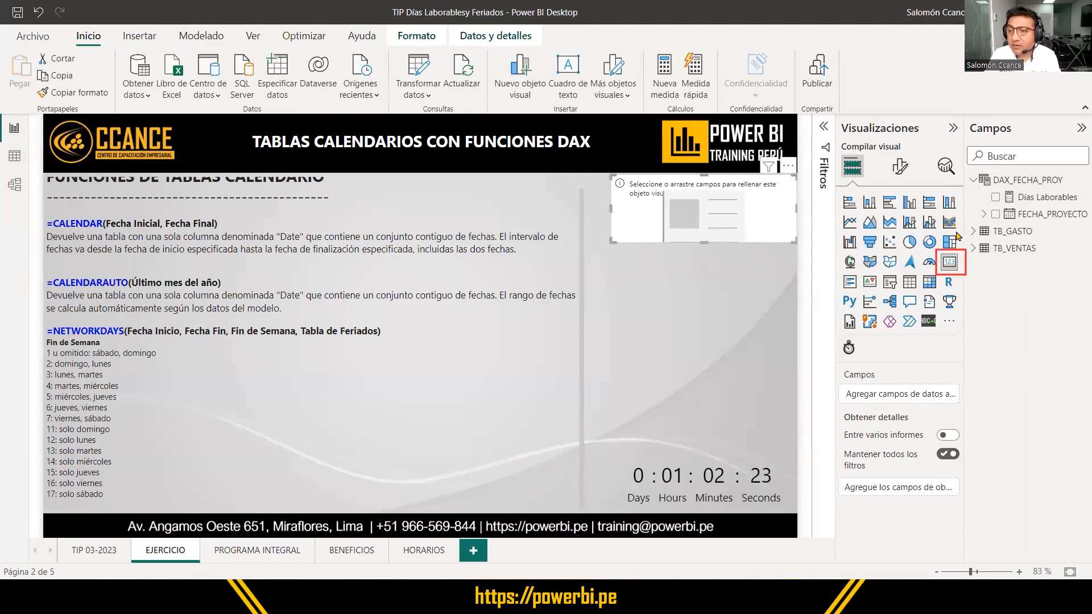
click(1053, 203)
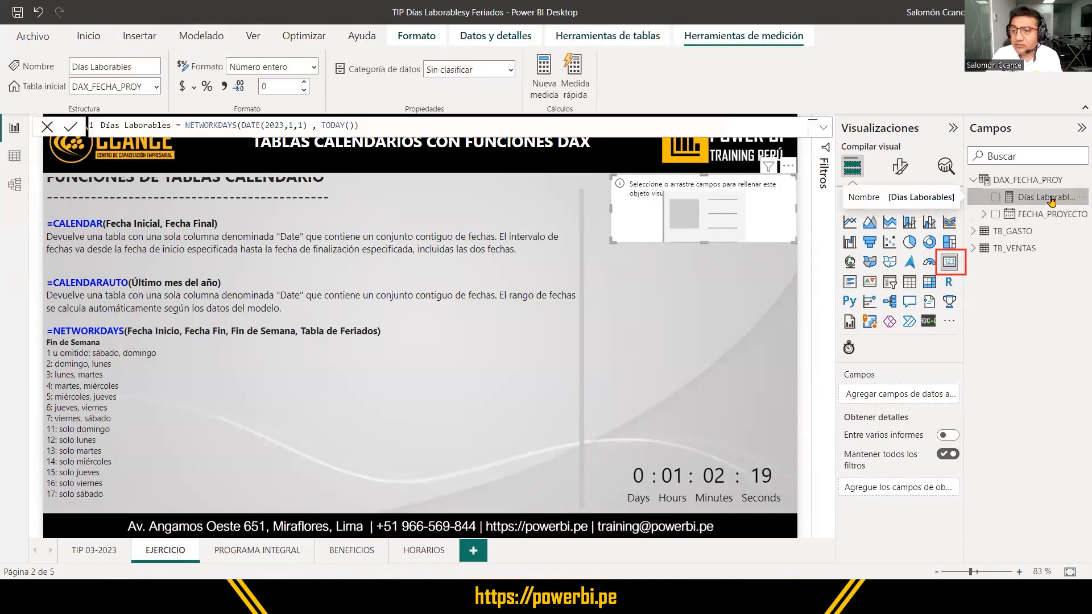
drag(1053, 202, 722, 207)
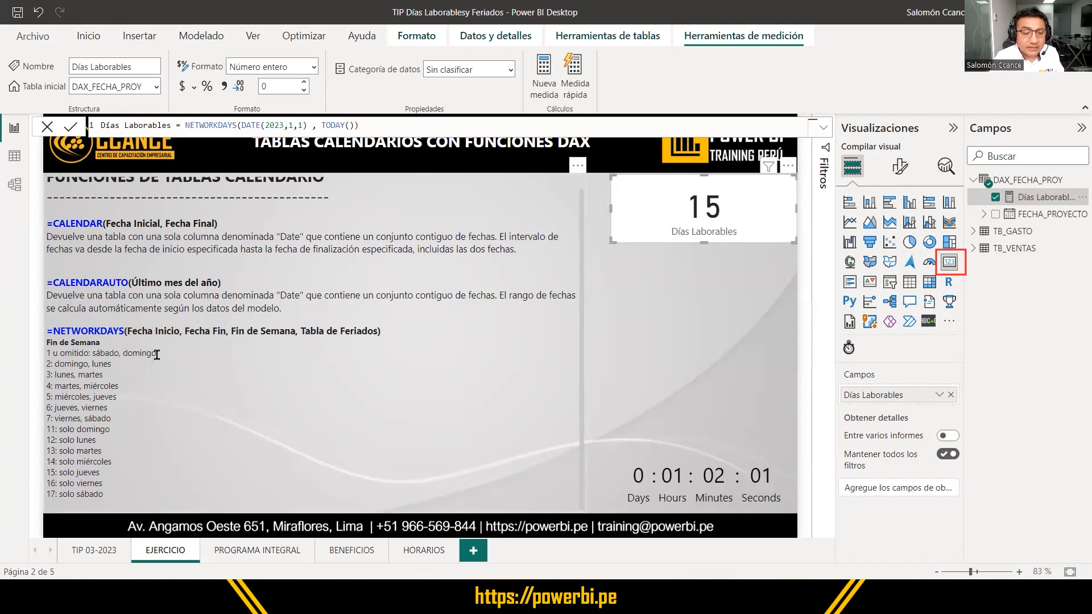
Examine the Fin de Semana argument of NETWORKDAYS and its list of weekend codes in the report's text box.
drag(157, 352, 47, 357)
drag(231, 331, 296, 332)
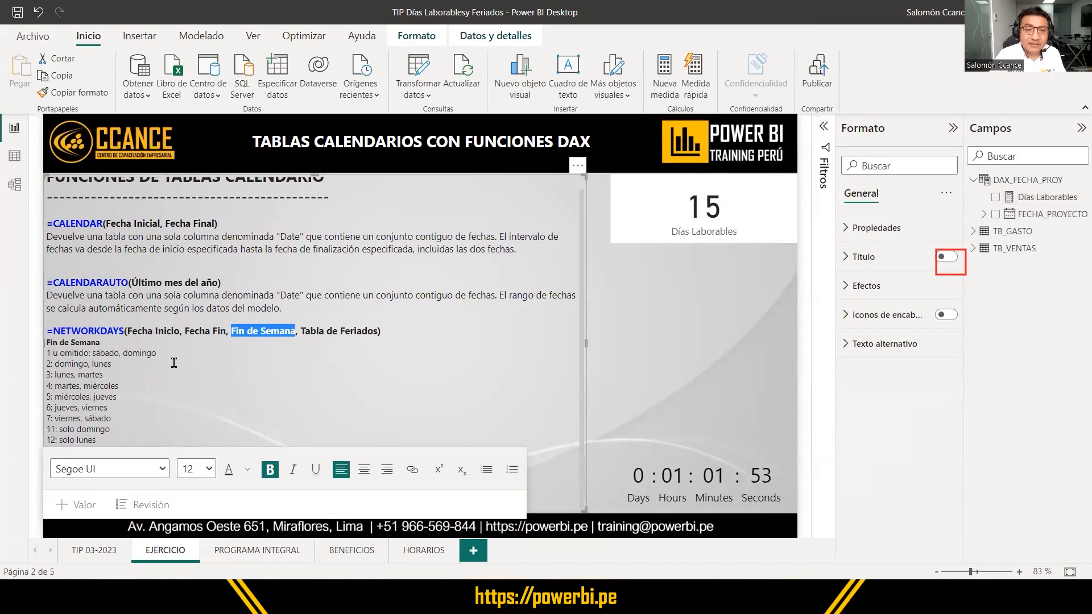
click(47, 362)
drag(46, 363, 98, 441)
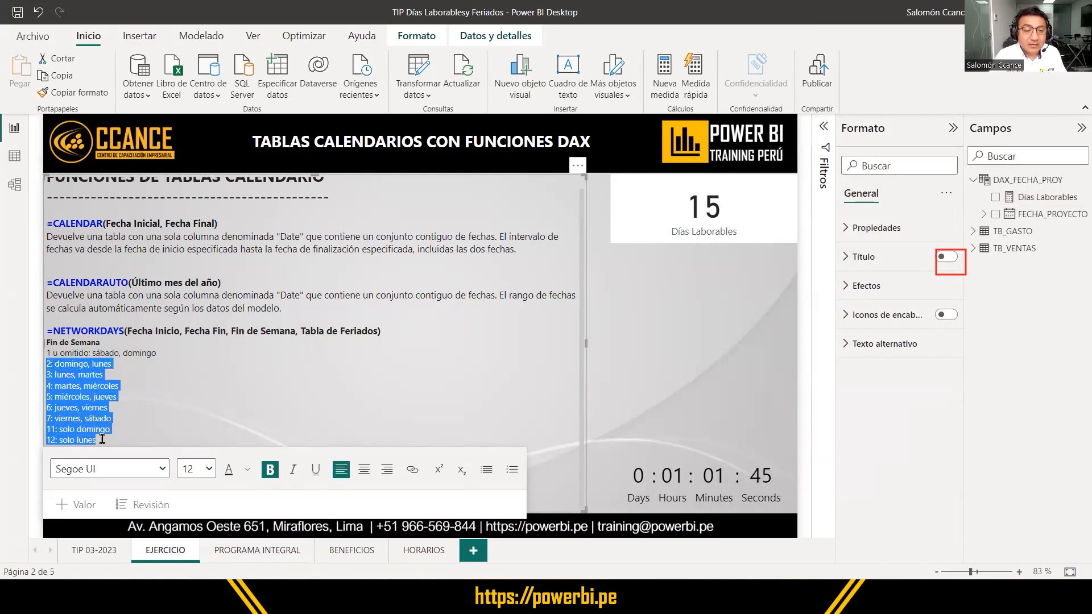
click(66, 386)
click(105, 397)
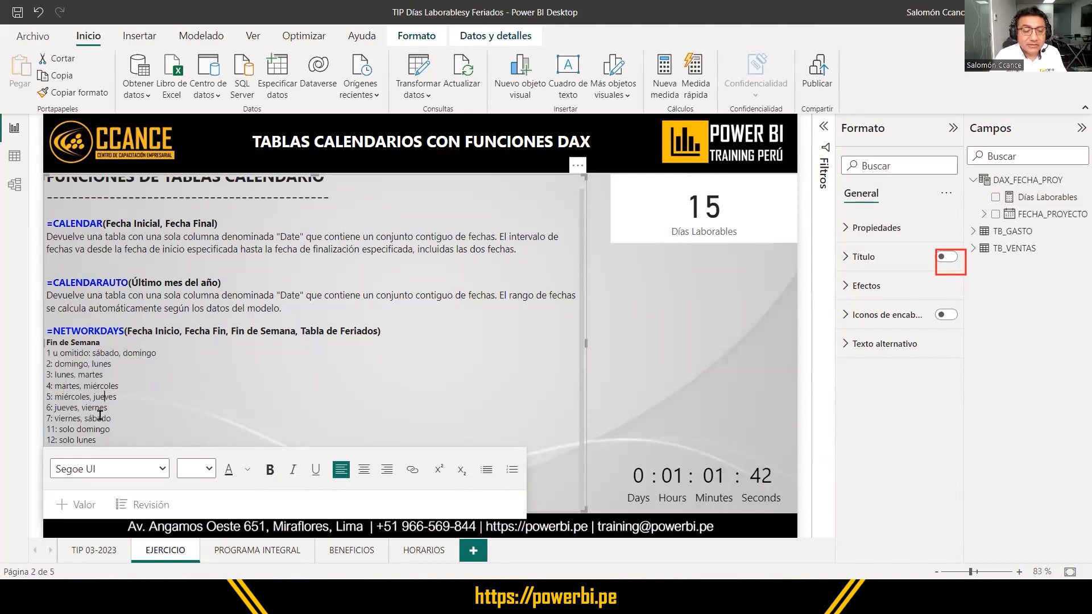
click(101, 417)
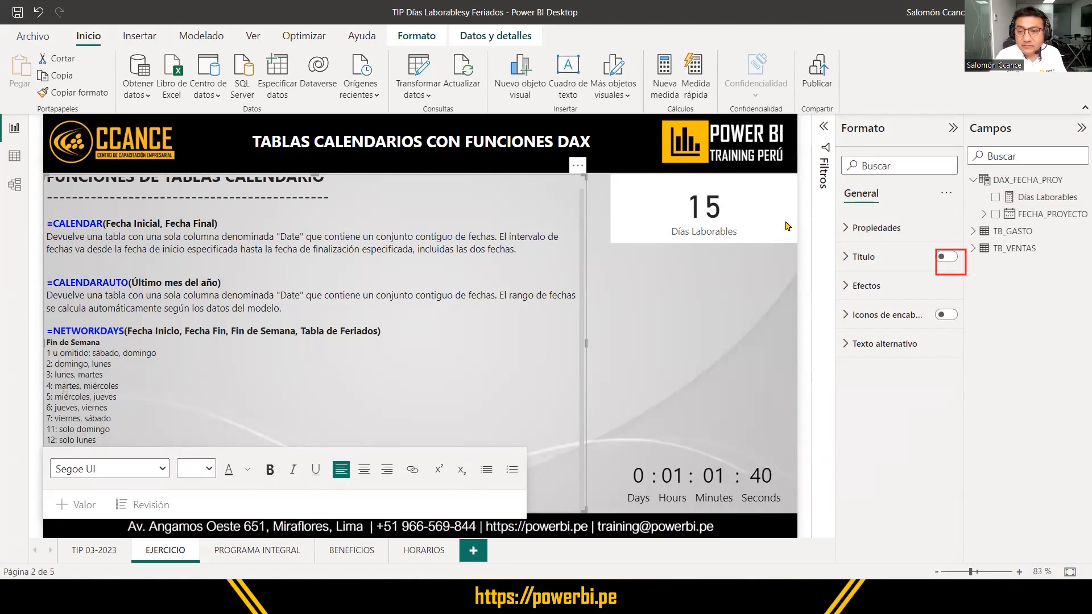
Select the Días Laborables card and check its value against the system calendar for January 2023.
click(734, 224)
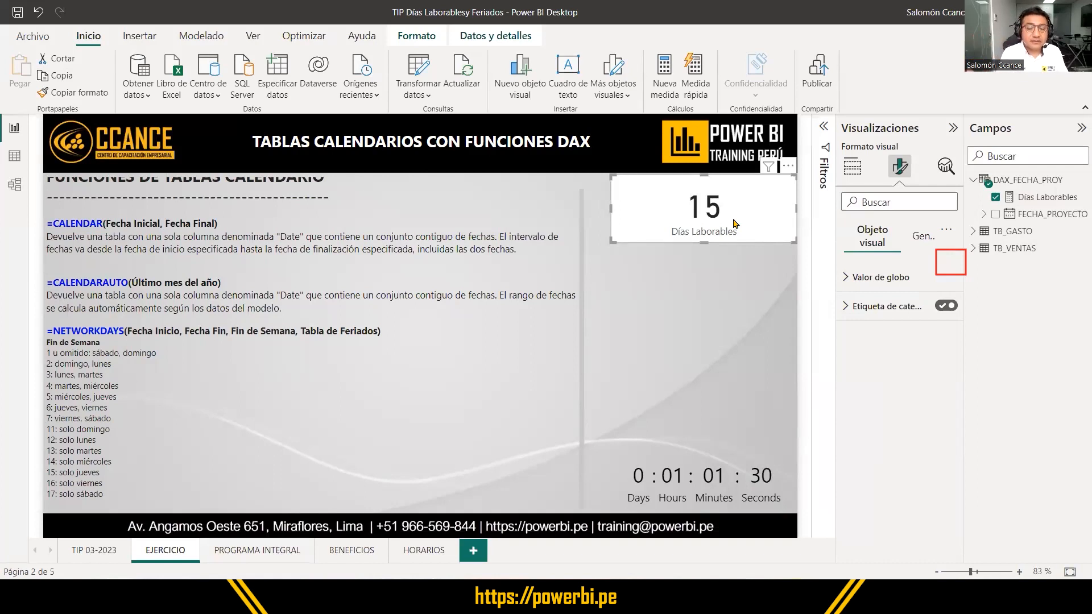
key(super+n)
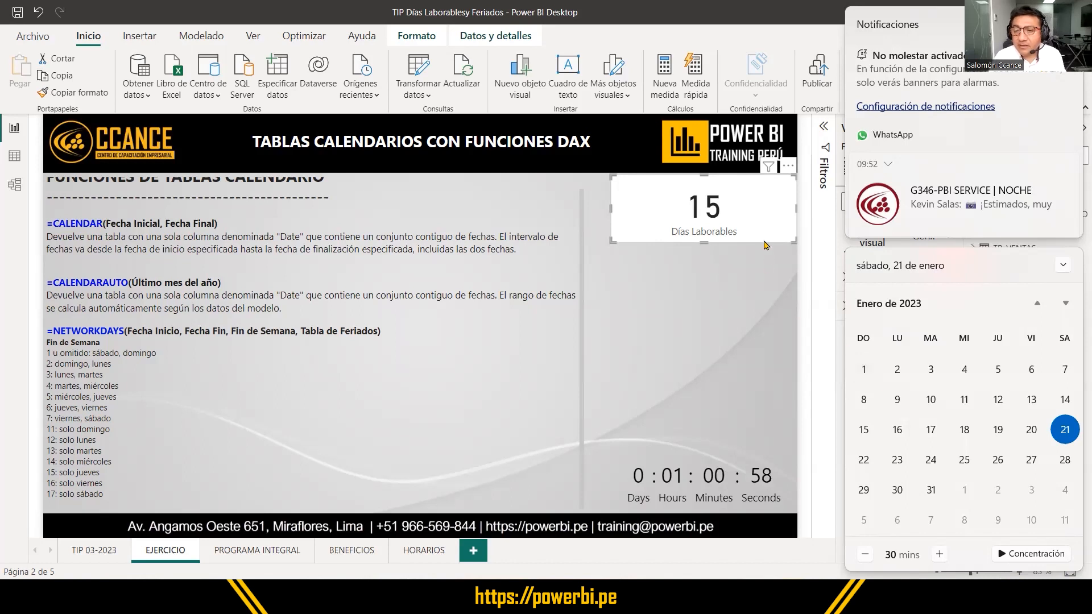
click(793, 250)
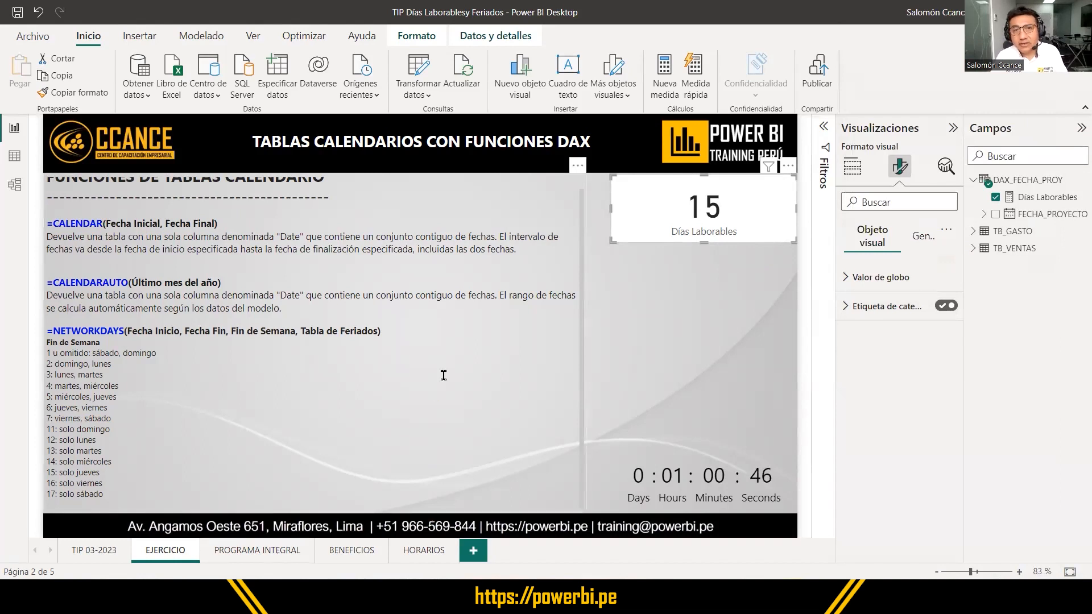
Add weekend code 12 (solo lunes) as the third NETWORKDAYS argument of the Días Laborables measure and commit the formula.
click(1050, 198)
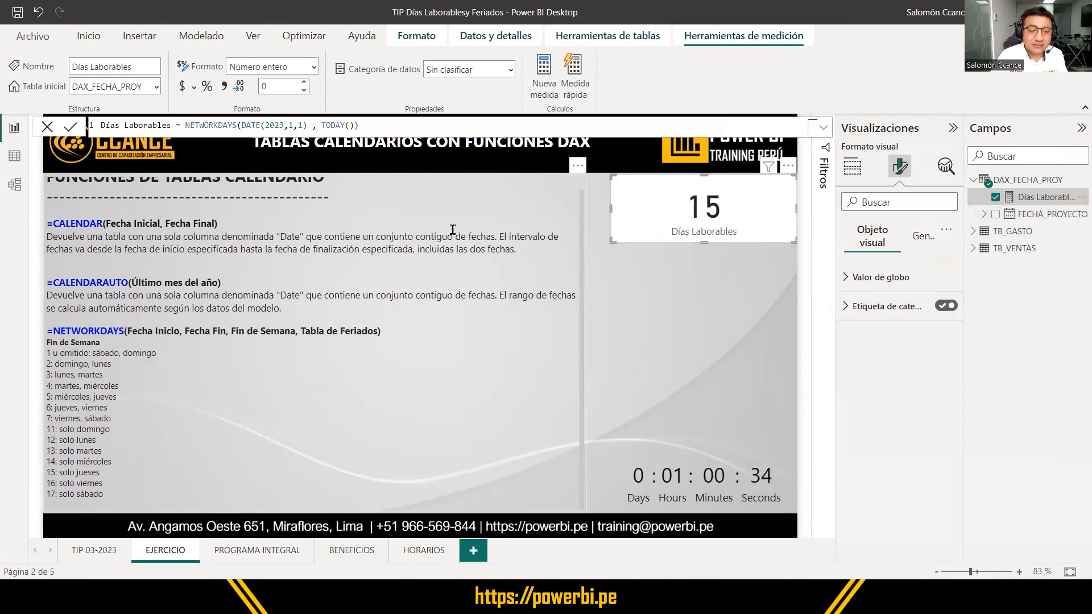
drag(96, 441, 46, 441)
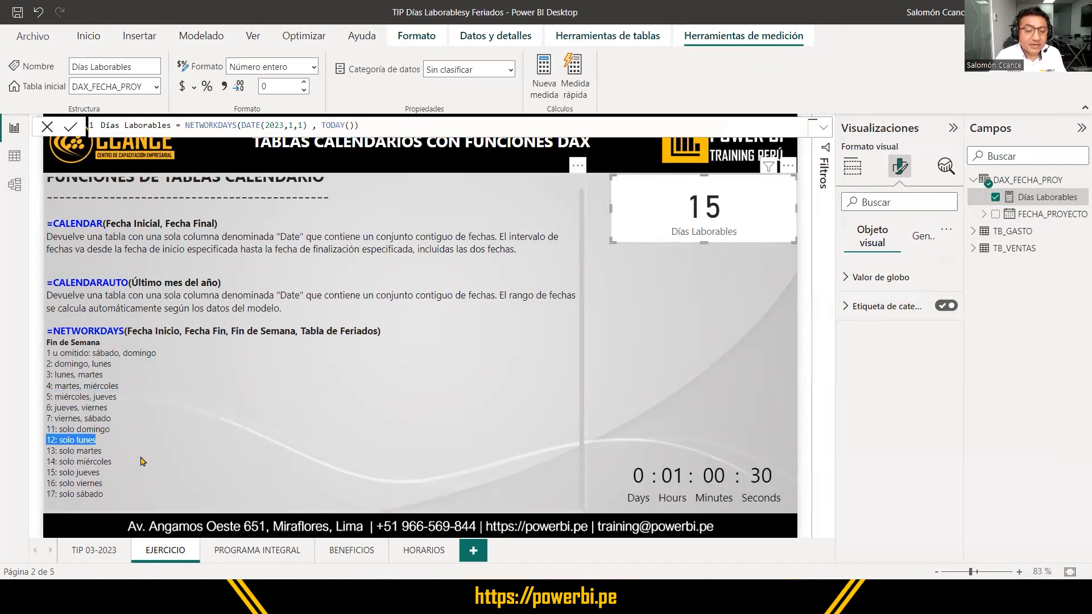
click(762, 218)
click(1041, 197)
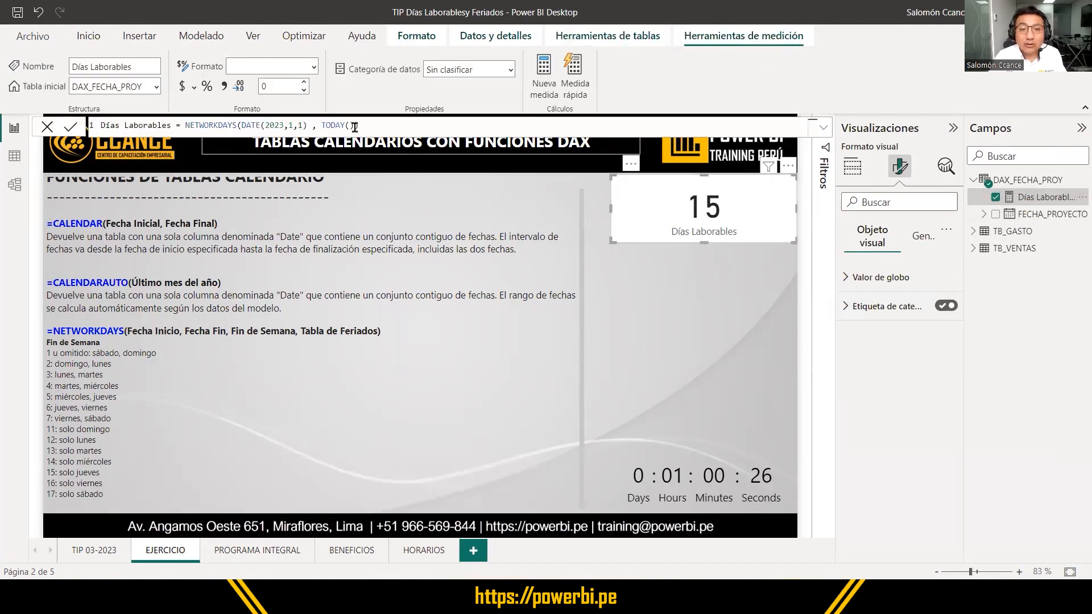
click(569, 122)
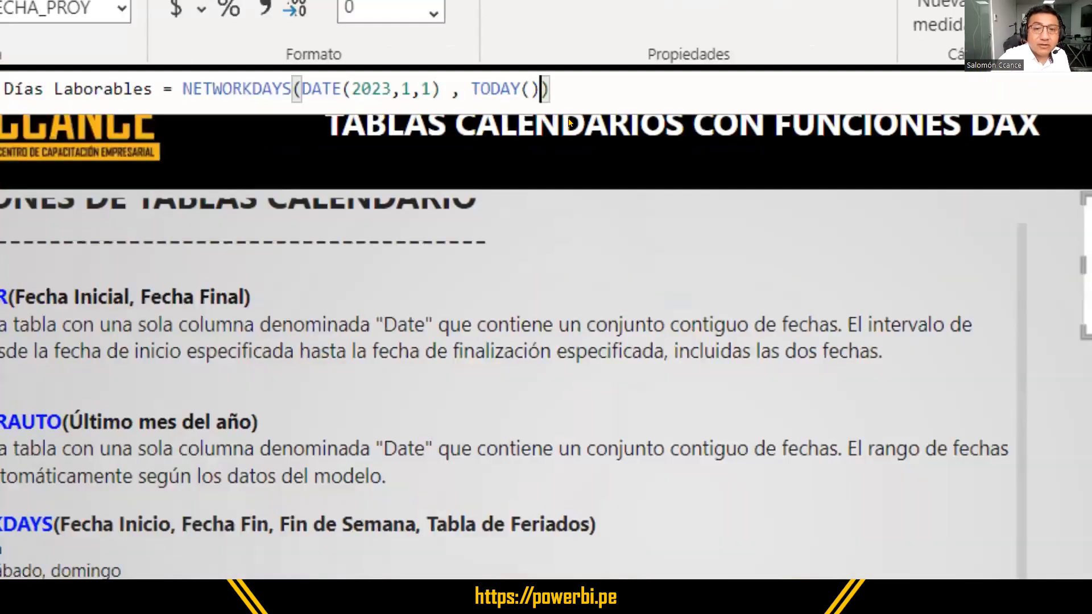
text(, )
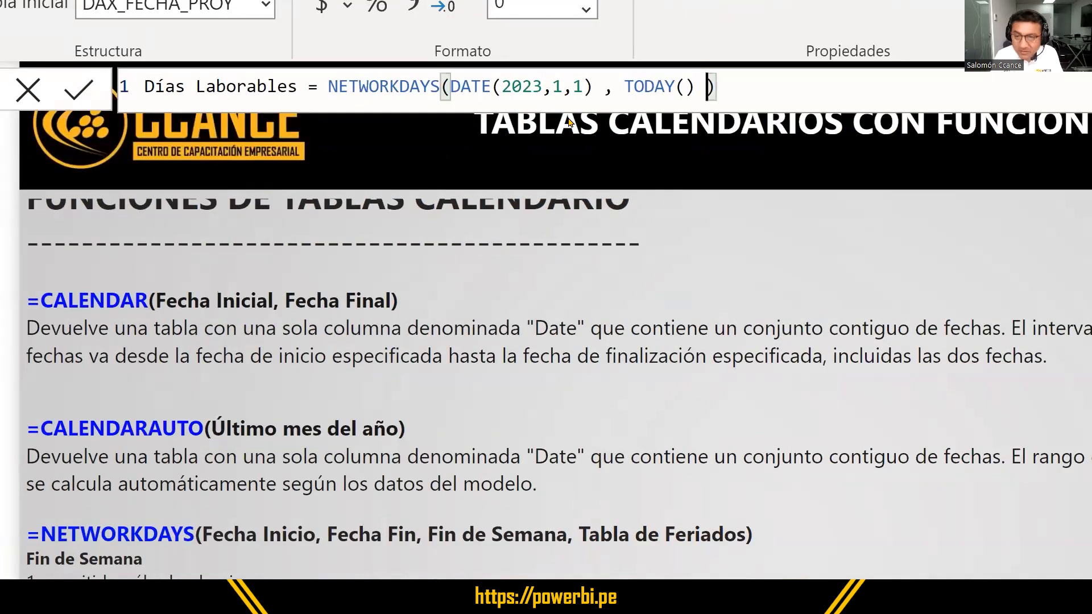
text(12)
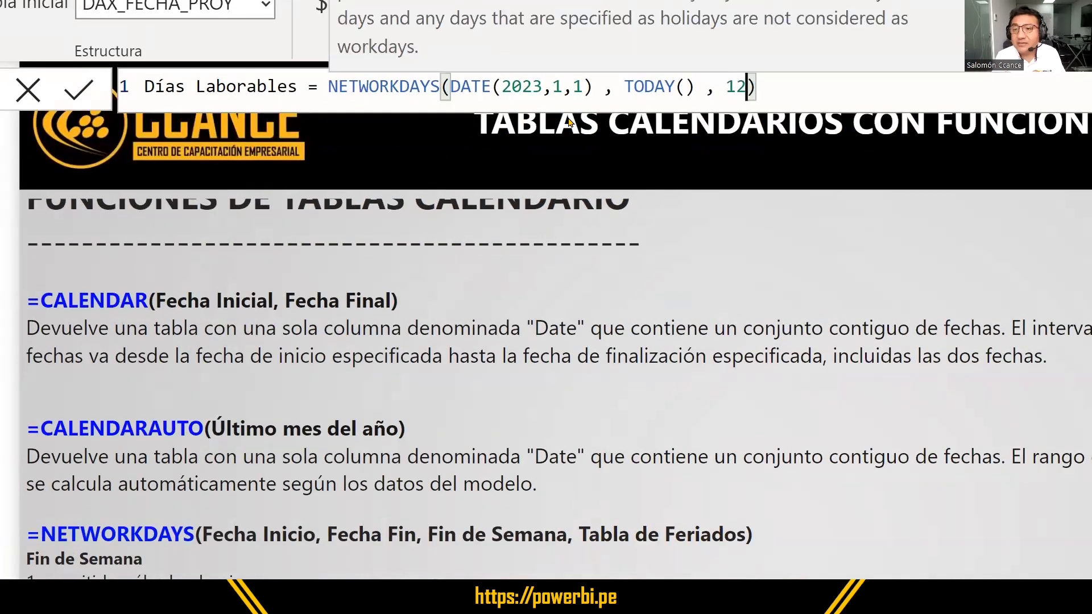
key(End)
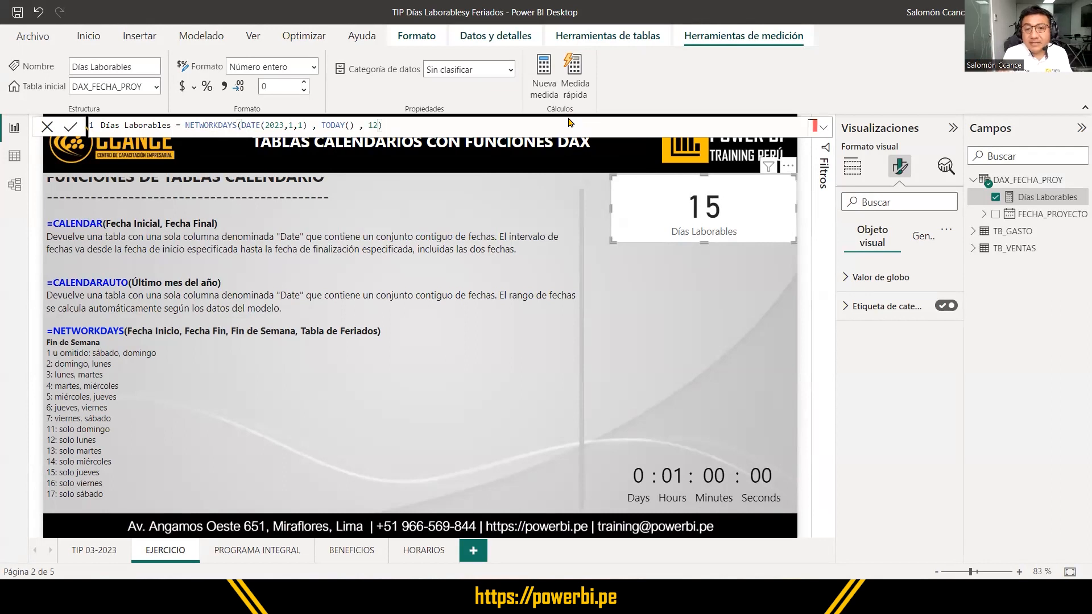
key(Return)
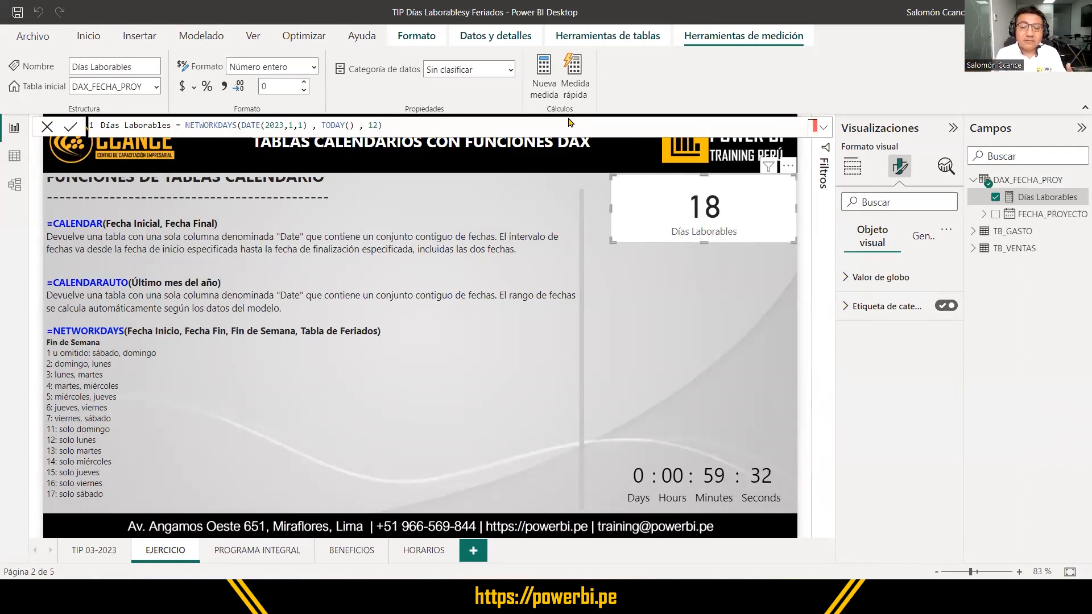
Switch to the Feriados_Perú.xlsx workbook in Excel, review the holiday dates in the Fechas_Feriados column, and return to Power BI.
click(377, 123)
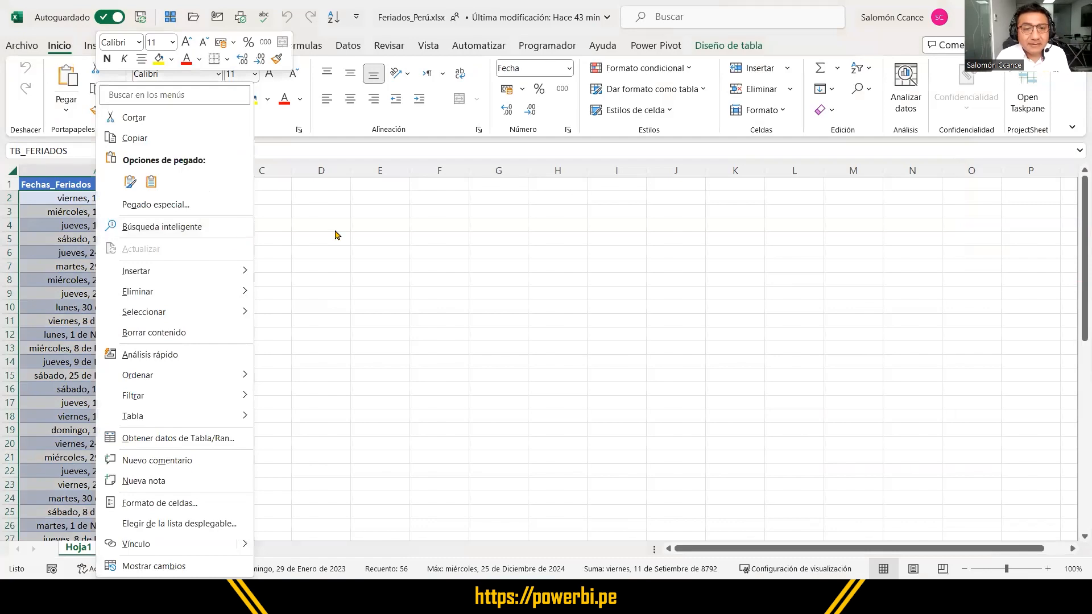
click(336, 235)
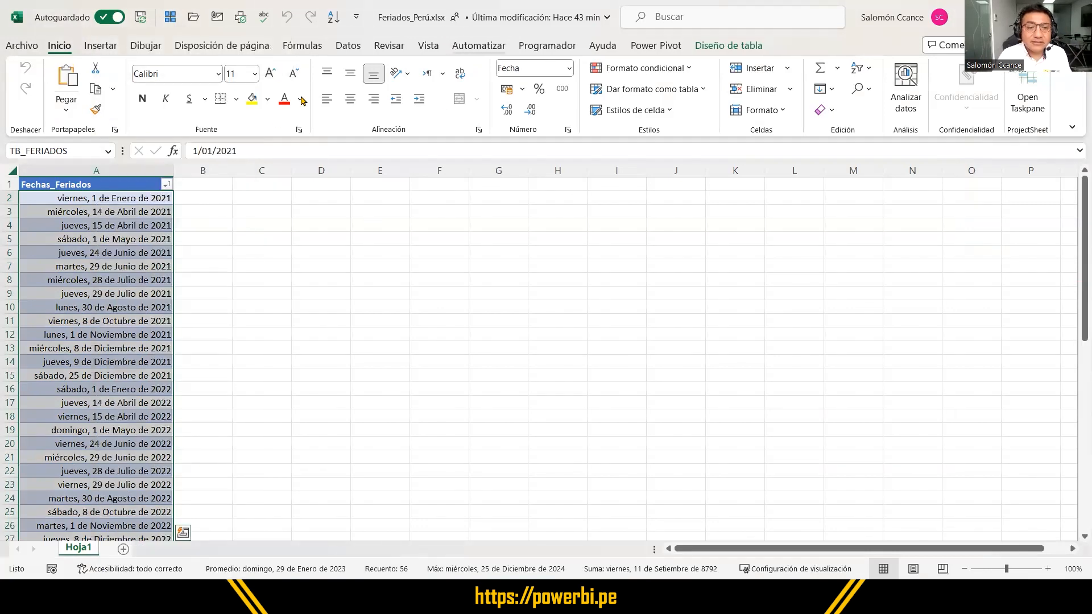
click(122, 198)
drag(122, 198, 142, 462)
click(108, 304)
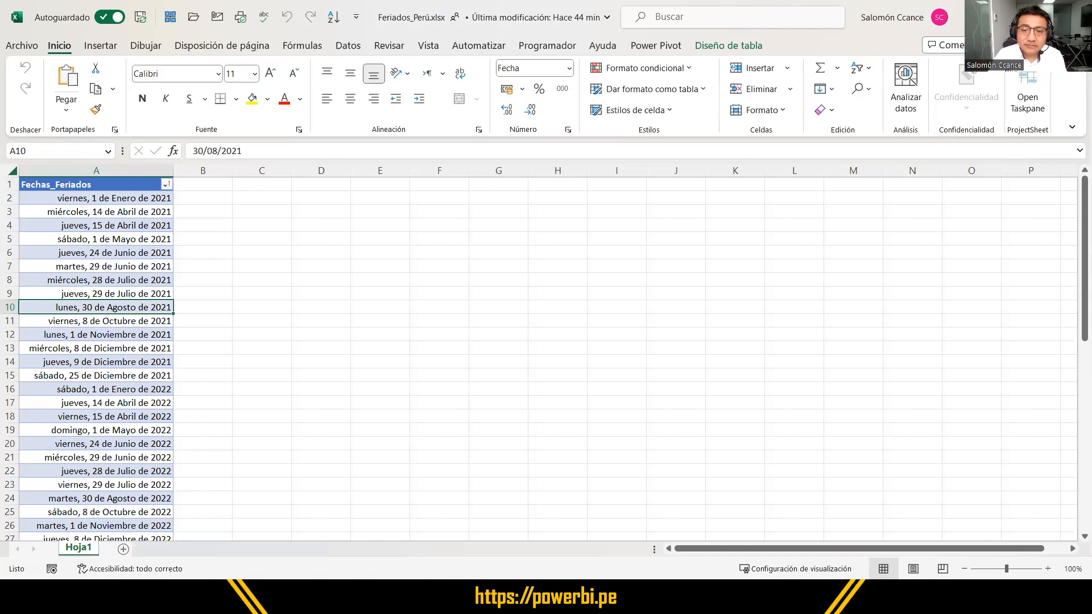
click(1076, 17)
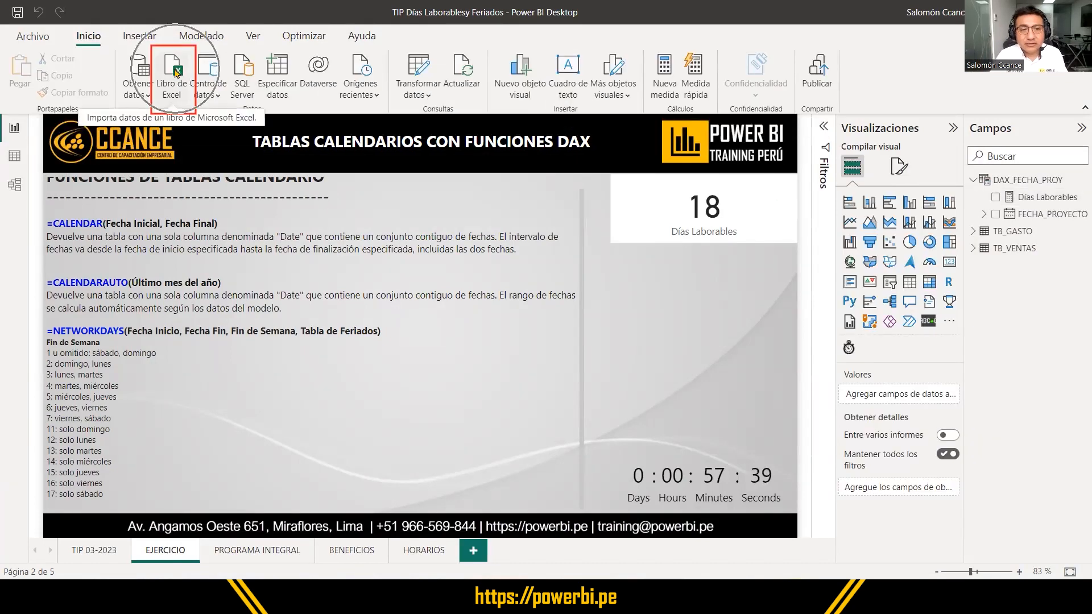
Import the TB_FERIADOS table from the Feriados_Perú.xlsx workbook into the model, previewing Hoja1 and TB_FERIADOS before loading.
click(177, 73)
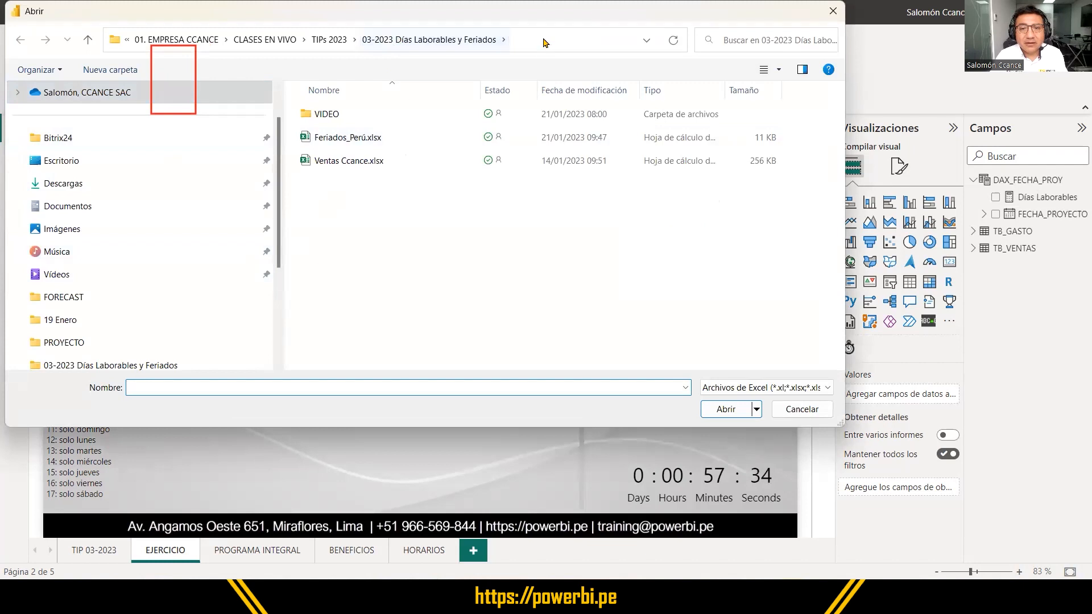
click(333, 140)
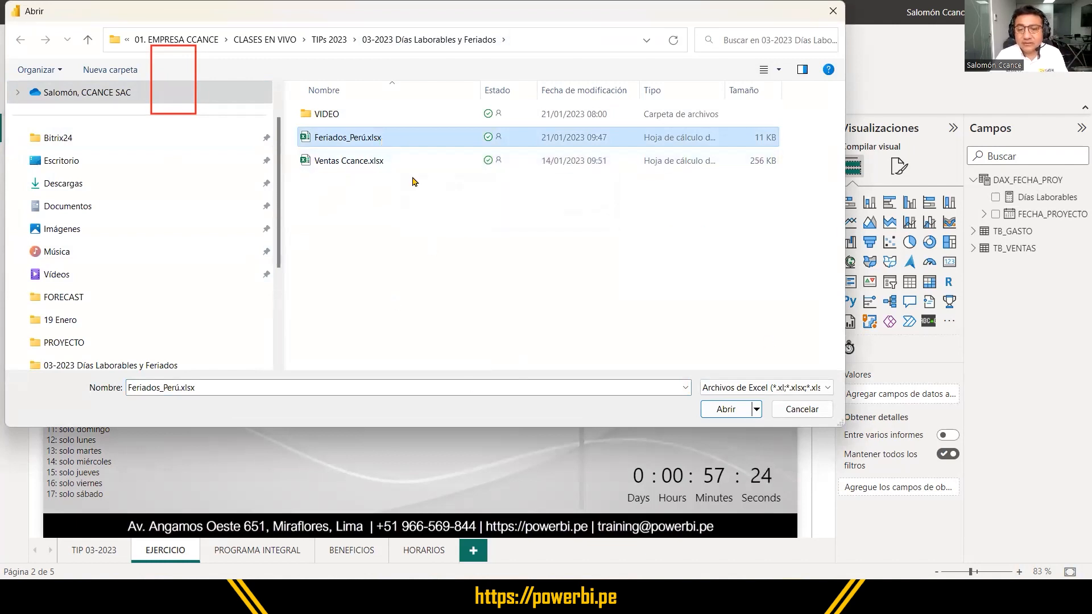
click(726, 409)
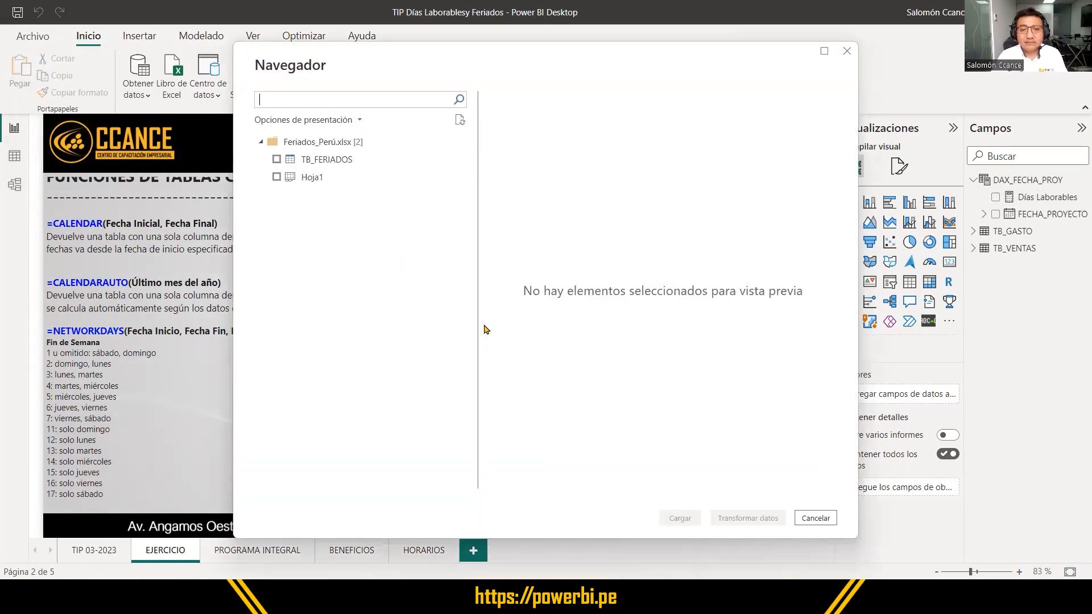
click(310, 178)
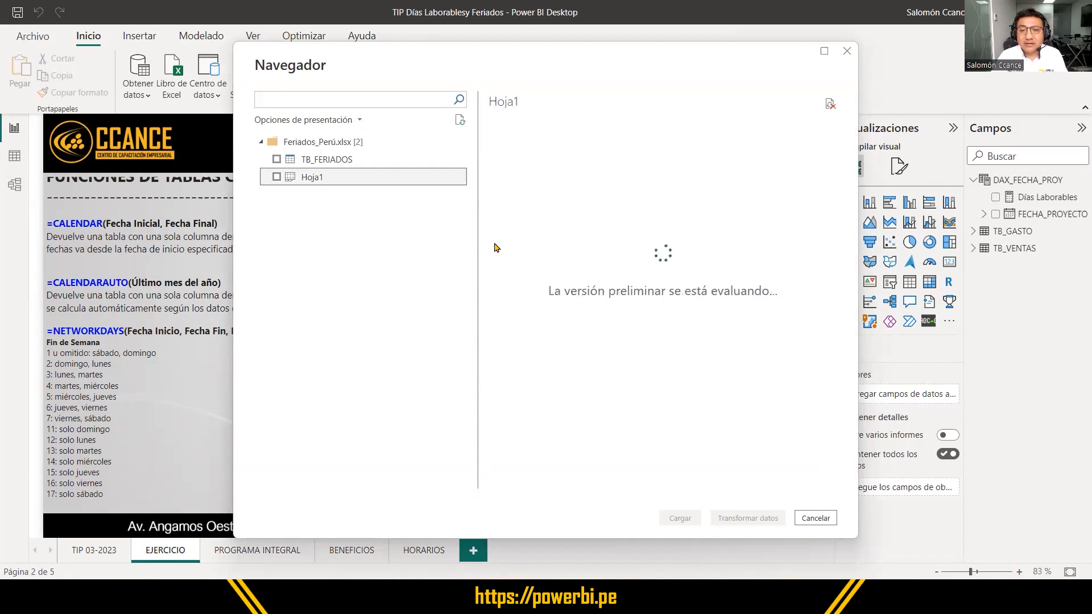
click(350, 161)
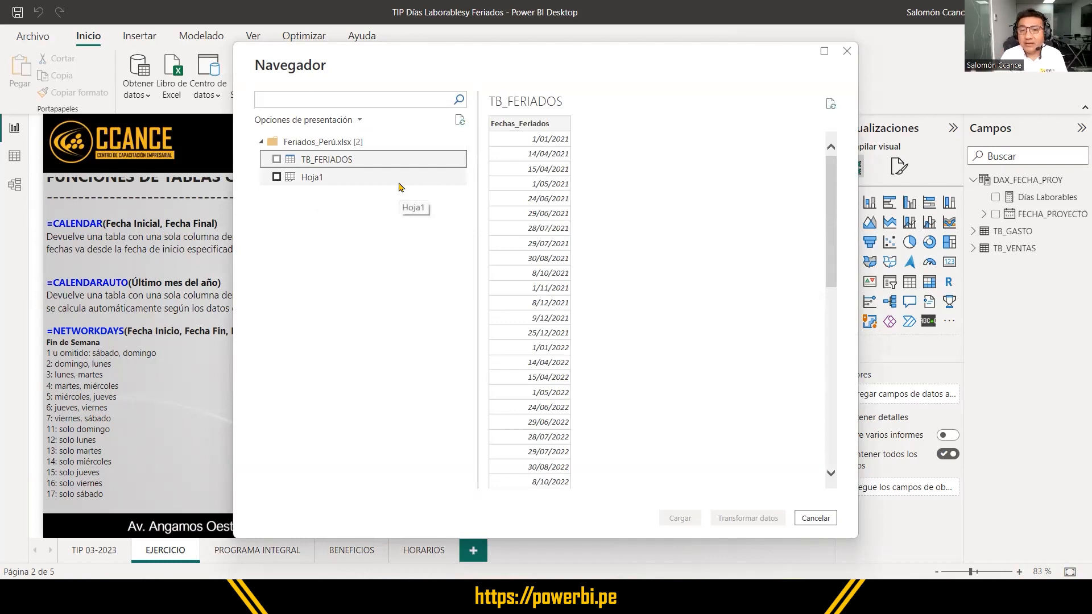
click(277, 160)
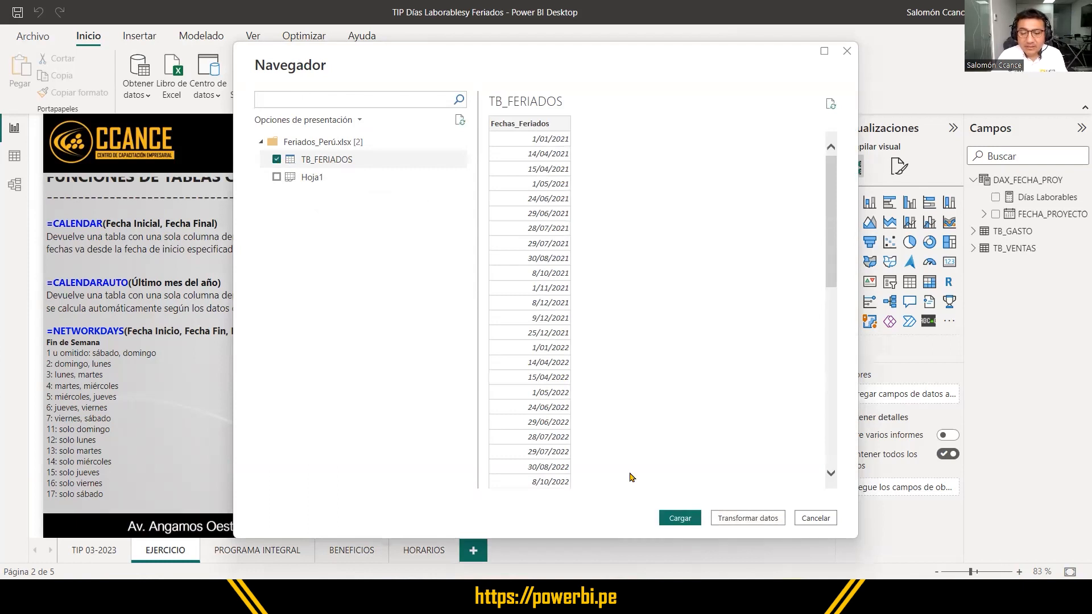
drag(261, 149, 379, 169)
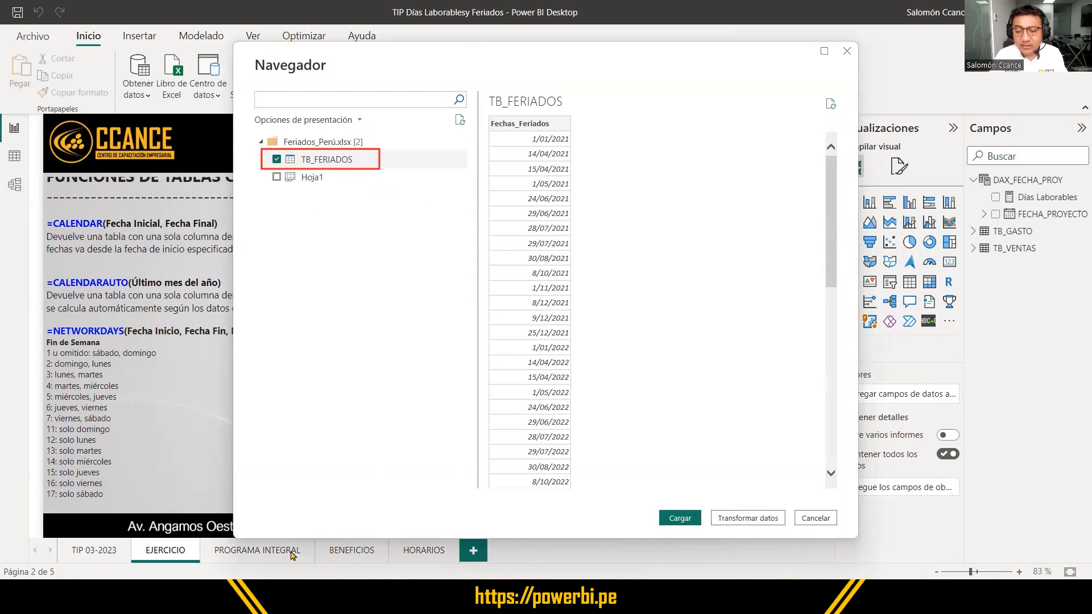
click(689, 521)
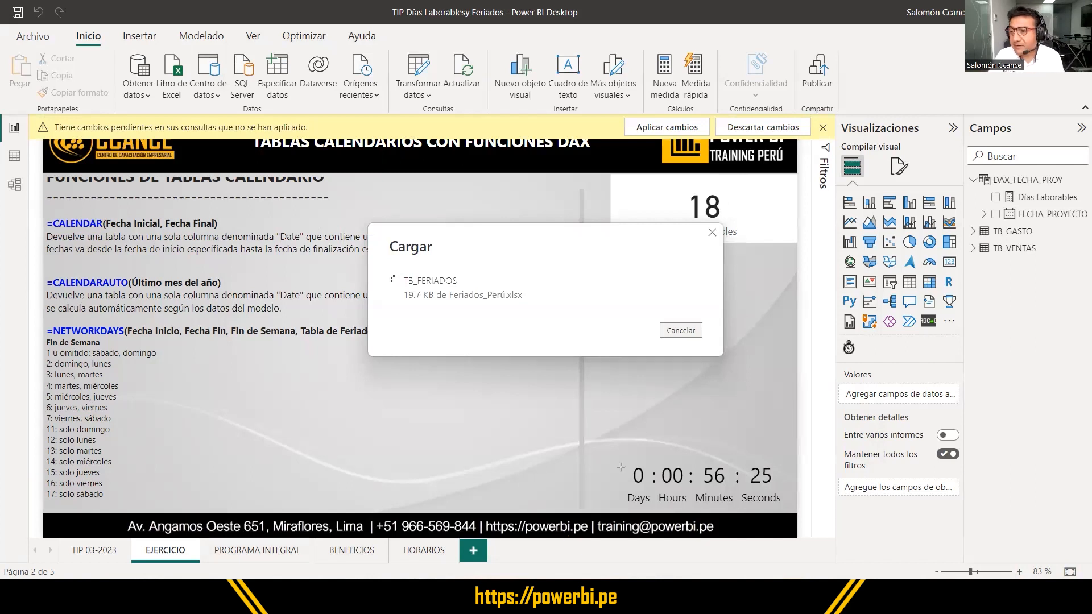
Move the TB_FERIADOS table below TB_GASTO and beside DAX_FECHA_PROY in the model view, and make its box taller.
drag(962, 169, 1091, 292)
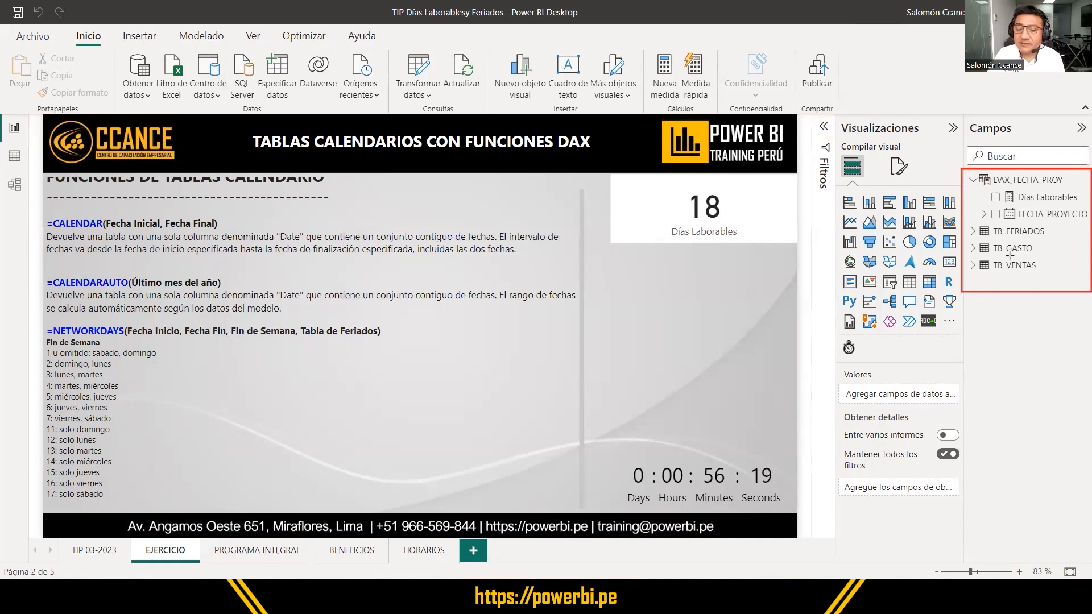
click(10, 190)
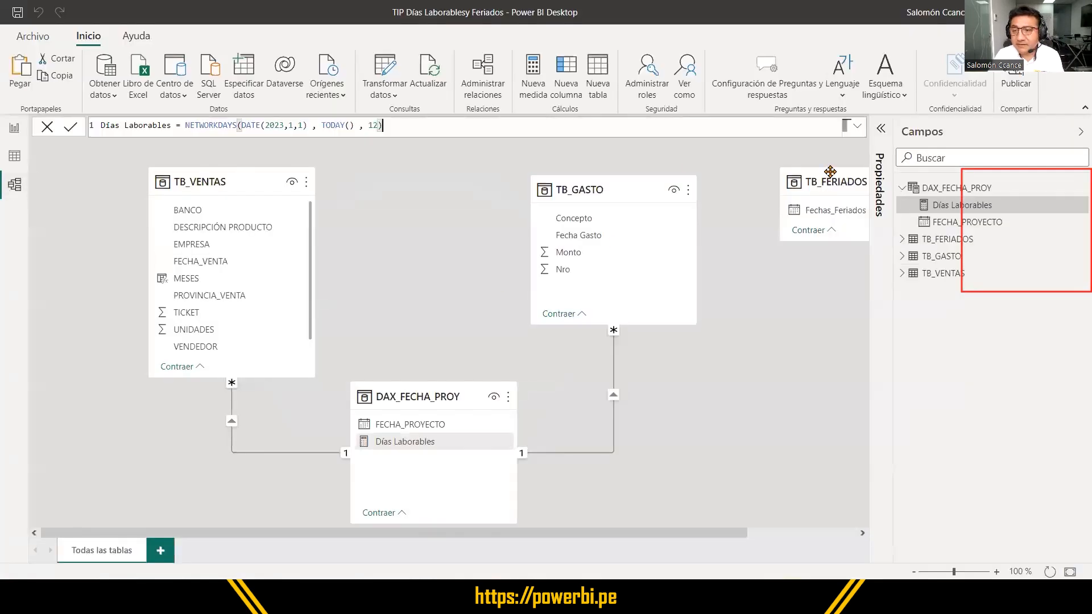
drag(831, 177, 727, 362)
drag(745, 424, 745, 461)
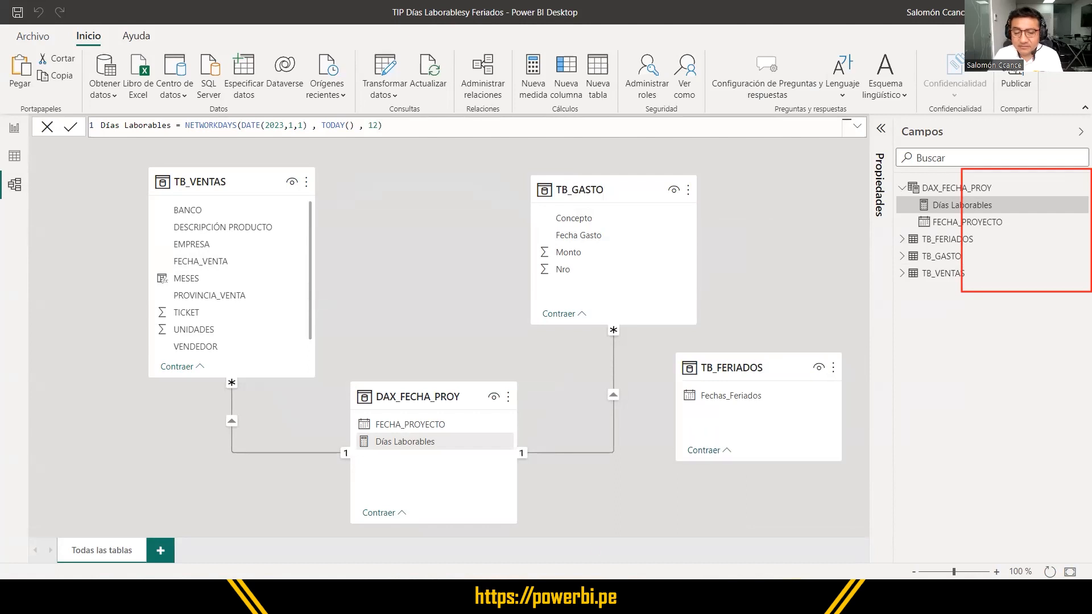
Review the holiday dates in the Fechas_Feriados column of TB_FERIADOS in data view, and return to the report page.
key(Escape)
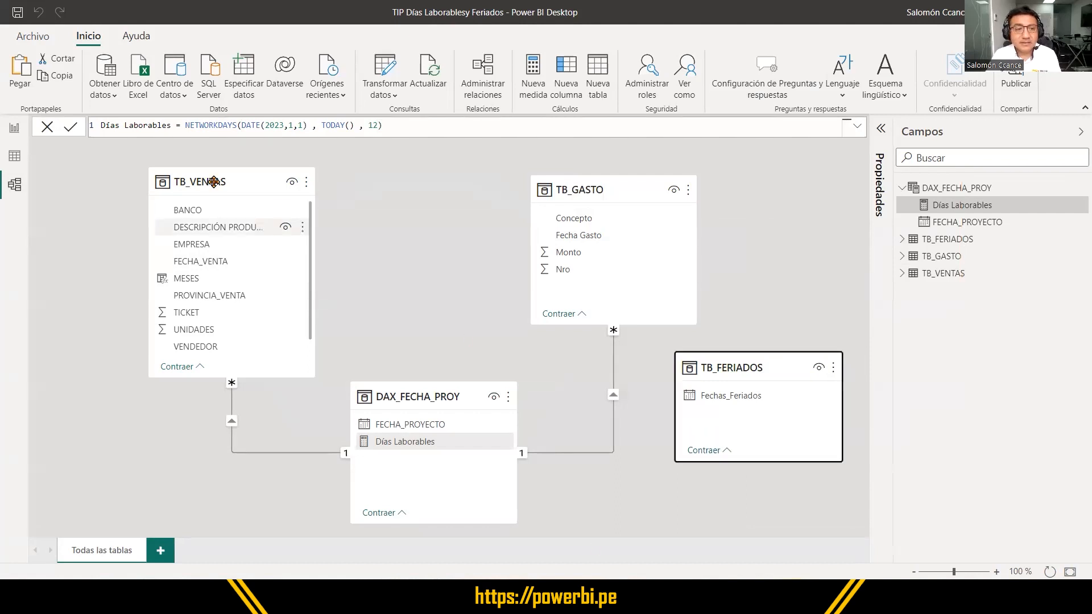
click(15, 157)
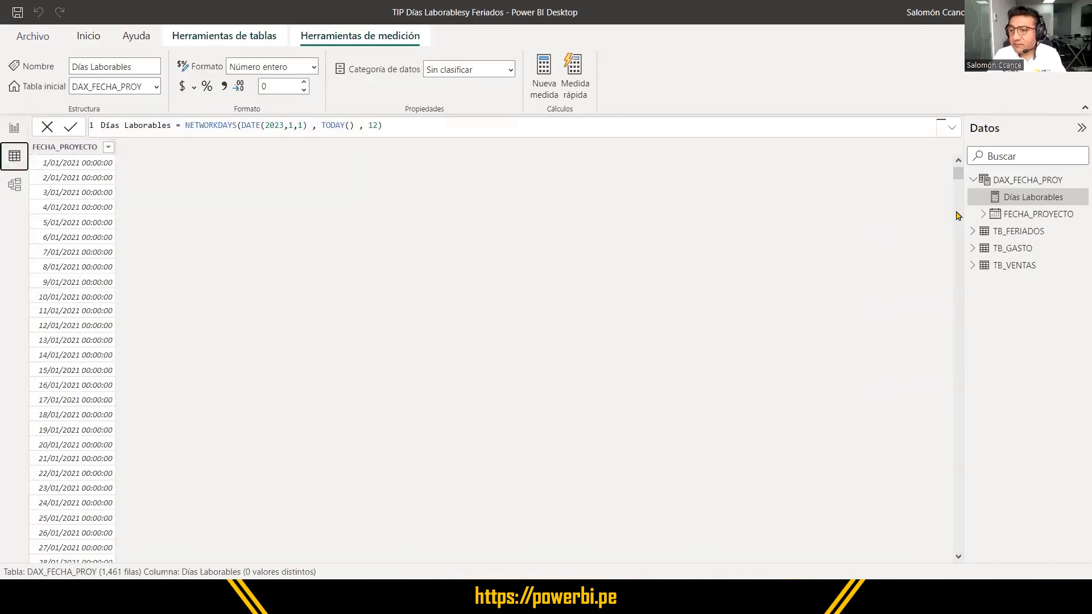
click(1026, 231)
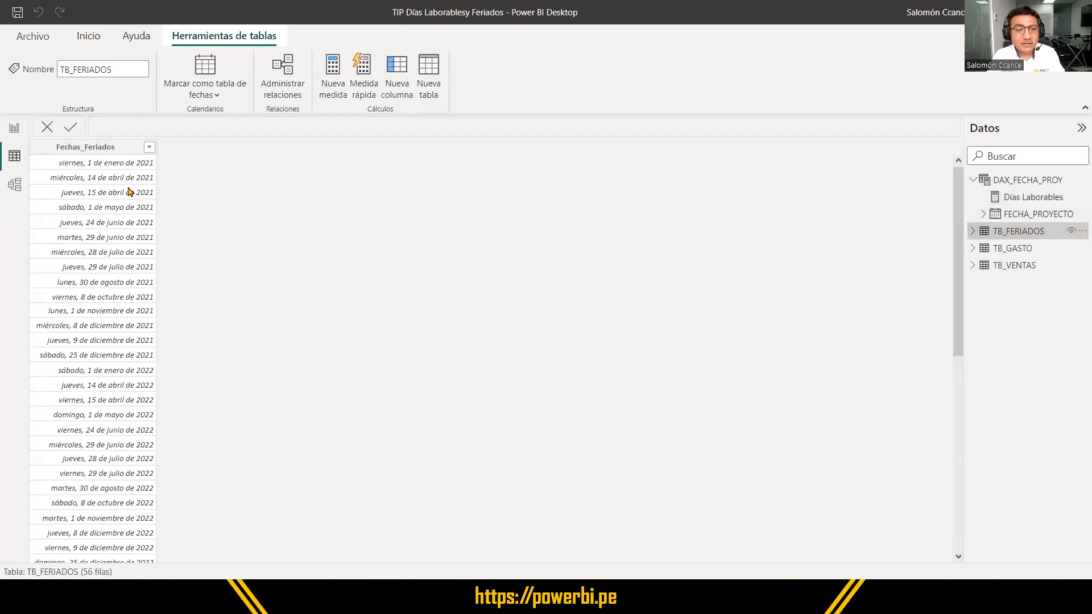
click(107, 149)
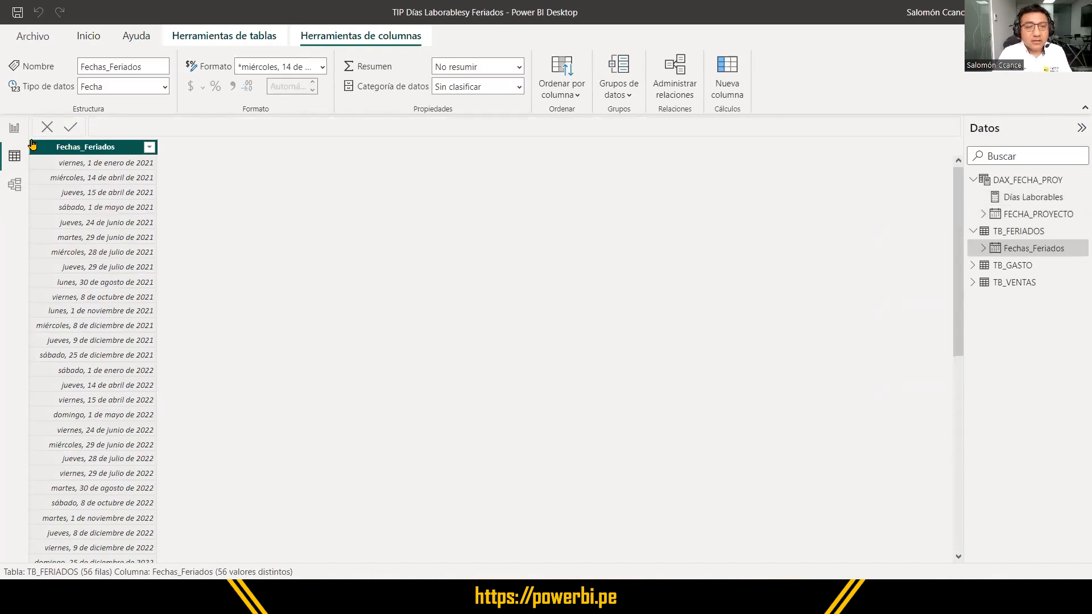
click(14, 187)
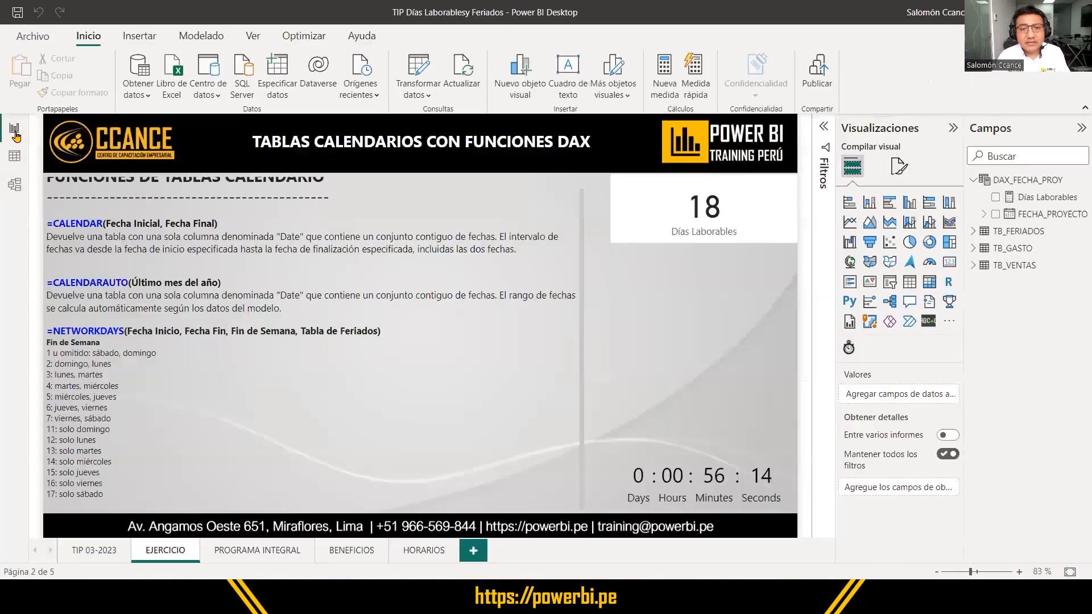
click(14, 131)
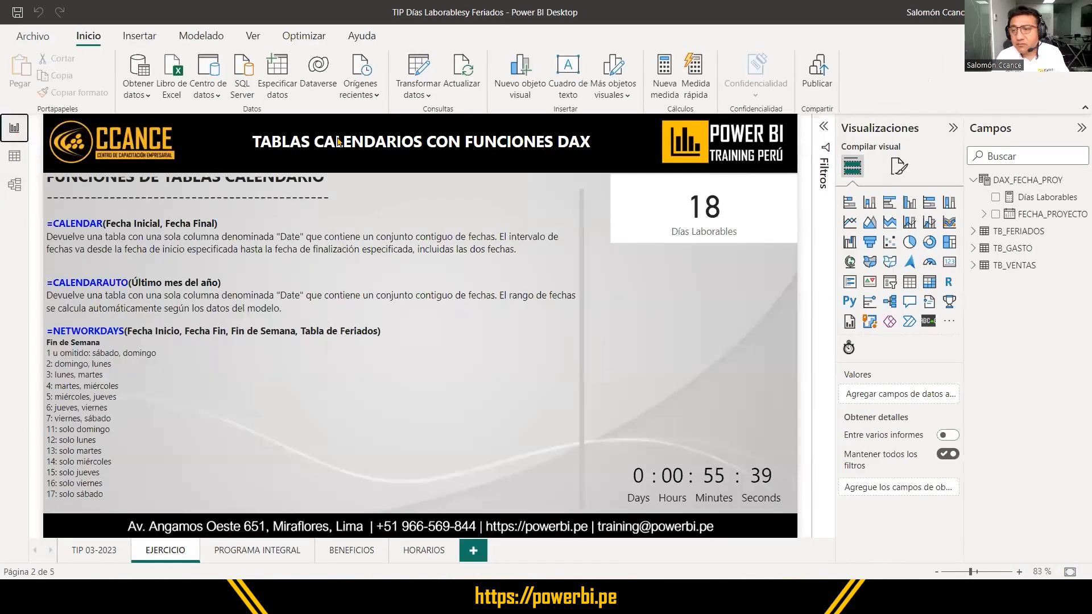
Inspect the Días Laborables formula's weekend argument and expand TB_FERIADOS to list its Fechas_Feriados field.
click(1045, 197)
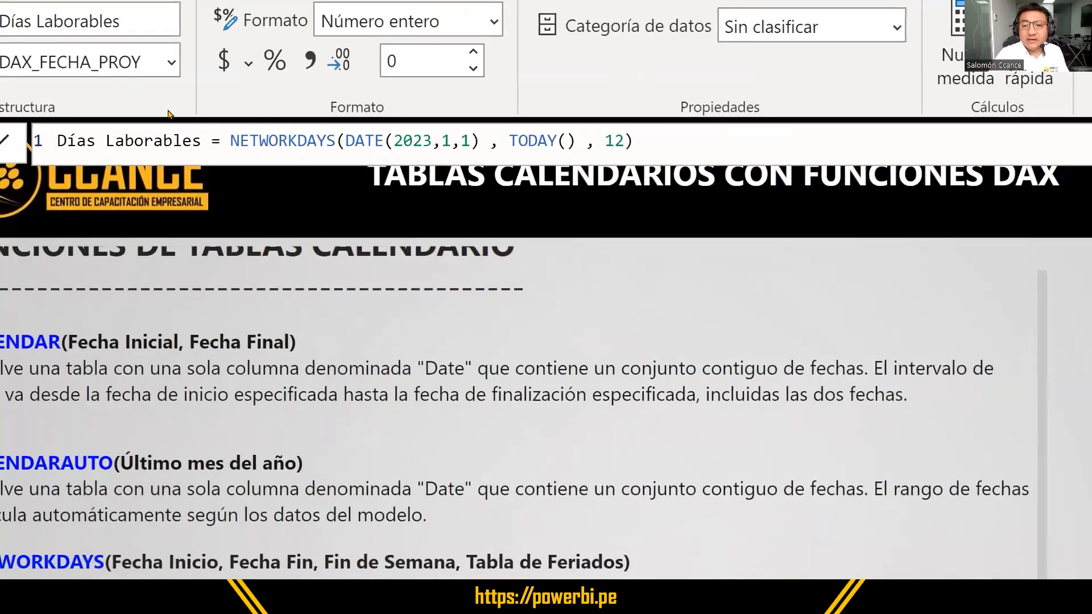
click(624, 140)
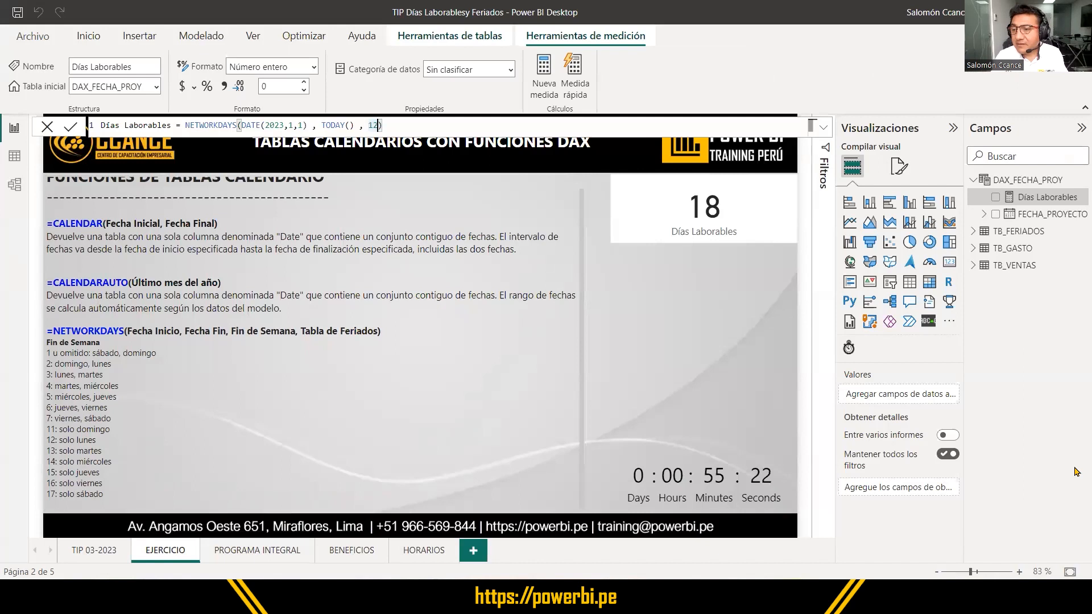
click(1022, 233)
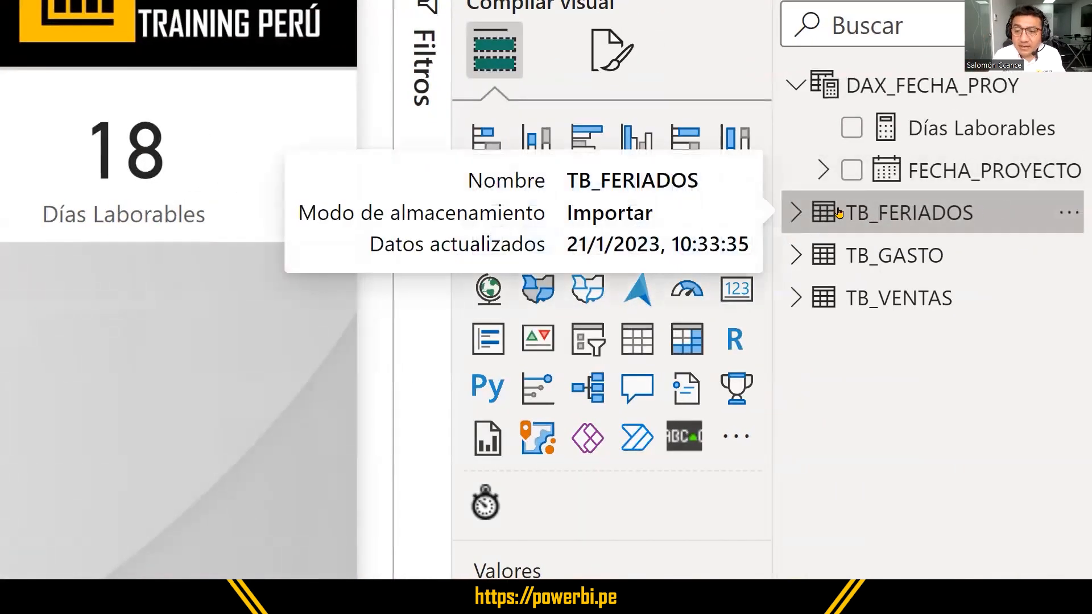
click(799, 215)
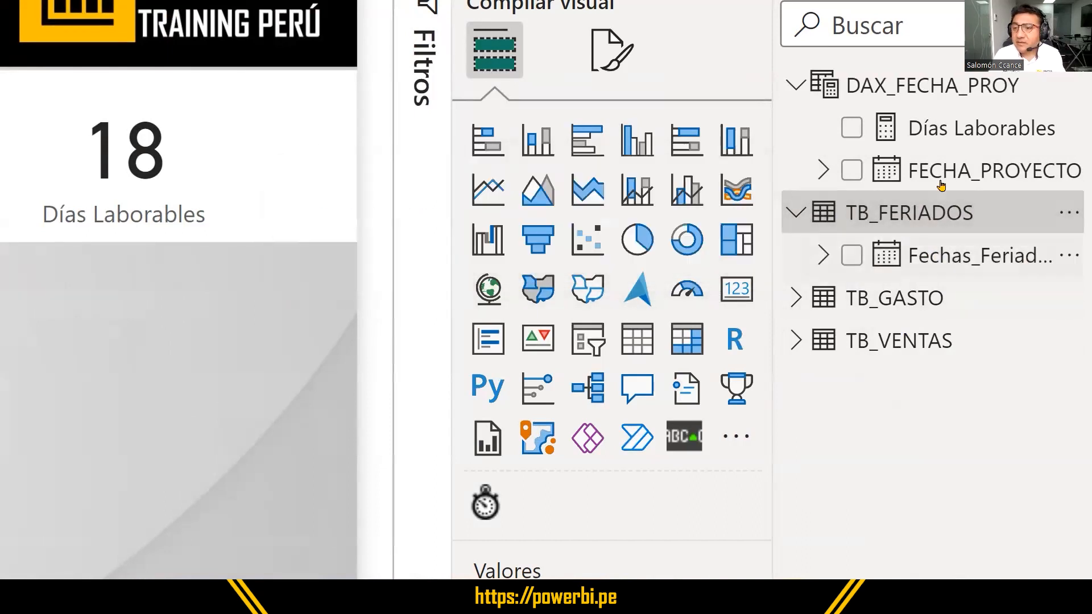
click(939, 134)
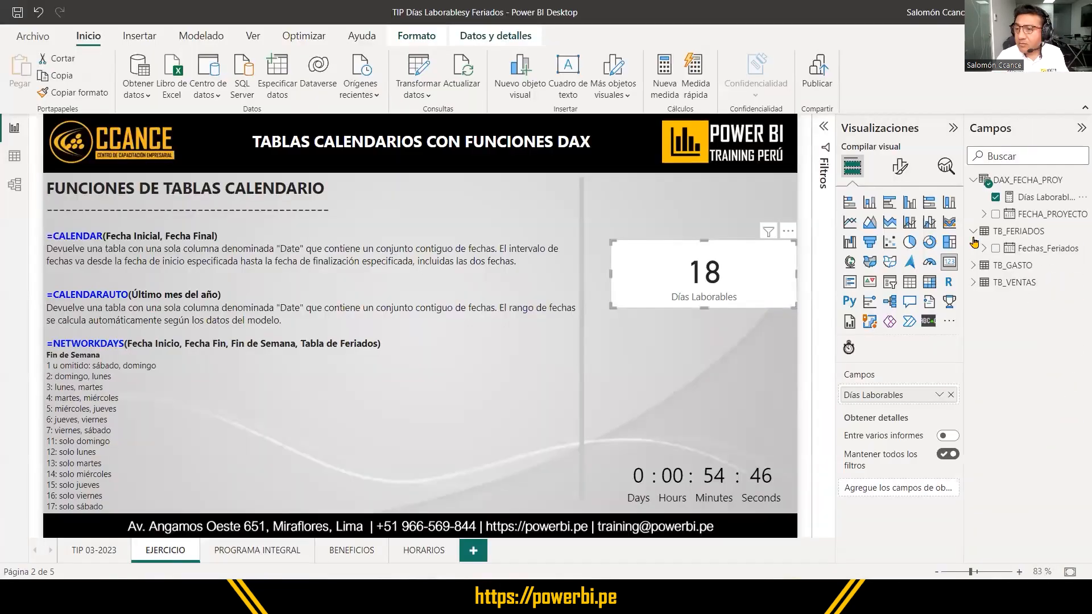
Add TB_FERIADOS as the fourth NETWORKDAYS argument of the Días Laborables measure and commit the formula.
click(1035, 199)
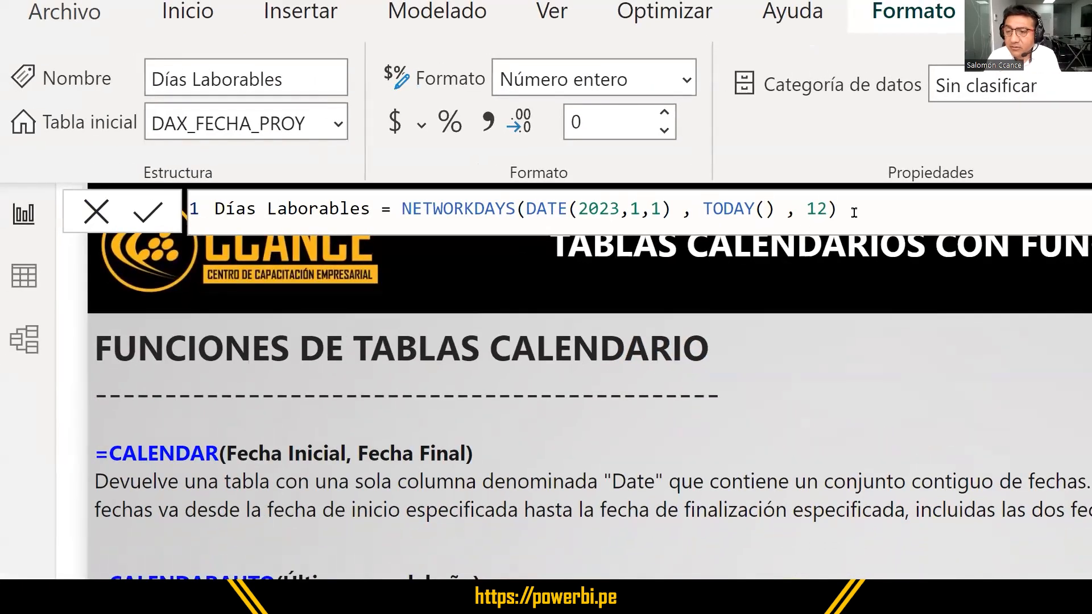
click(869, 213)
text(,)
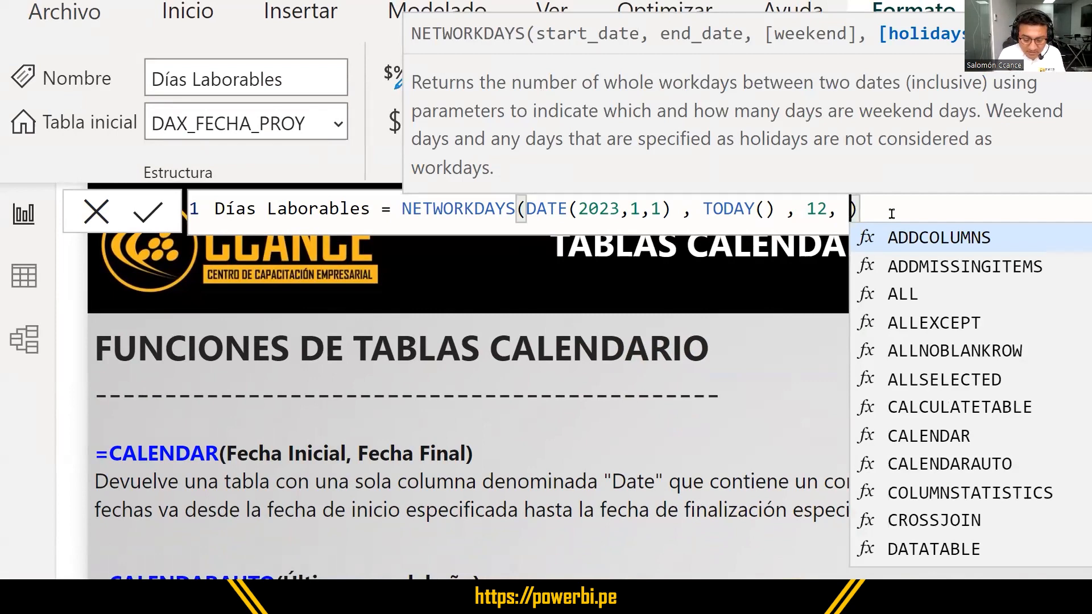
text(TB)
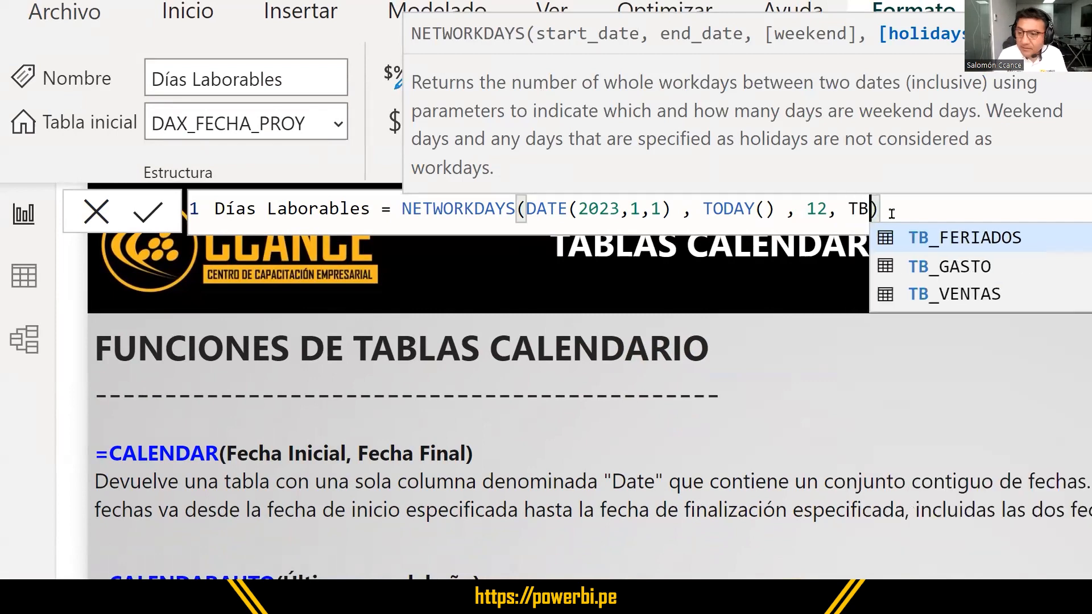
key(Tab)
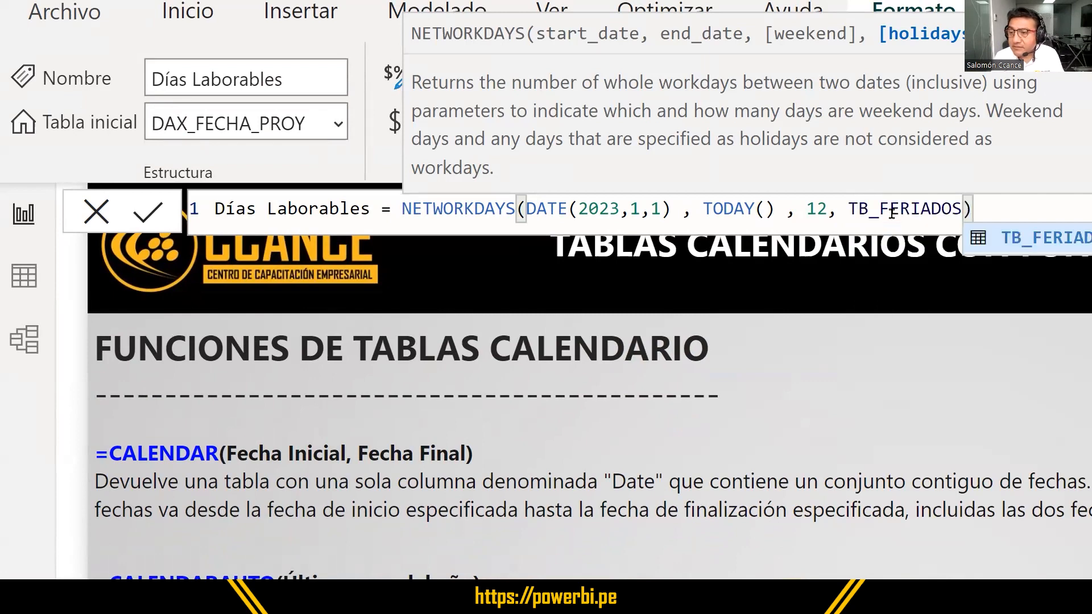
key(Left)
key(shift+Left)
key(shift+Left)
key(shift+Left)
key(shift+Left)
key(shift+Left)
key(shift+Left)
key(shift+Left)
key(shift+Left)
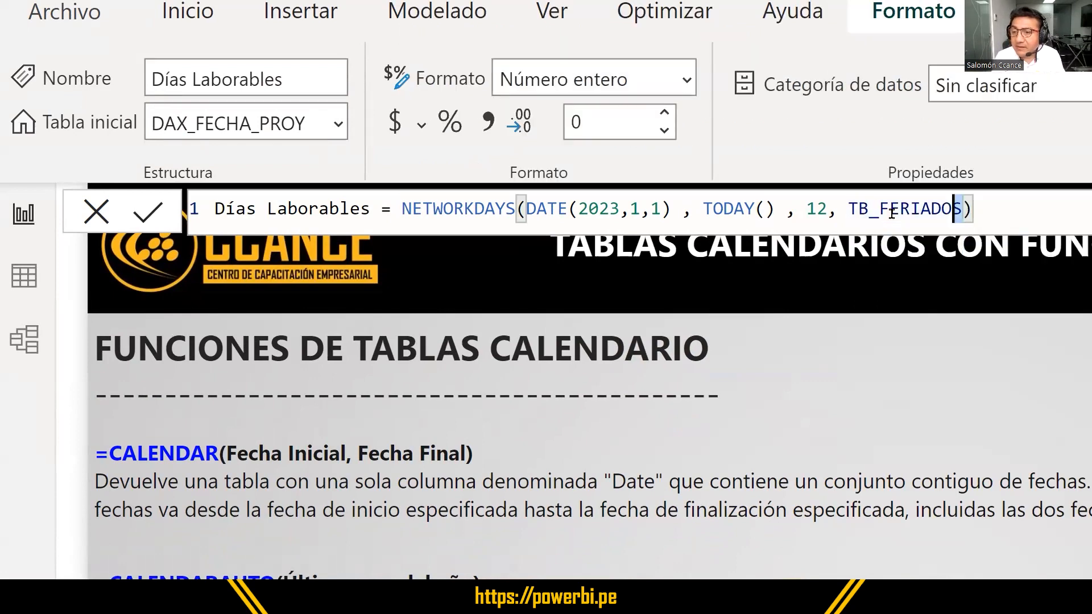
key(shift+Left)
key(shift+Left)
key(shift+Left)
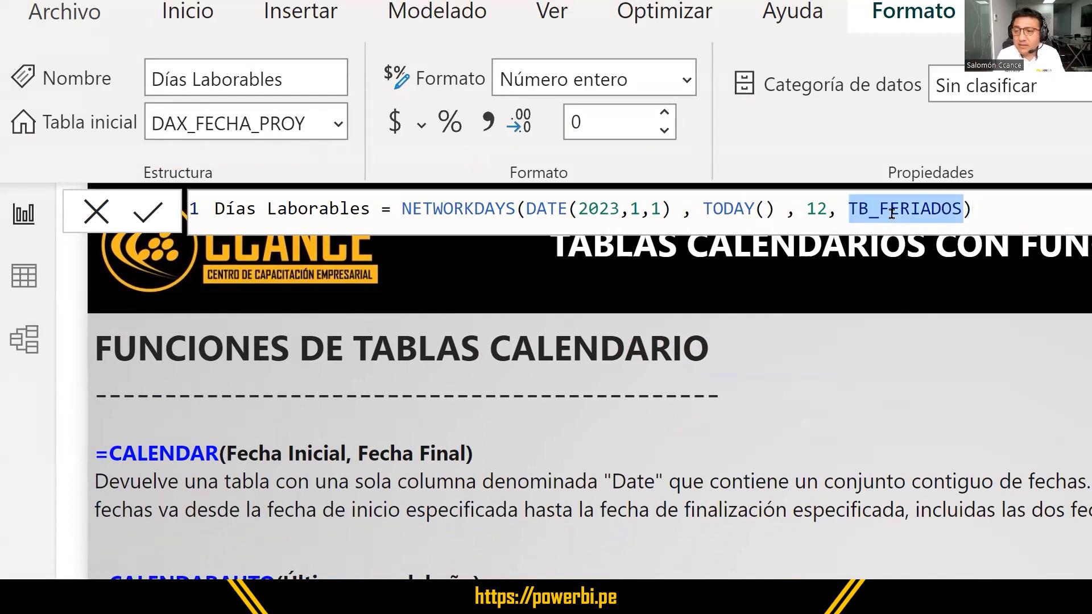
key(Right)
key(Right)
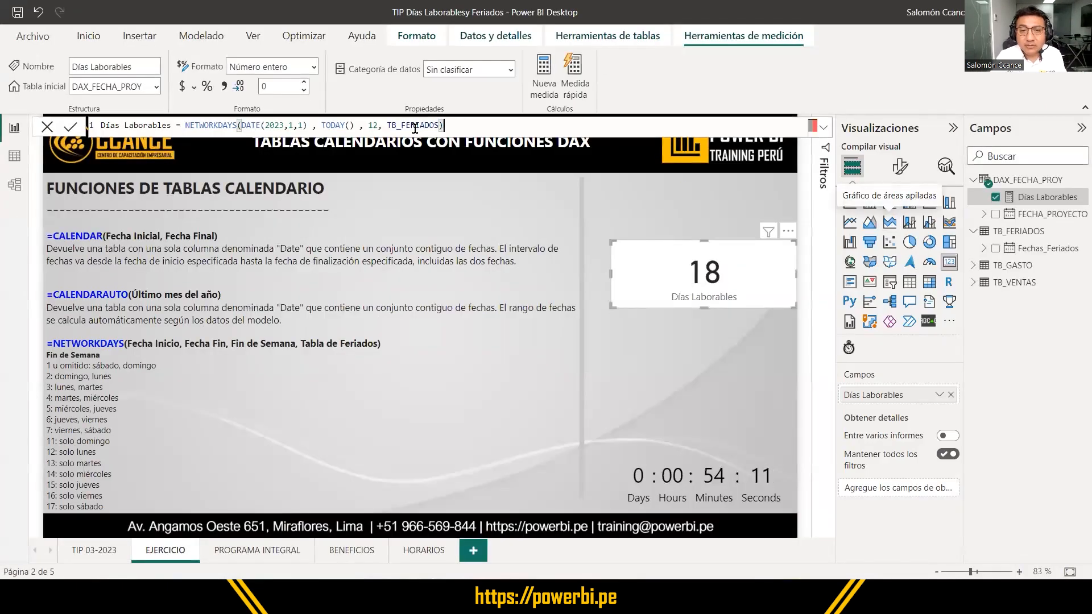
key(Return)
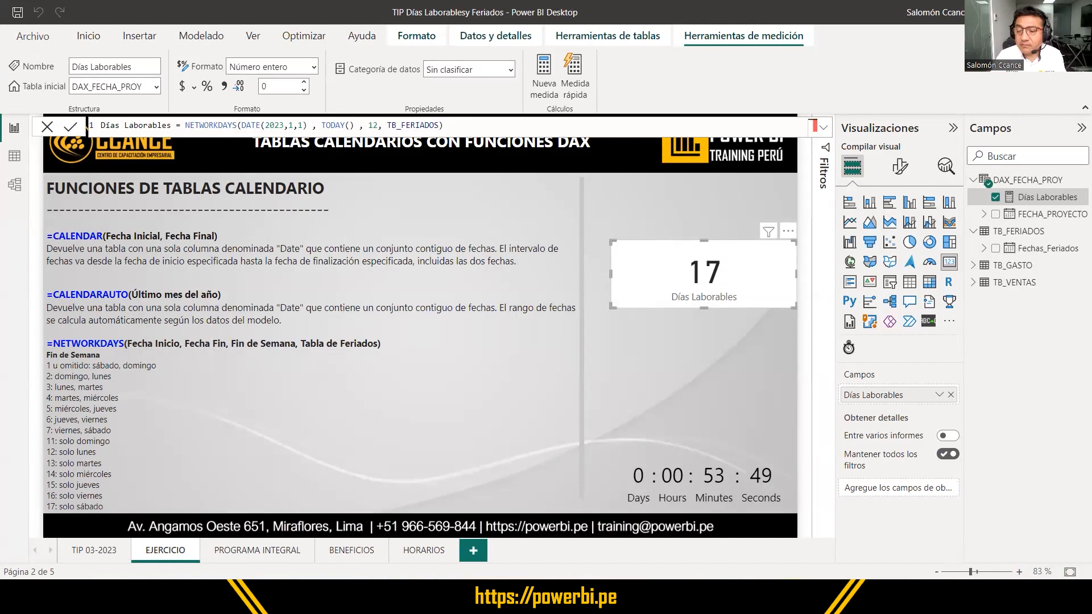
Review the 12 and TB_FERIADOS arguments in the formula, look over the holiday table in data view, and return to the report.
double_click(377, 125)
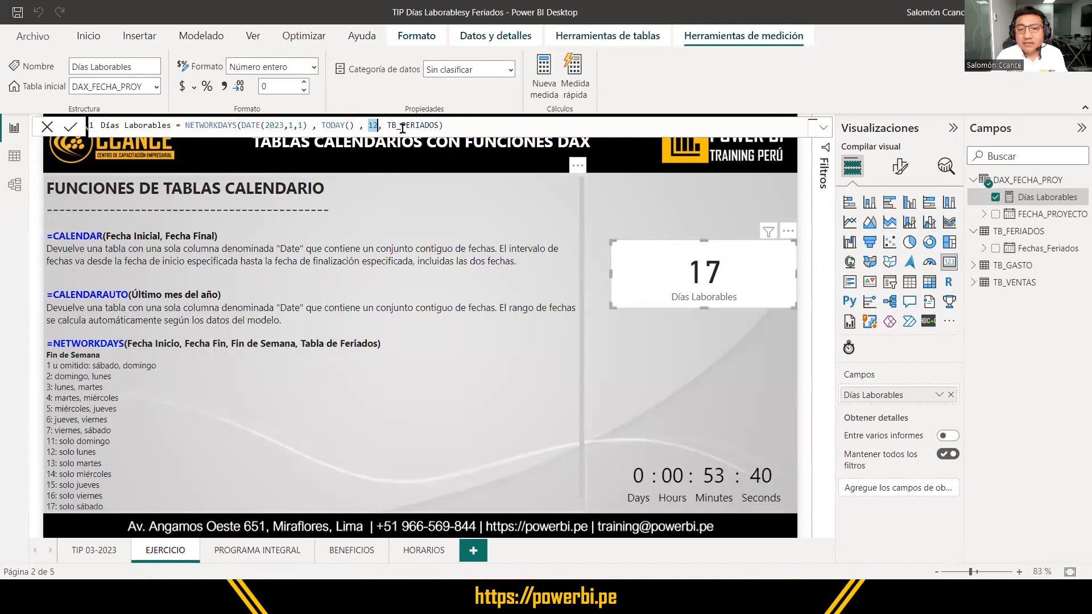
drag(388, 126, 436, 121)
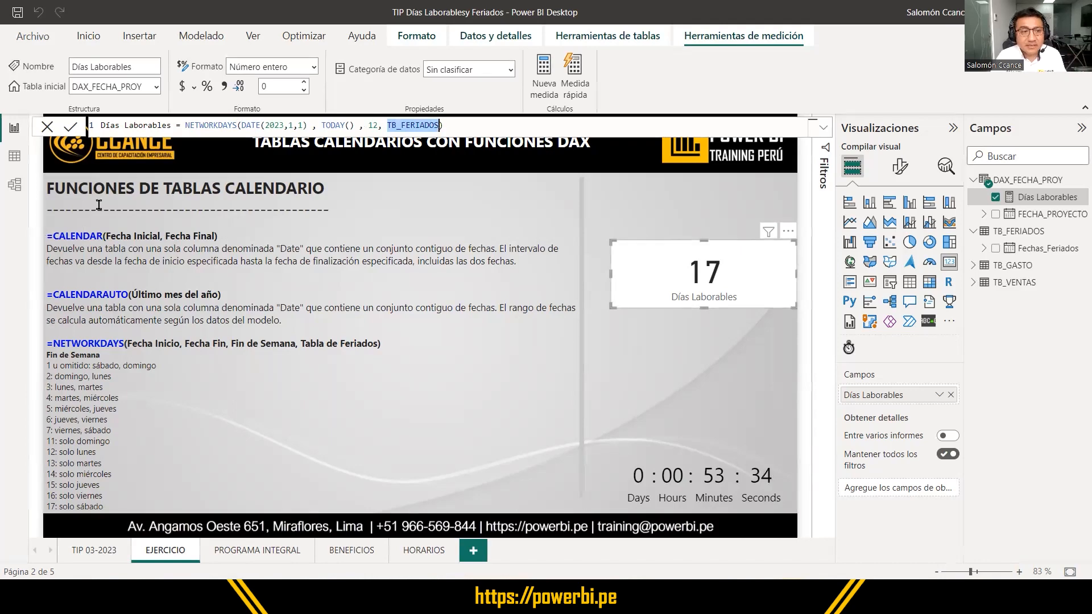
click(15, 157)
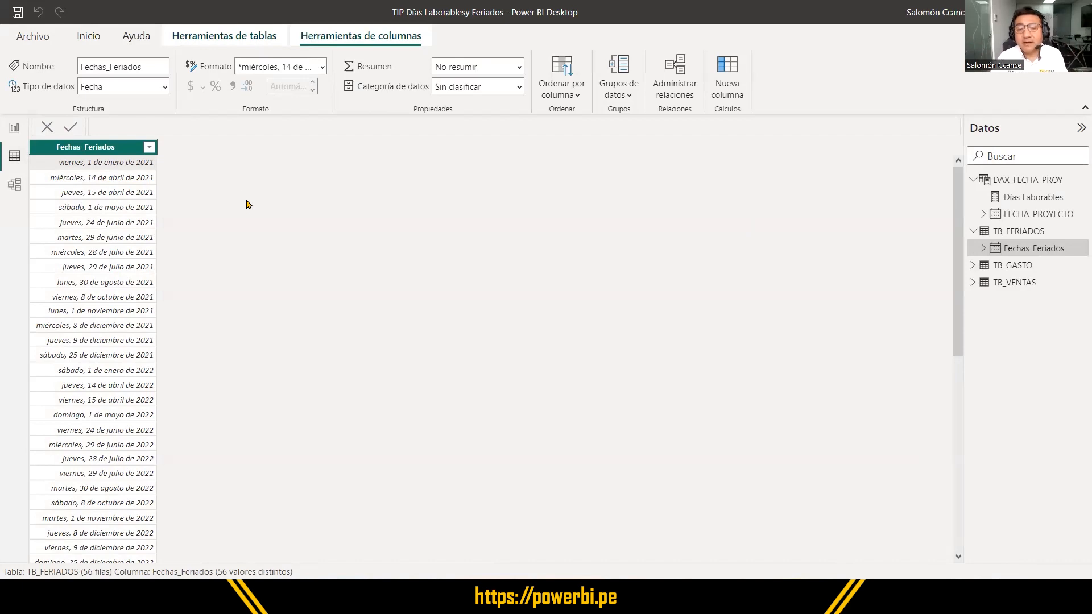
click(89, 36)
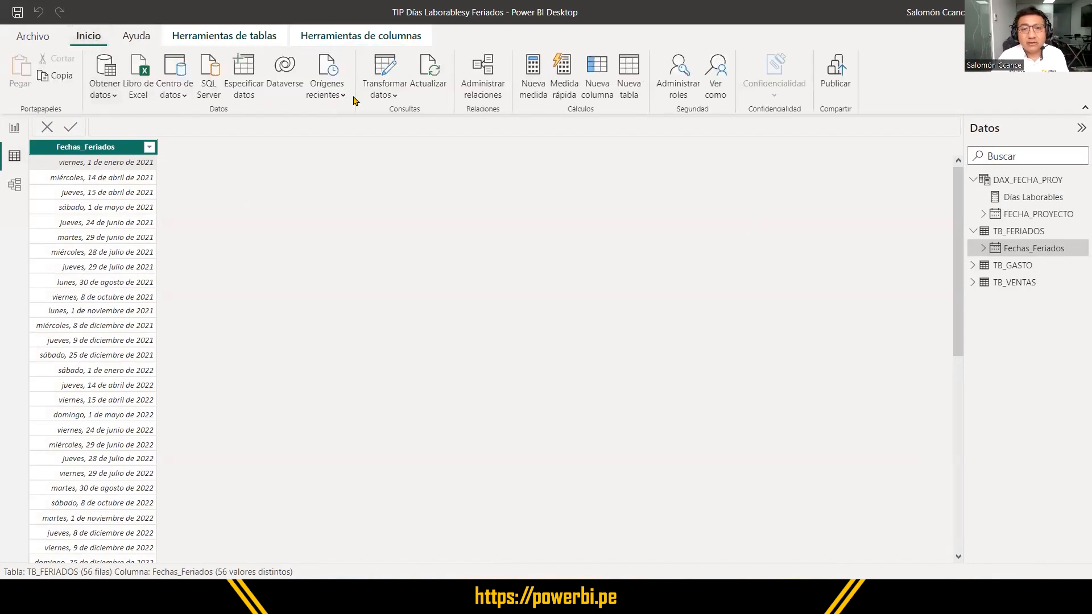
click(430, 74)
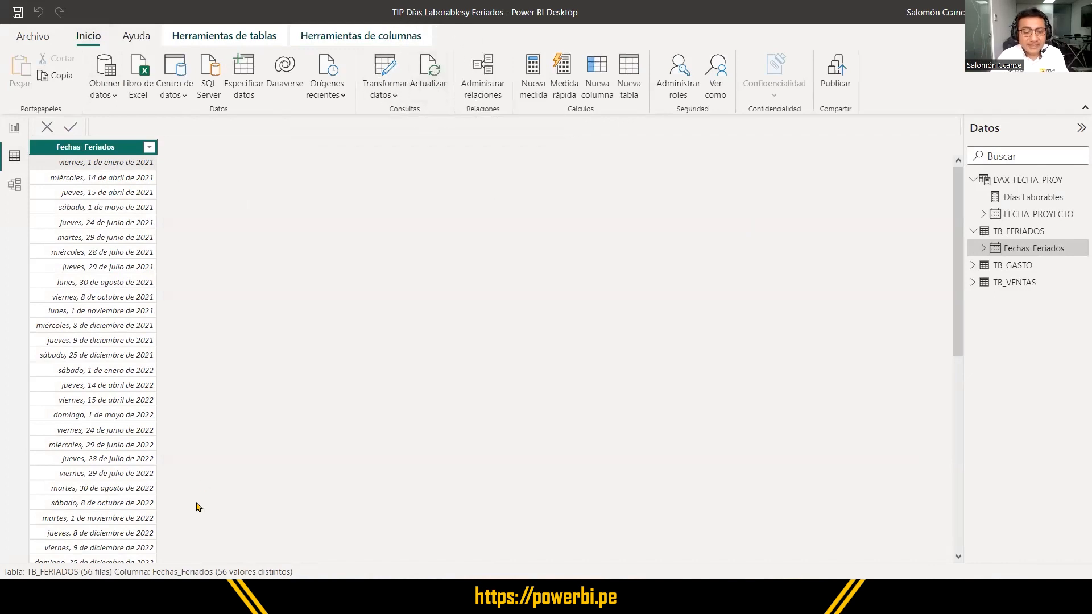
drag(407, 44, 453, 108)
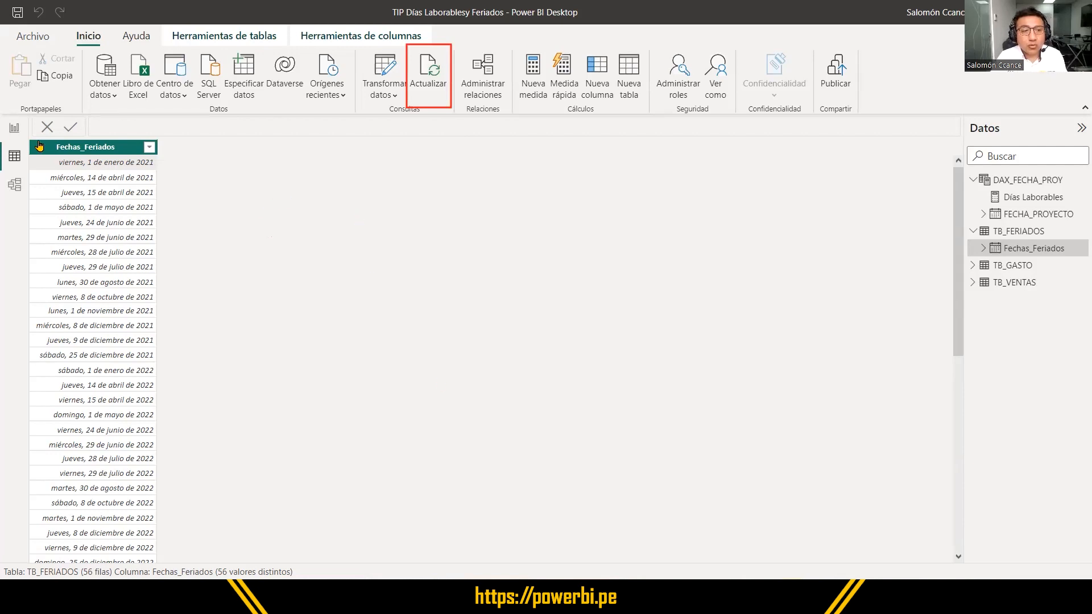
click(14, 128)
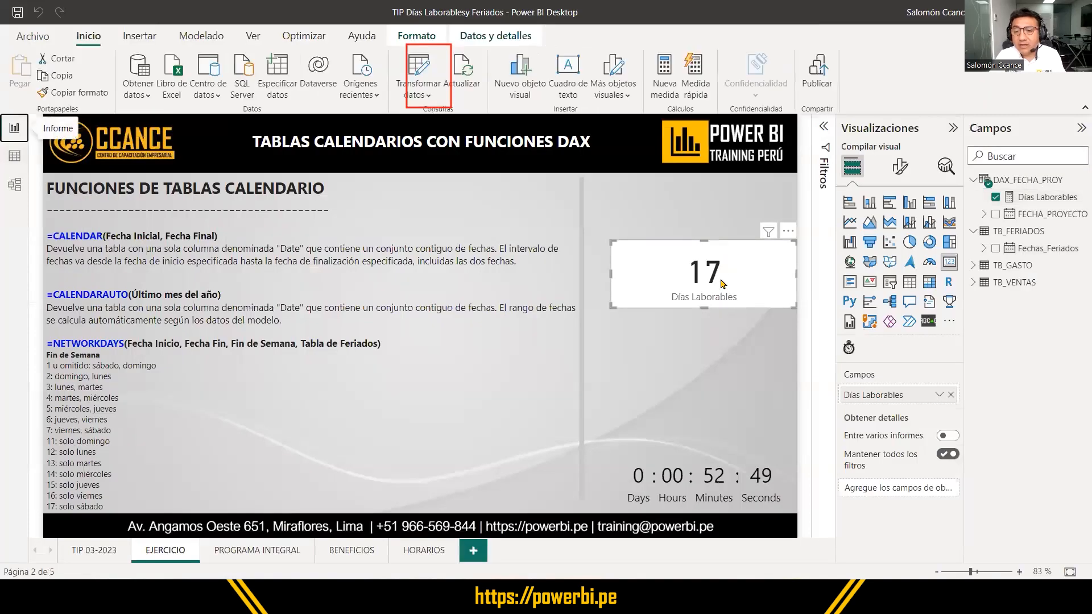
Move the Días Laborables card up to just below the page header and make it narrower.
drag(724, 284, 715, 220)
drag(604, 241, 661, 242)
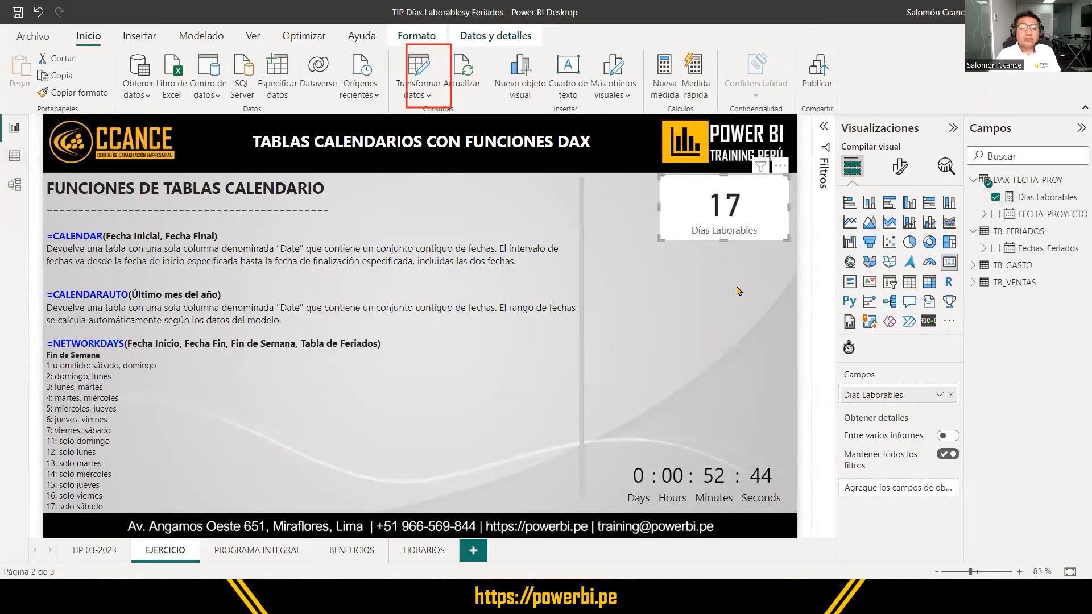
drag(66, 393, 48, 361)
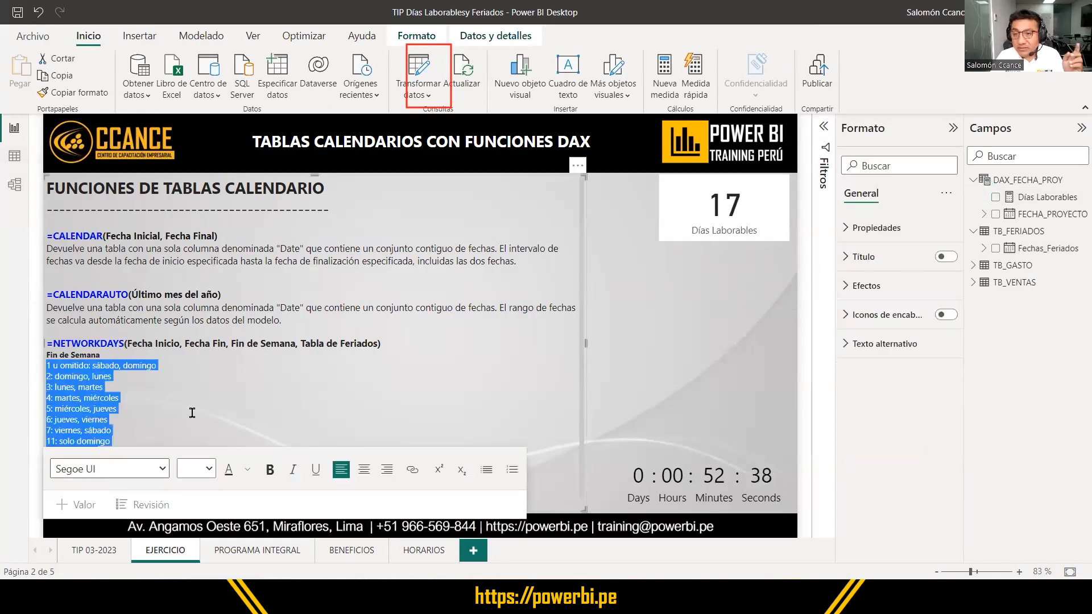
click(1041, 251)
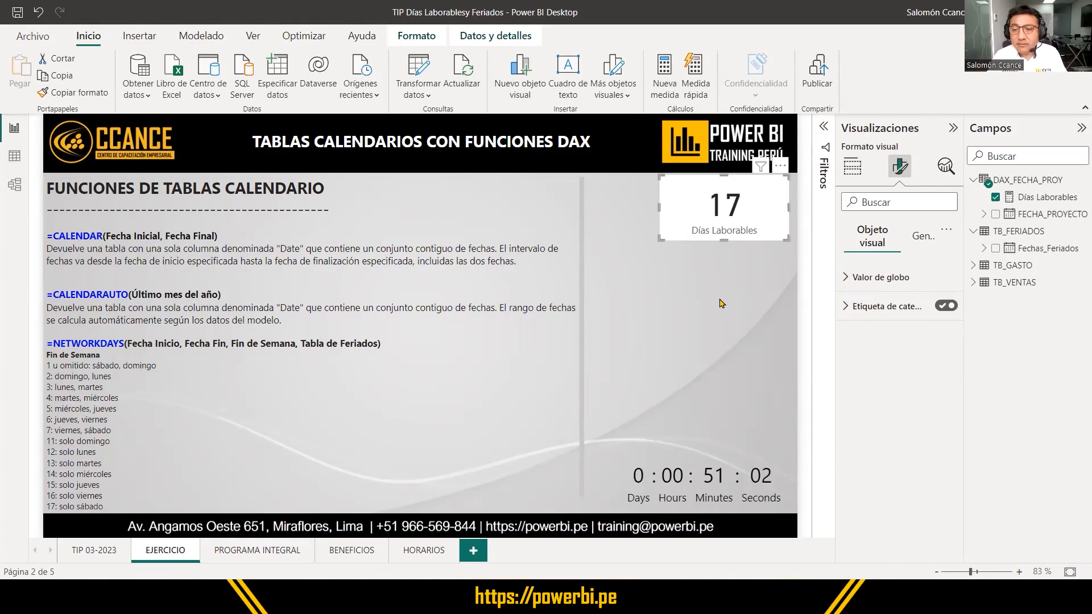
click(595, 334)
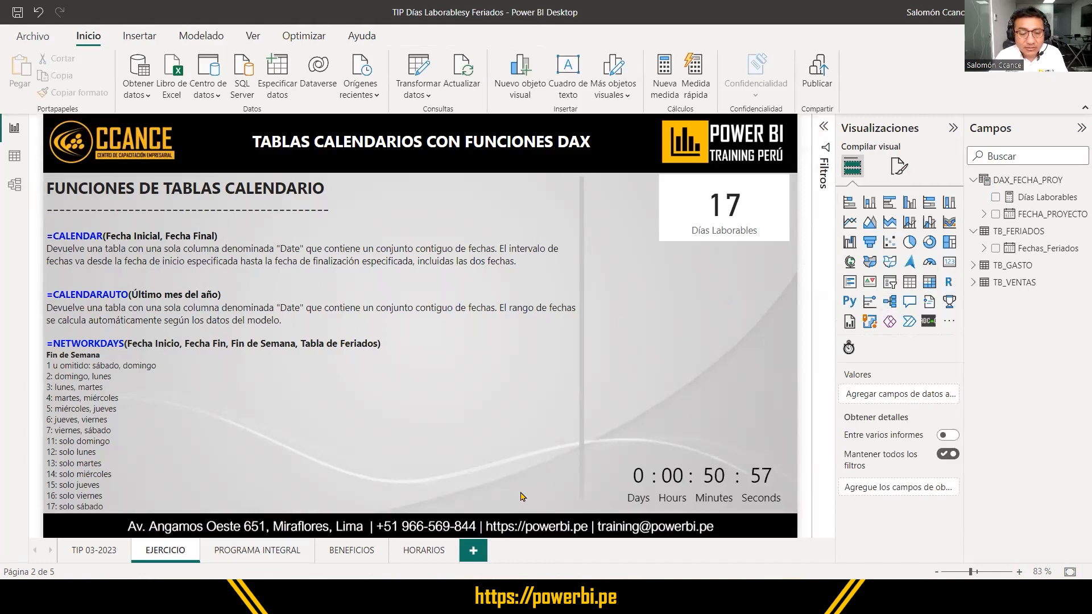
drag(602, 268, 784, 384)
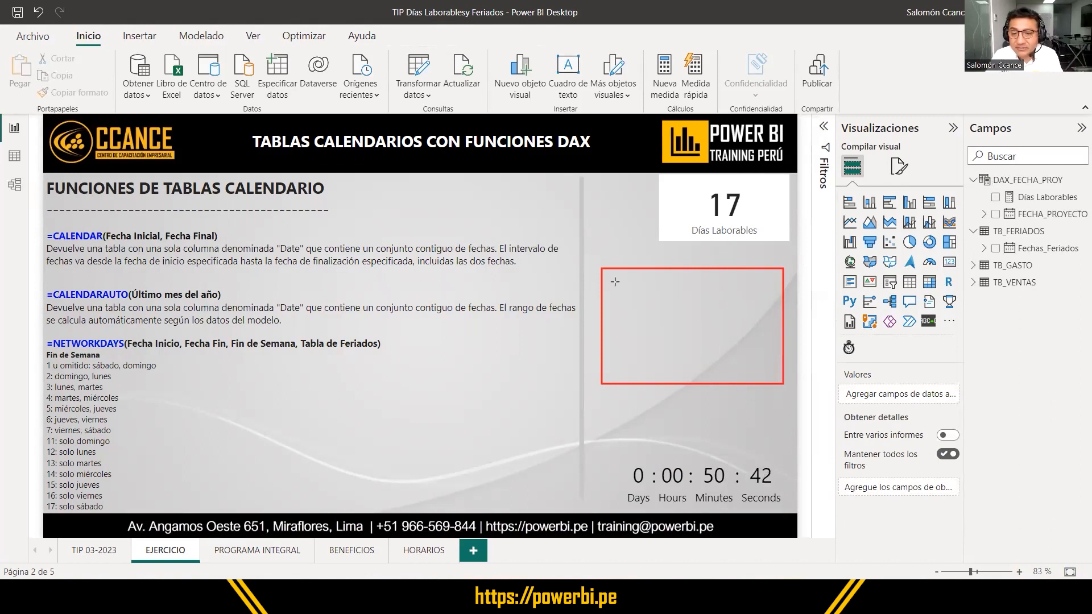
drag(612, 281, 648, 362)
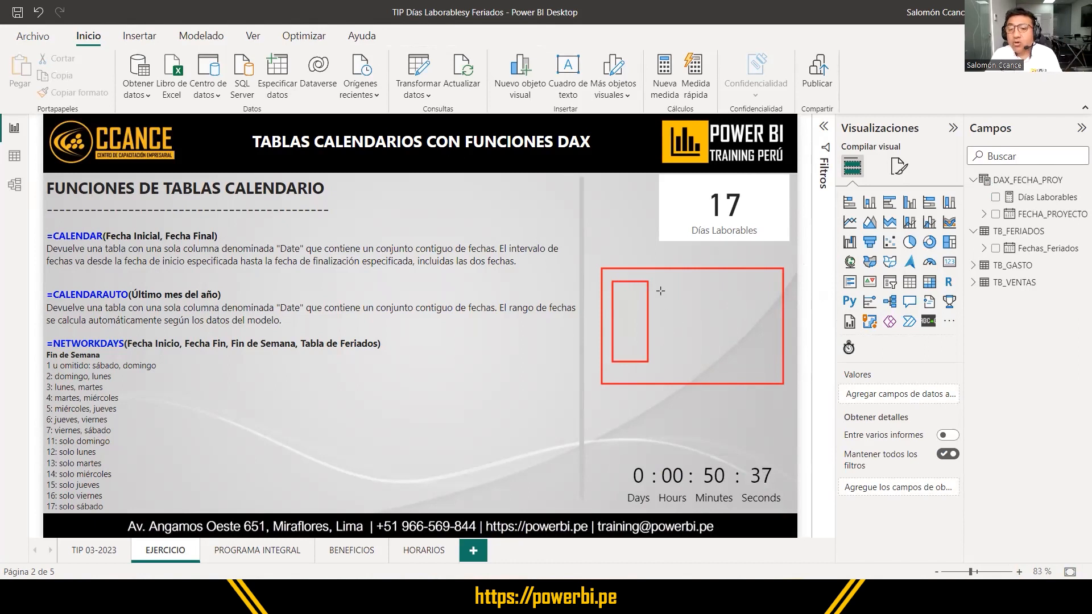
mouse_move(661, 288)
mouse_down()
mouse_move(704, 362)
mouse_move(765, 360)
mouse_up()
click(715, 313)
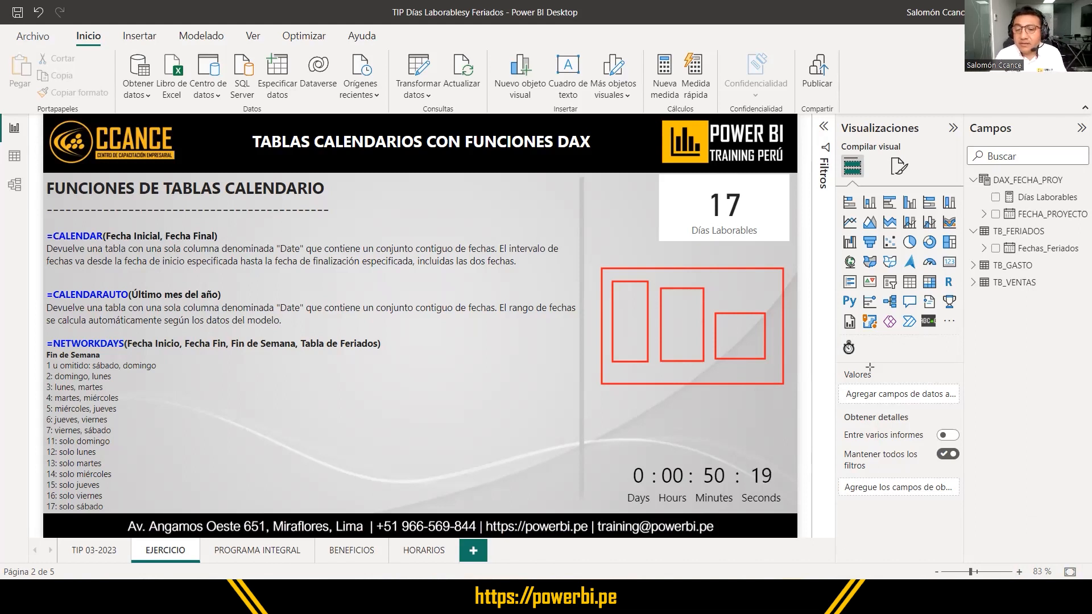
drag(962, 274, 1050, 298)
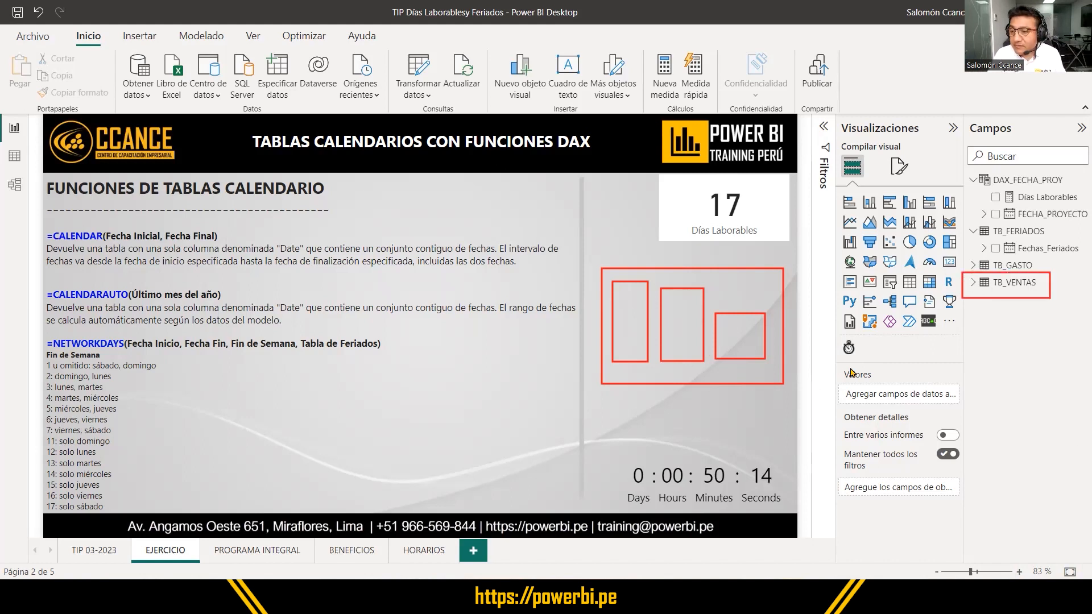
Expand TB_VENTAS to look at its VENTA field, and select the Días Laborables card on the report.
click(973, 282)
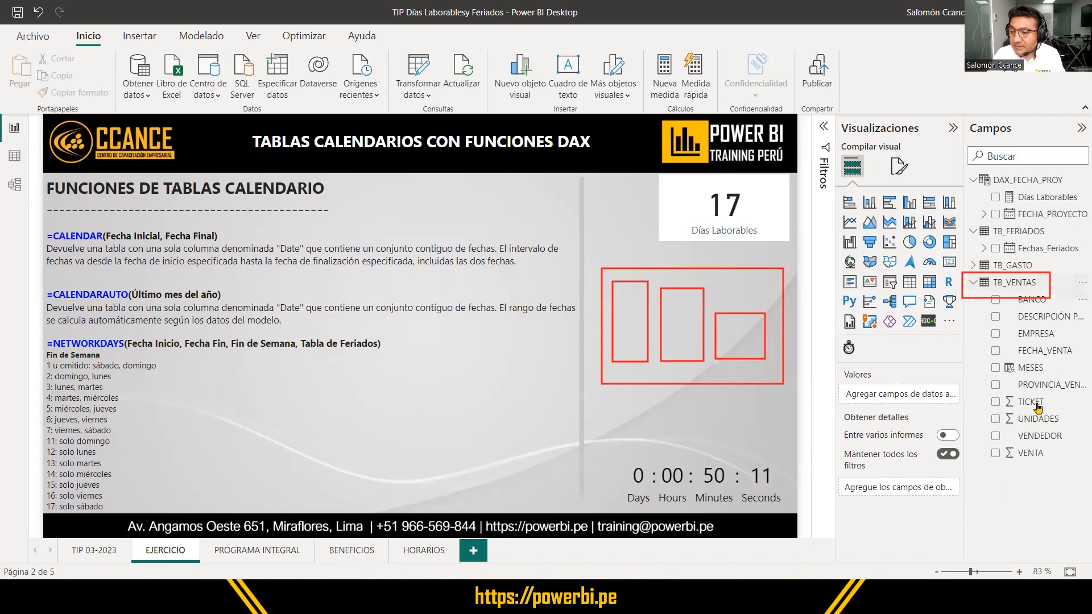
click(1038, 455)
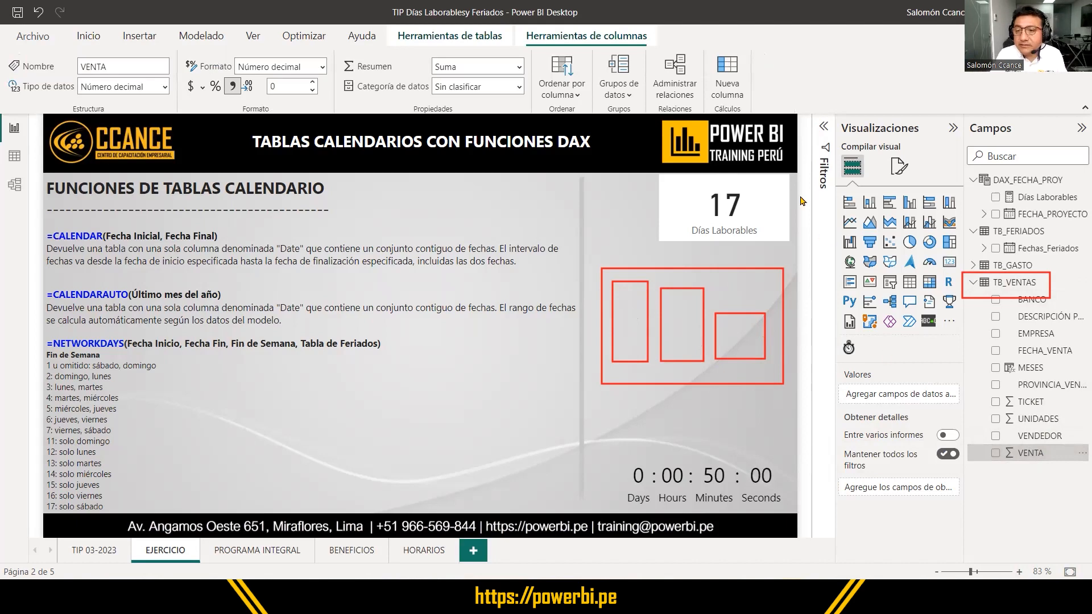
click(767, 201)
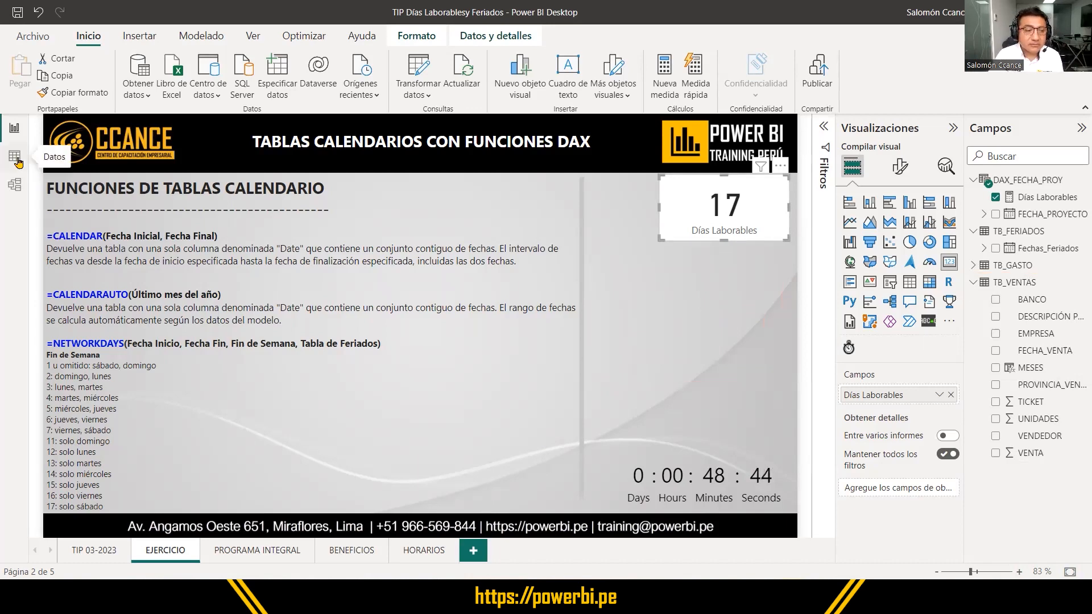
Open the DAX_FECHA_PROY table in data view and inspect its CALENDARAUTO formula.
click(15, 159)
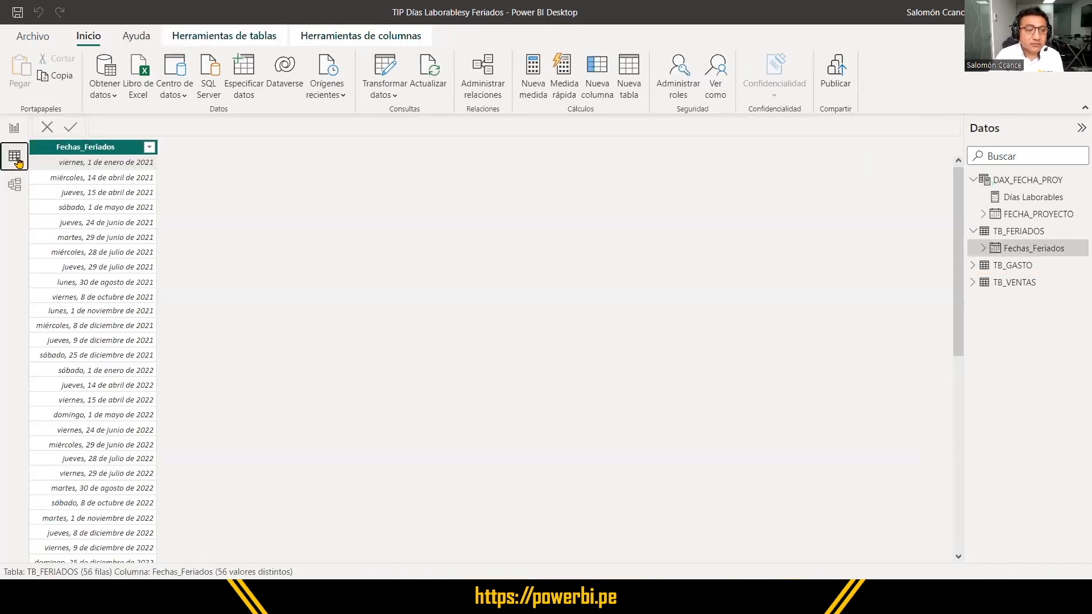
click(1044, 182)
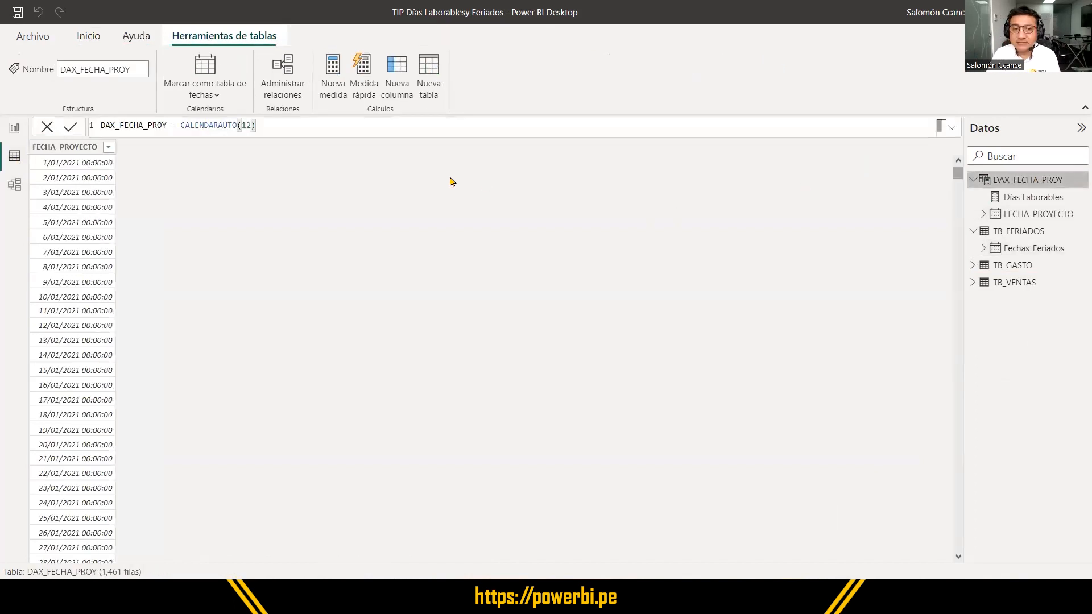
drag(269, 126, 78, 121)
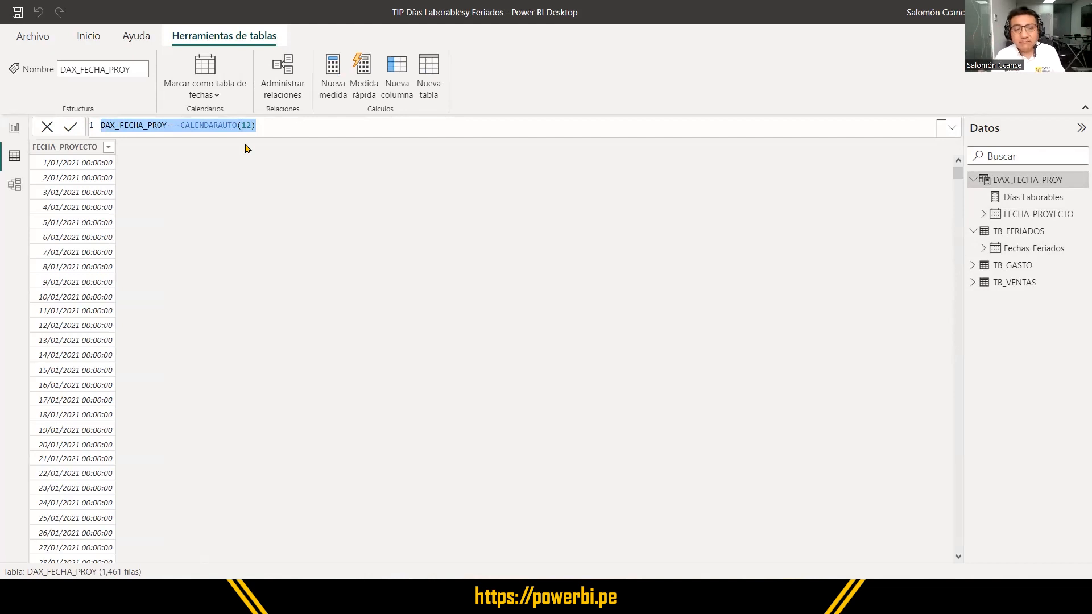
Examine in model view how DAX_FECHA_PROY and TB_FERIADOS are related, comparing the FECHA_PROYECTO and Fechas_Feriados fields.
click(15, 188)
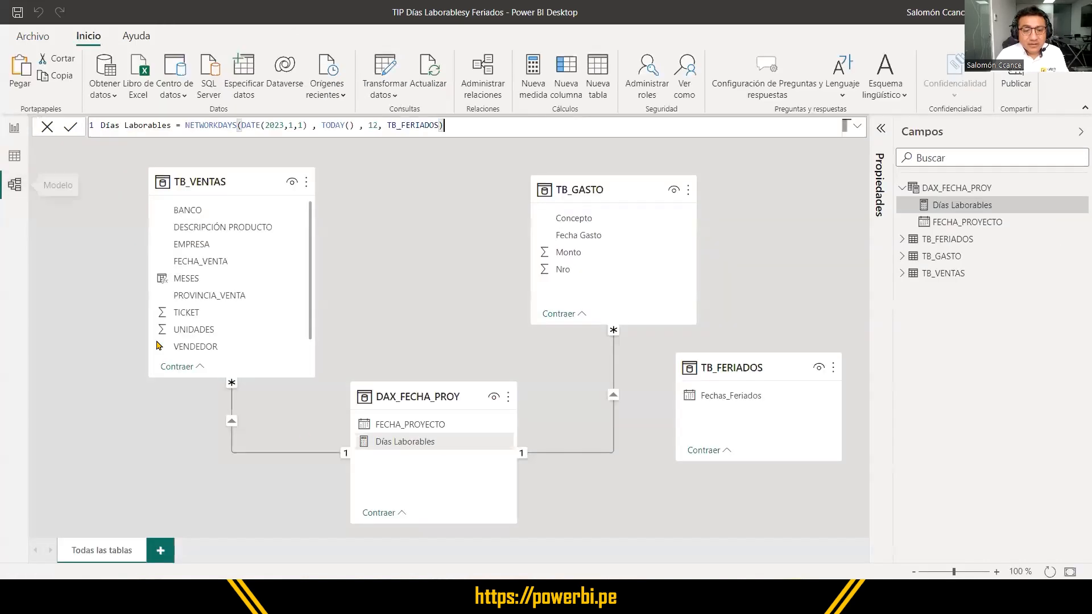
click(751, 367)
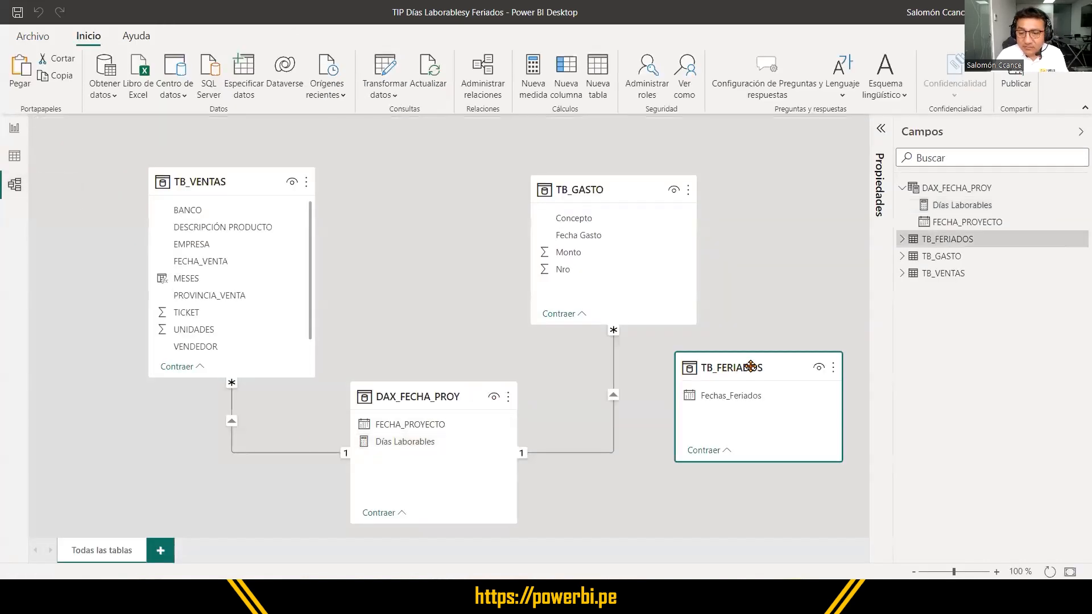
click(731, 396)
click(412, 398)
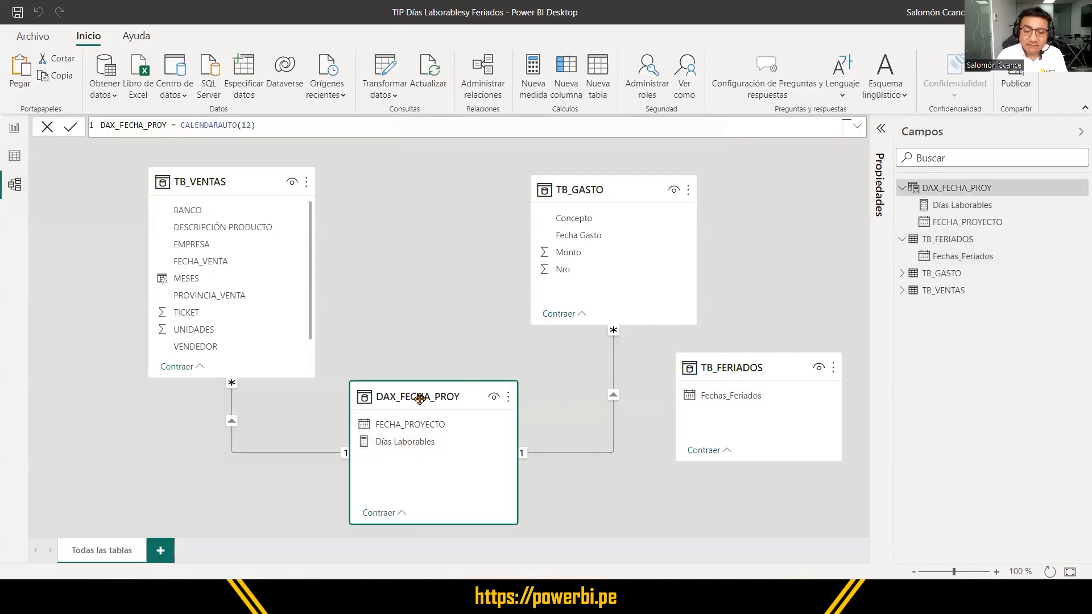
click(733, 398)
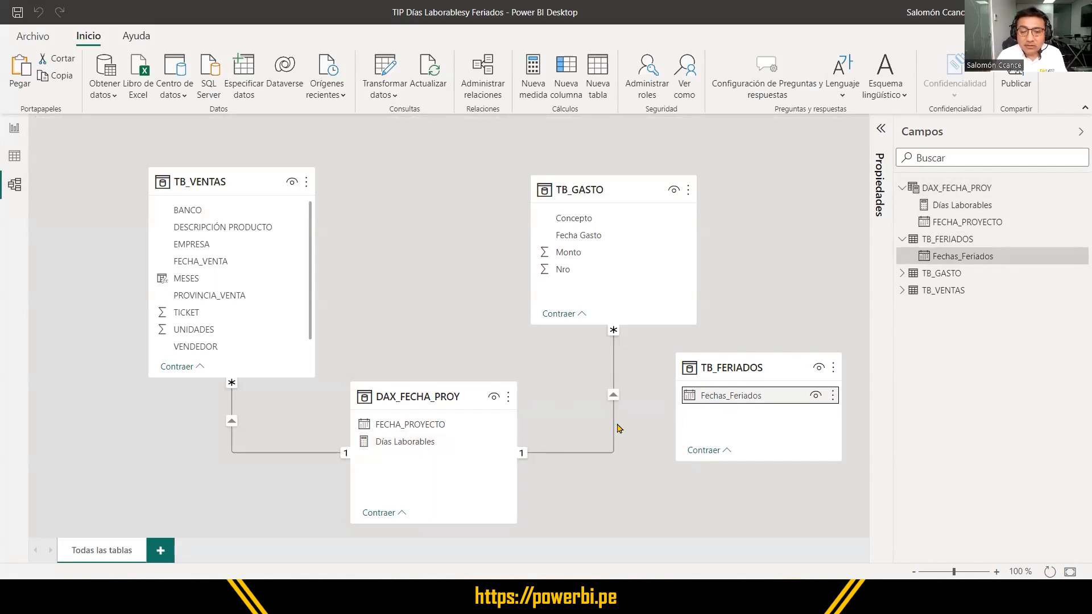
click(419, 430)
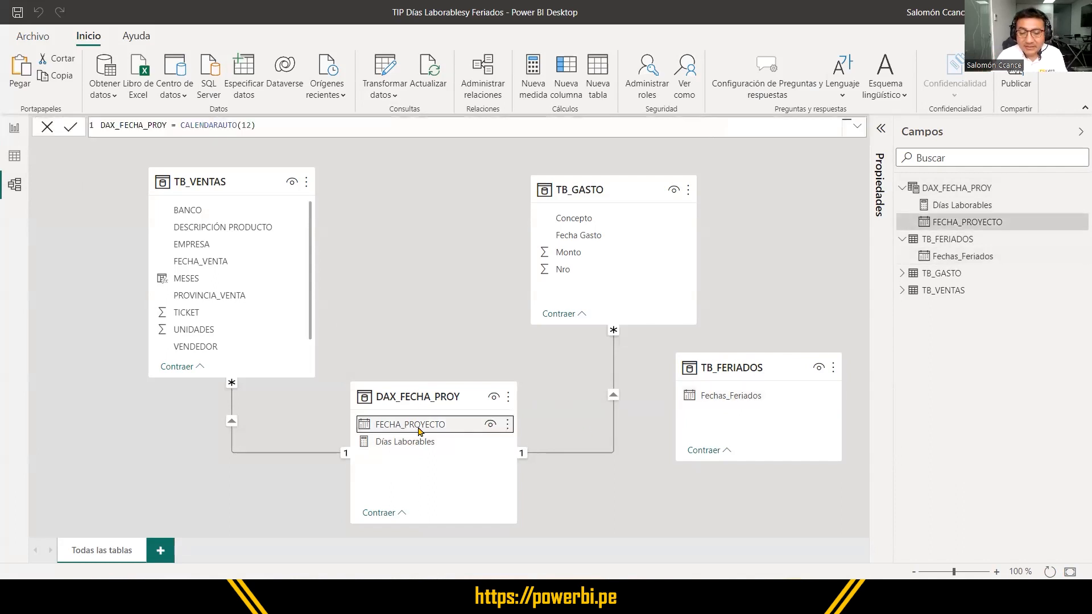
click(732, 397)
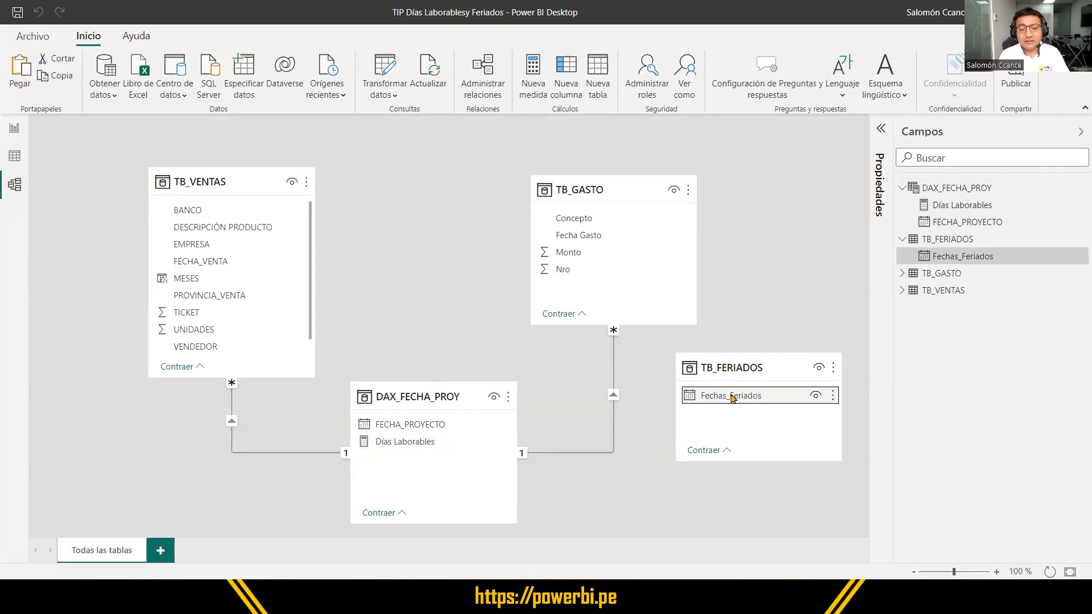
click(502, 419)
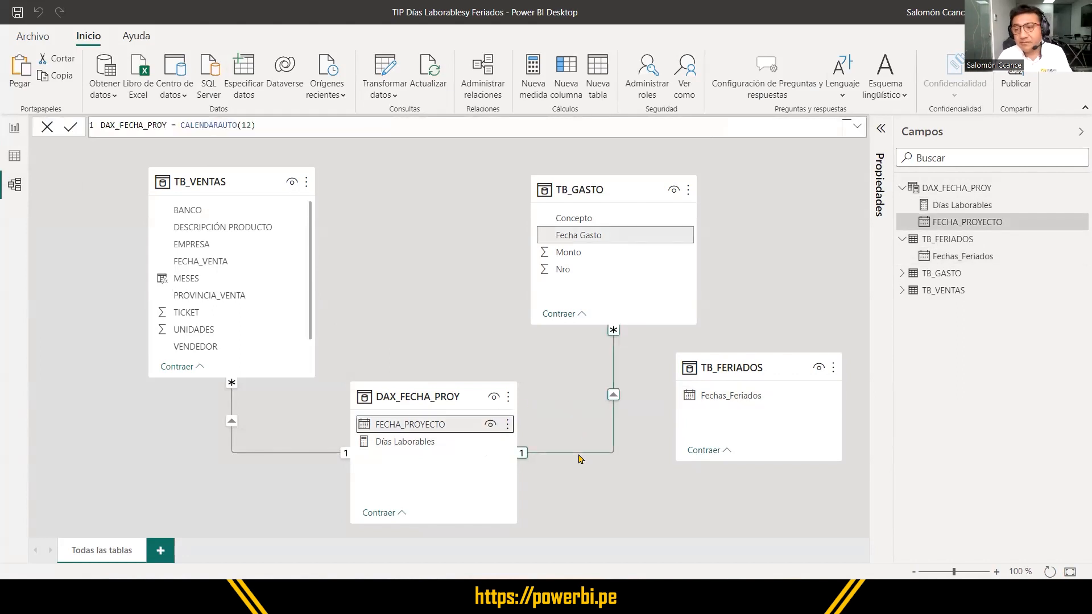
click(750, 370)
Try to create a relationship from FECHA_PROYECTO in DAX_FECHA_PROY to Fechas_Feriados in TB_FERIADOS.
click(453, 425)
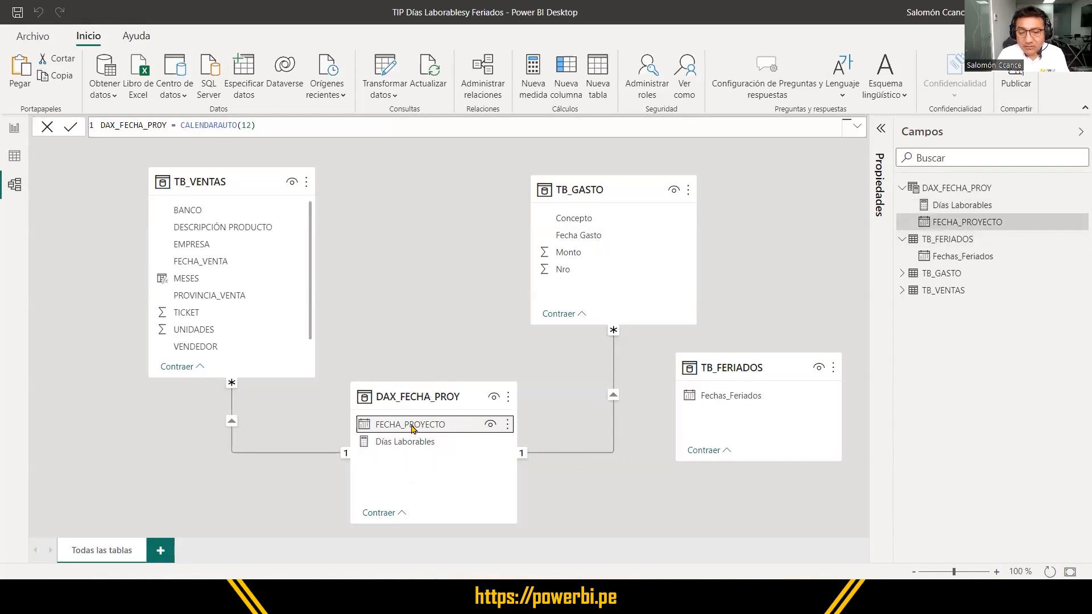
drag(412, 428, 745, 402)
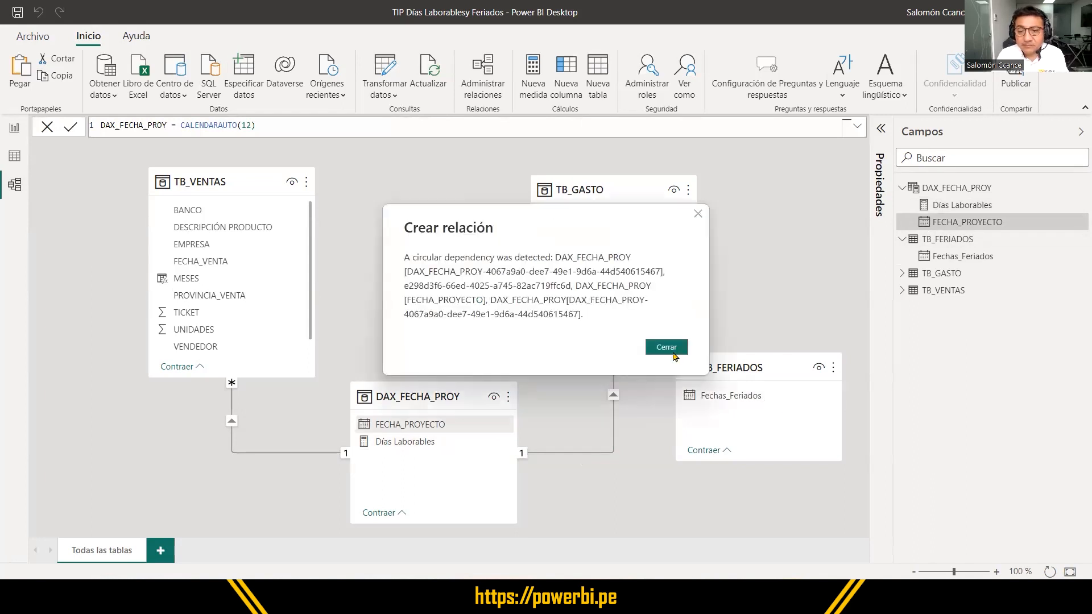
click(673, 353)
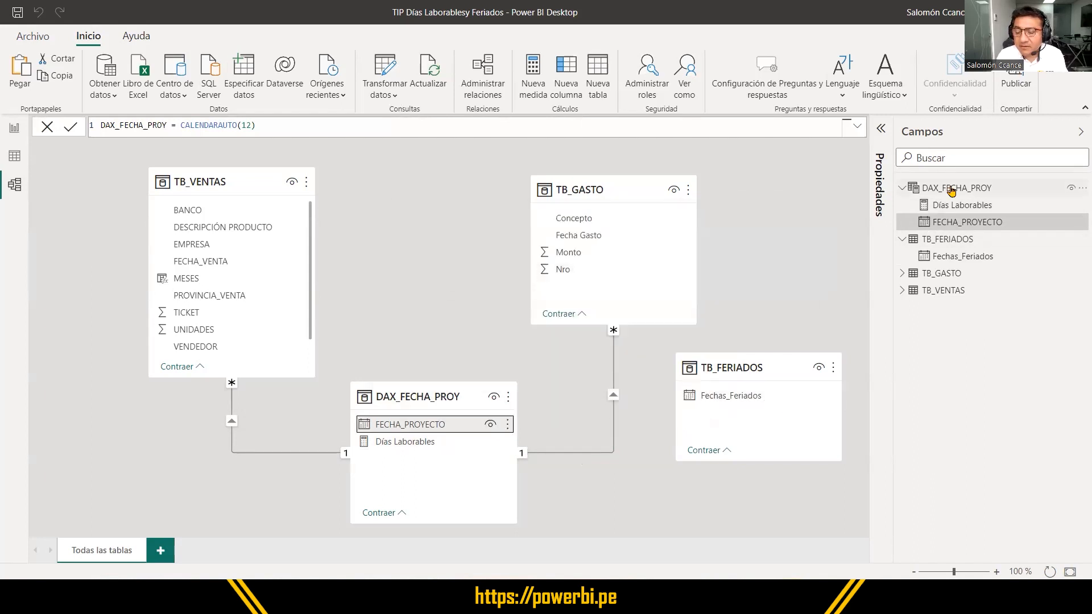
Redefine the DAX_FECHA_PROY table in data view as CALENDAR(DATE(2021,1,1),TODAY()) instead of CALENDARAUTO(12).
click(951, 190)
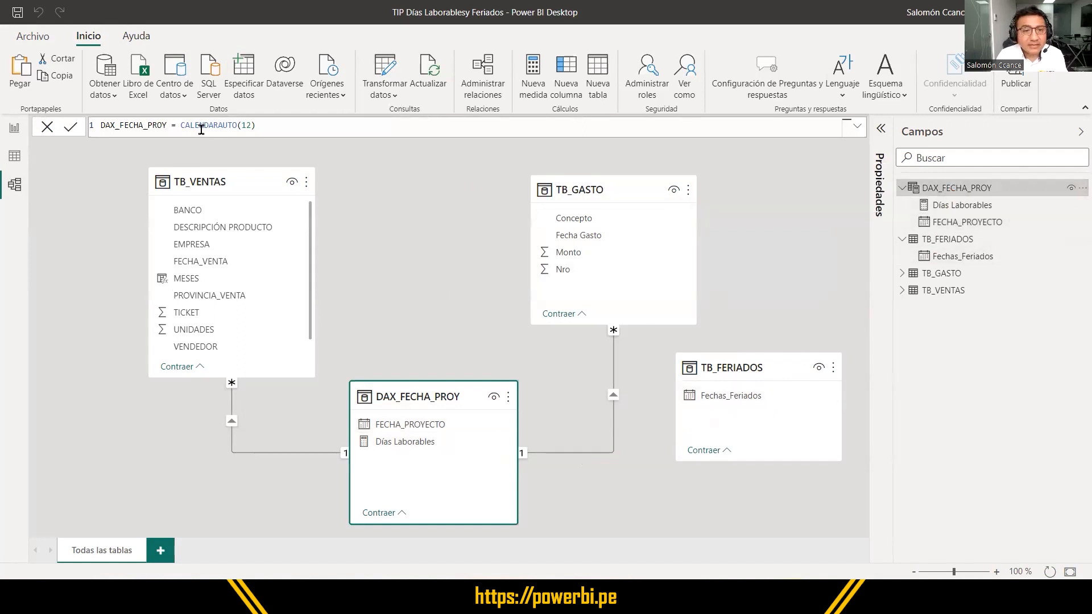
drag(182, 126, 437, 150)
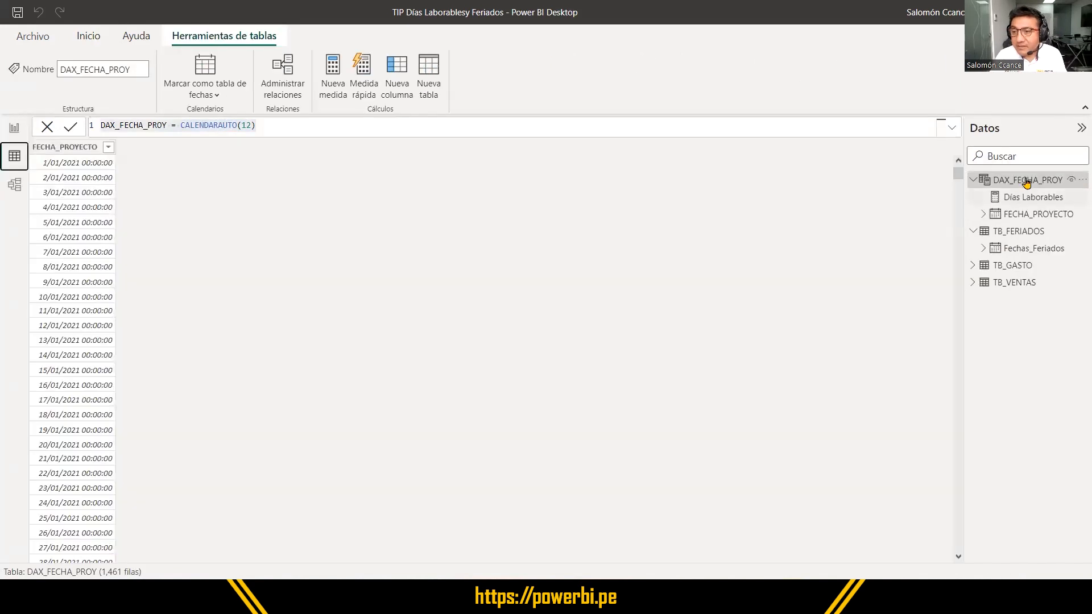
click(1026, 182)
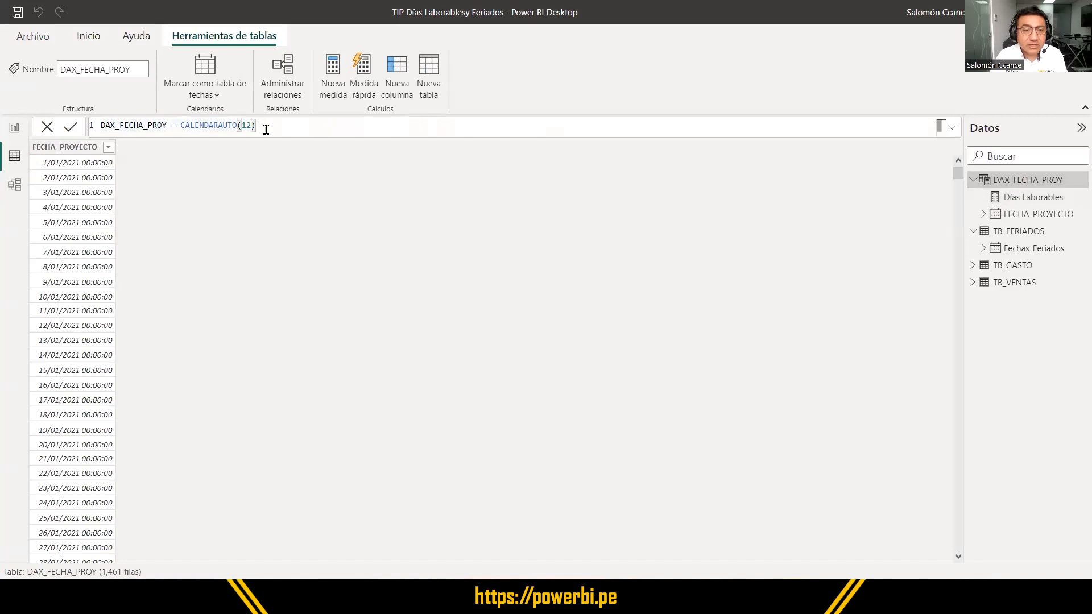
drag(264, 126, 181, 127)
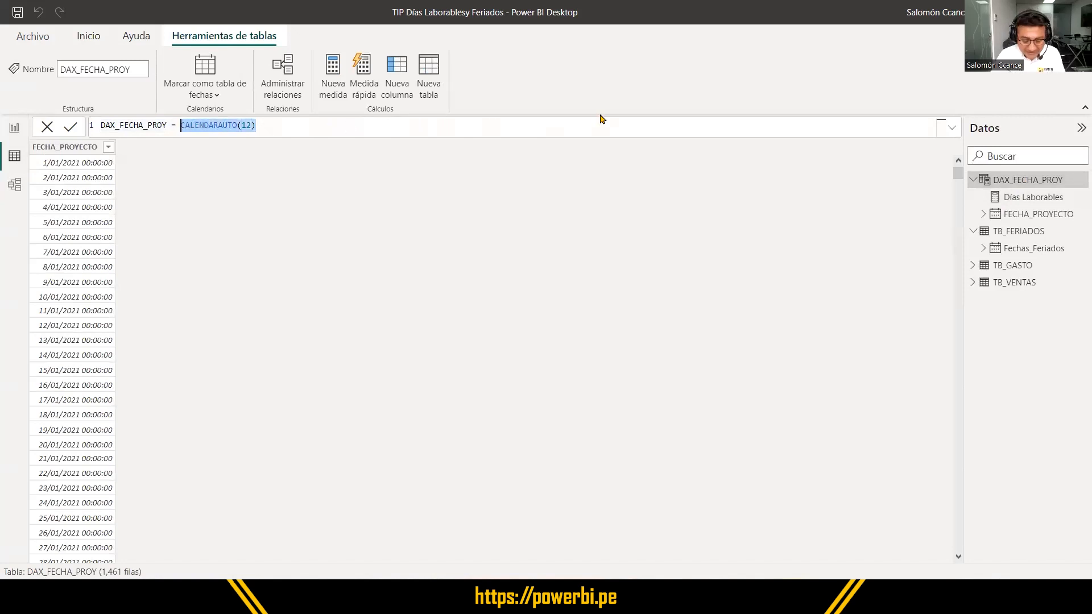
text(CALENDAR)
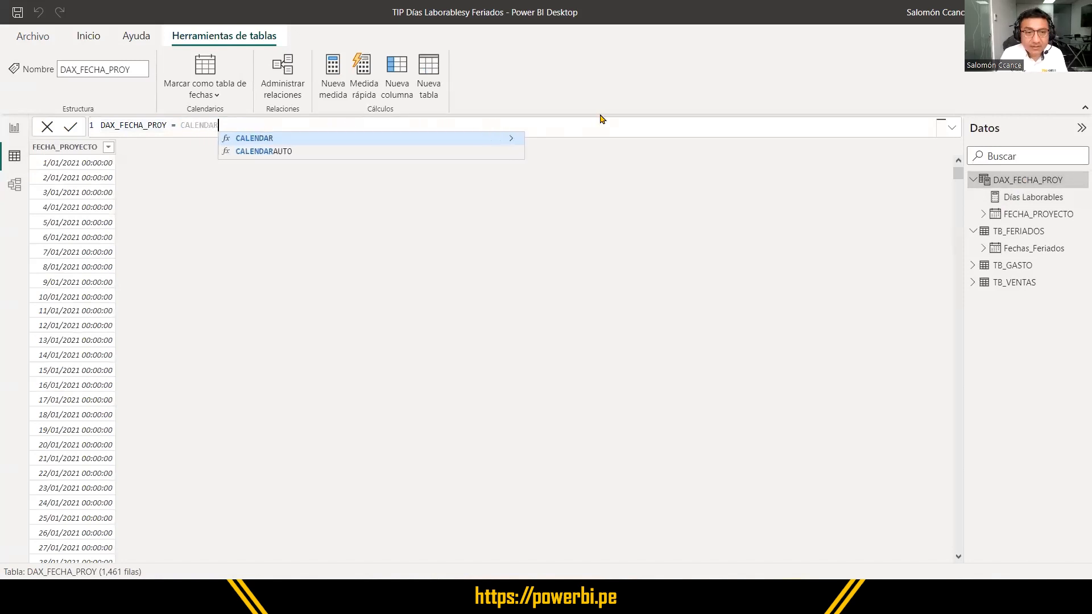
text(()
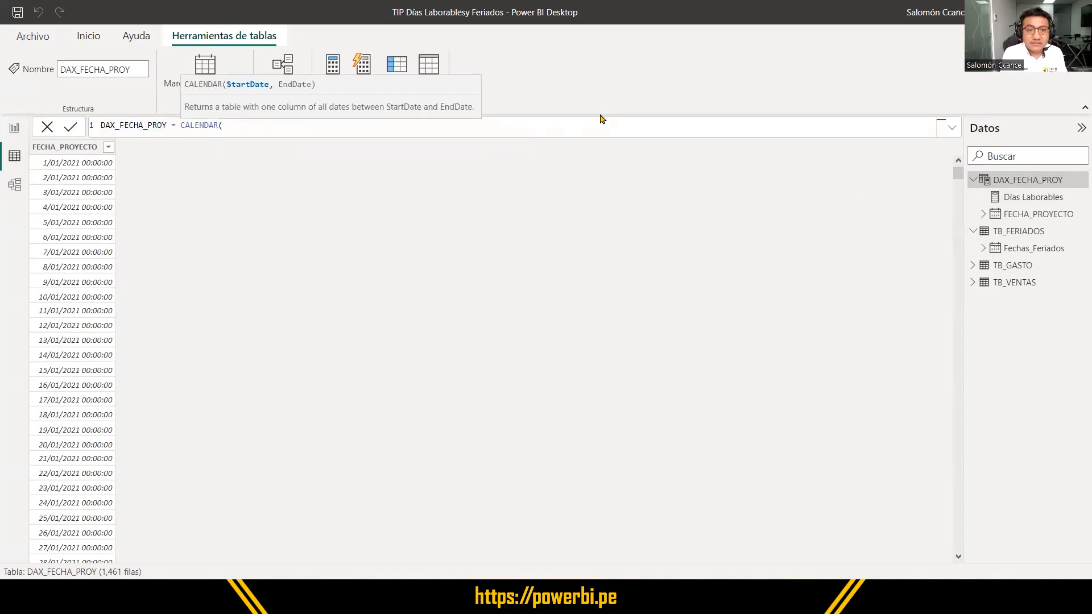
text(DATE(2)
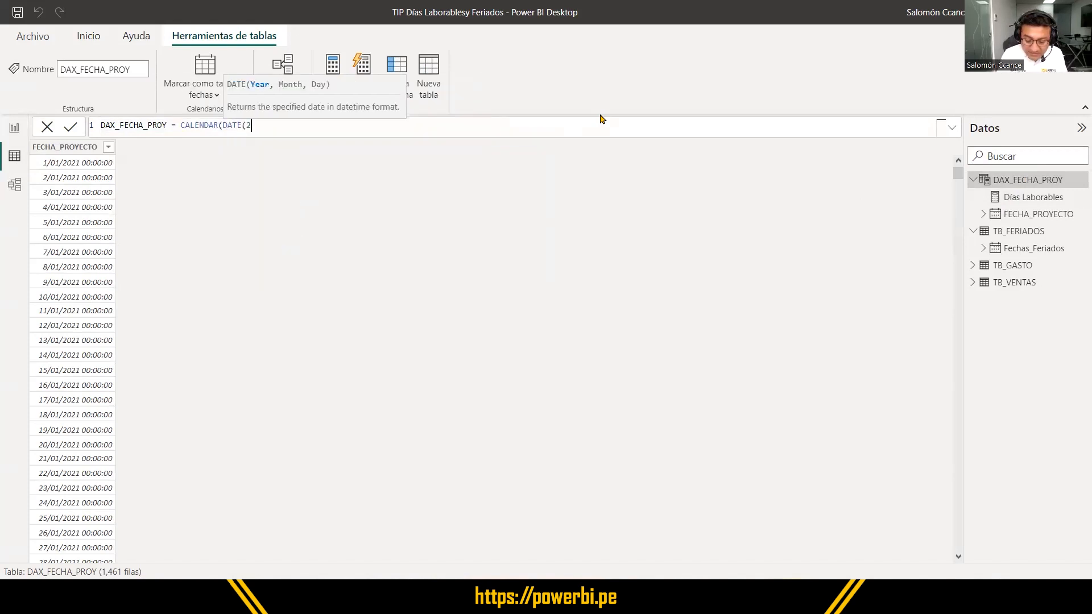
text(021,)
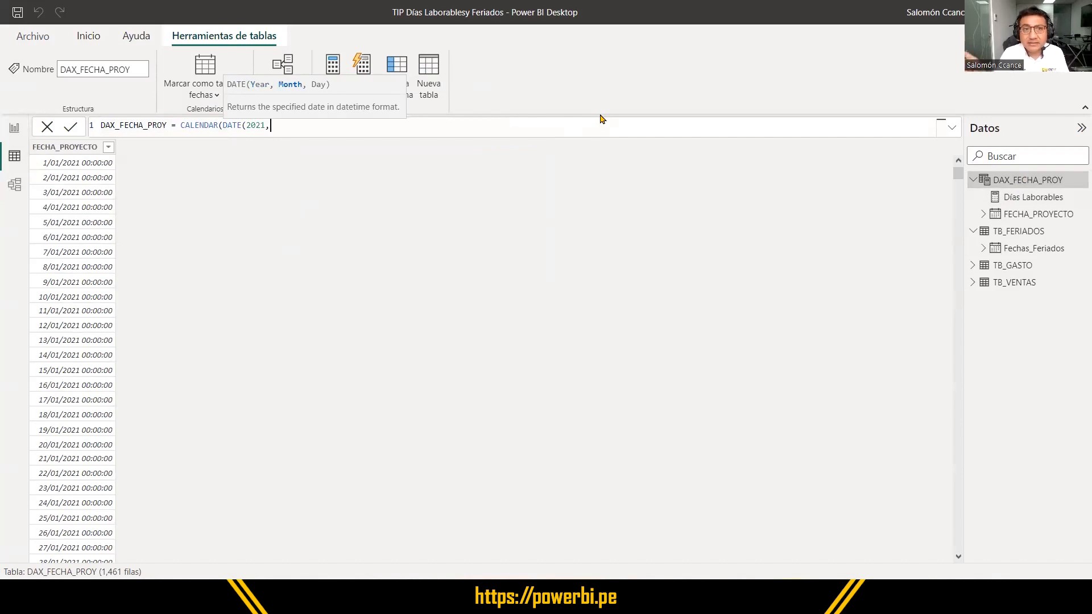
text(1,1)
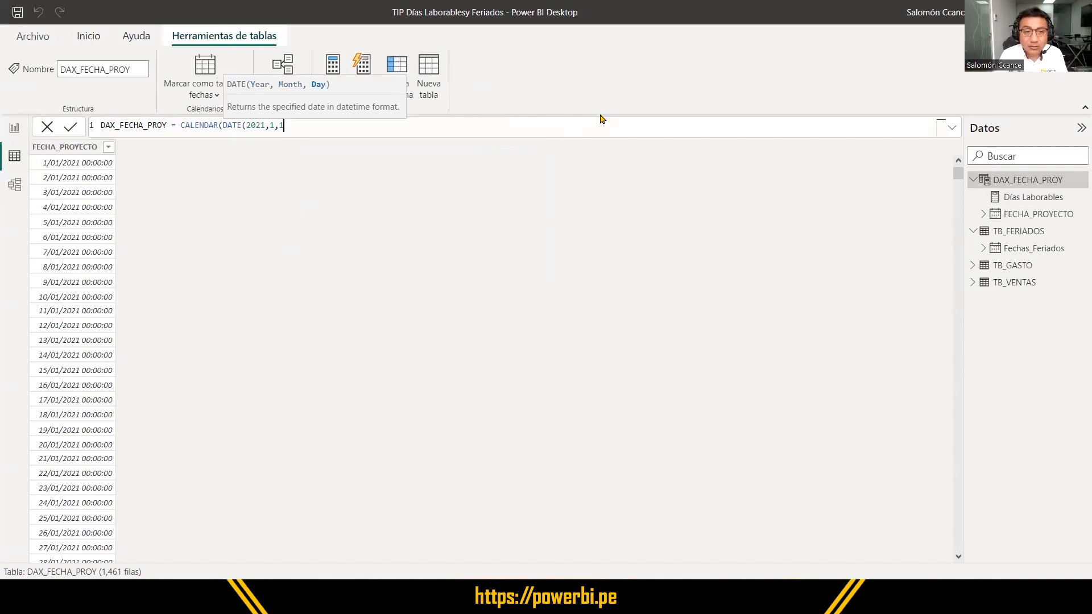
text(),)
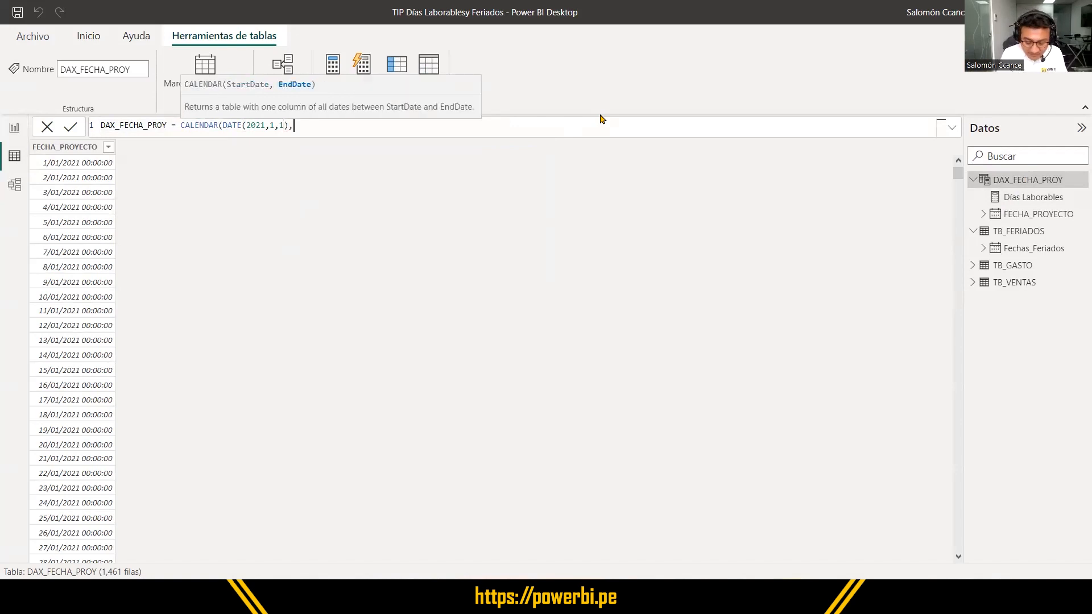
text(tod)
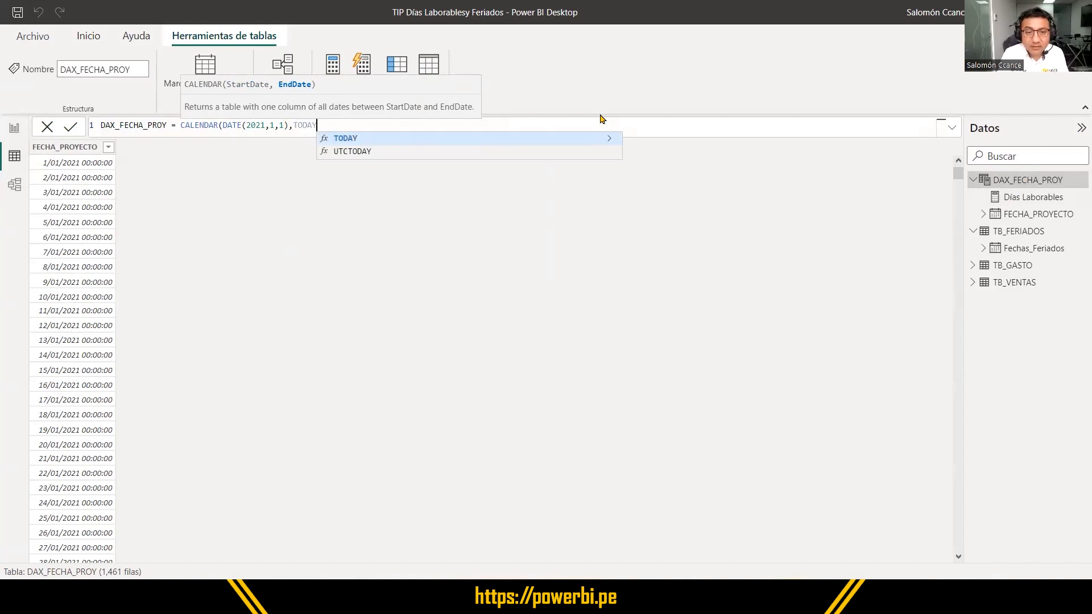
key(Tab)
text()))
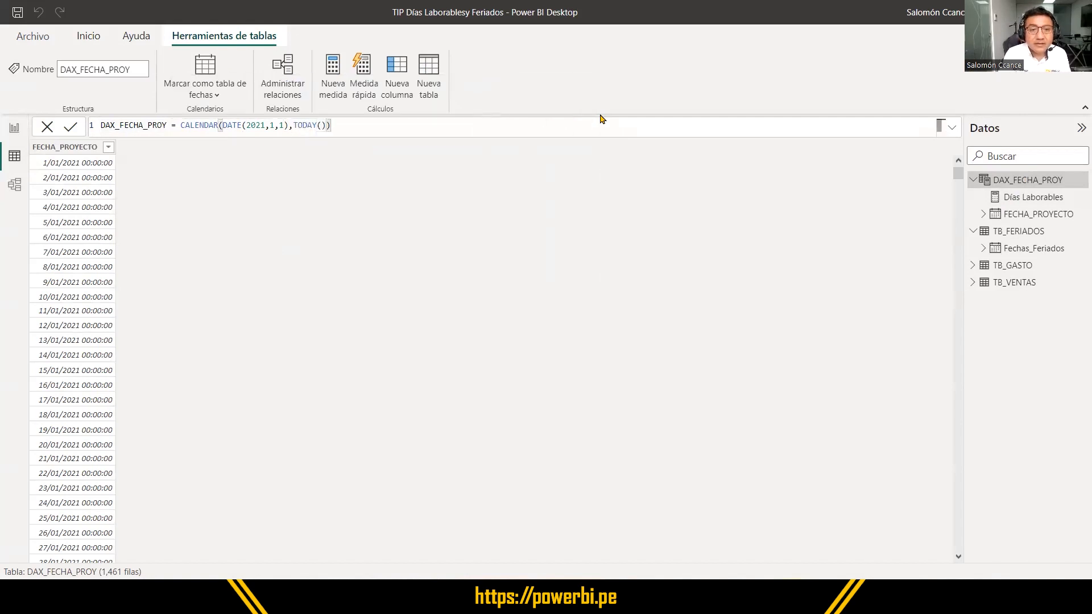
key(Return)
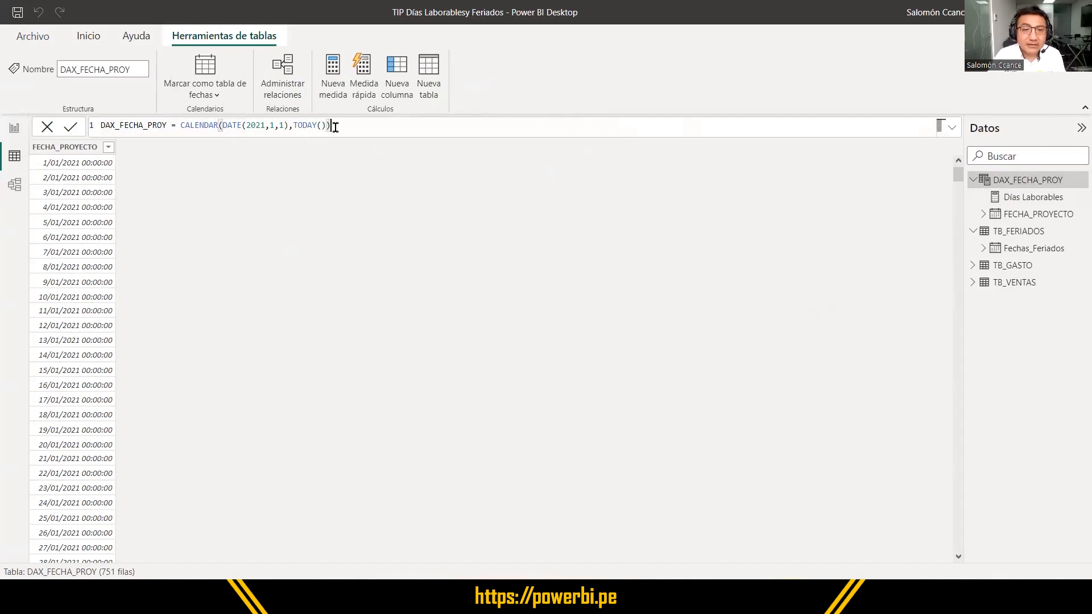
Review the DAX_FECHA_PROY table and its complete CALENDAR formula with the DATE and TODAY arguments.
drag(332, 126, 94, 125)
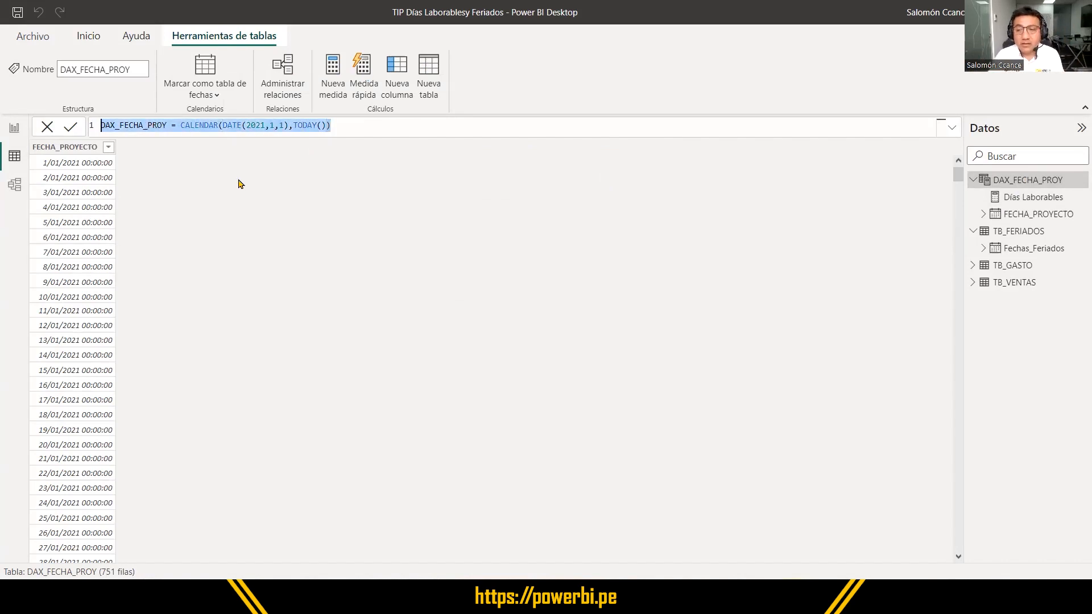
click(1034, 187)
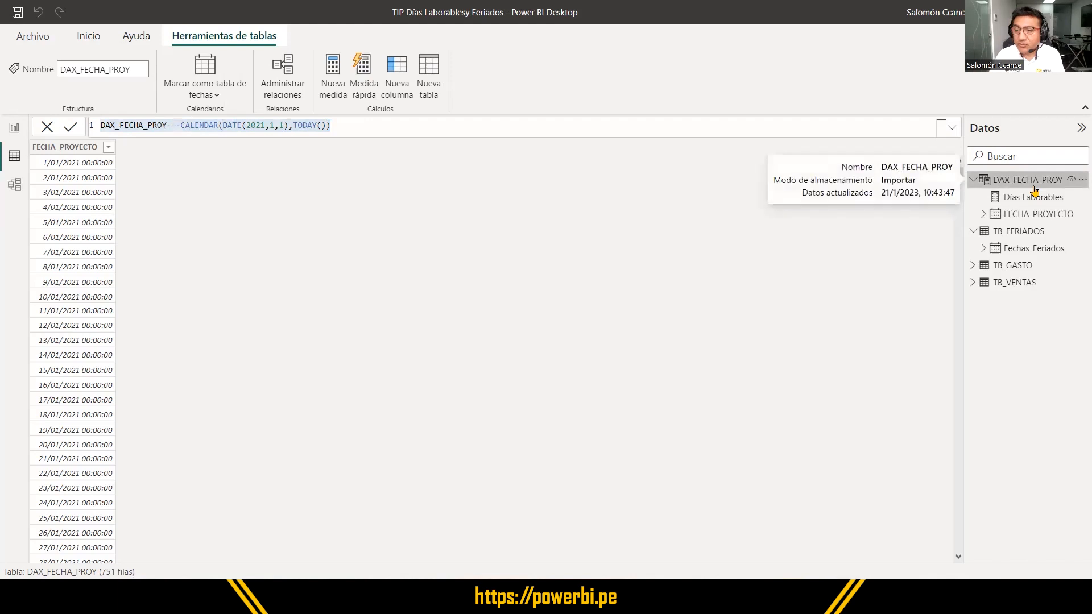
click(344, 125)
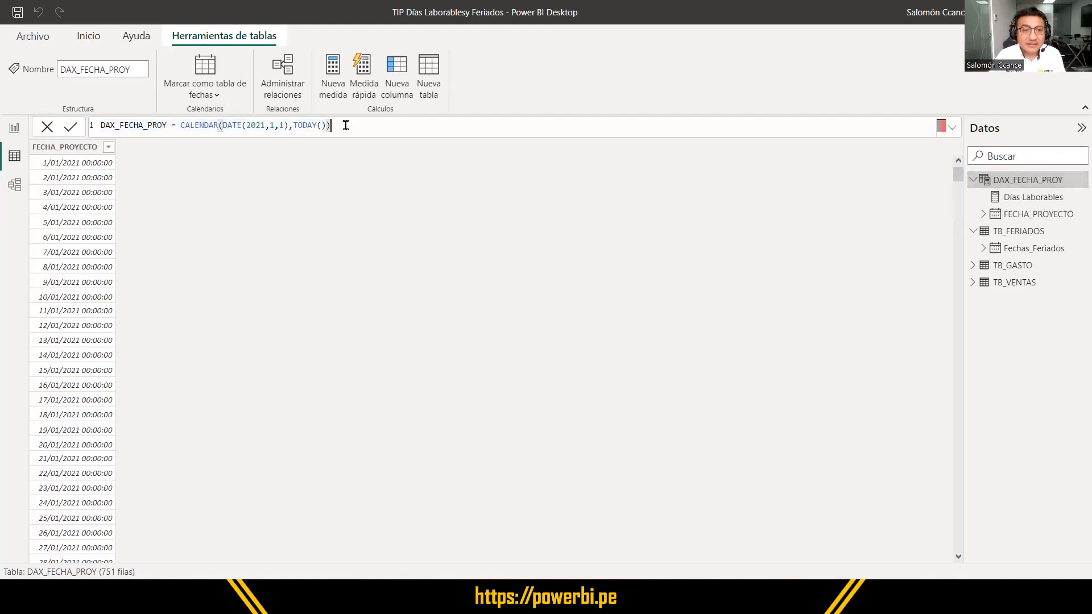
drag(344, 125, 88, 126)
key(alt+Tab)
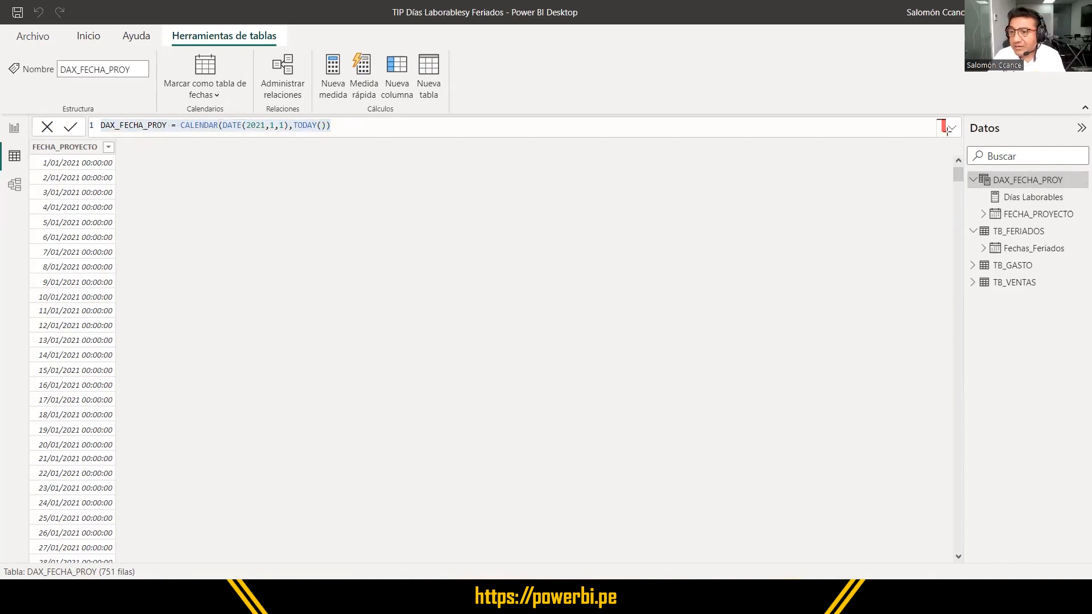
mouse_move(965, 169)
mouse_down()
mouse_move(1083, 226)
mouse_move(1083, 192)
mouse_up()
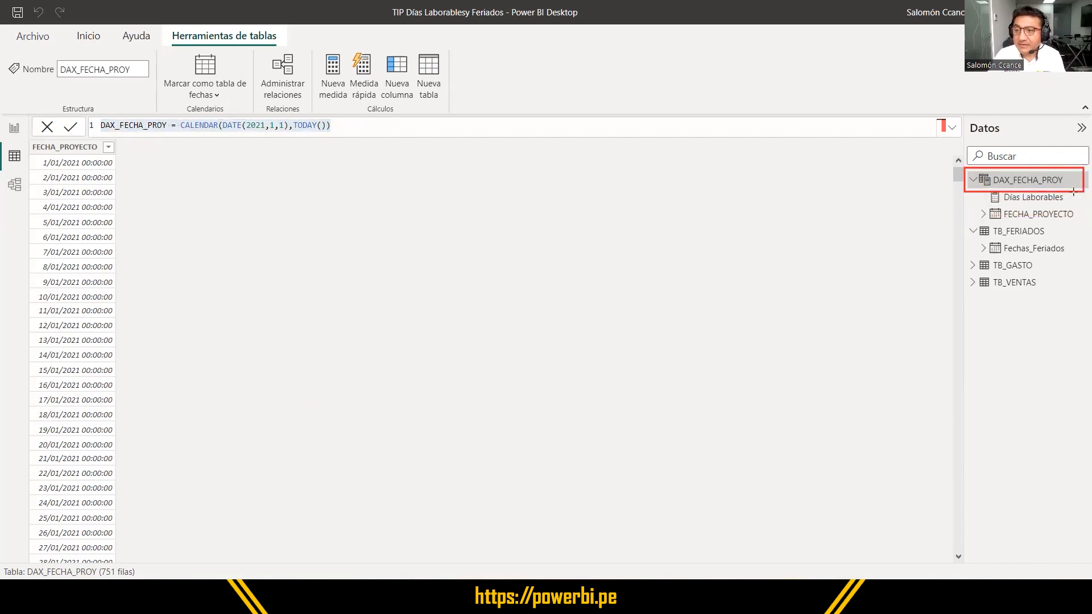
mouse_move(345, 142)
mouse_down()
mouse_move(238, 104)
mouse_move(93, 108)
mouse_up()
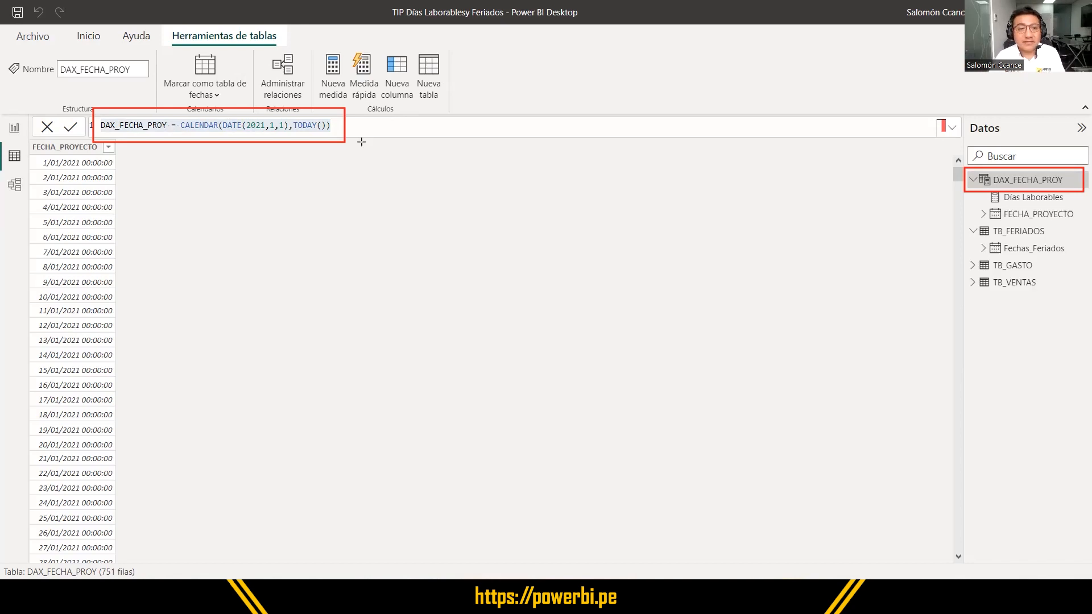
Examine the range of dates available in the FECHA_VENTA column of the TB_VENTAS table, leaving it unfiltered.
click(1010, 284)
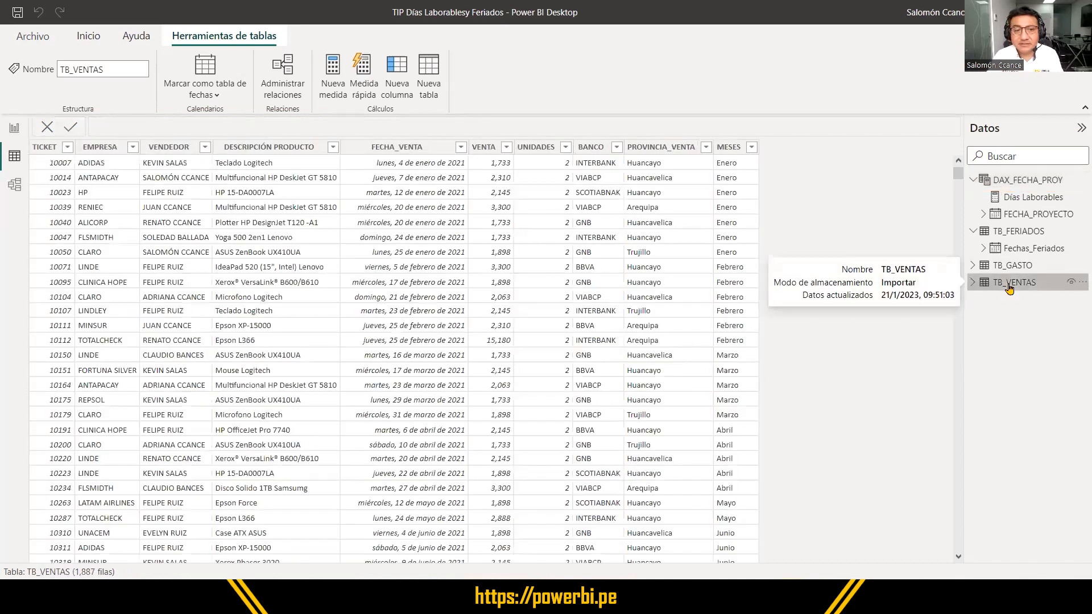
click(421, 152)
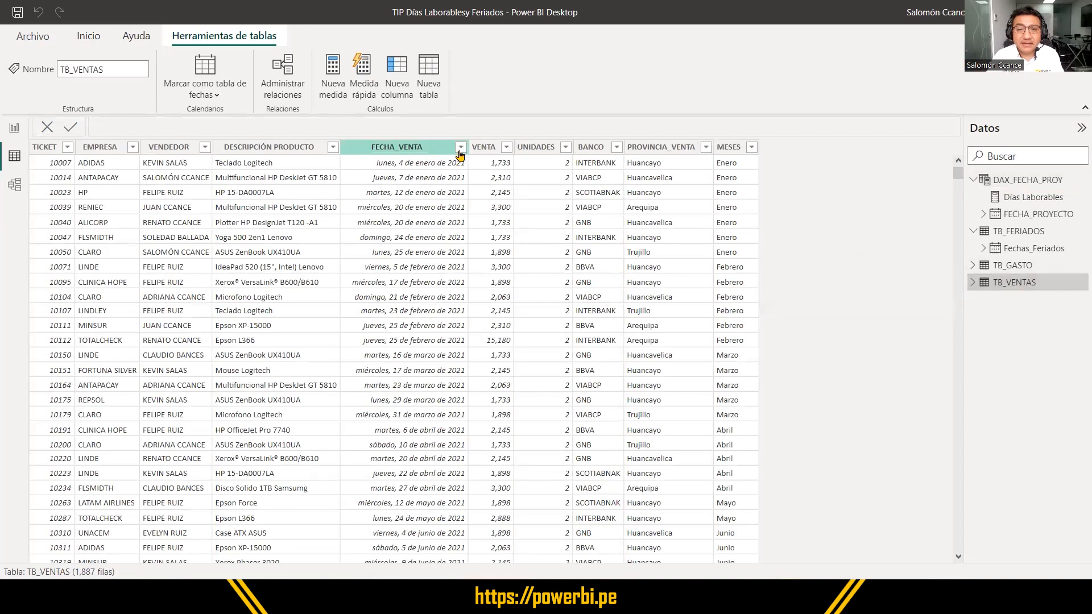
click(422, 152)
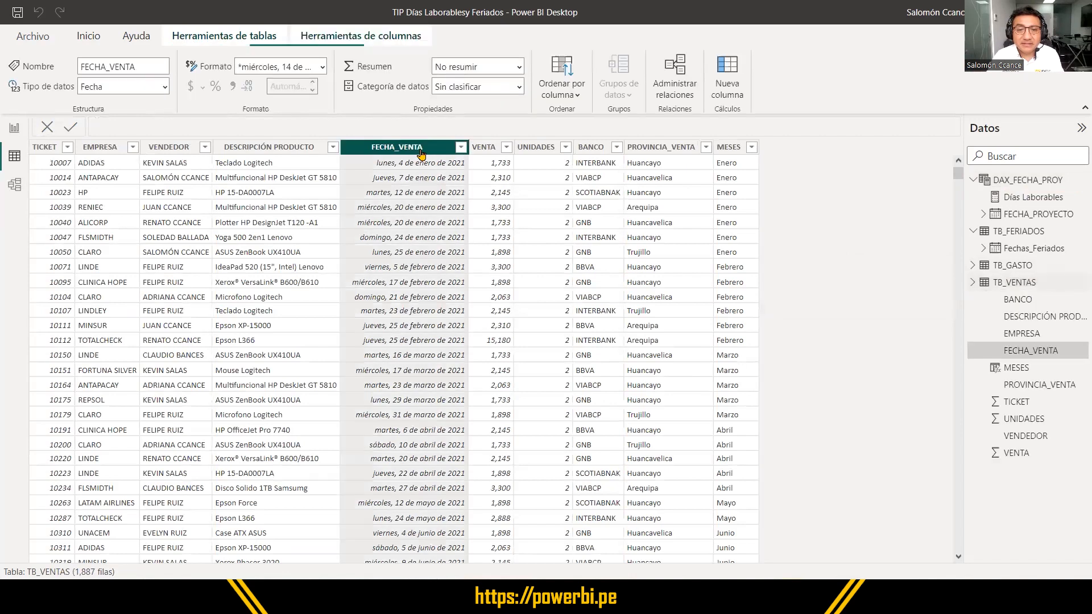
click(460, 148)
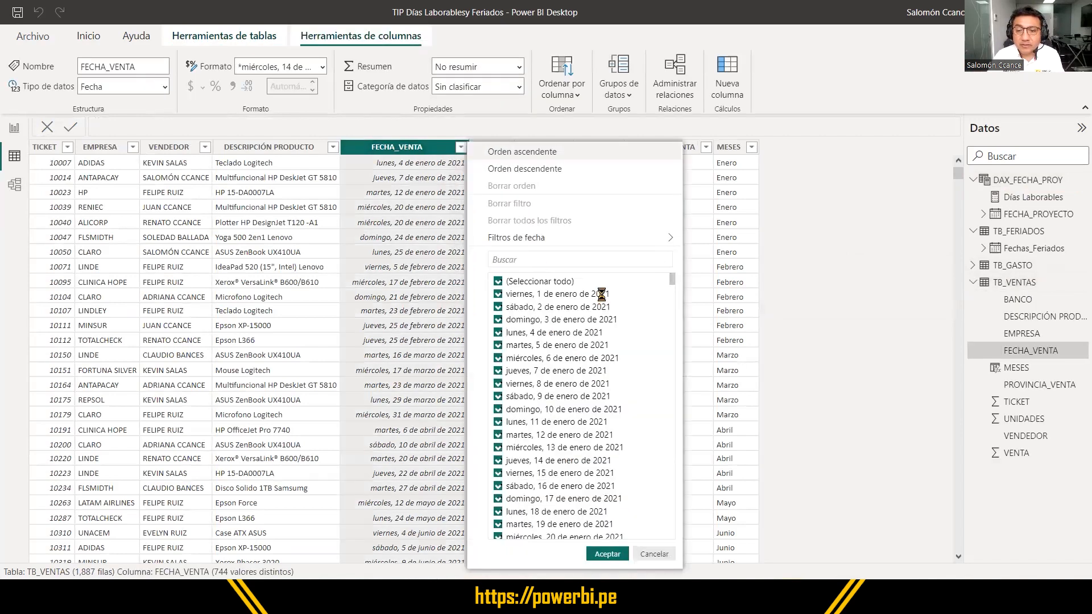
drag(673, 280, 685, 576)
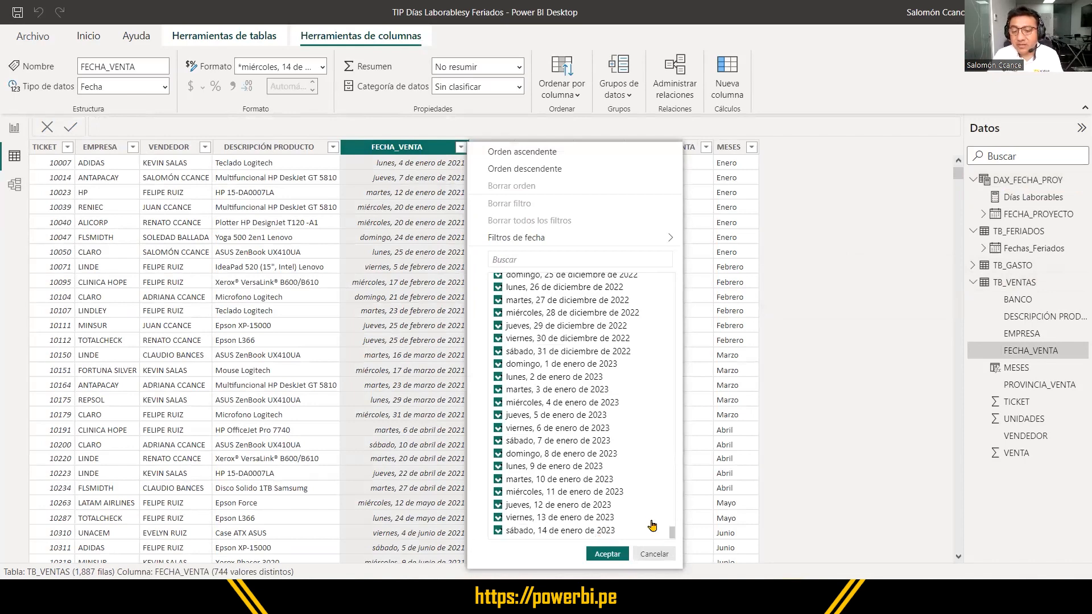
click(655, 556)
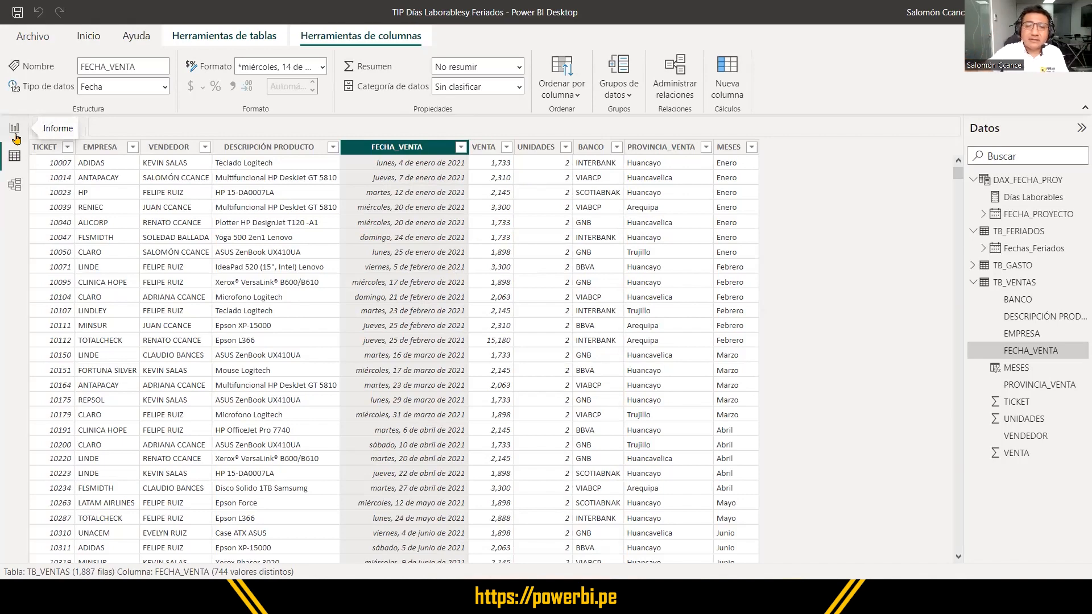
Relate FECHA_PROYECTO in DAX_FECHA_PROY to Fechas_Feriados in TB_FERIADOS in model view, and review the CALENDAR formula and the new relationship.
click(14, 185)
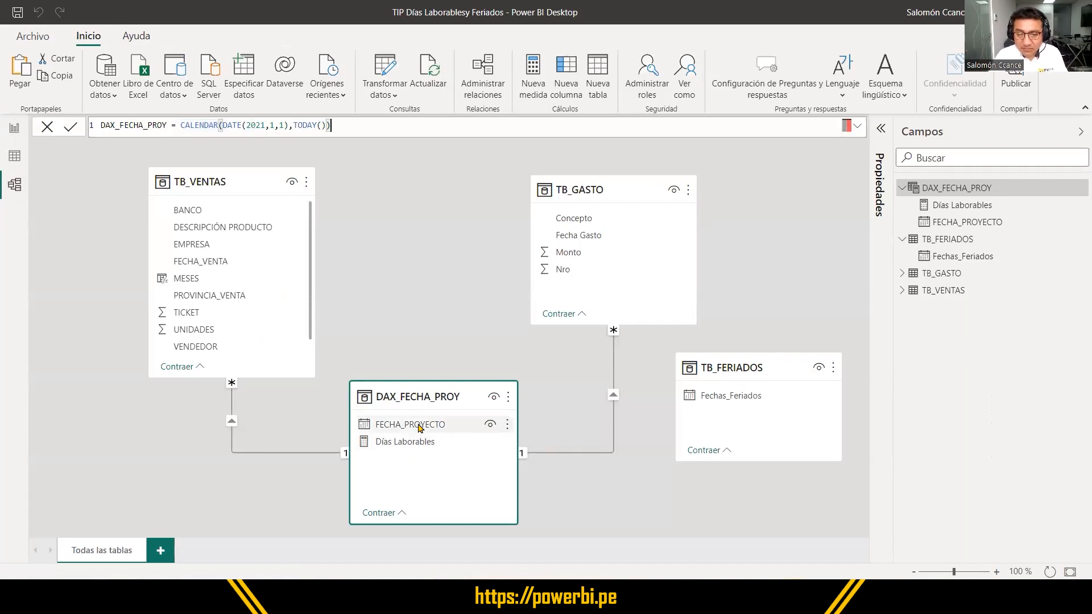
drag(418, 428, 751, 398)
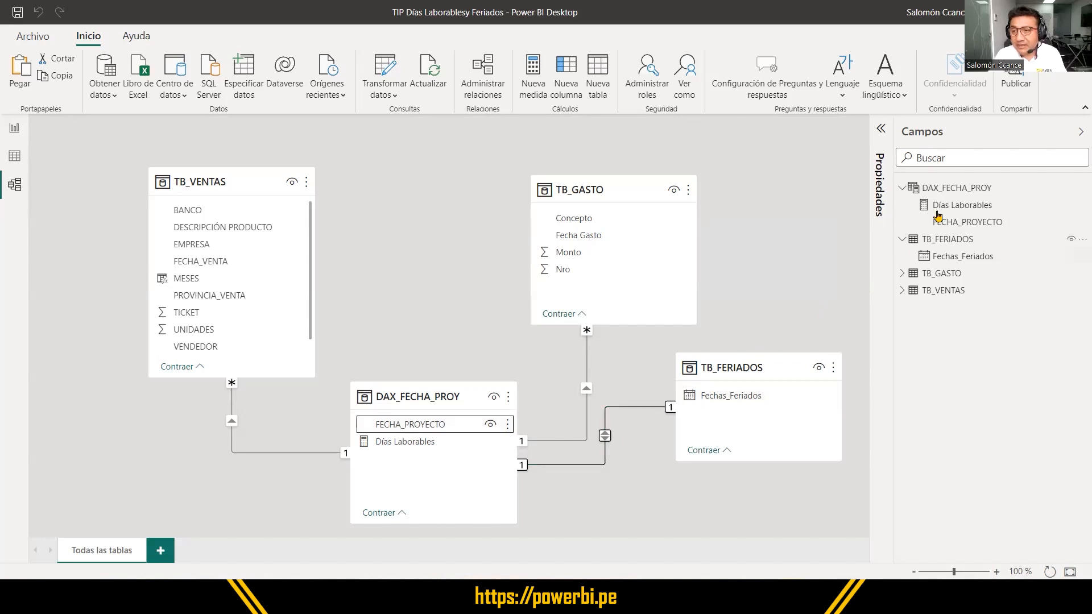
click(942, 190)
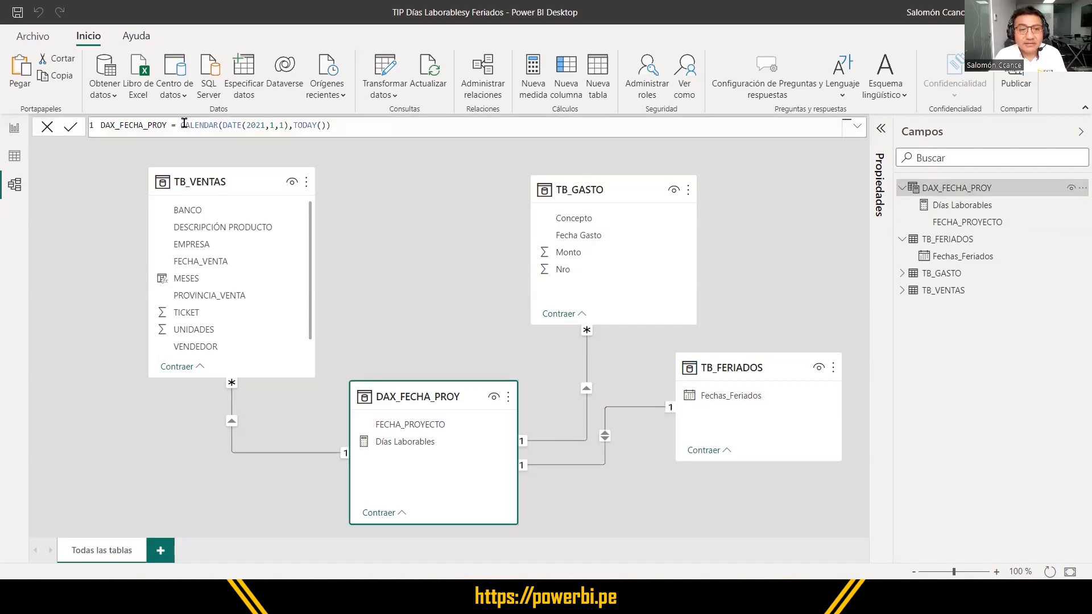
drag(180, 125, 365, 124)
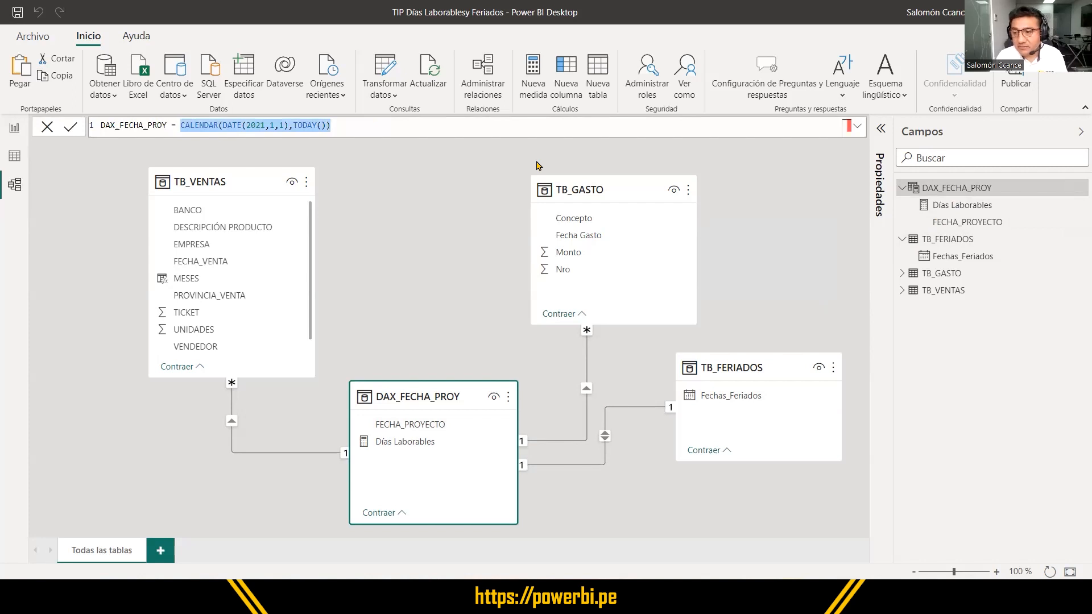
click(605, 442)
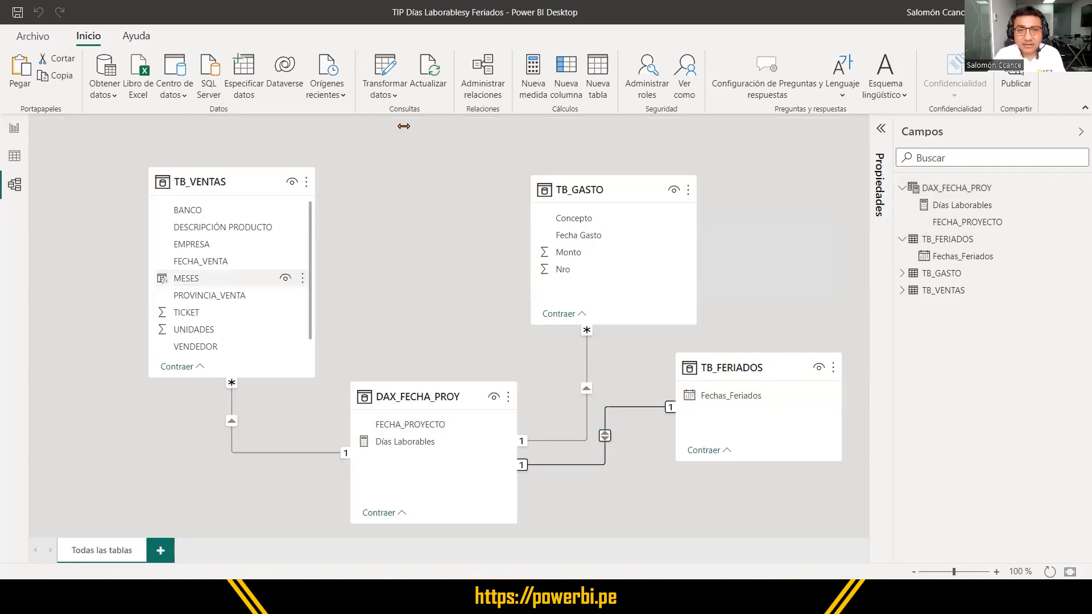
drag(367, 417, 462, 433)
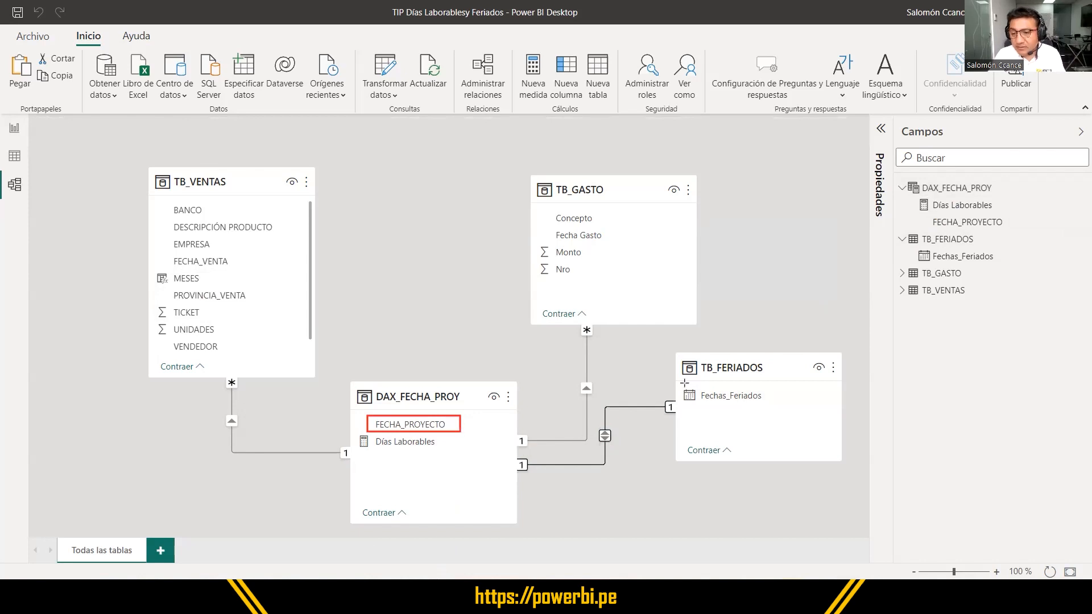
mouse_move(678, 383)
mouse_down()
mouse_move(706, 405)
mouse_move(783, 407)
mouse_up()
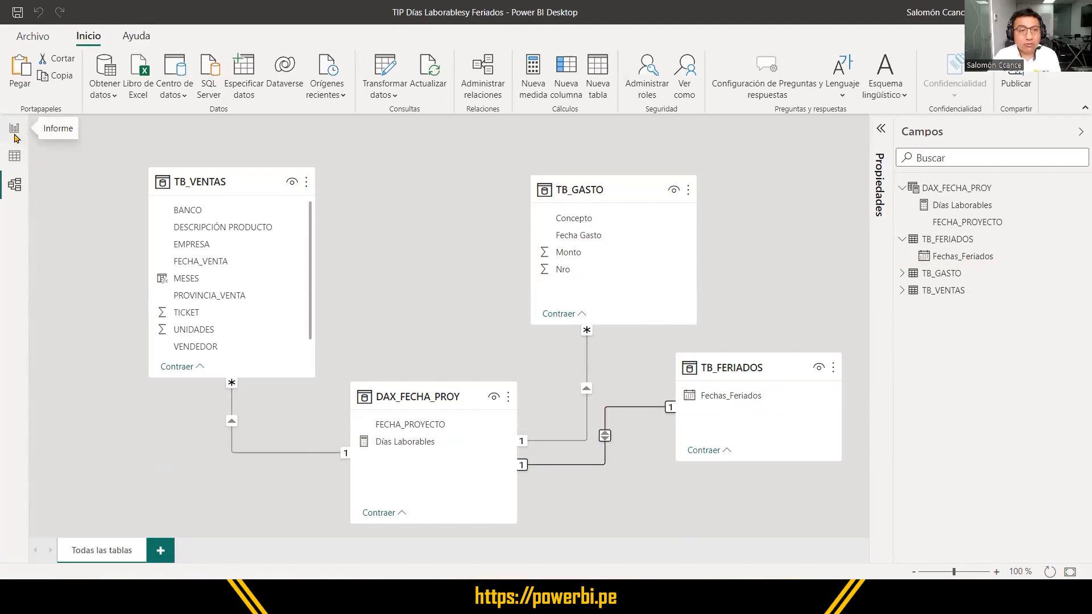
Add a calculated column named Tipo_Día to the DAX_FECHA_PROY table in data view.
click(15, 156)
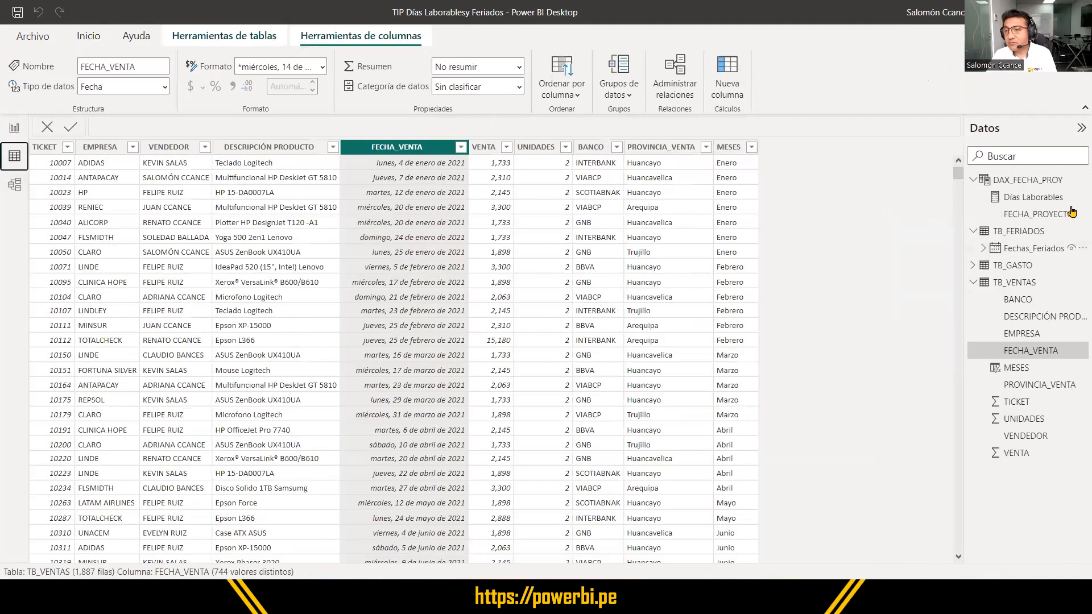
click(1029, 181)
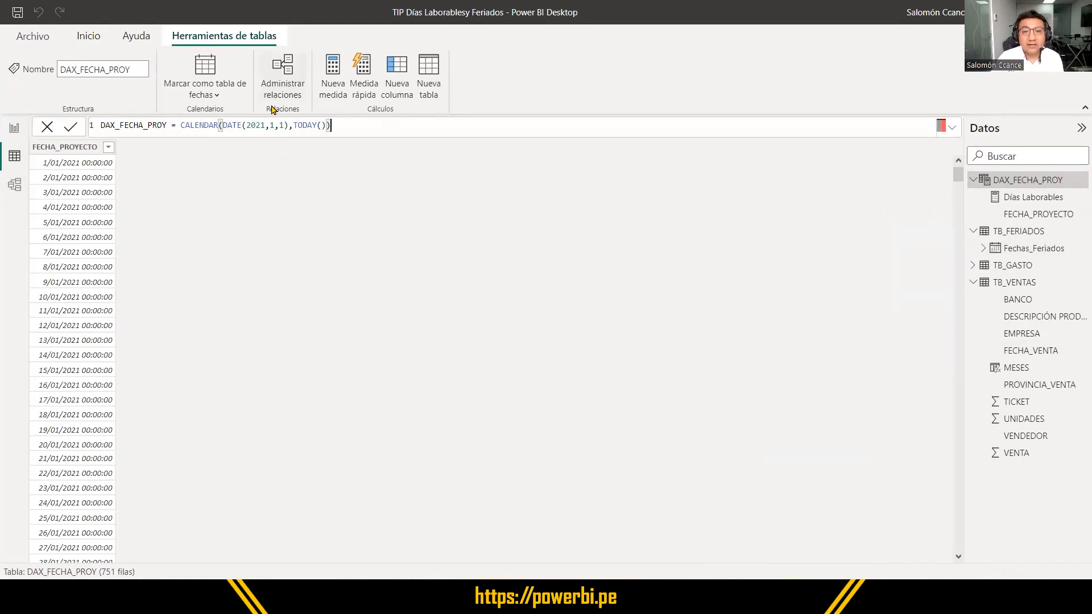
drag(115, 142, 203, 568)
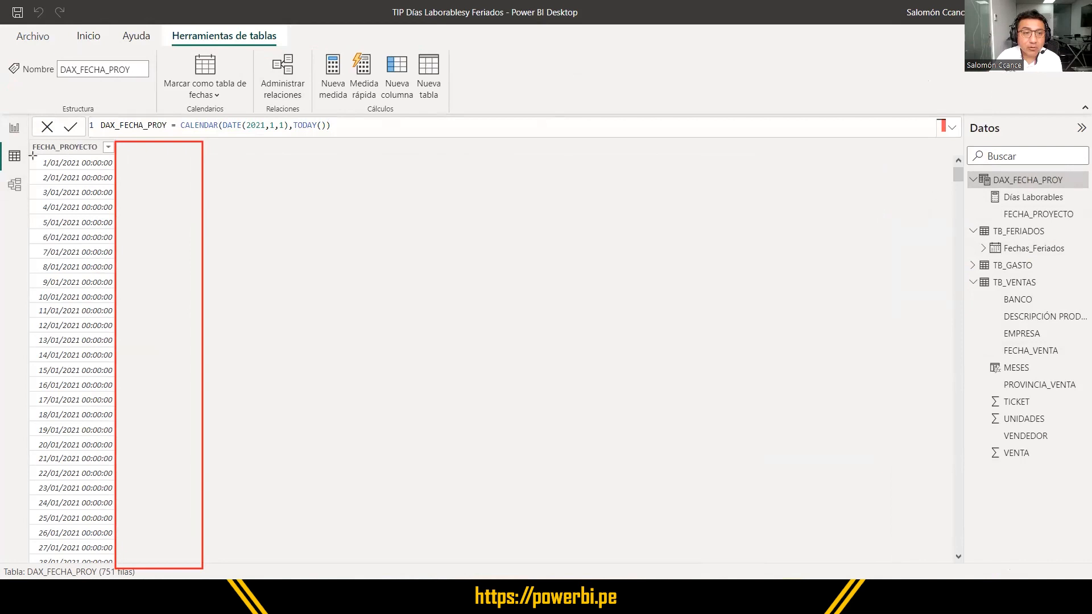
drag(33, 157, 112, 168)
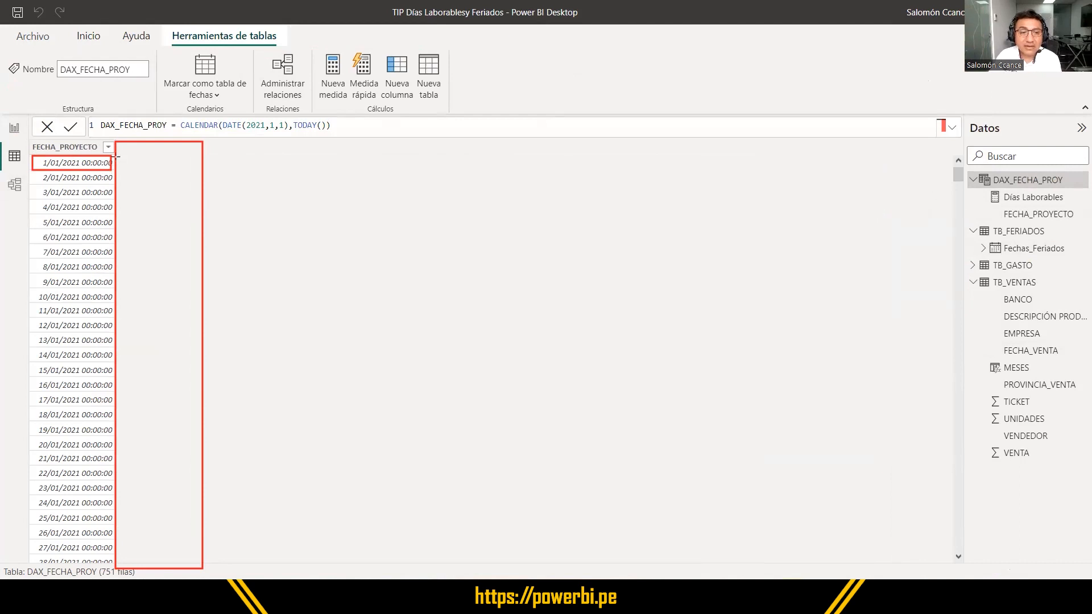
drag(116, 156, 204, 172)
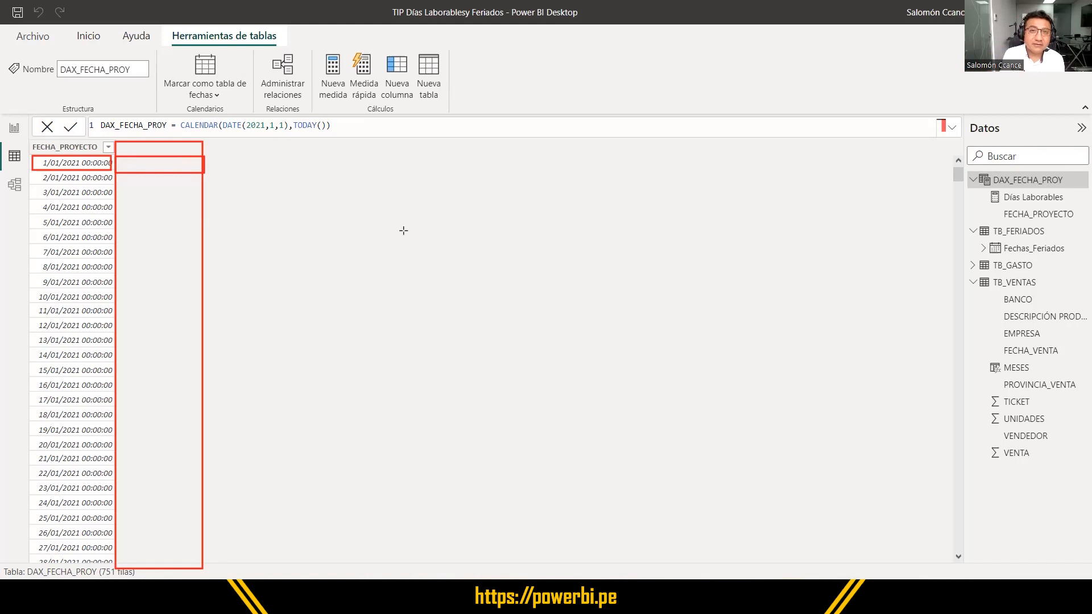
click(474, 17)
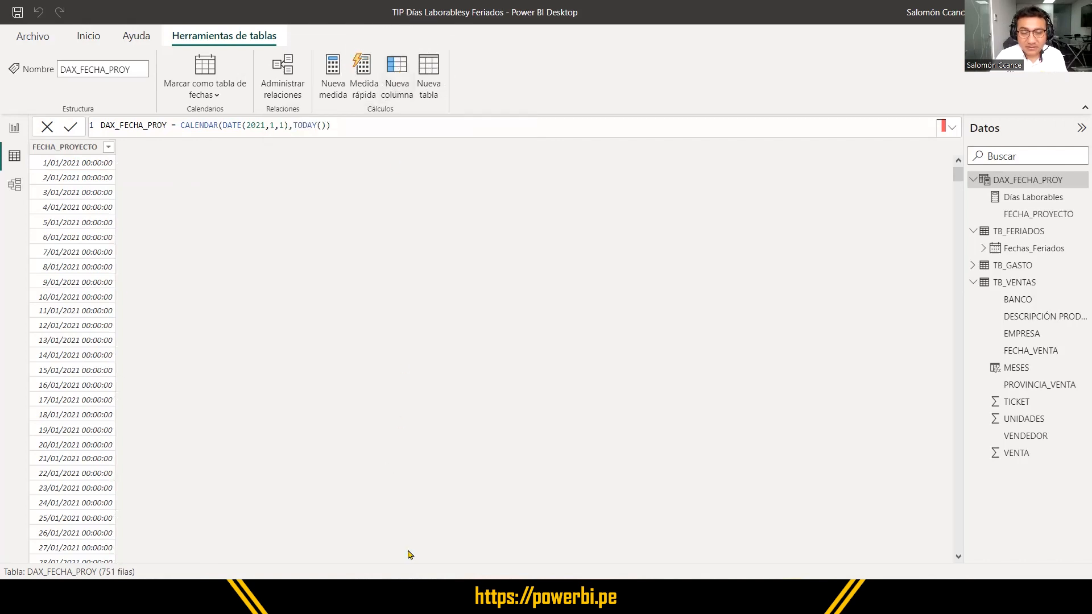
click(397, 67)
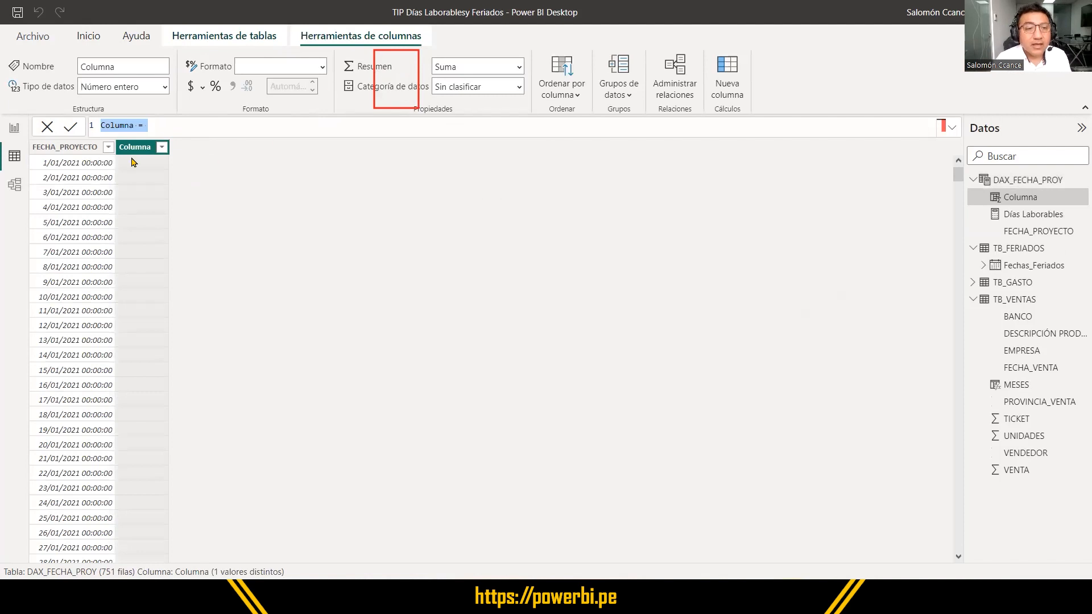
double_click(125, 126)
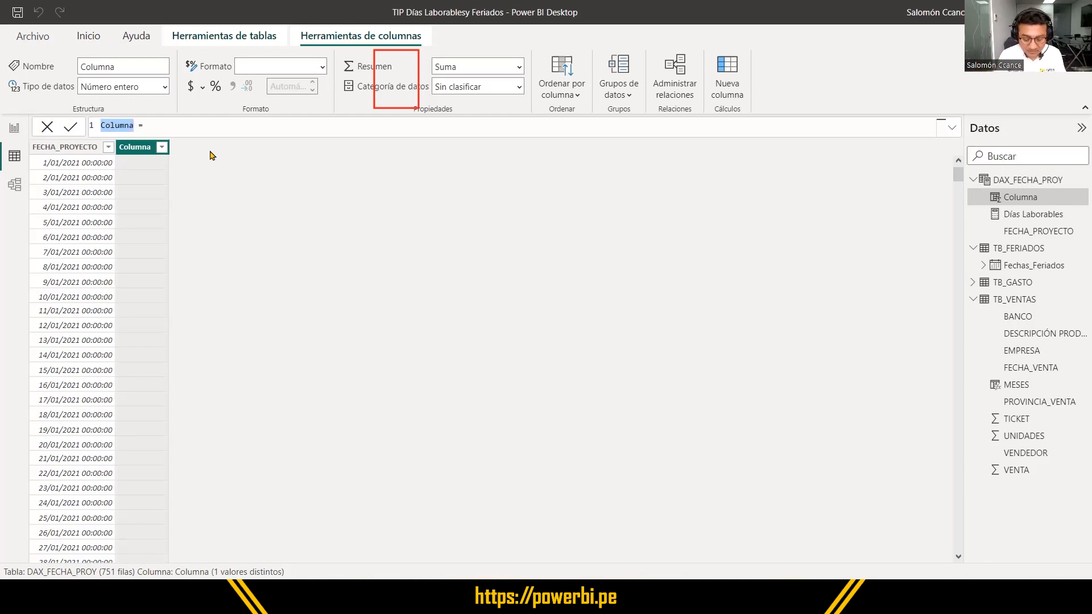
text(t)
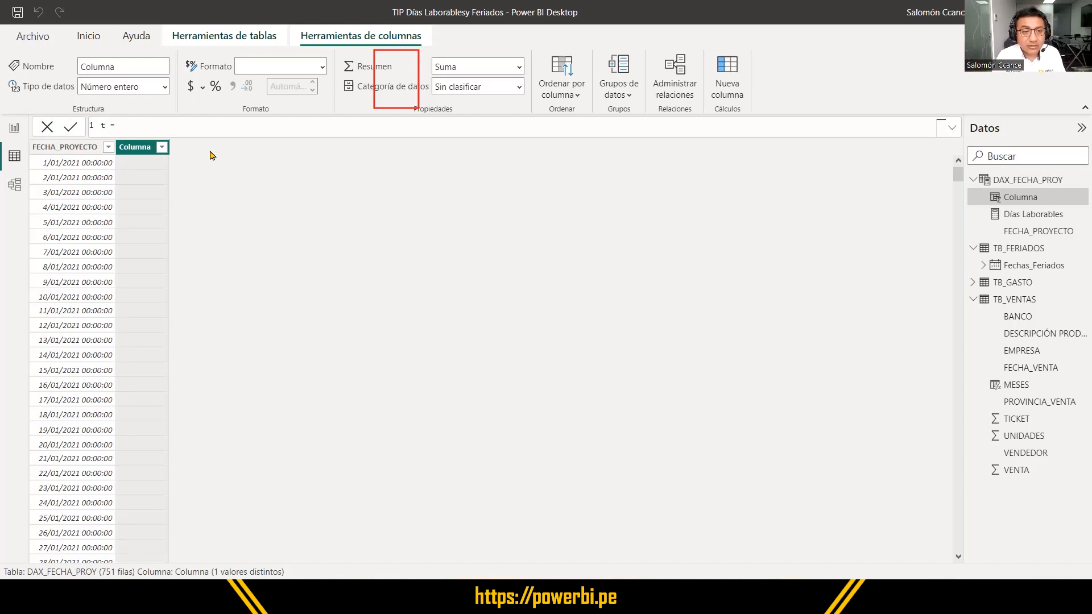
key(BackSpace)
text(Tipo)
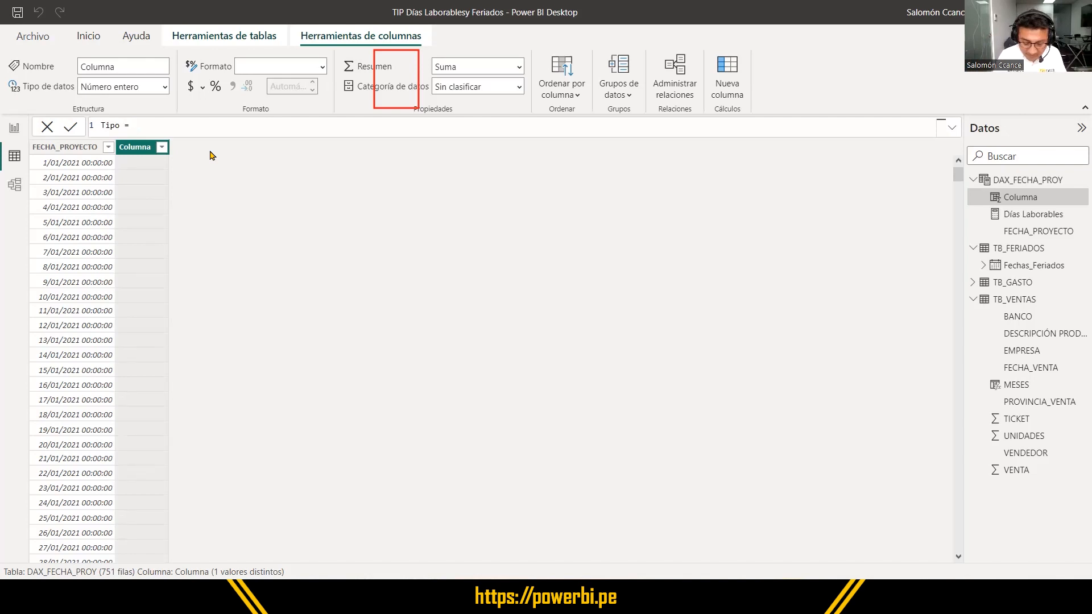
text(_Día)
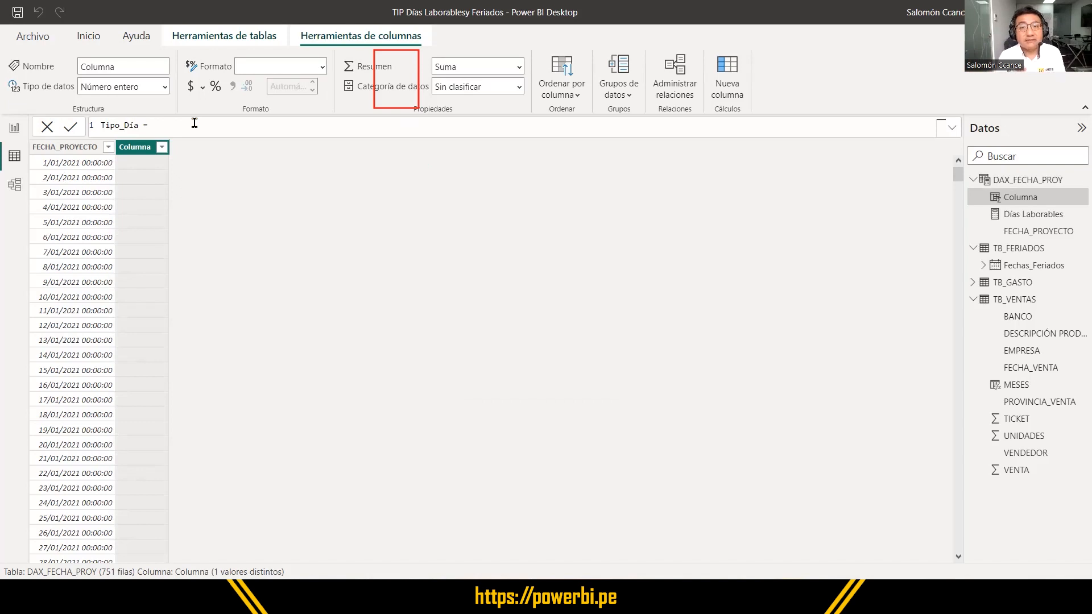
Define the Tipo_Día column as RELATED(TB_FERIADOS[Fechas_Feriados]) and apply the formula.
text(related)
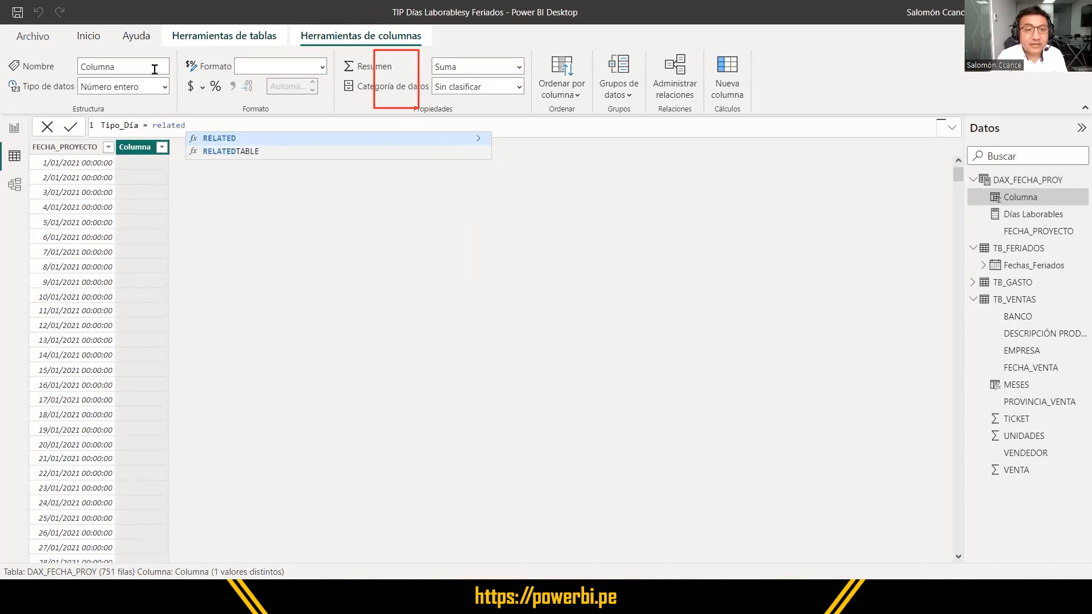
click(220, 139)
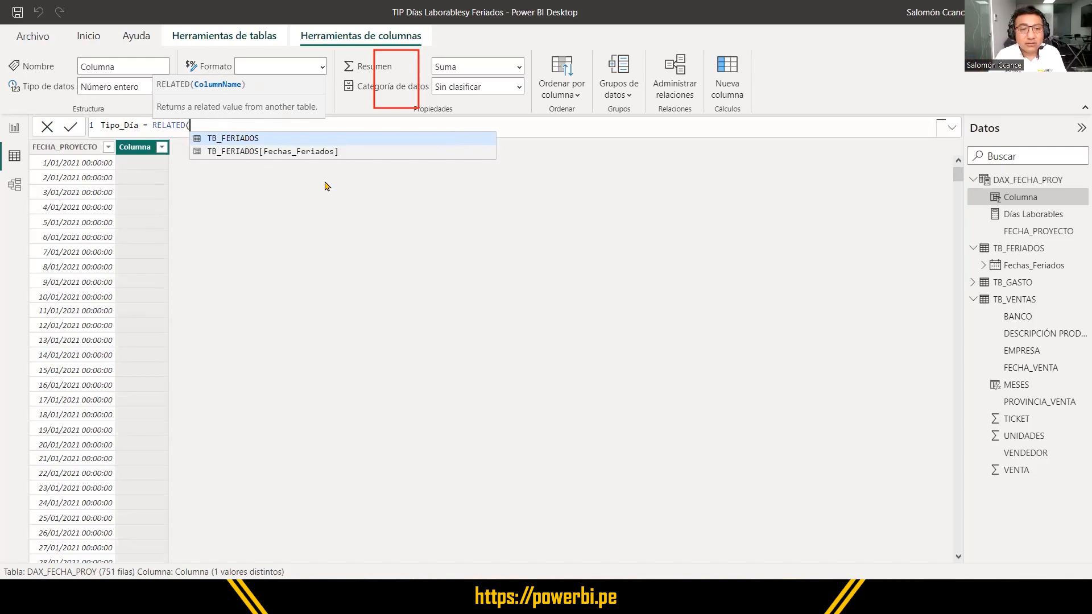
click(260, 151)
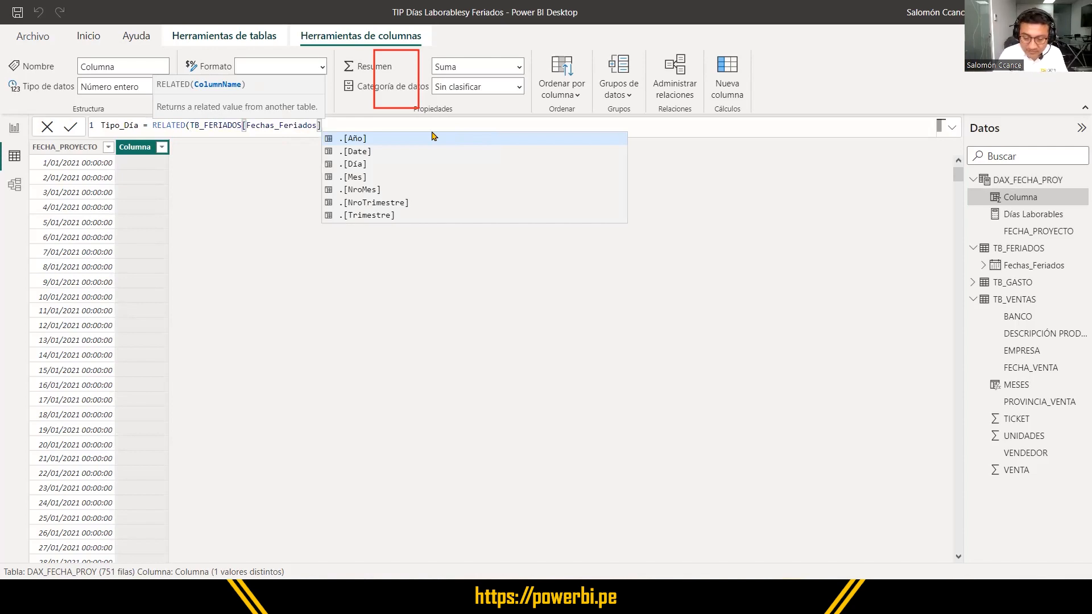
text())
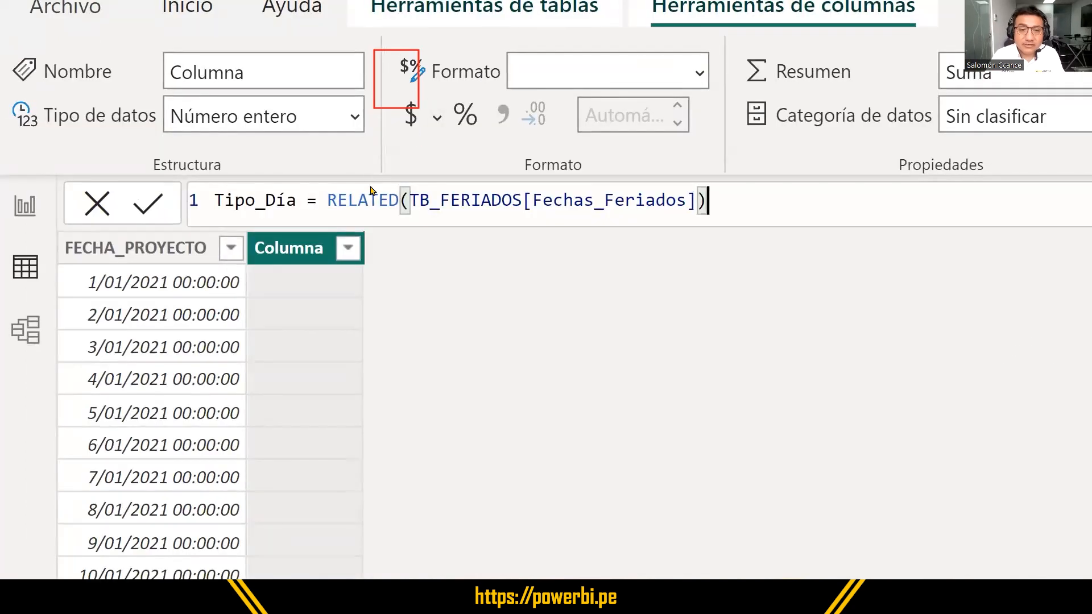
double_click(172, 121)
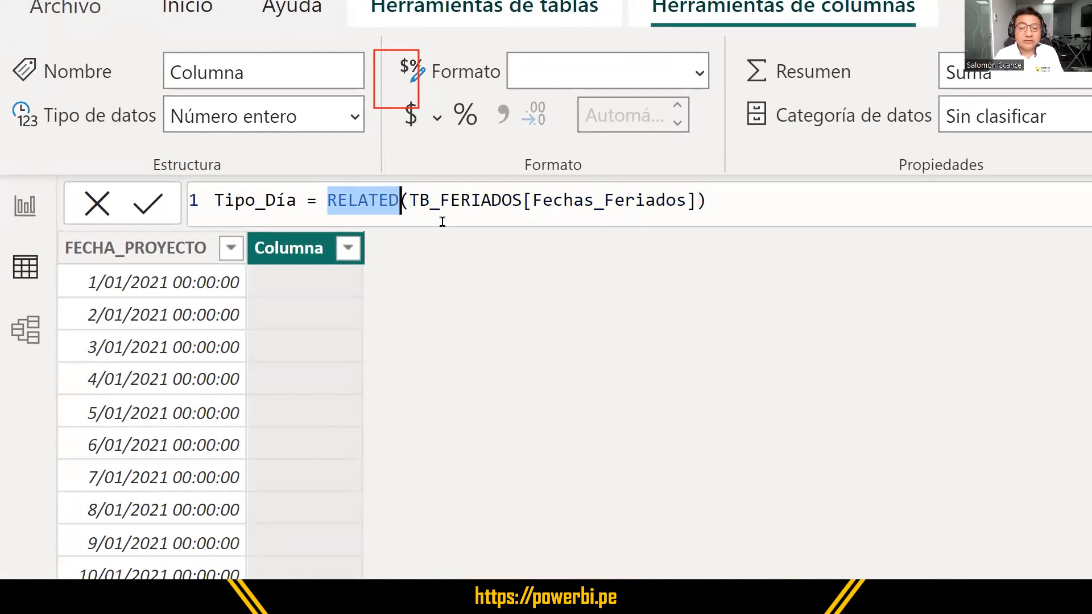
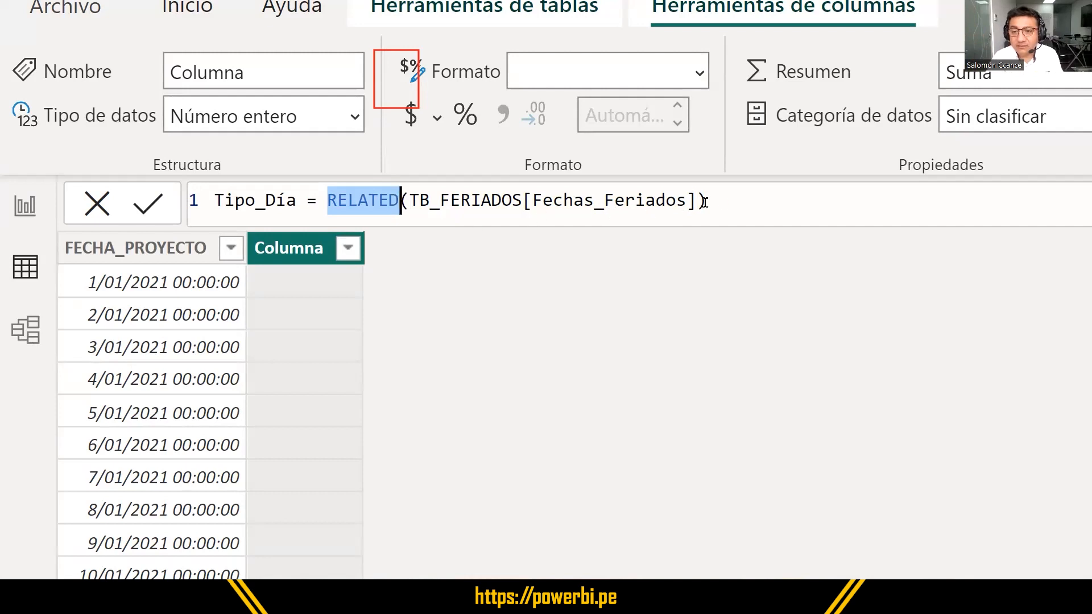
click(725, 204)
key(Return)
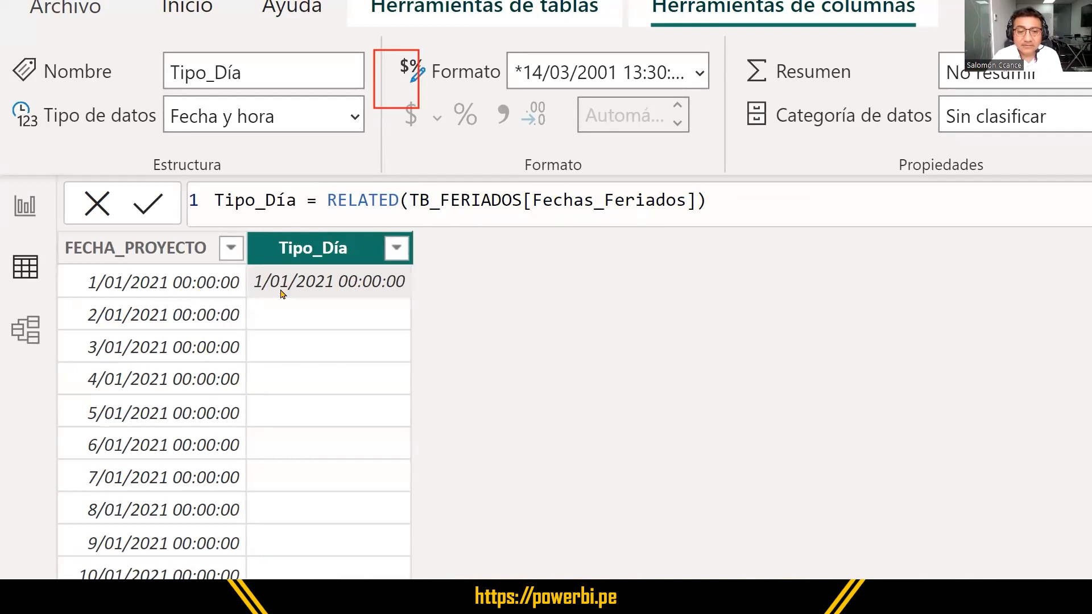
Examine the Tipo_Día column against FECHA_PROYECTO to check which dates receive a related holiday.
scroll(336, 343, down, 5)
scroll(335, 343, down, 20)
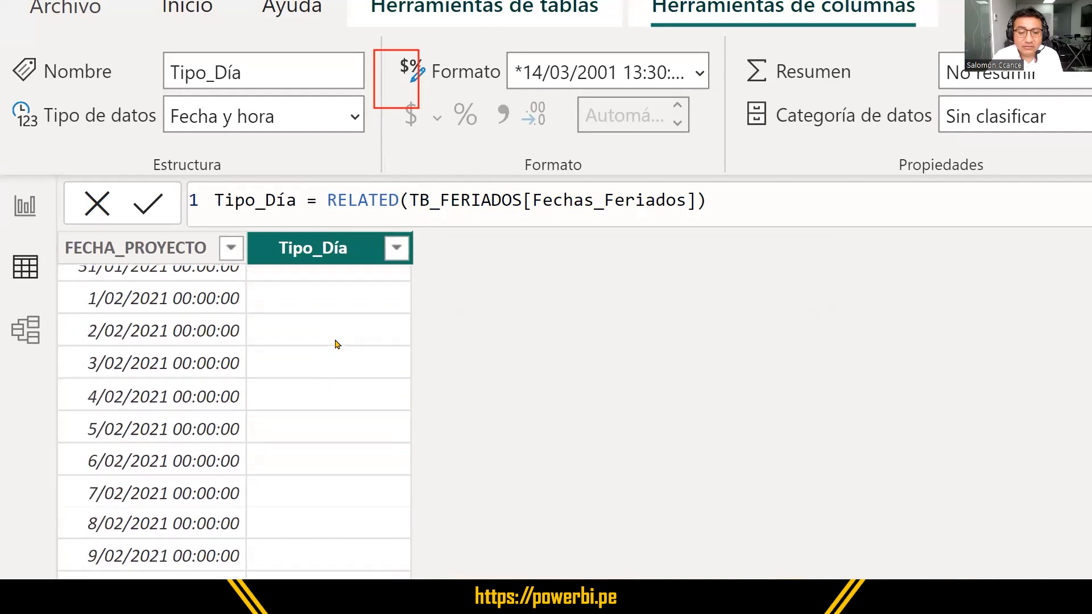
scroll(351, 363, down, 10)
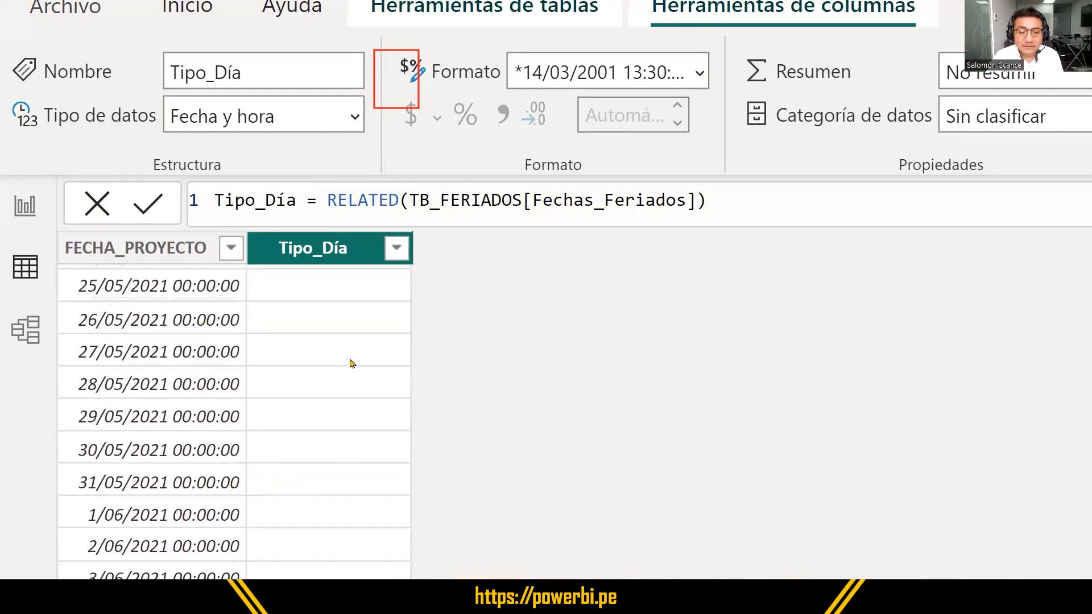
scroll(352, 363, up, 8)
scroll(351, 363, up, 2)
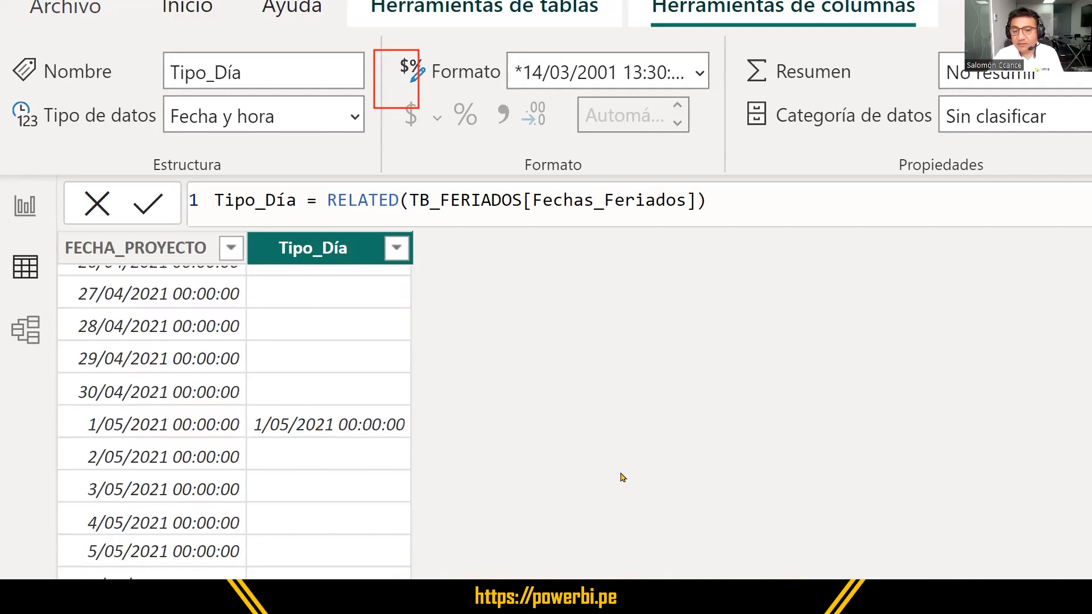
scroll(359, 445, down, 14)
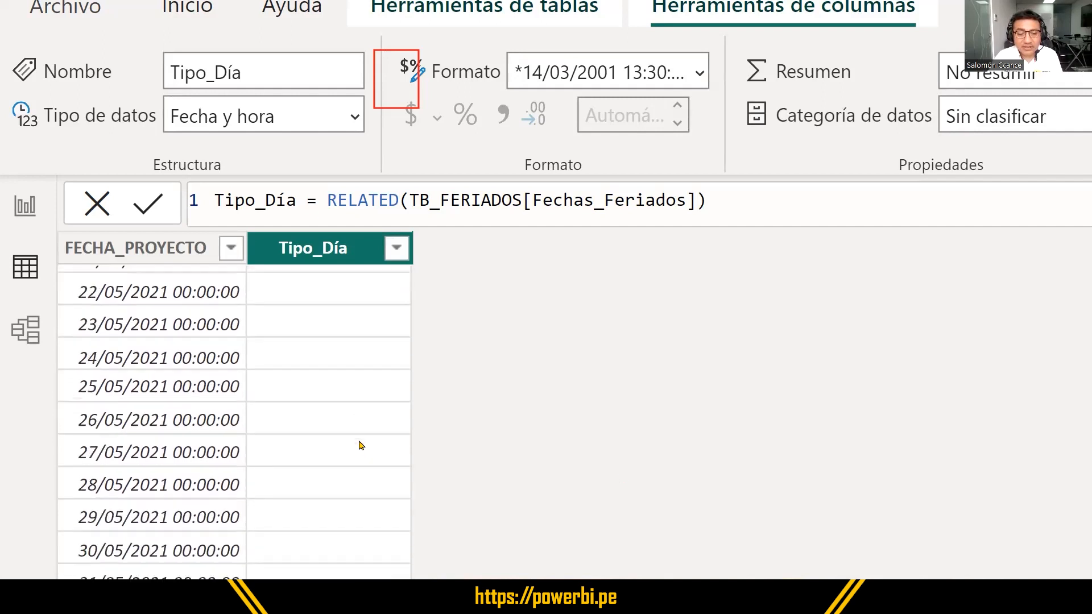
Check the mid-2021 rows of the Tipo_Día column for related holiday dates in June and July.
scroll(359, 445, down, 6)
scroll(358, 432, up, 3)
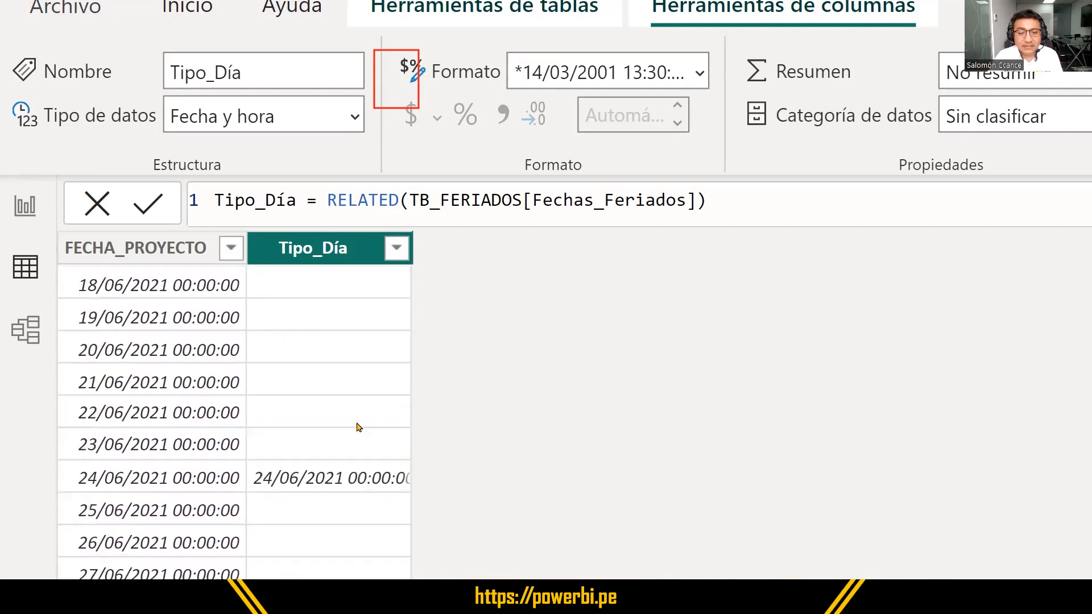
scroll(322, 437, down, 3)
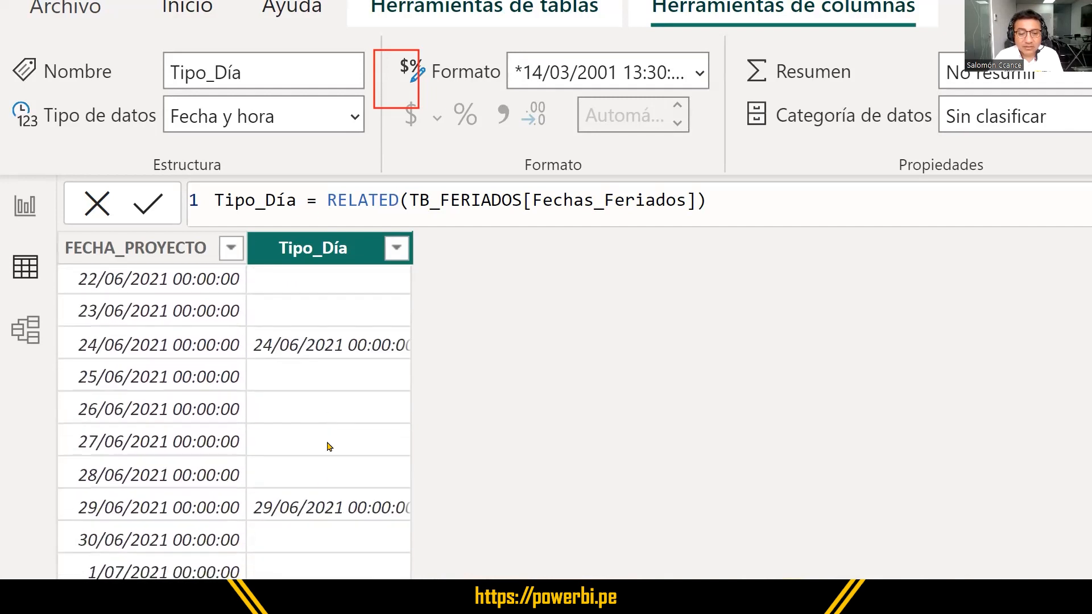
scroll(330, 512, down, 12)
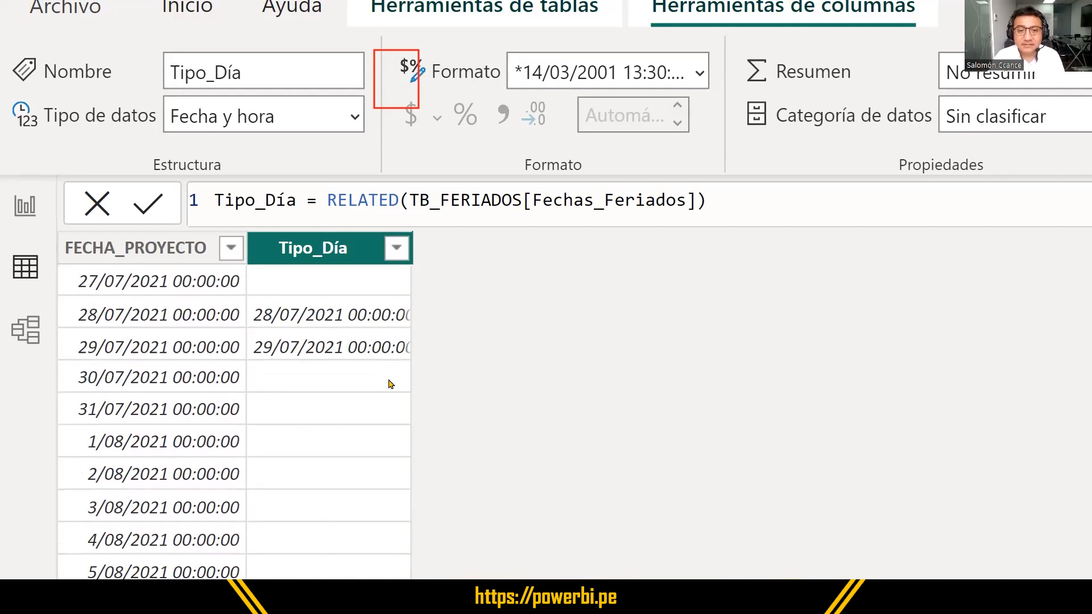
scroll(391, 384, up, 20)
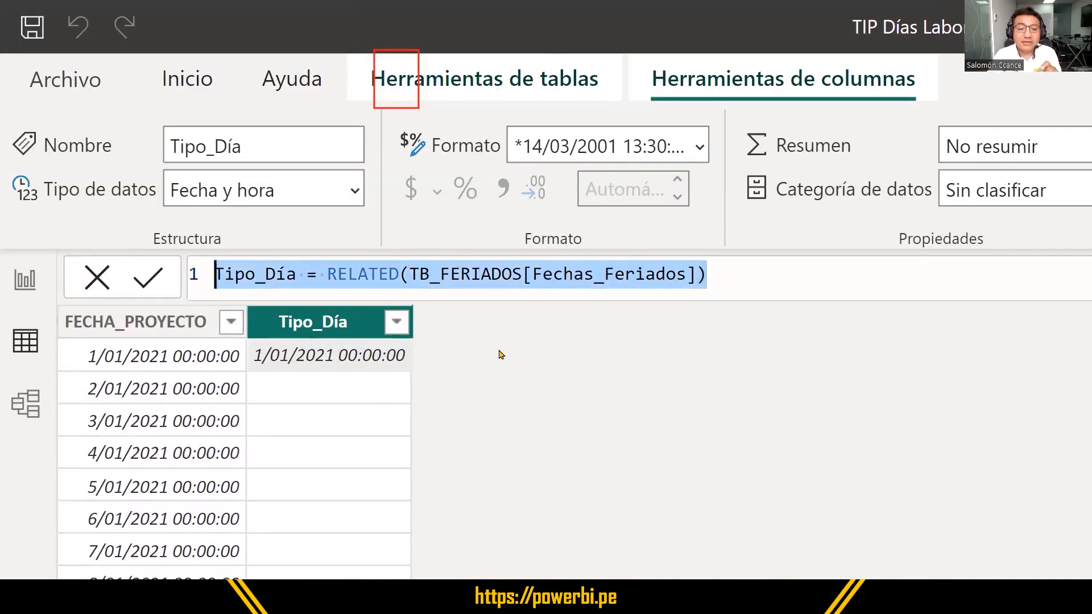
Move the RELATED expression of the Tipo_Día formula to its own line and start an IF function before it.
click(50, 450)
click(327, 272)
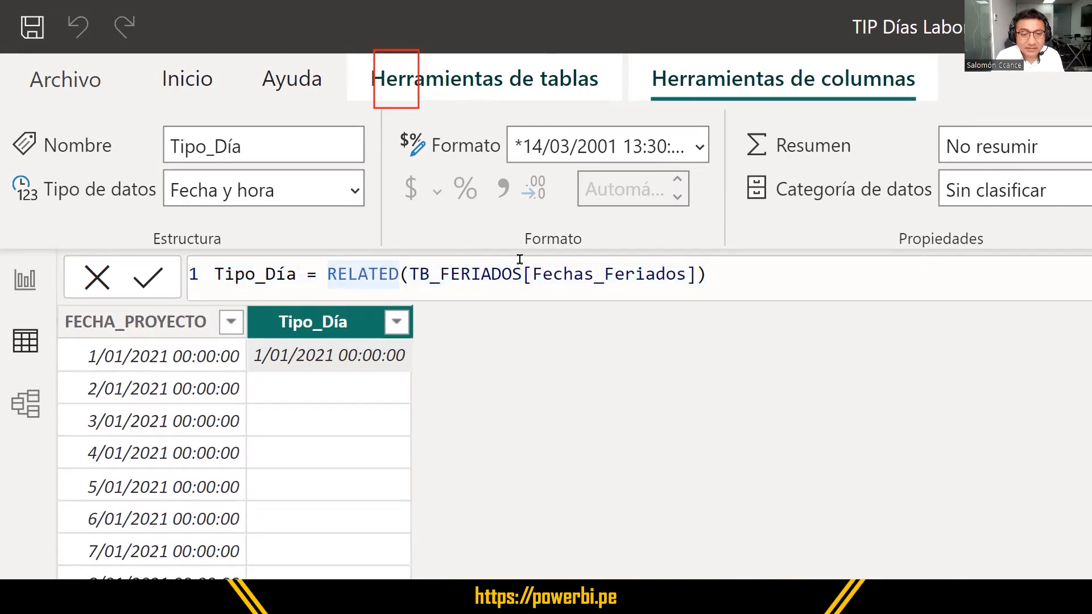
key(shift+Return)
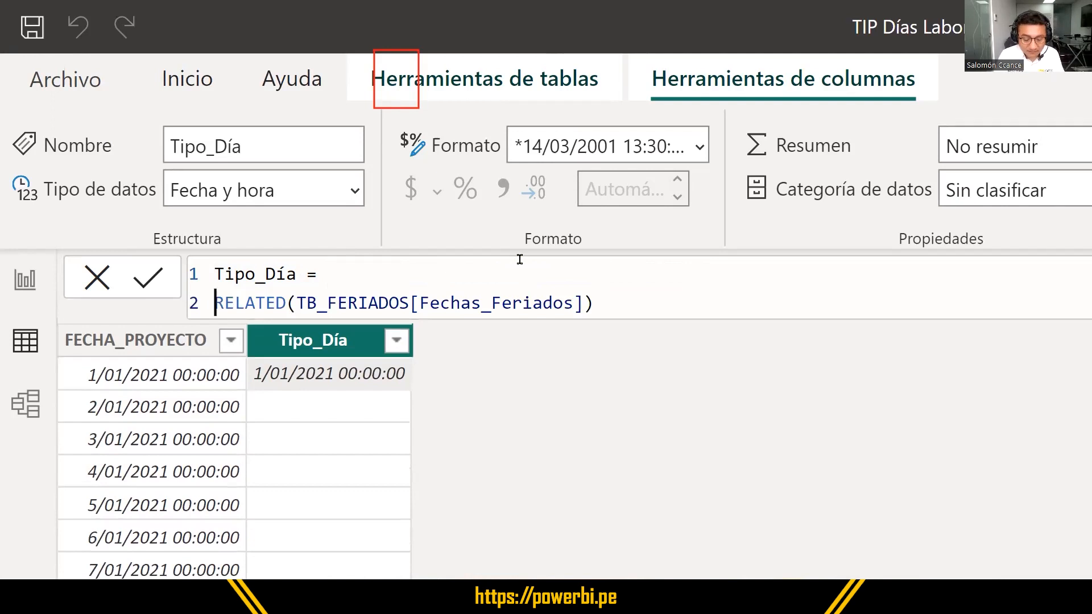
key(Caps_Lock)
text(IF()
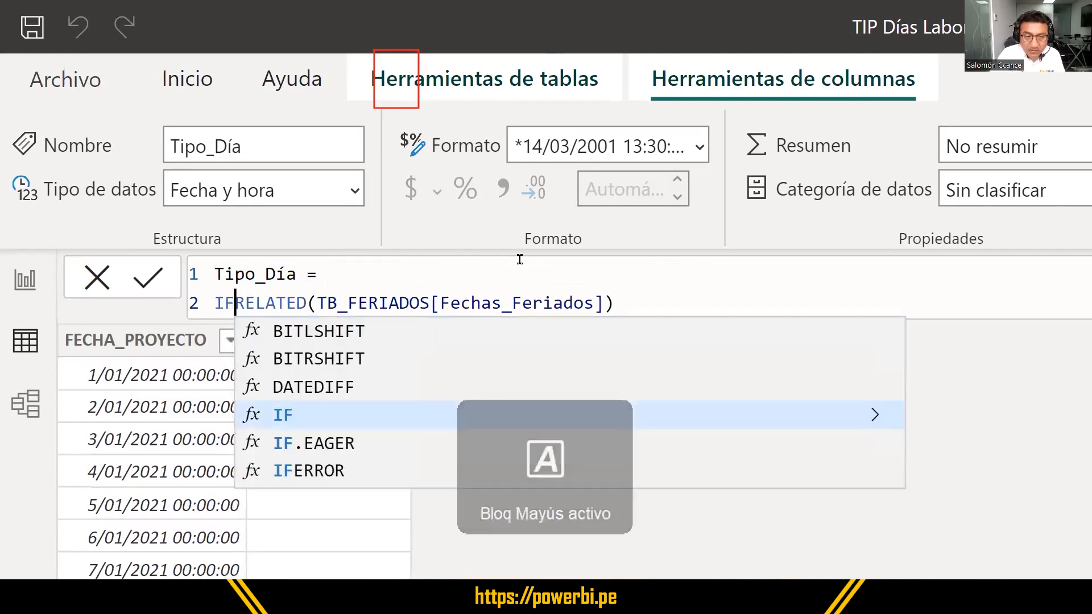
Wrap RELATED(TB_FERIADOS[Fechas_Feriados]) in NOT(ISBLANK()) as the logical test of the IF function.
key(End)
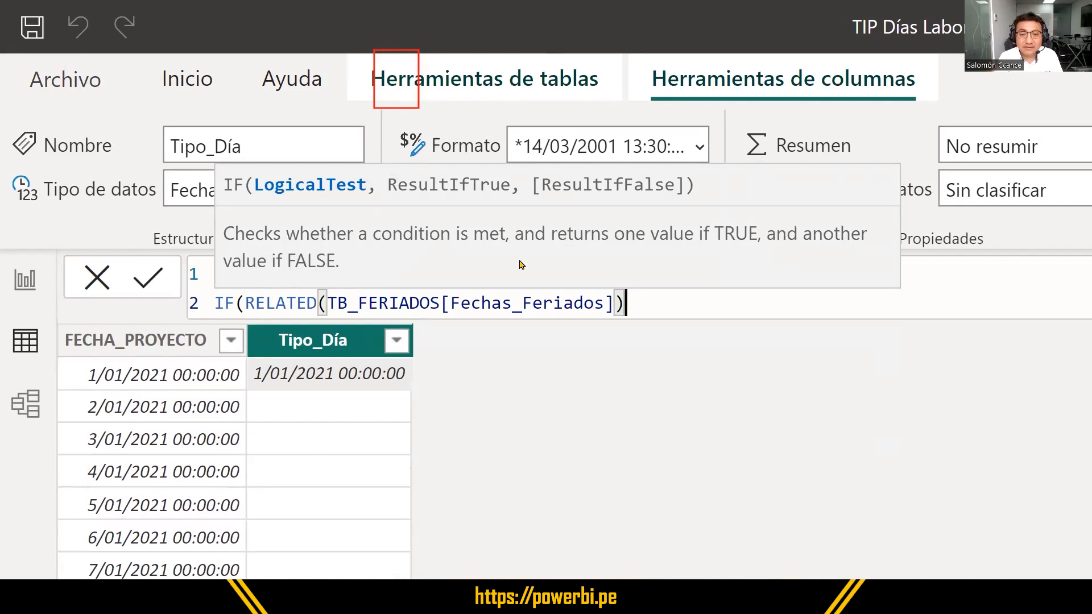
key(Left)
key(Left)
key(Left)
key(Left)
key(Left)
key(Left)
key(Left)
key(Left)
key(Left)
key(Left)
key(Left)
key(Left)
key(Left)
key(Left)
key(Left)
key(Left)
key(Left)
key(Left)
key(Left)
key(Left)
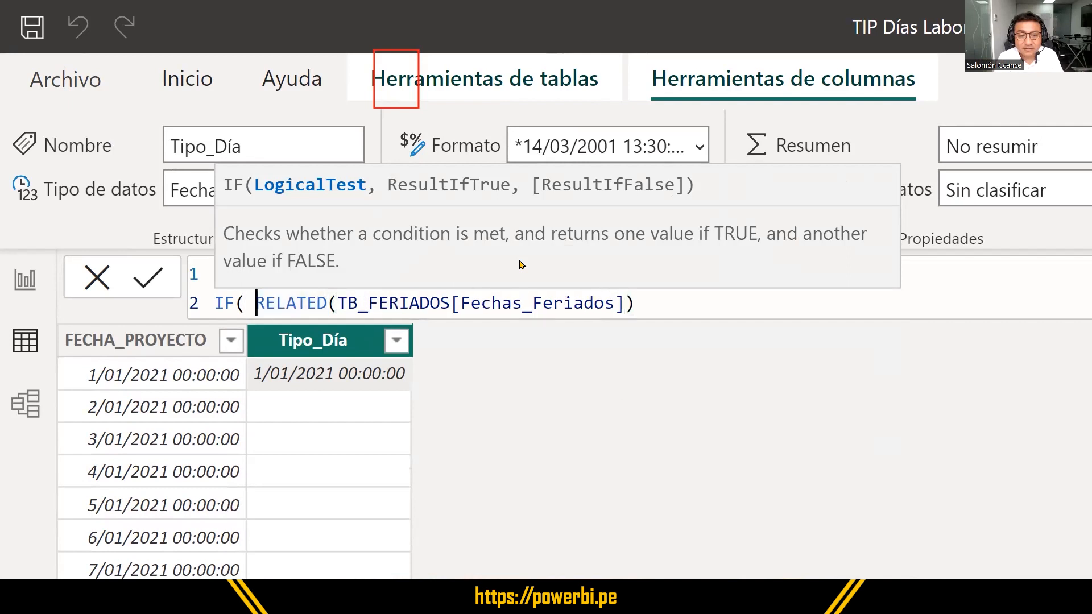
key(Left)
key(Left)
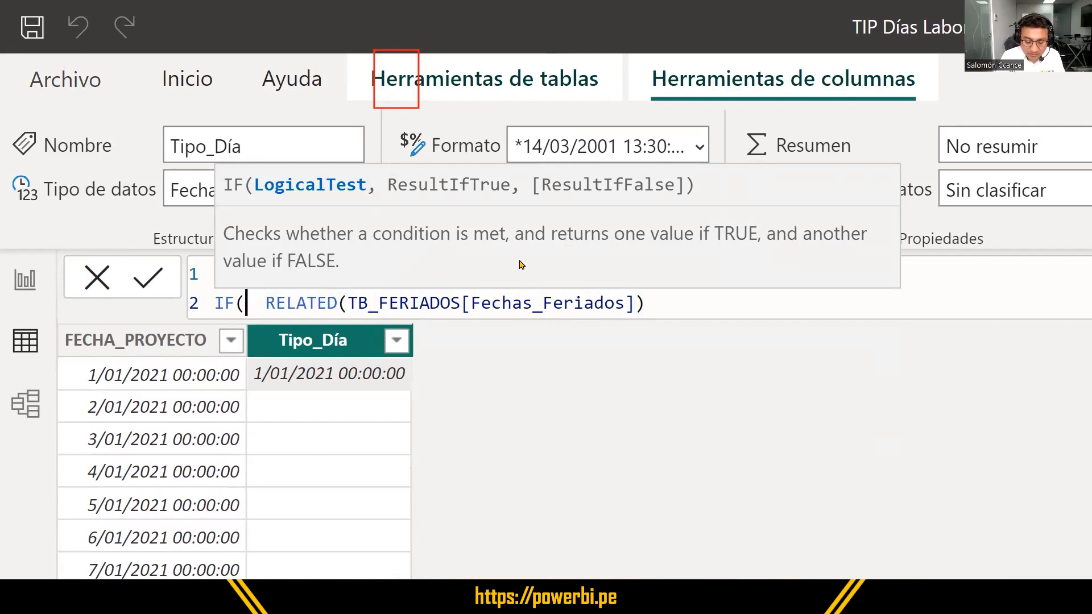
text(NOT()
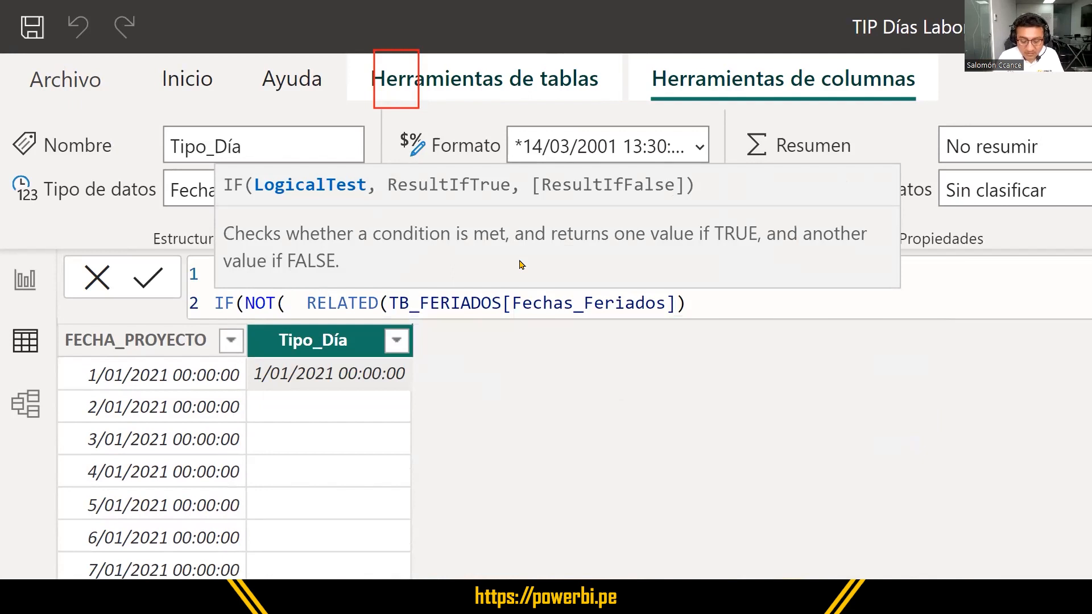
text(ISB)
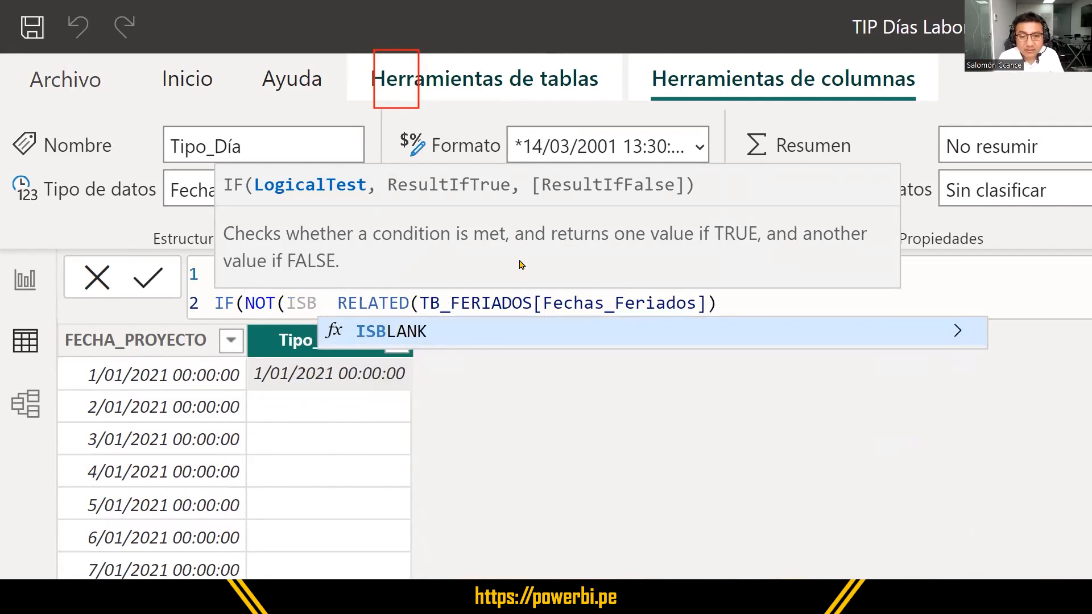
key(Tab)
key(Delete)
key(Delete)
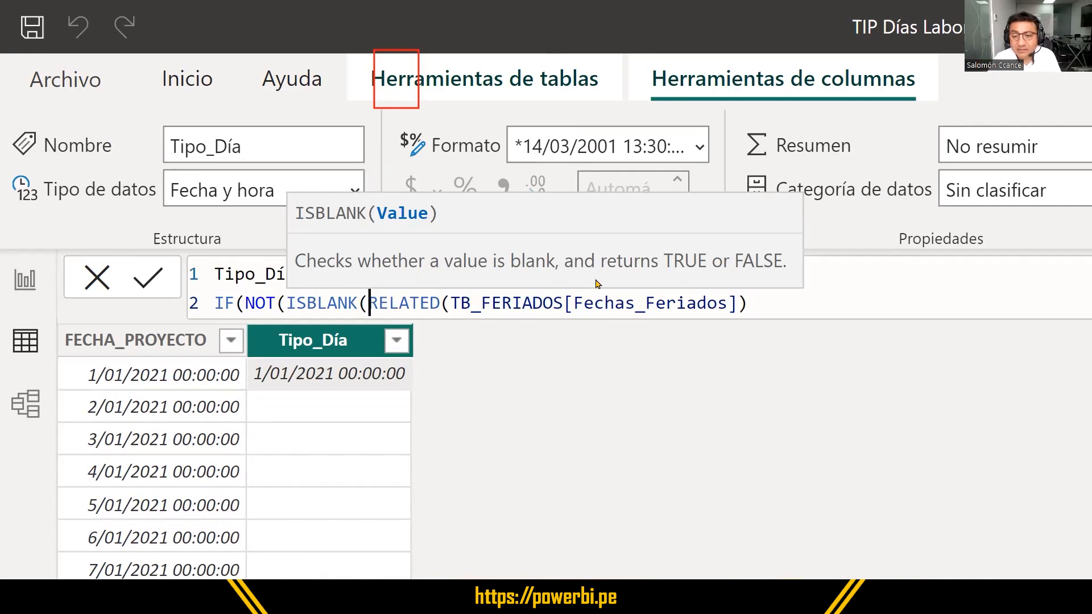
click(763, 309)
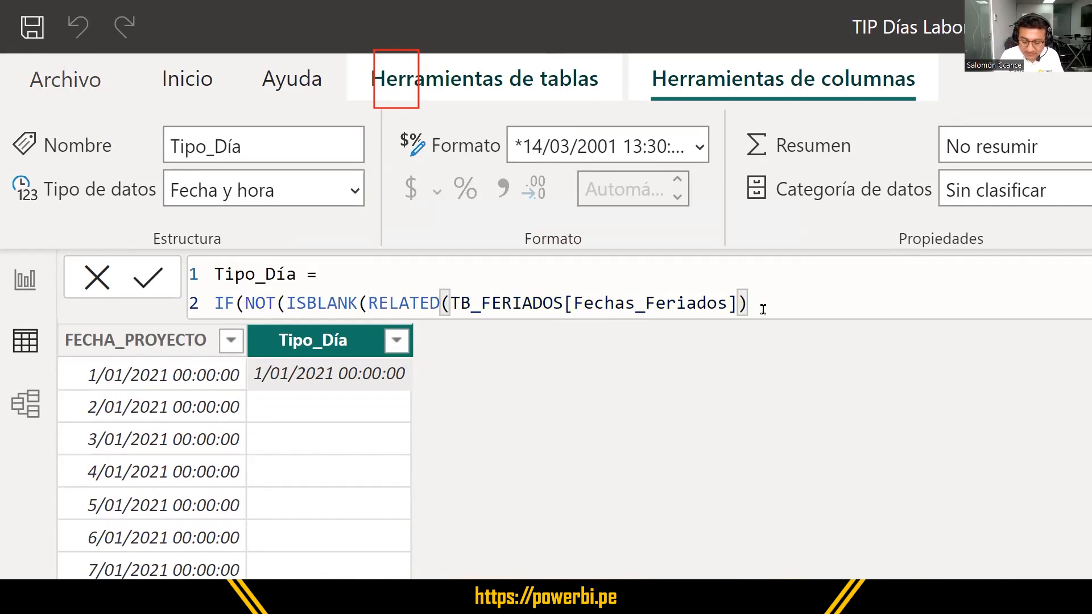
text())
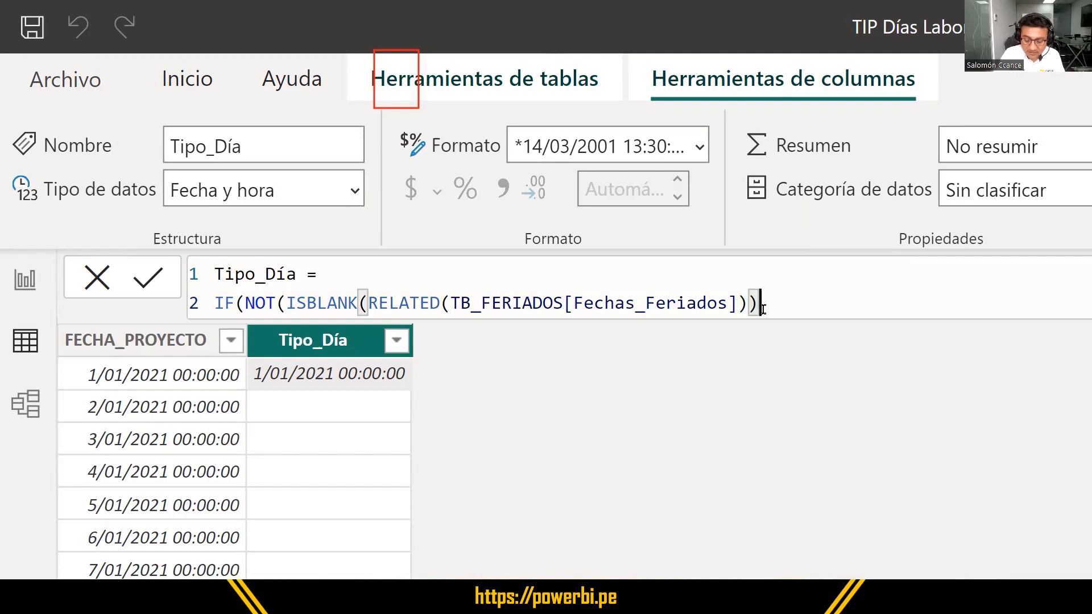
text())
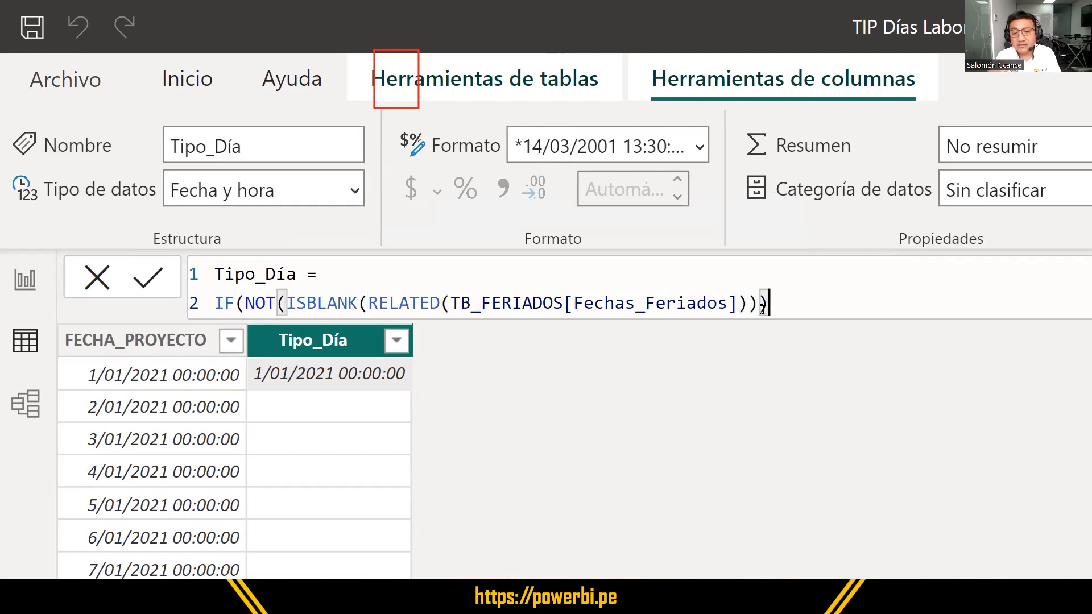
Make the IF return "FERIADO" when true and BLANK() otherwise, and apply the Tipo_Día formula.
text(,)
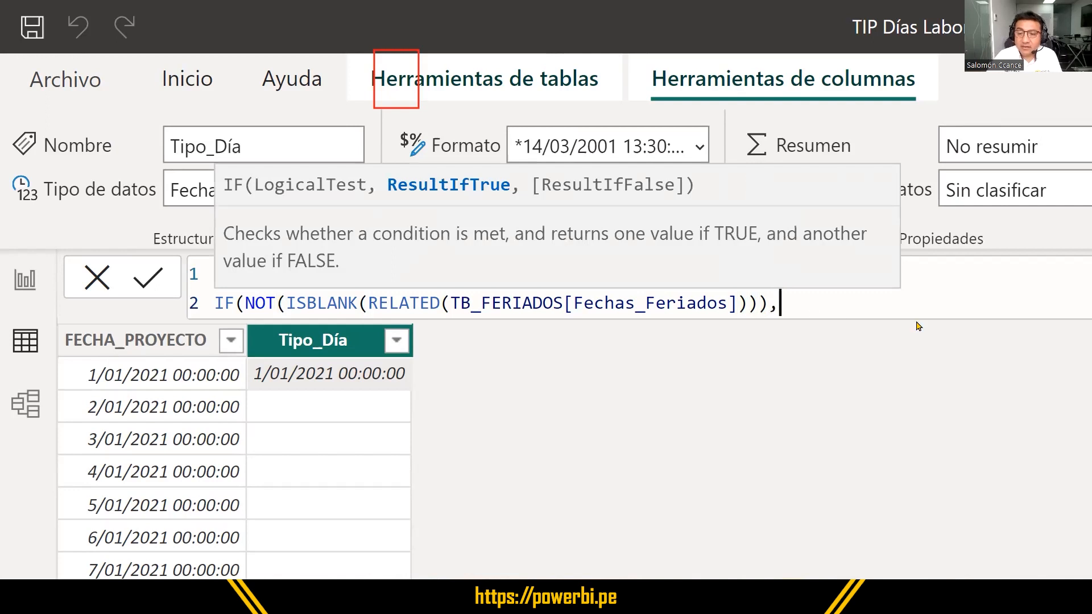
text(")
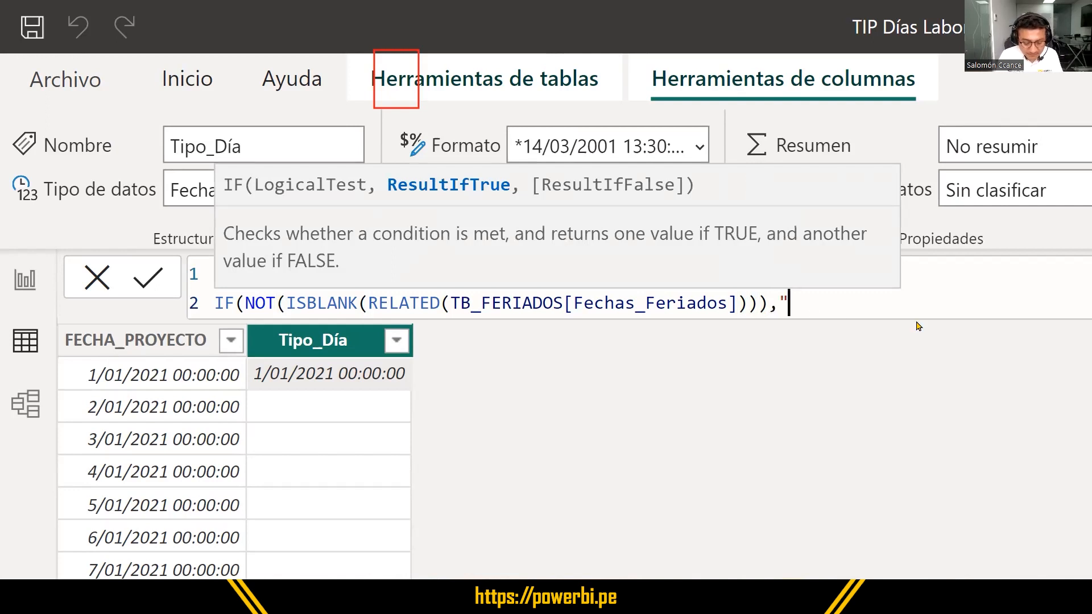
text(FERIADO",)
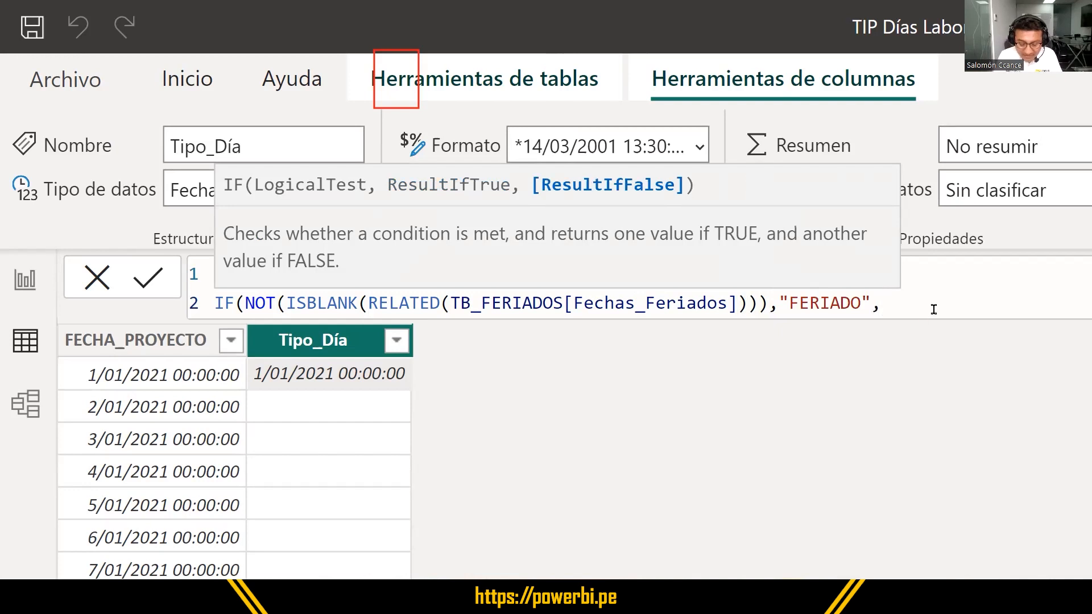
text(BLANK()))
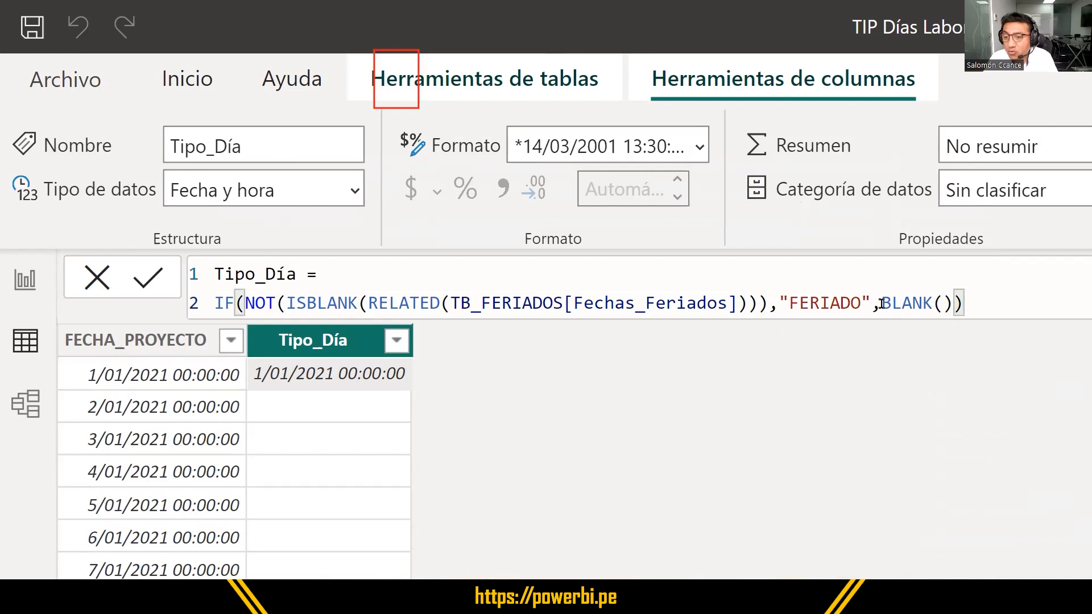
drag(881, 303, 966, 300)
click(977, 302)
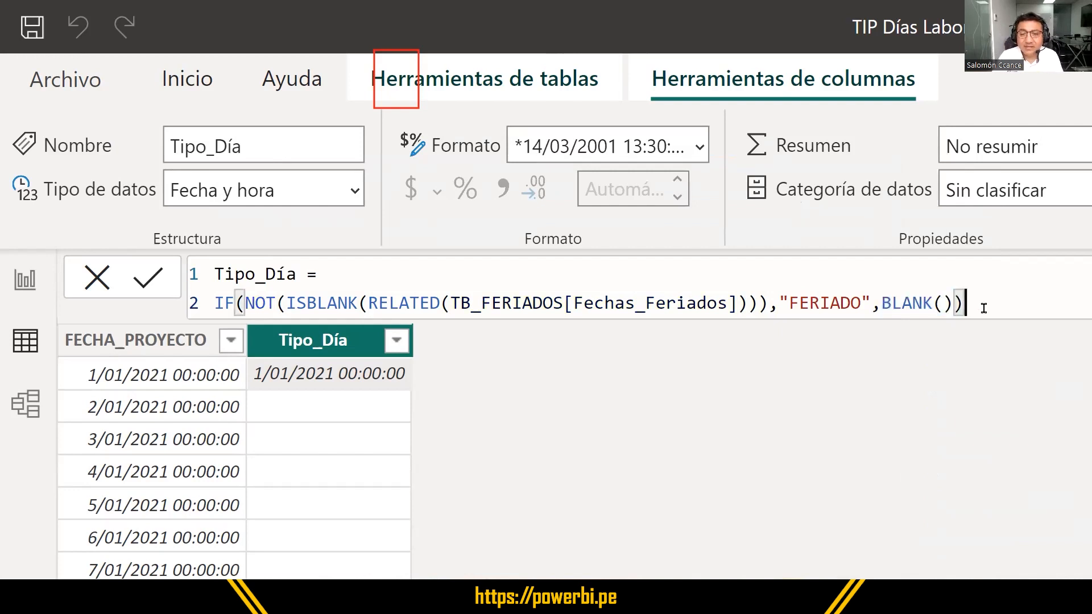
key(Return)
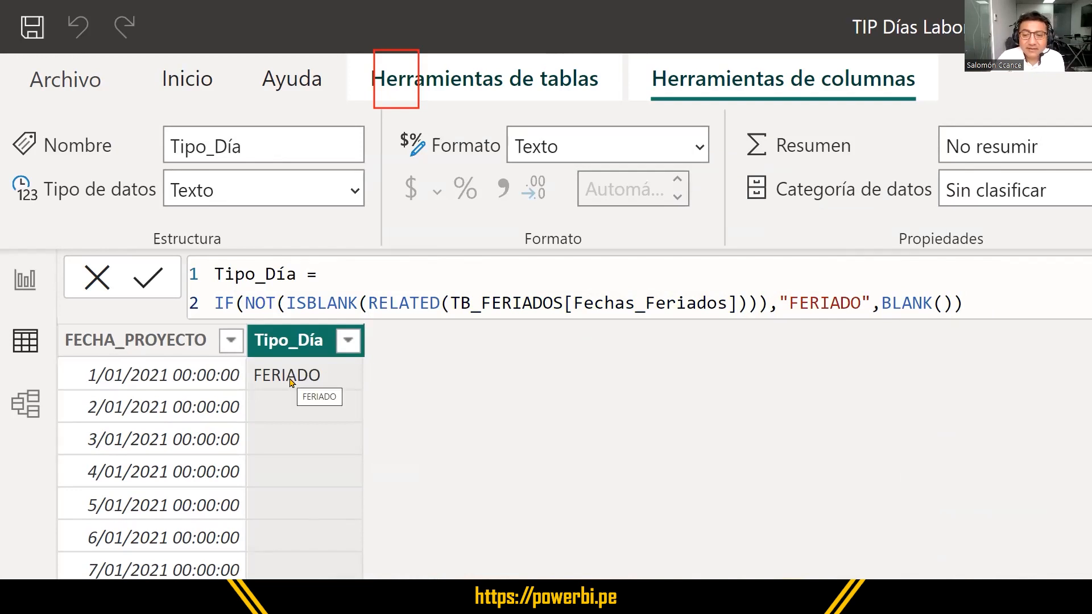
Review the NOT(ISBLANK()) condition and the "FERIADO" result in the Tipo_Día formula.
drag(780, 302, 246, 299)
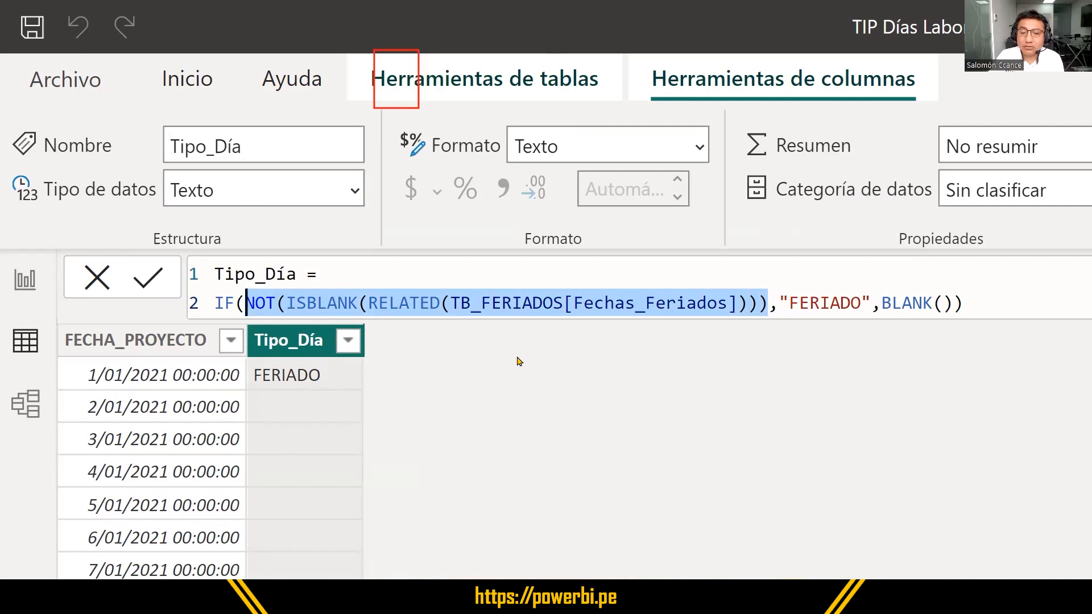
click(821, 303)
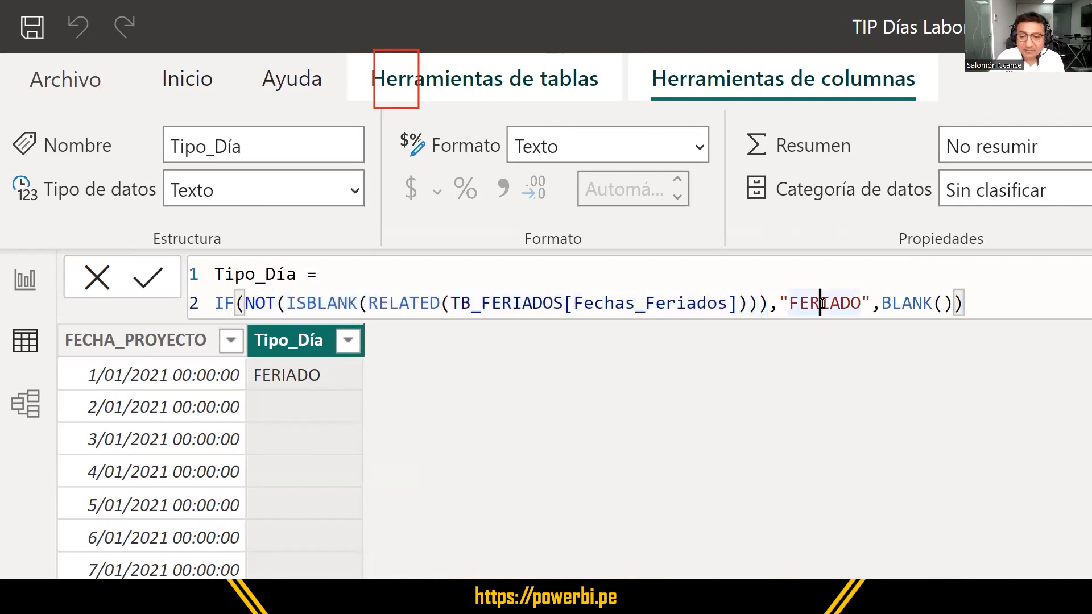
key(ctrl+a)
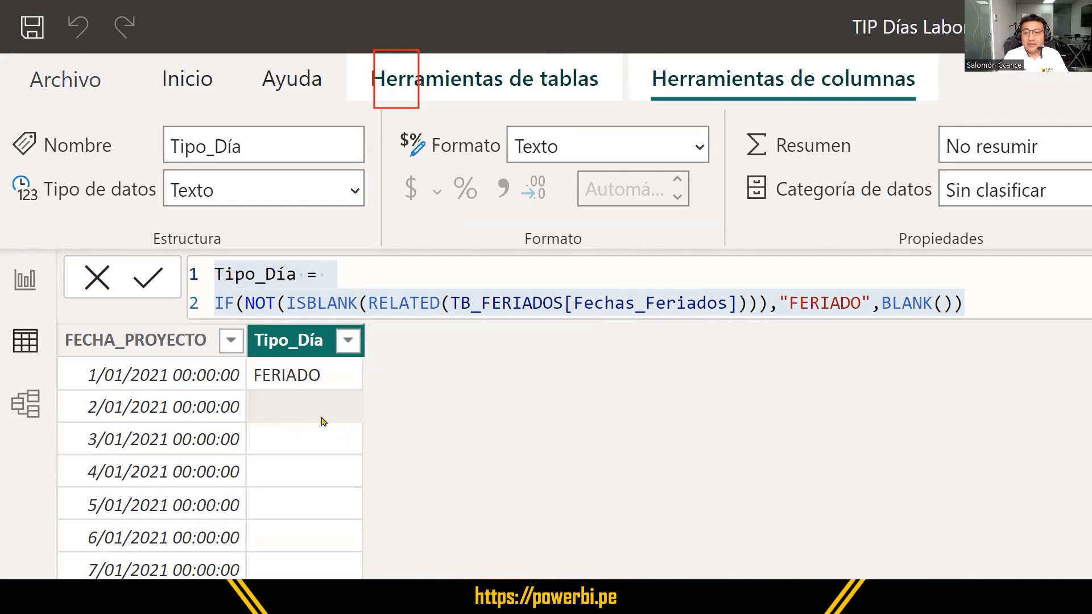
Split the Tipo_Día formula so that BLANK() and the closing parenthesis of IF each stand on their own line.
drag(882, 302, 954, 303)
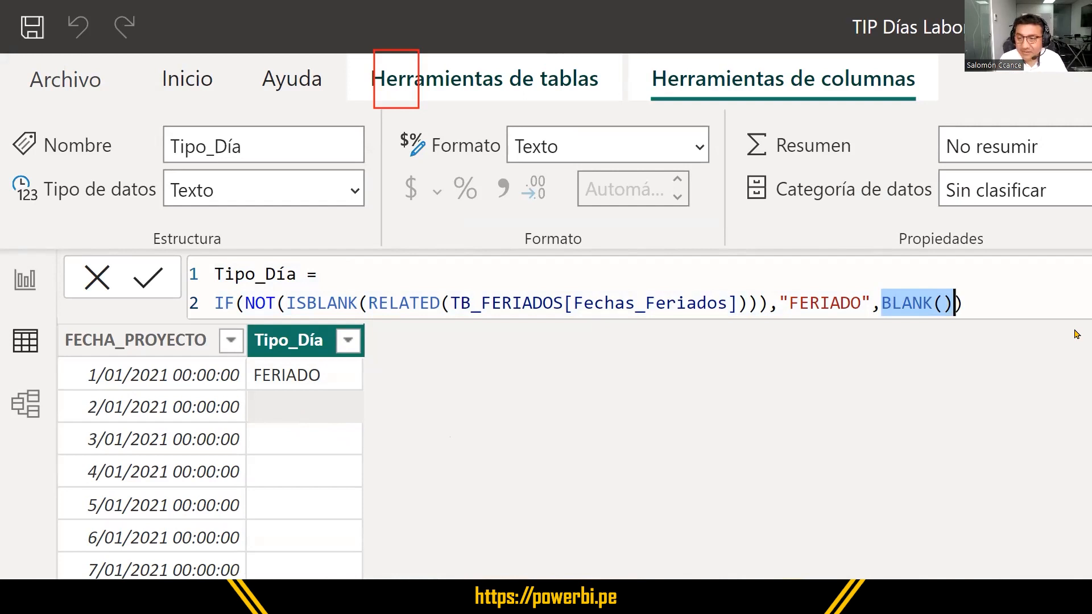
key(Left)
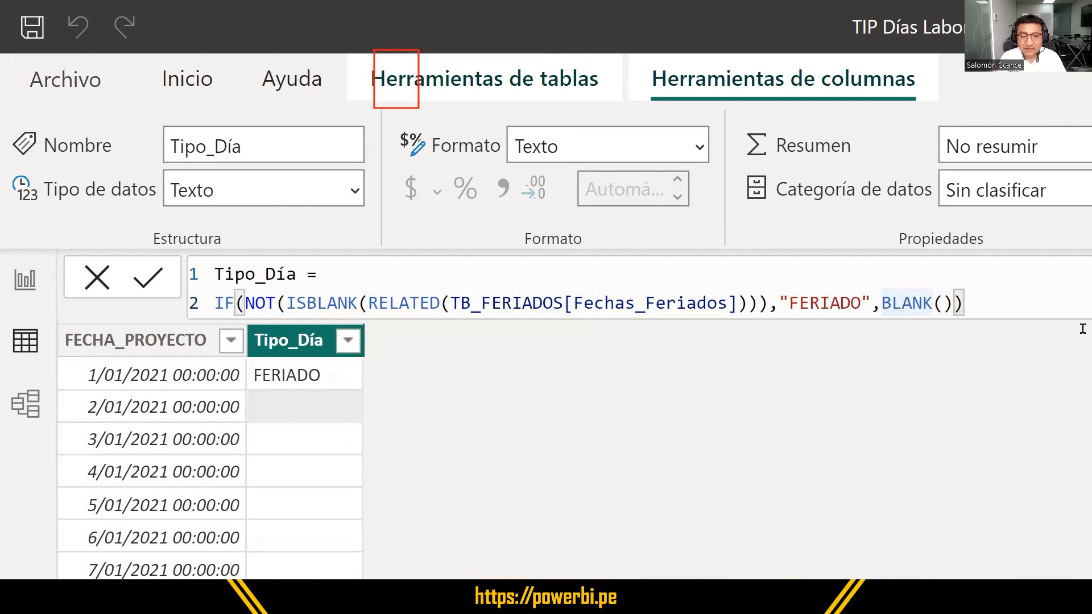
key(shift+Return)
key(Right)
key(Right)
key(Right)
key(Right)
key(Right)
key(Right)
key(Right)
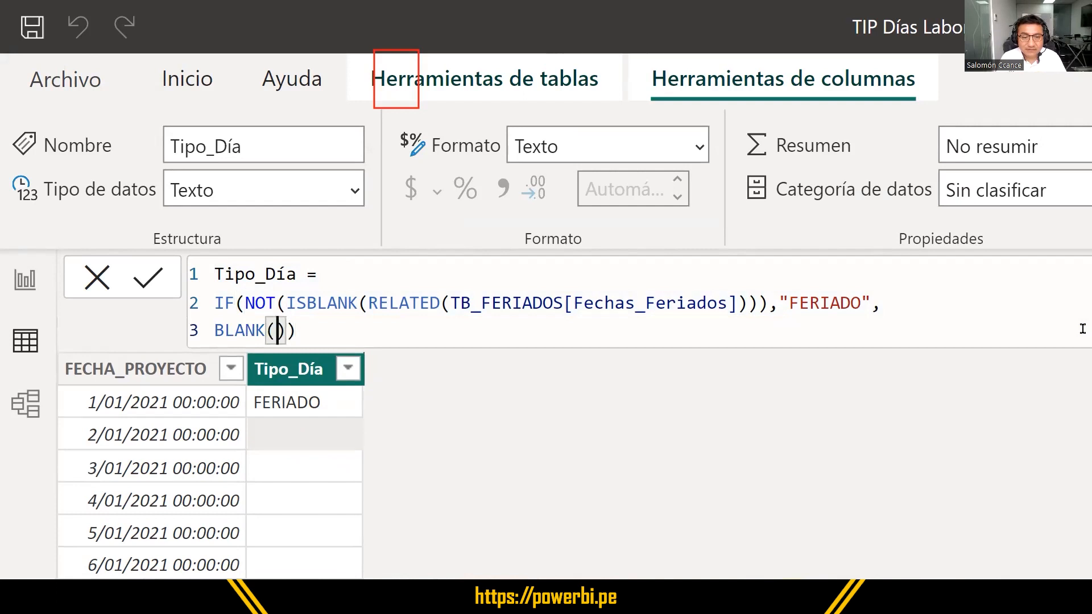
key(shift+Return)
key(Up)
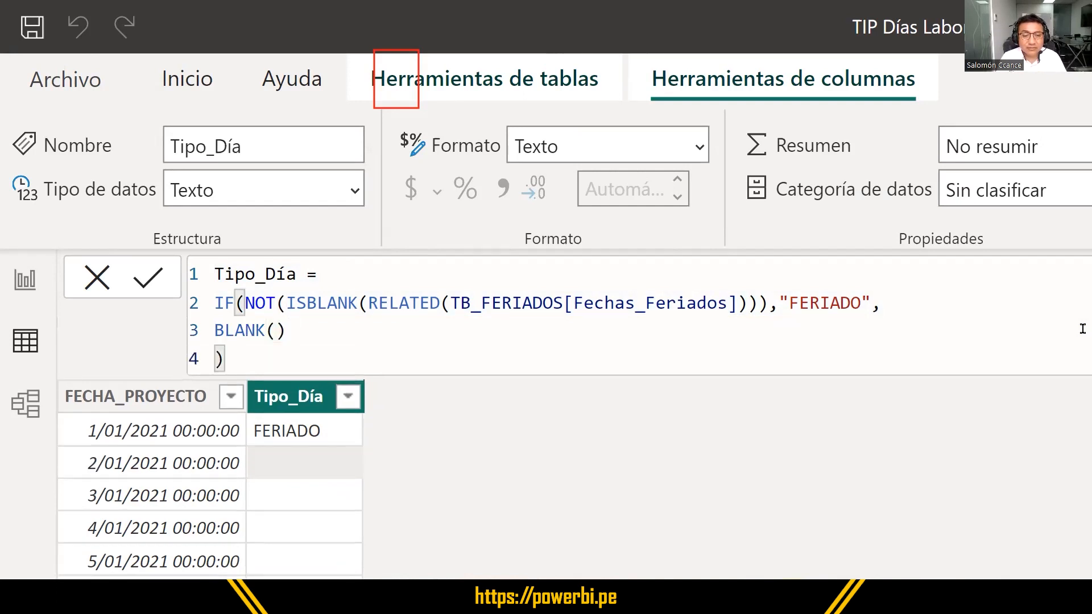
Replace BLANK() in the Tipo_Día formula with a nested IF function as the result for non-holidays.
key(shift+Right)
key(shift+Right)
key(shift+Right)
key(shift+Right)
key(shift+Right)
key(shift+Right)
key(shift+Right)
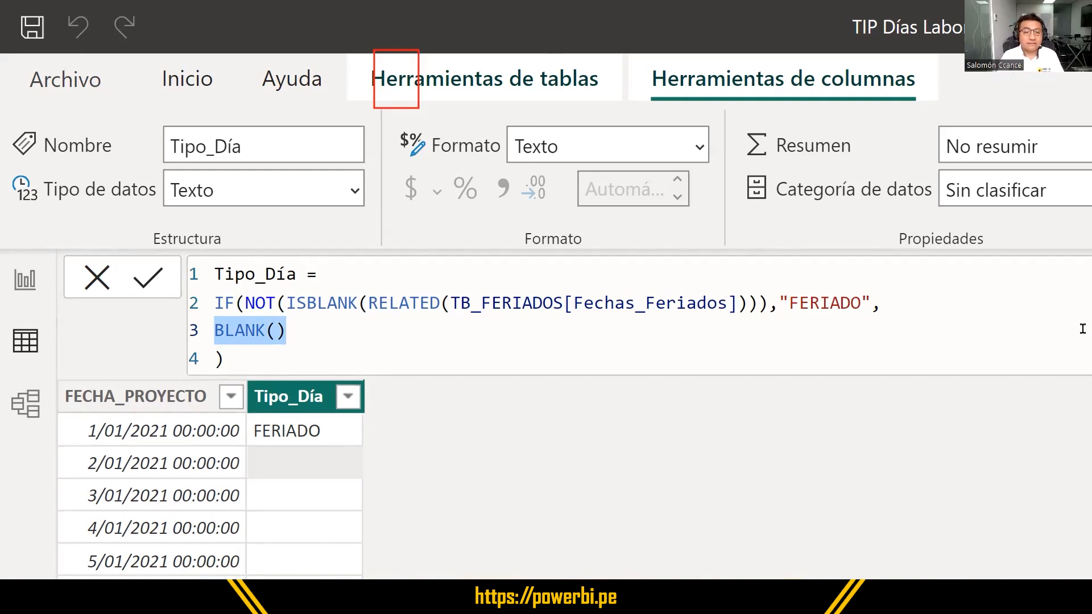
text(IF)
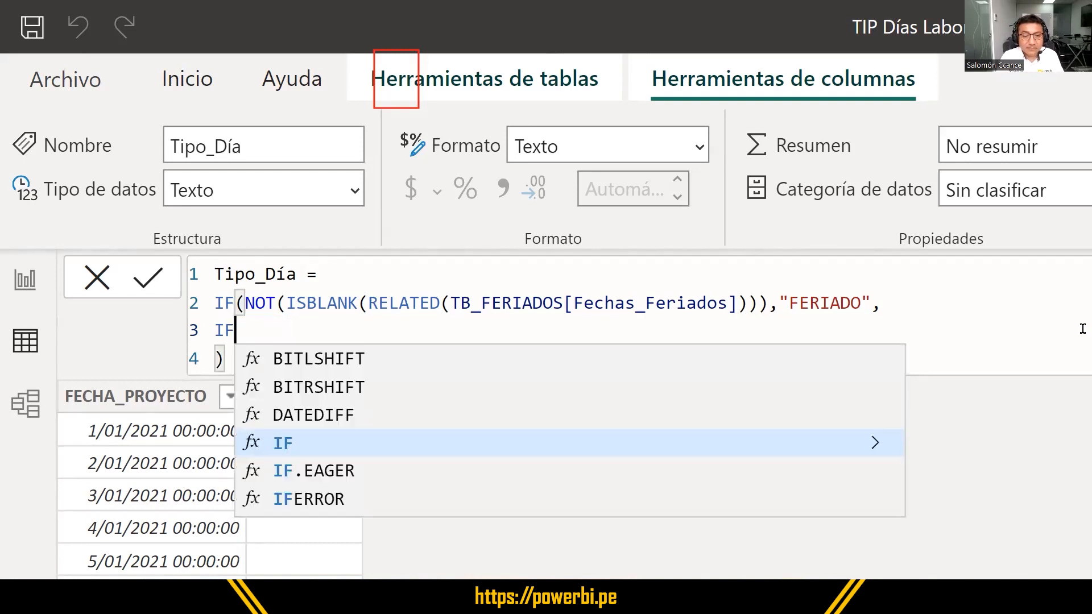
text(()
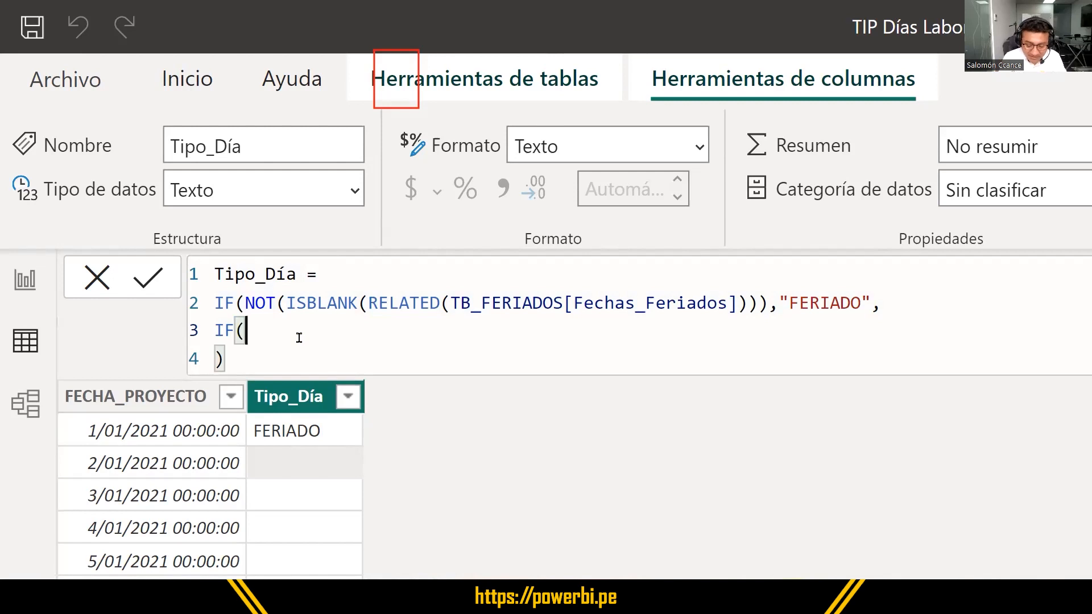
Enter WEEKDAY(DAX_FECHA_PROY[FECHA_PROYECTO],2) as the start of the nested IF's logical test.
text(WE)
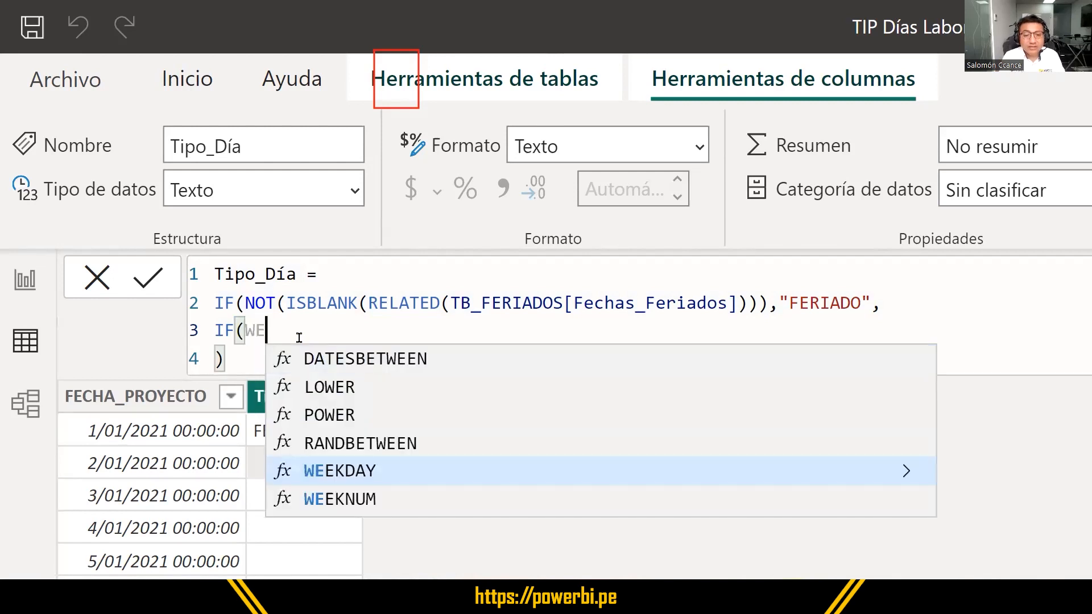
key(Tab)
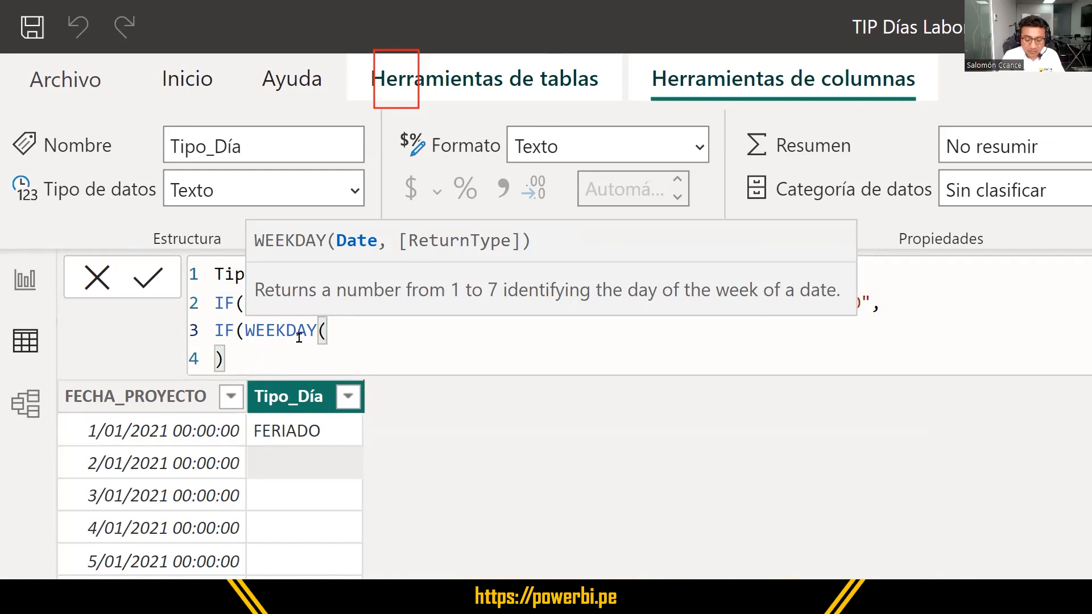
text(FECHA)
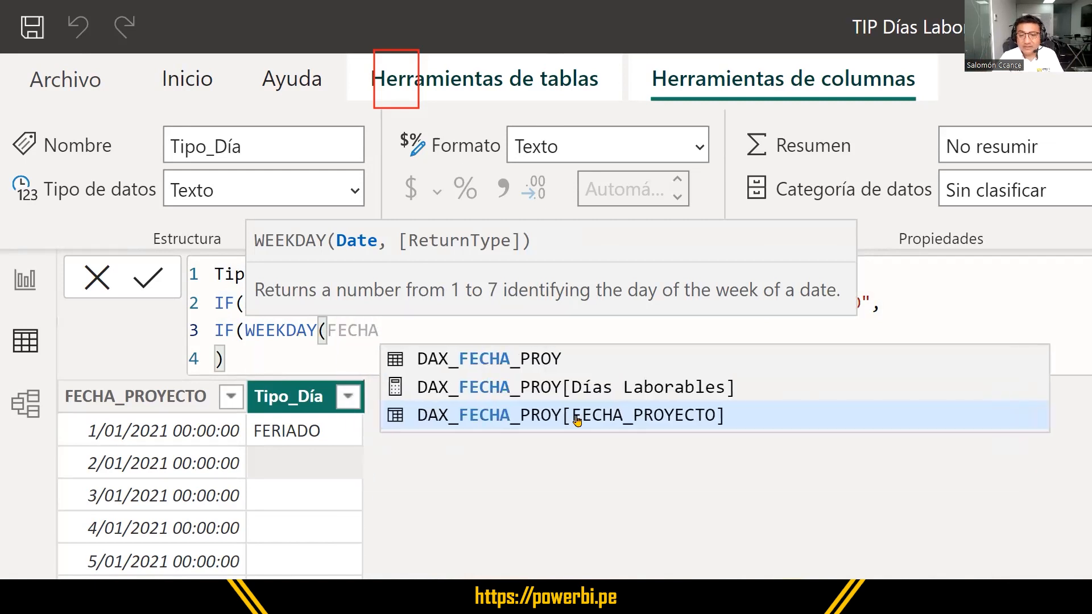
click(578, 418)
text(,)
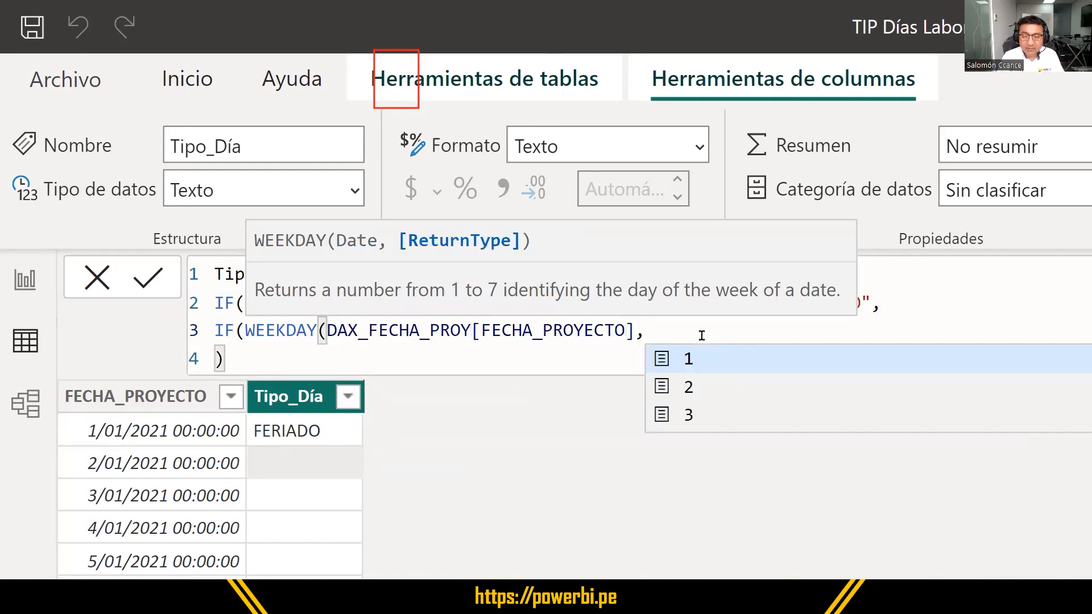
key(Down)
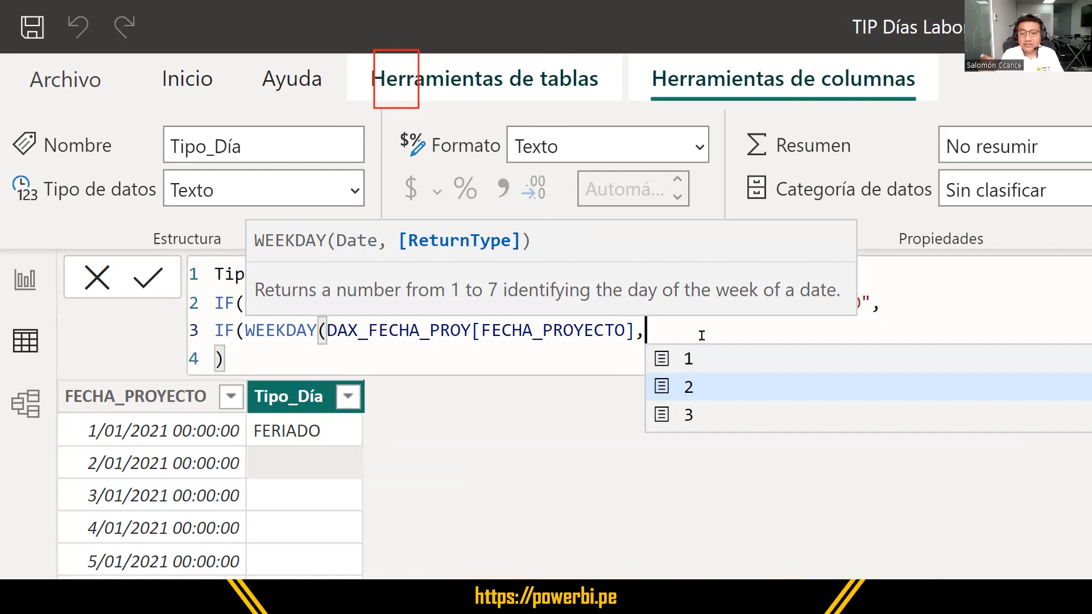
text(2)
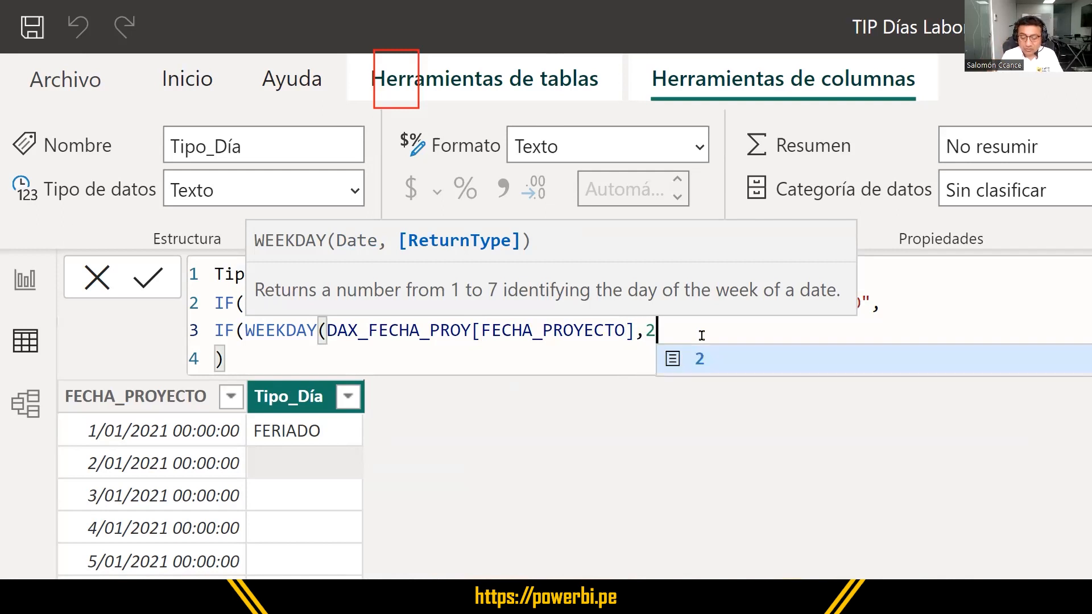
text())
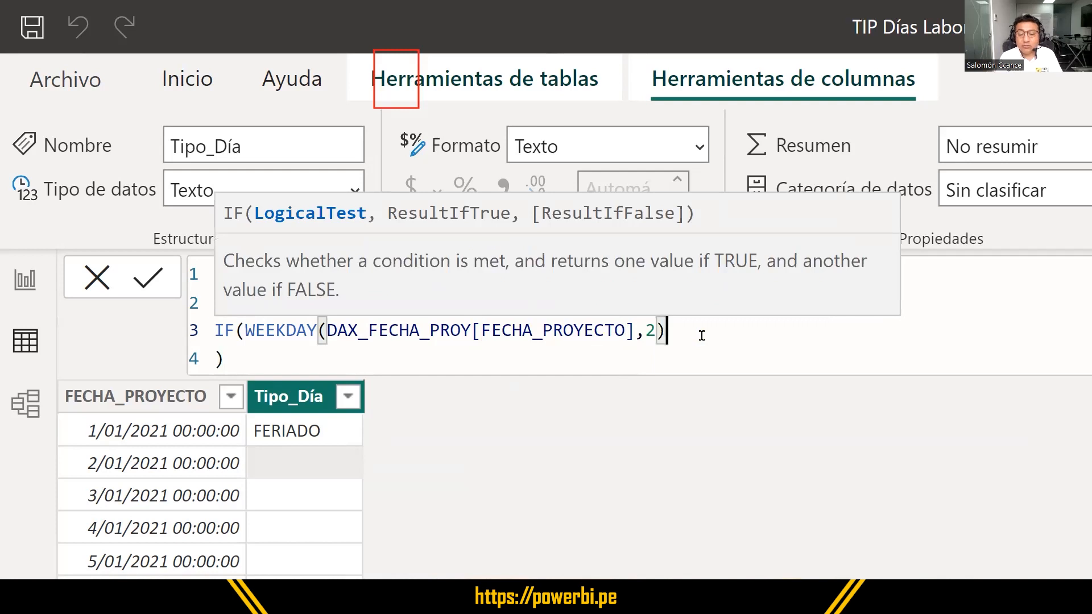
Review the complete WEEKDAY expression inside the nested IF.
key(shift+Left)
key(shift+Left)
key(shift+Left)
key(shift+Left)
key(shift+Left)
key(shift+Left)
key(shift+Left)
key(shift+Left)
key(shift+Left)
key(shift+Left)
key(shift+Left)
key(shift+Left)
key(shift+Left)
key(shift+Left)
key(shift+Left)
key(shift+Left)
key(shift+Left)
key(shift+Left)
key(shift+Left)
key(shift+Left)
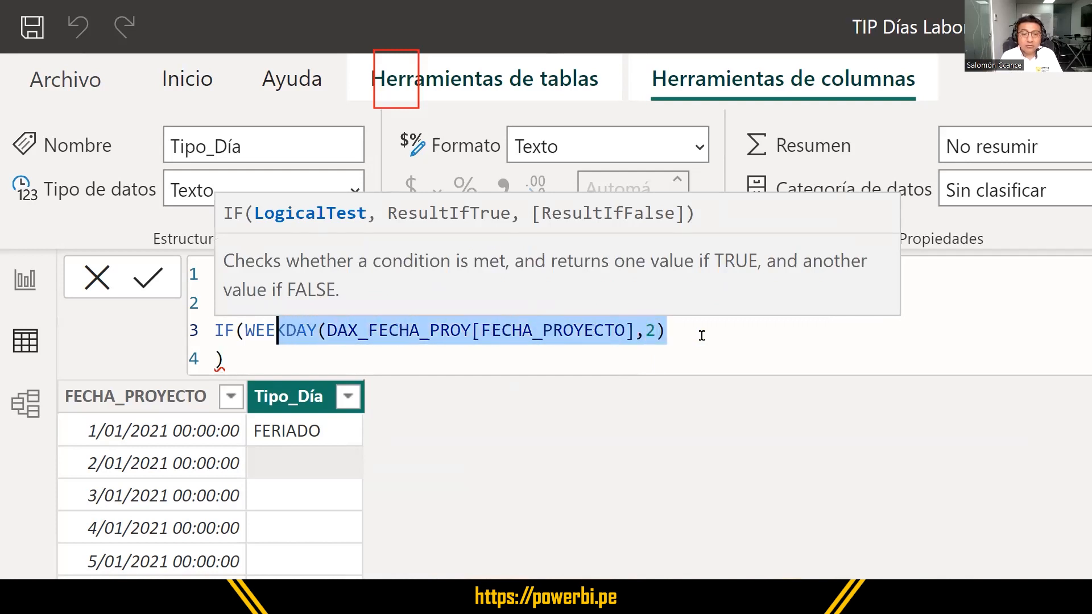
key(shift+Left)
key(shift+Left)
key(shift+Left)
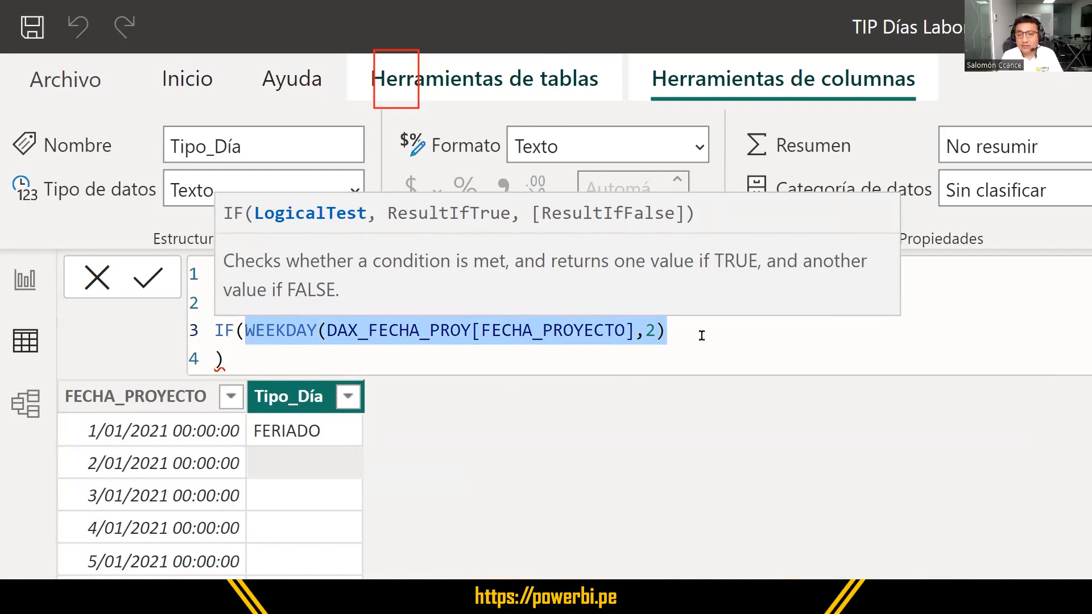
click(702, 336)
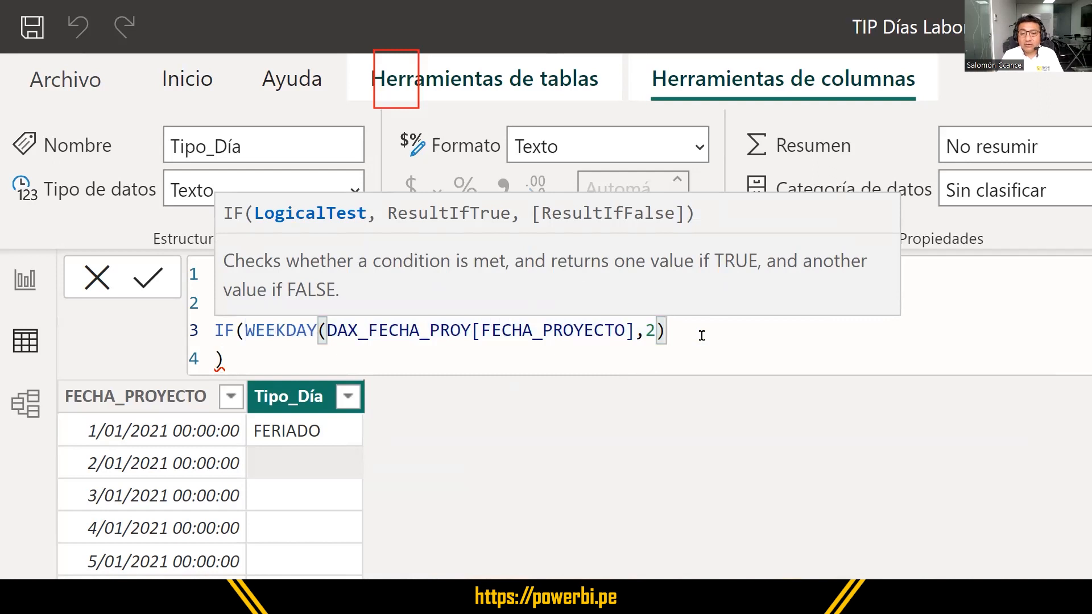
Complete the nested IF with <=5, returning "LABORABLE" when true and "FIN DE SEMANA" otherwise, and apply the Tipo_Día formula.
text(<=5)
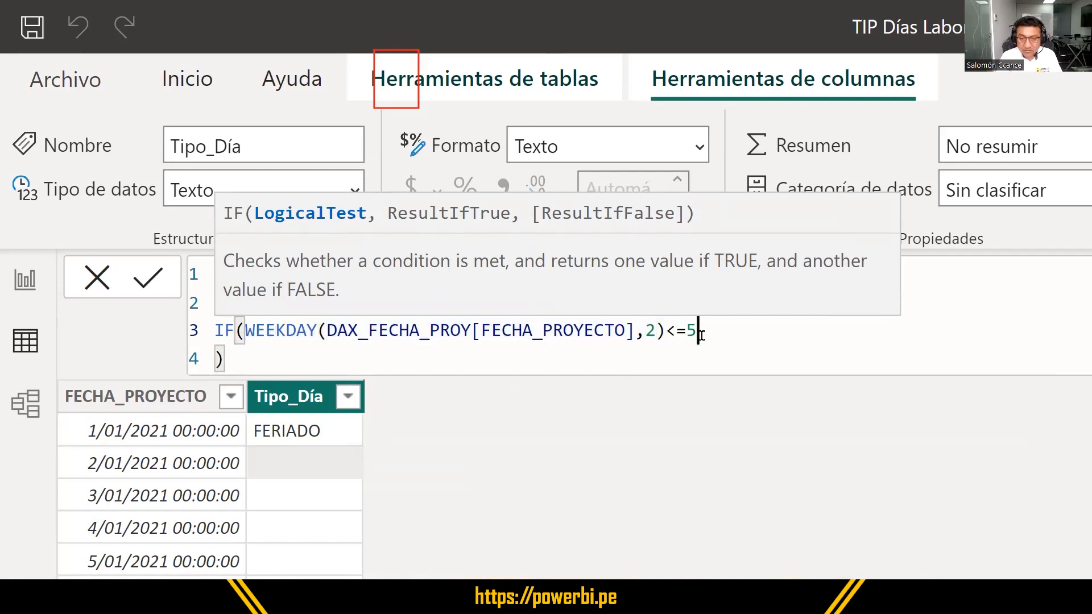
text(,)
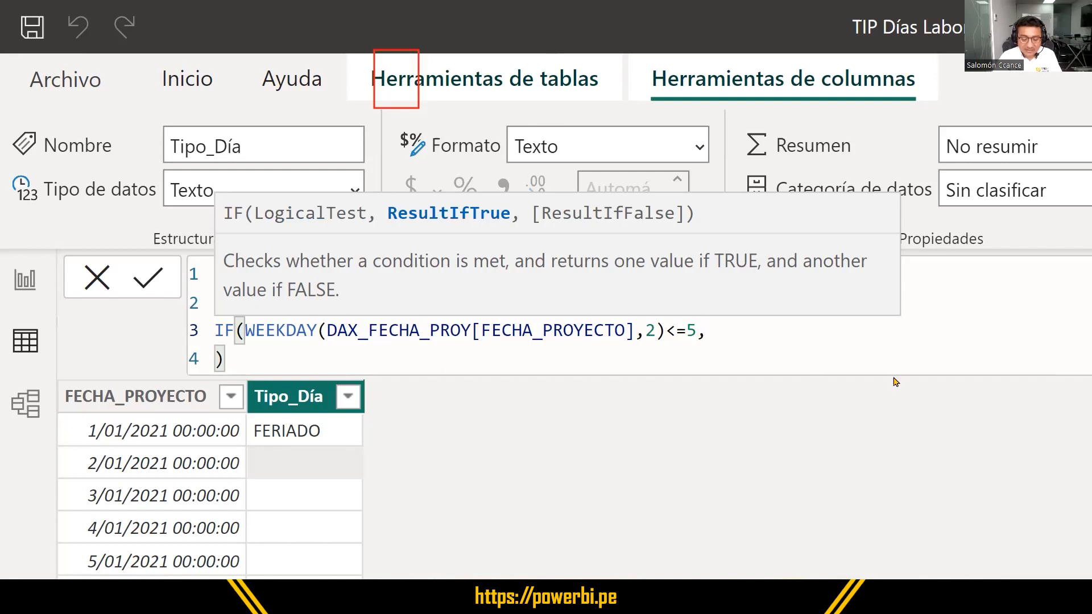
text(")
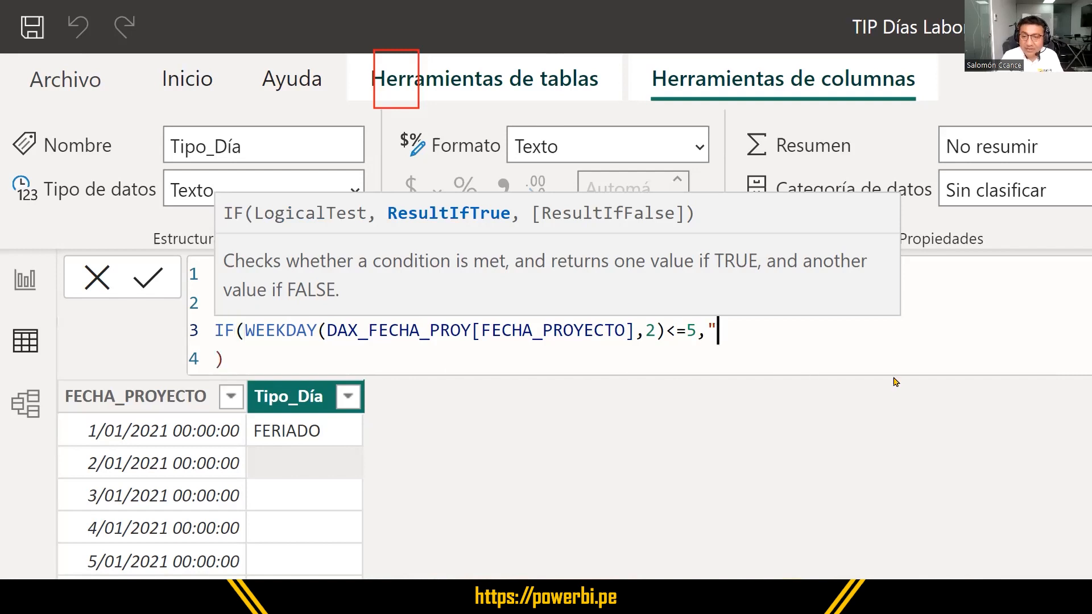
text(LABORABLE")
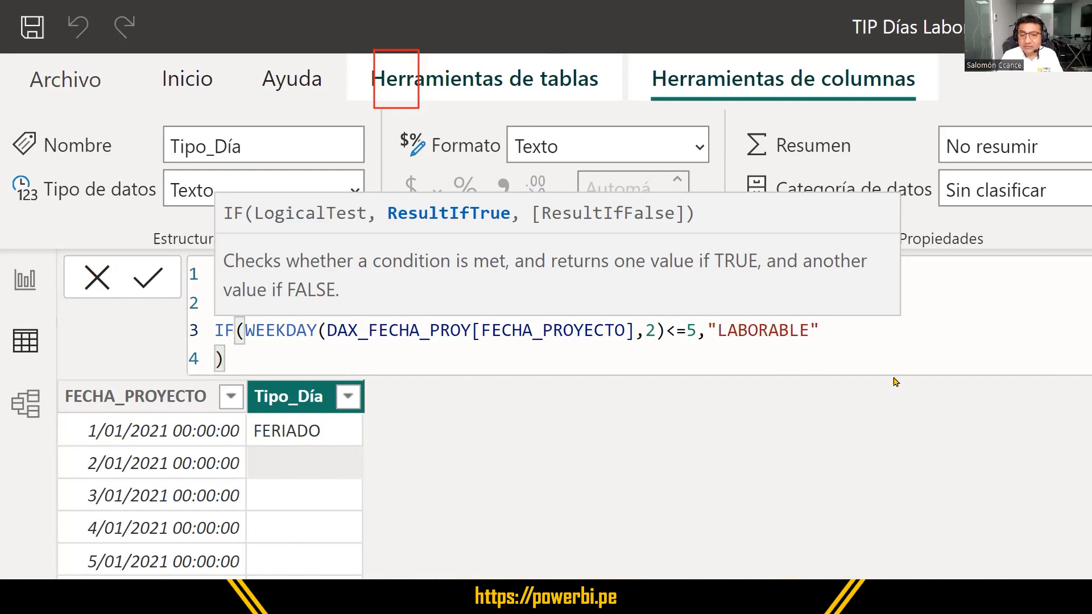
text(,)
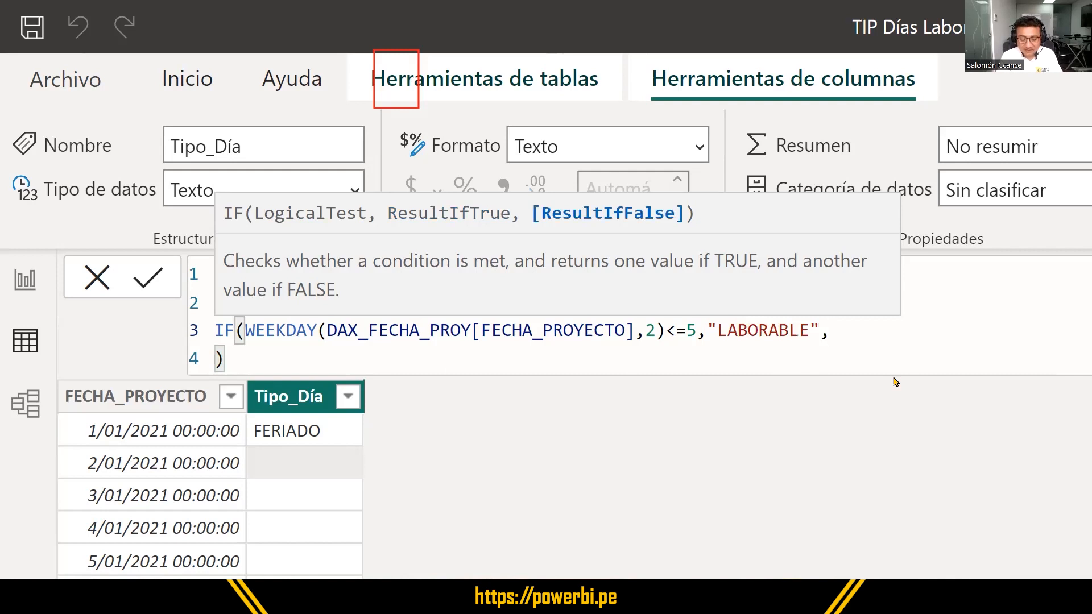
text("FIN DE SEMANA"))
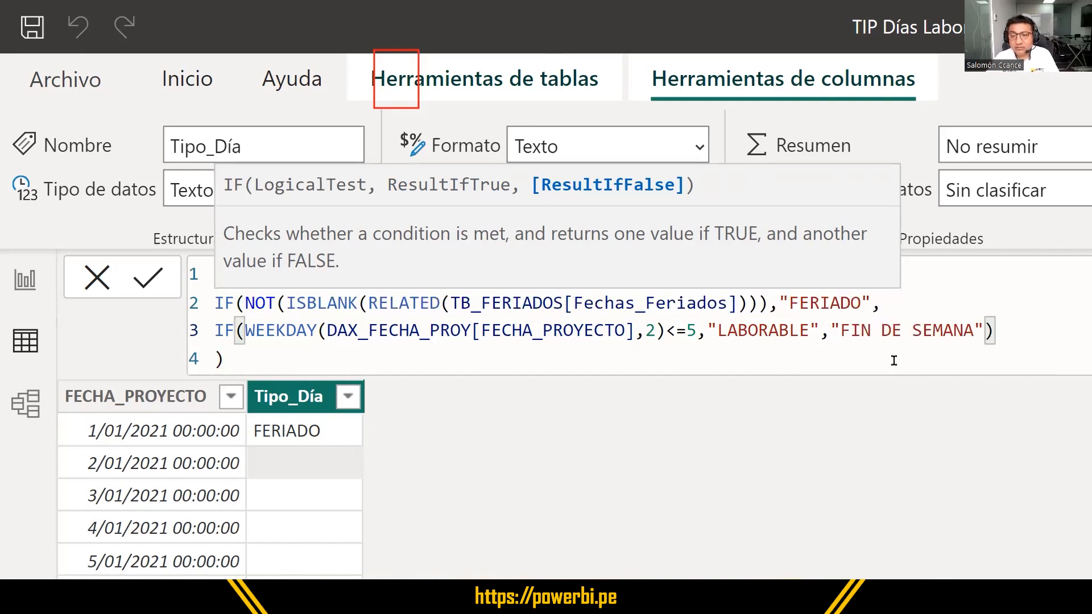
click(251, 361)
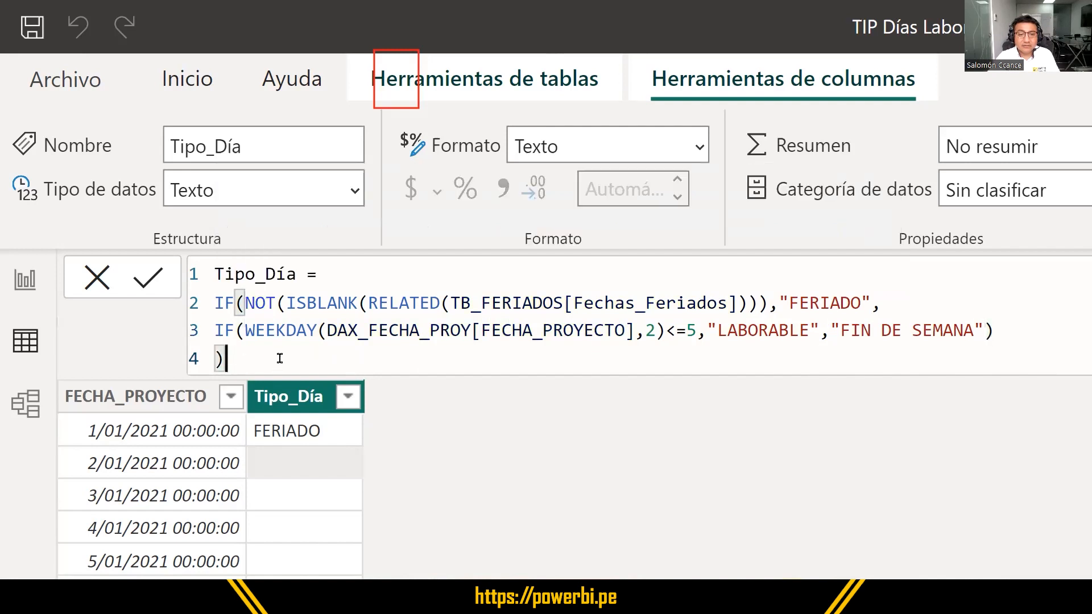
key(Return)
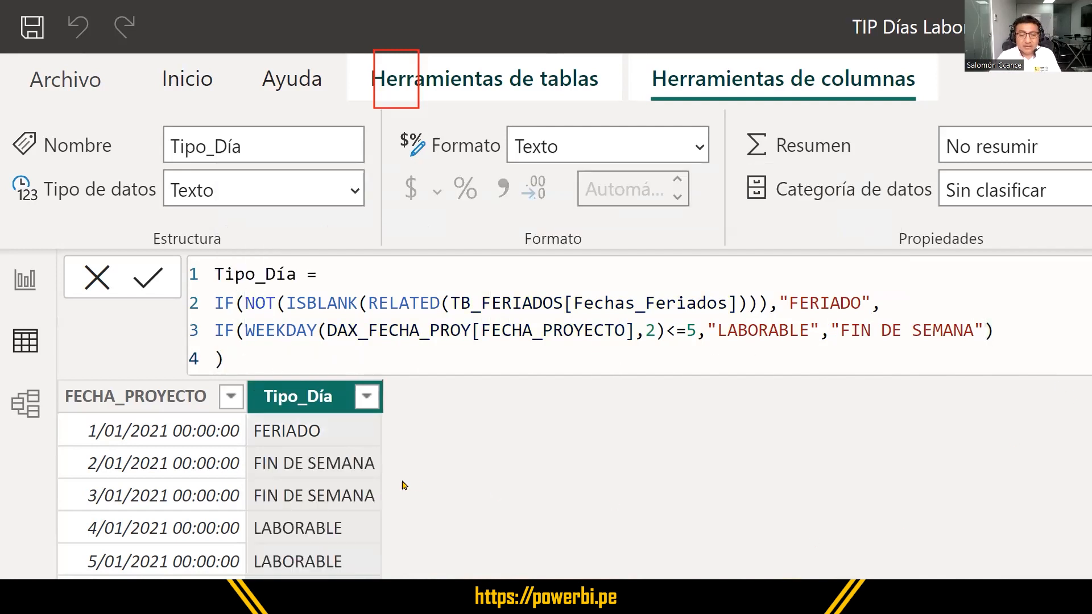
Check the Tipo_Día classification of the January 2021 dates against the system calendar.
scroll(298, 489, down, 5)
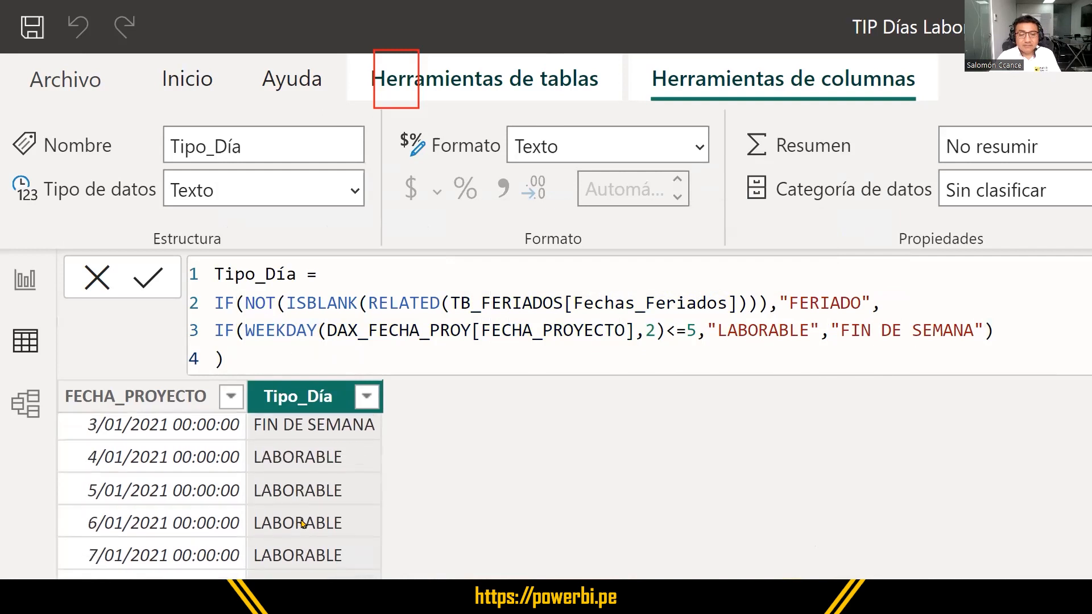
scroll(302, 521, up, 2)
scroll(285, 523, down, 2)
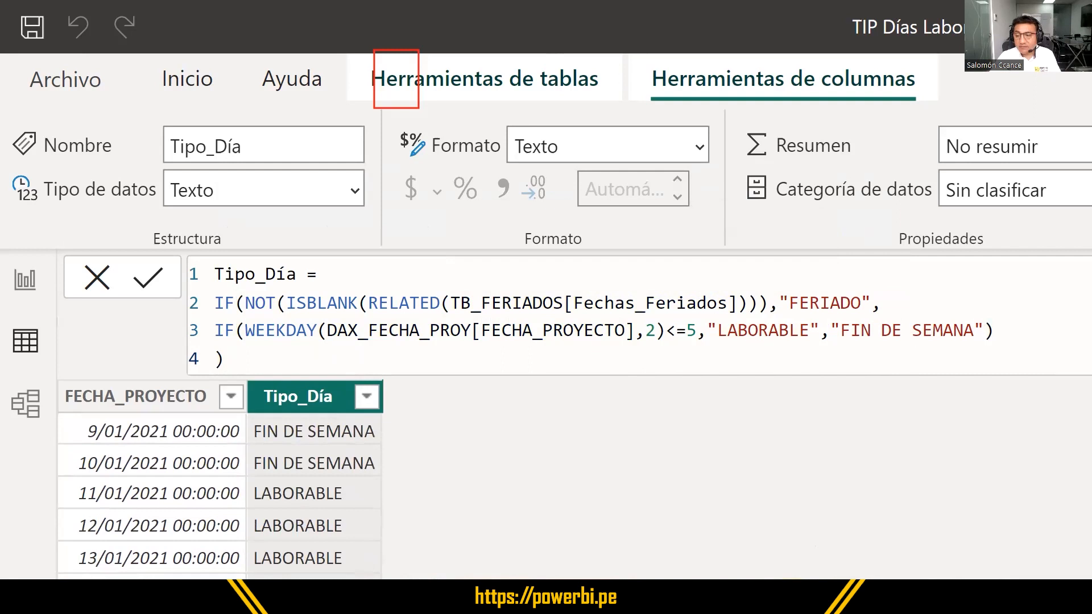
click(1050, 596)
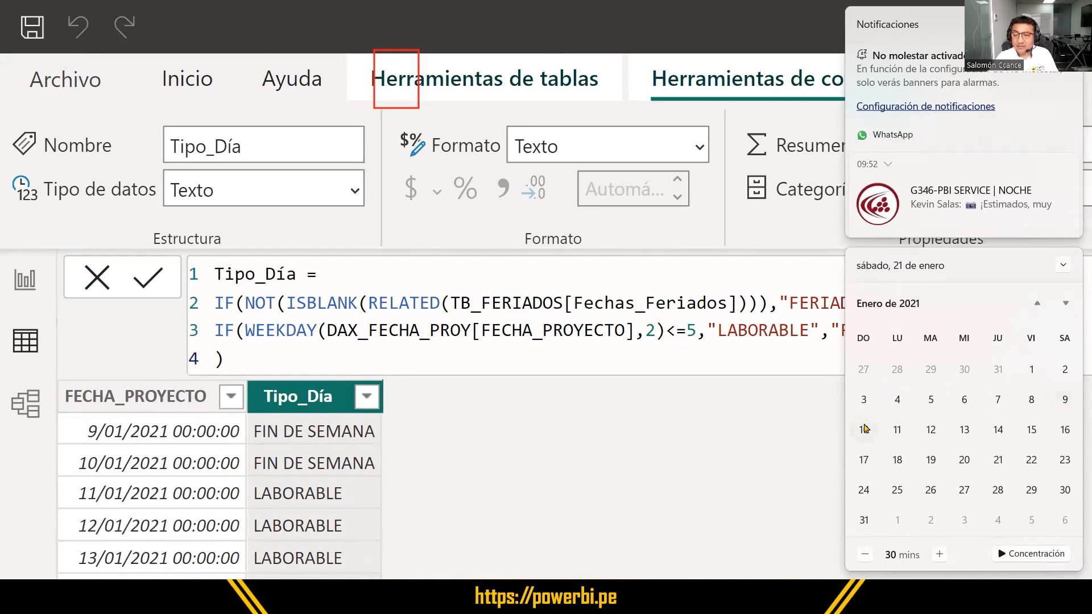
key(ctrl)
key(ctrl)
key(ctrl)
click(725, 394)
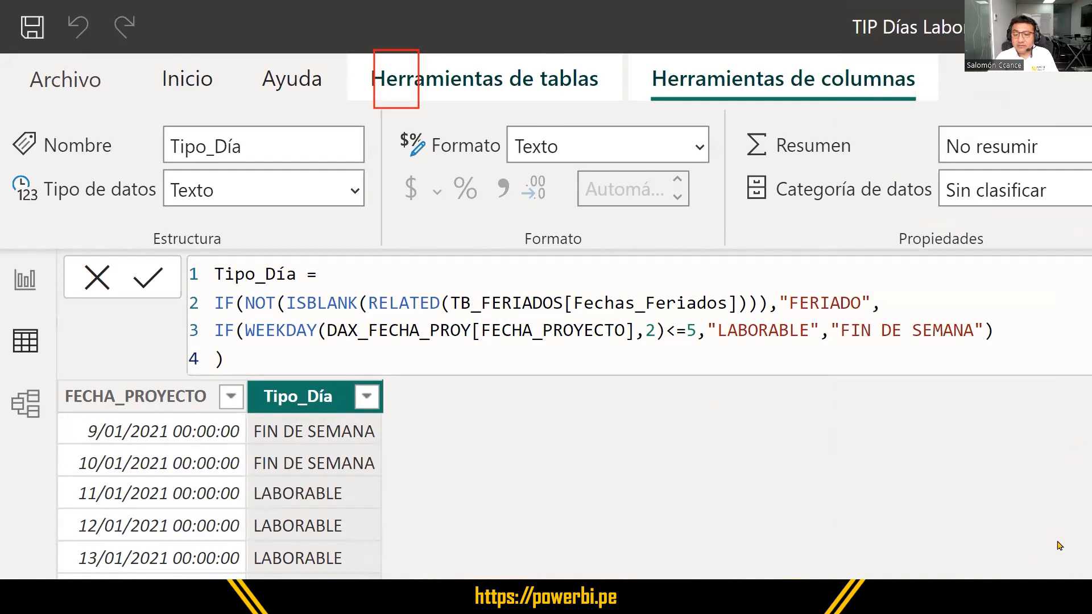
Format the FECHA_PROYECTO column as Long Date.
click(134, 407)
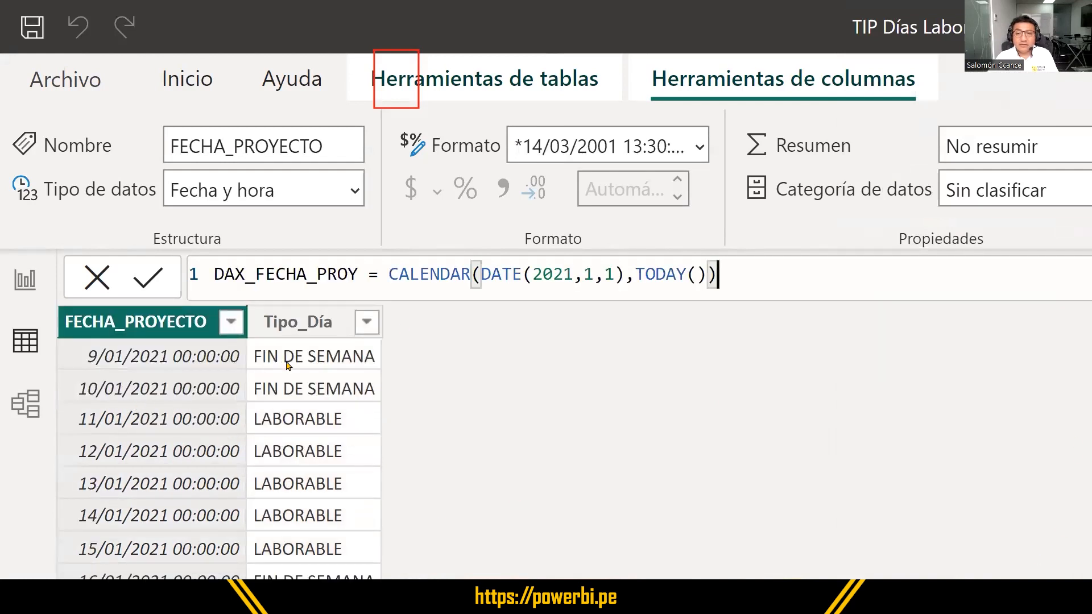
click(700, 149)
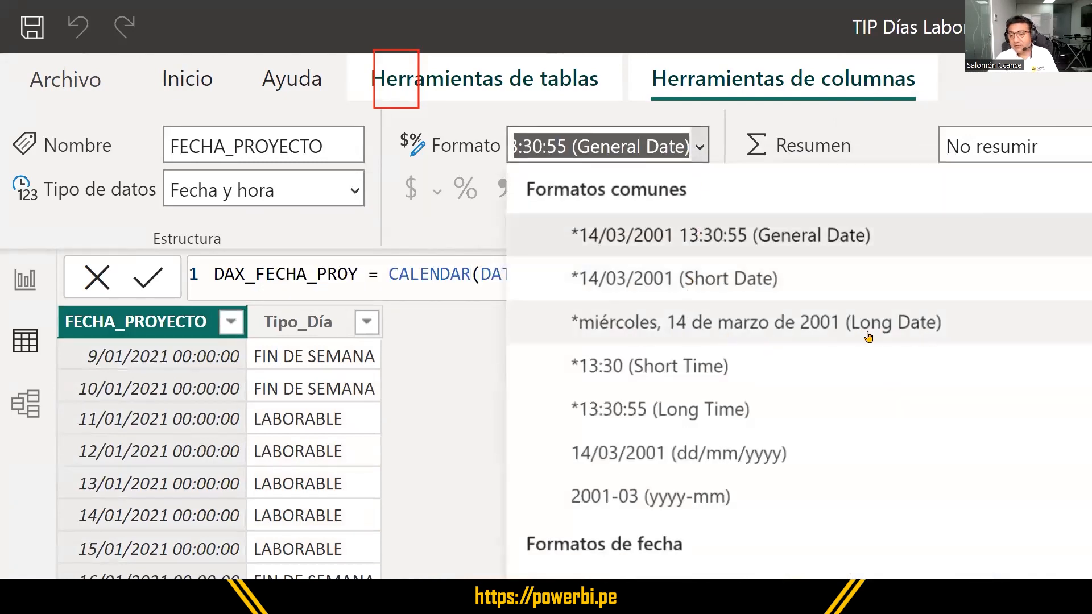
click(700, 149)
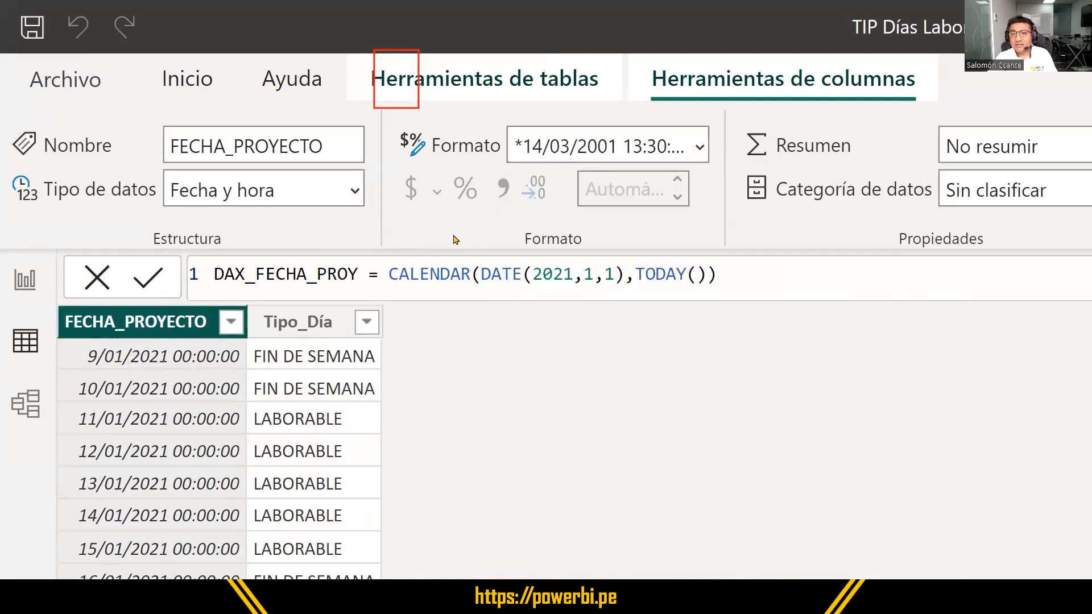
click(700, 152)
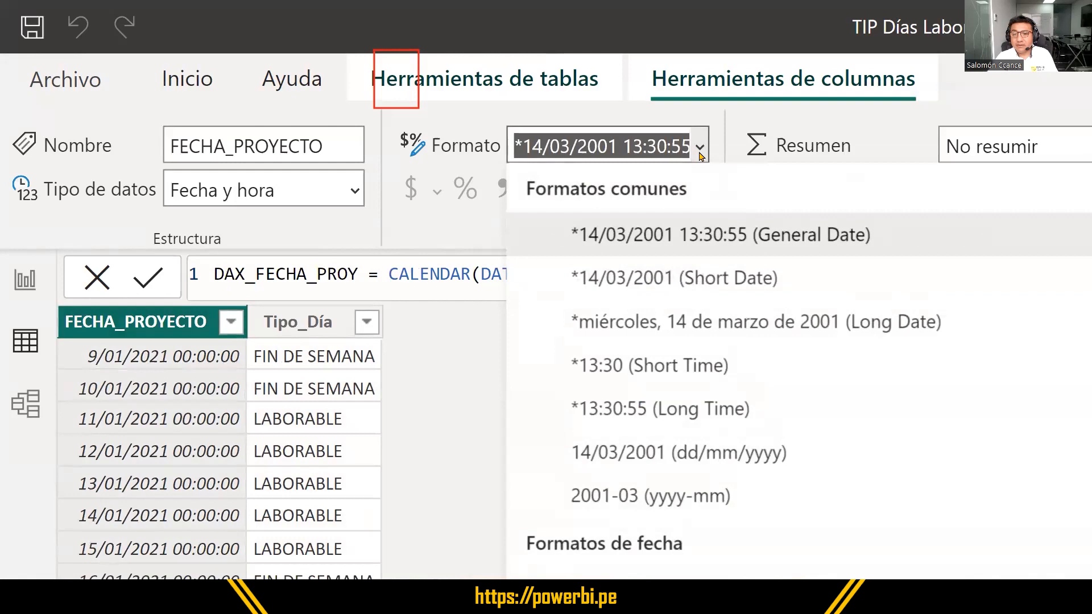
click(701, 278)
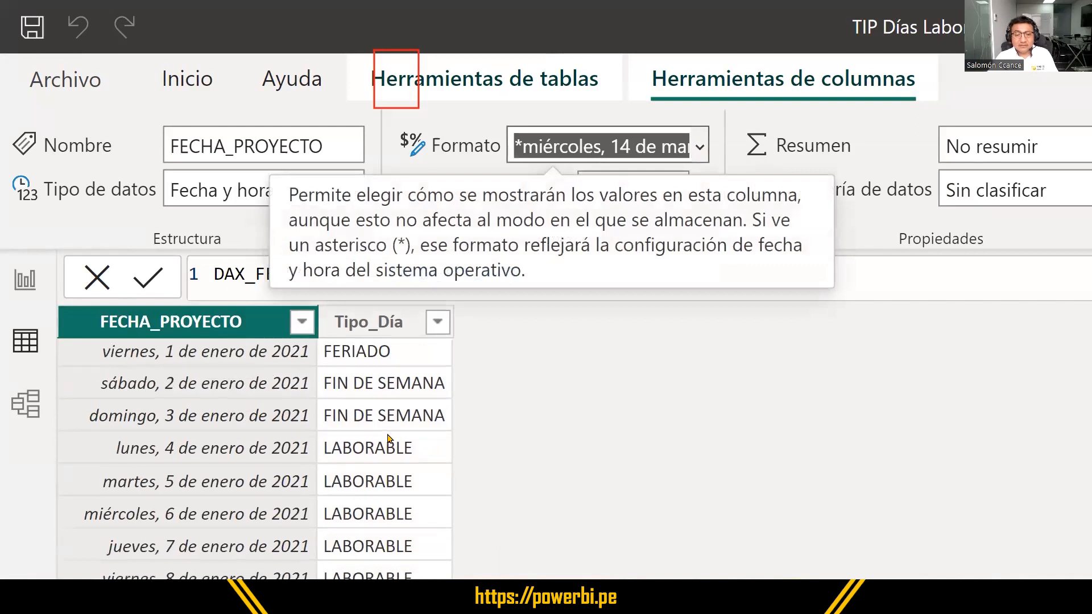
Compare the weekday names in FECHA_PROYECTO with the Tipo_Día values and display the Tipo_Día formula.
scroll(390, 436, down, 2)
scroll(390, 438, up, 2)
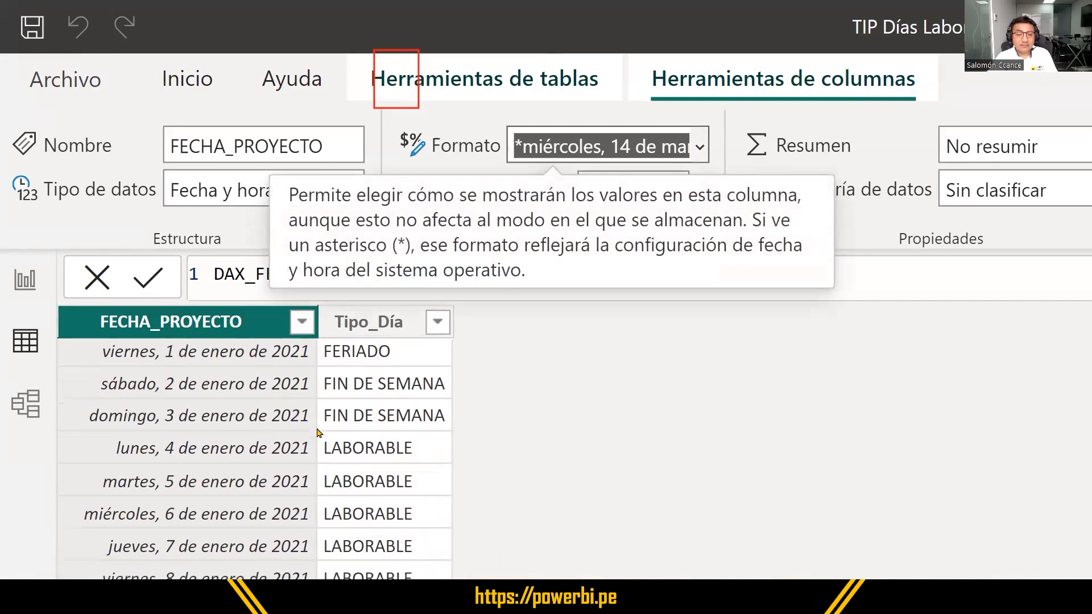
scroll(313, 392, down, 2)
scroll(312, 384, up, 2)
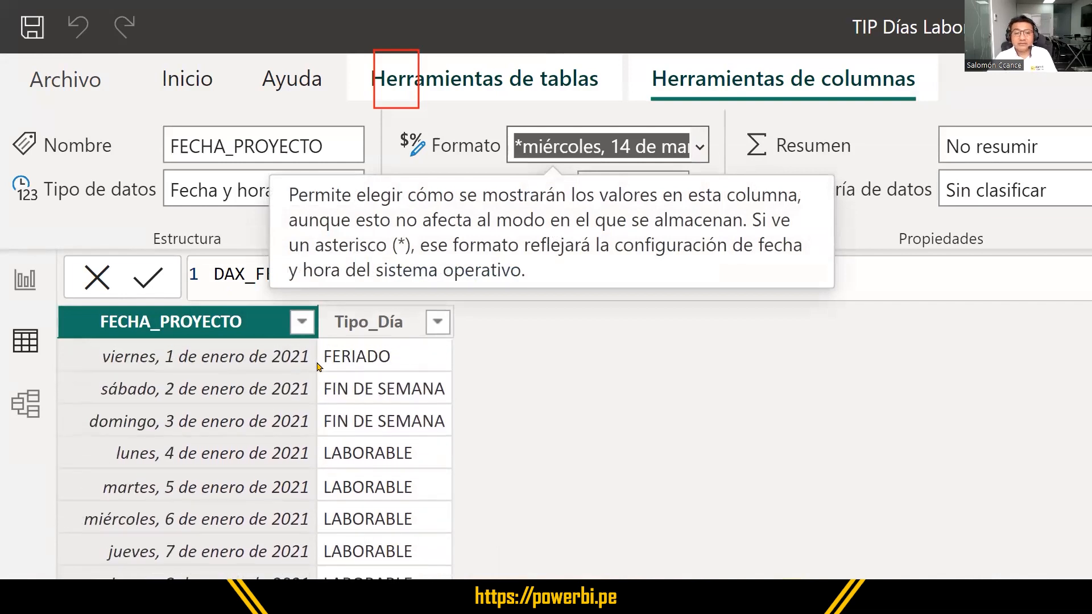
scroll(309, 442, down, 5)
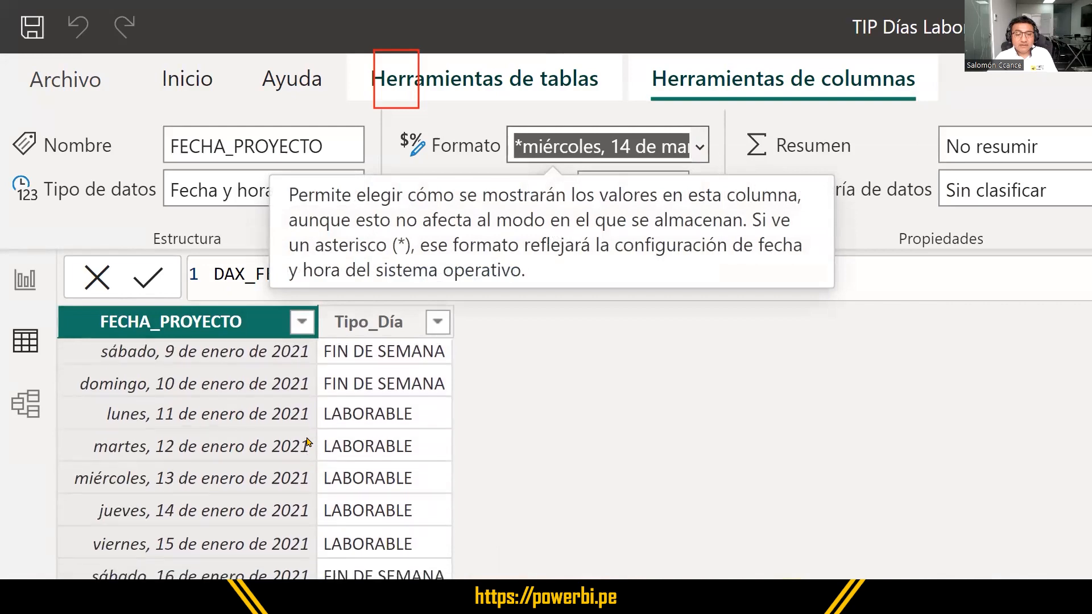
scroll(307, 442, down, 5)
scroll(330, 398, up, 10)
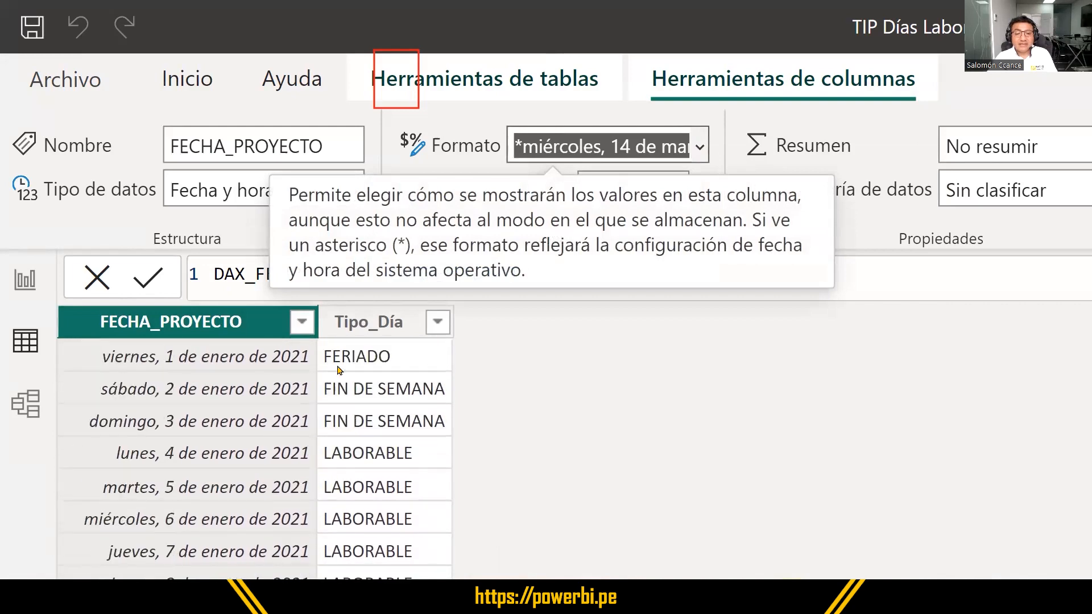
click(387, 322)
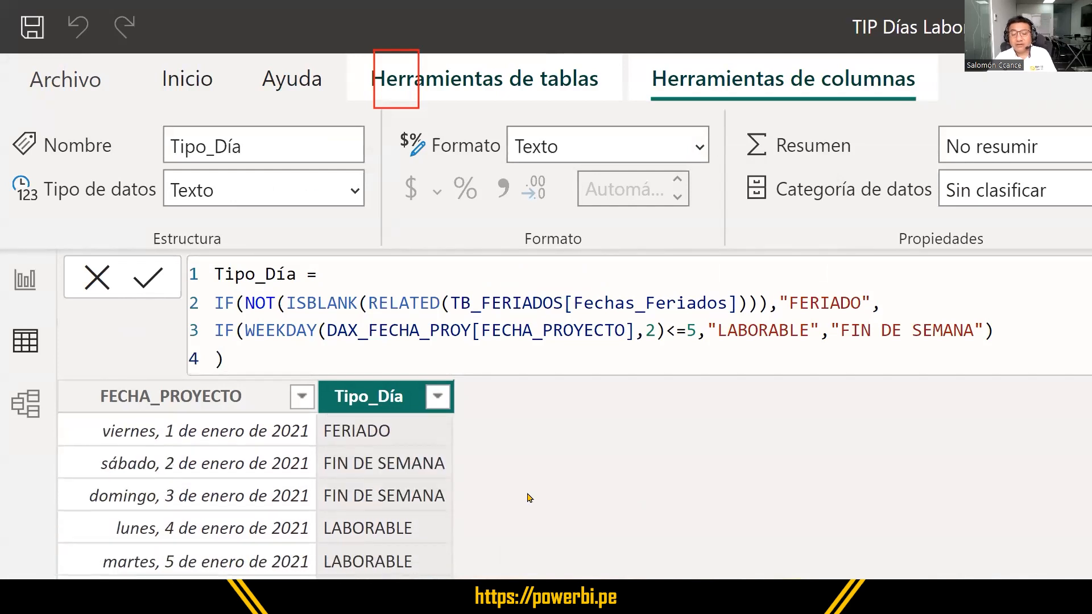
Examine the model relationships of DAX_FECHA_PROY with TB_VENTAS, TB_GASTO and TB_FERIADOS, together with the Tipo_Día and VENTA fields.
key(ctrl+a)
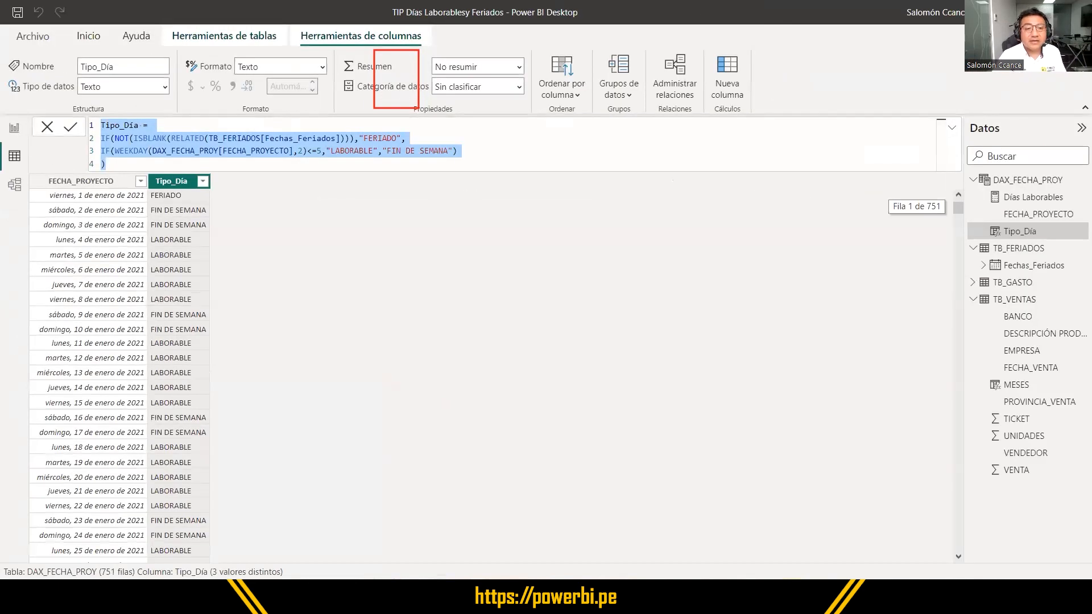
click(201, 300)
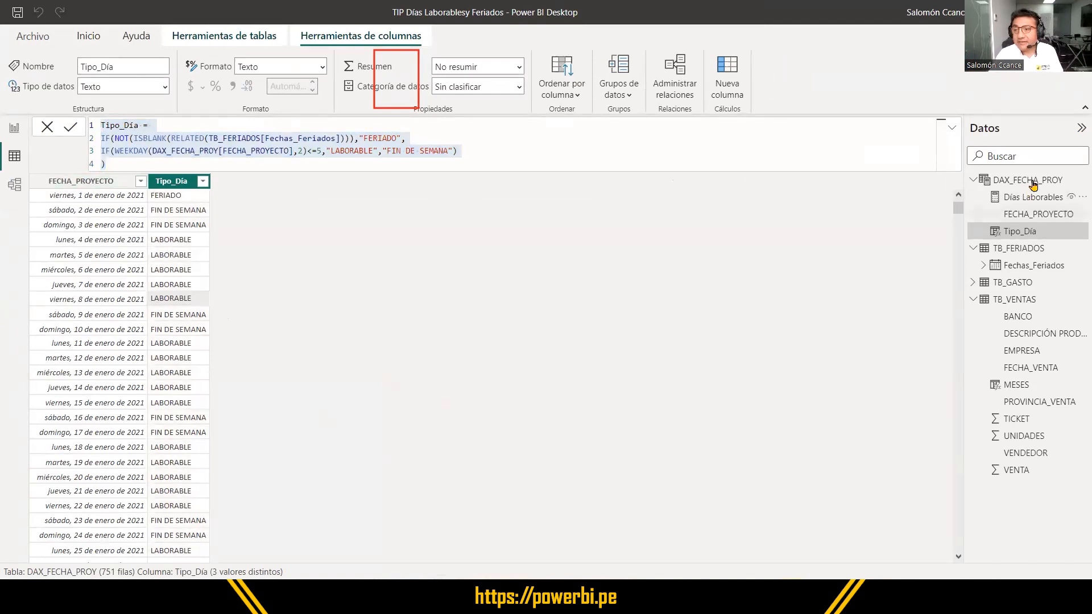
click(14, 185)
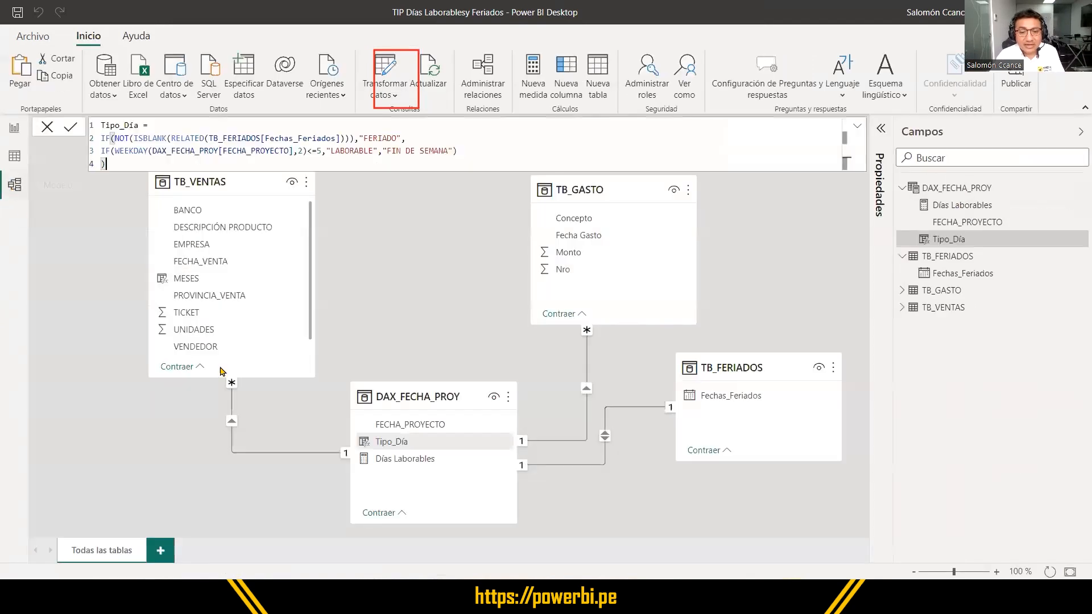
click(310, 453)
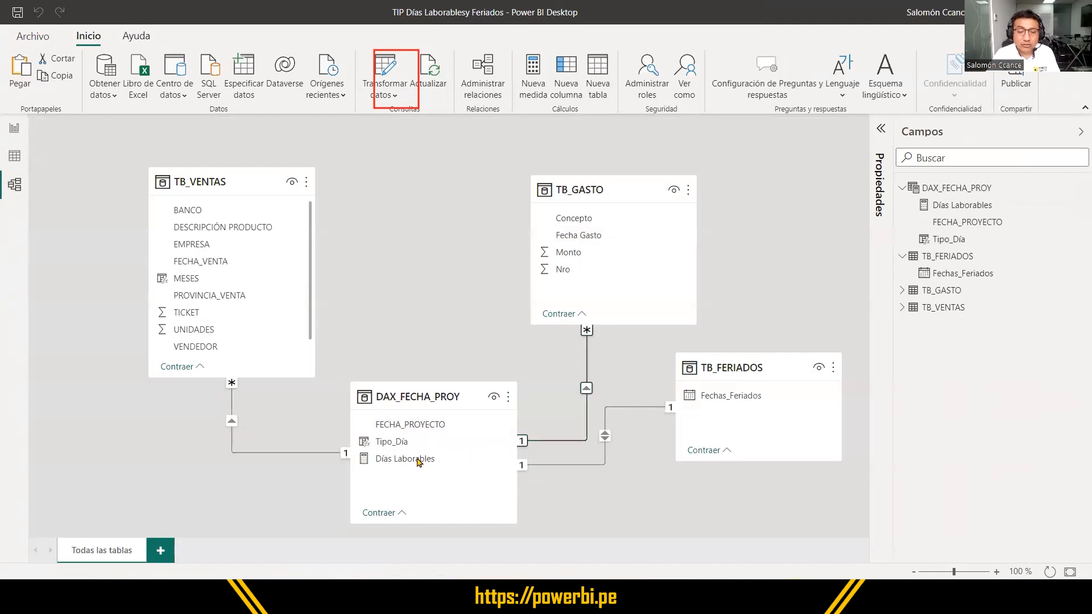
click(409, 445)
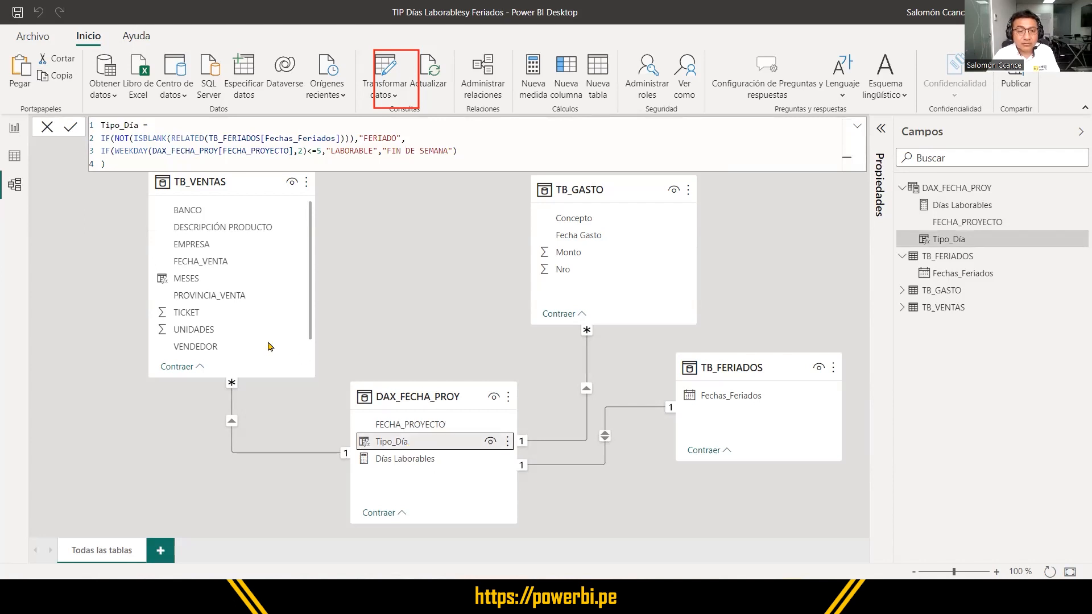
scroll(231, 343, down, 1)
click(210, 347)
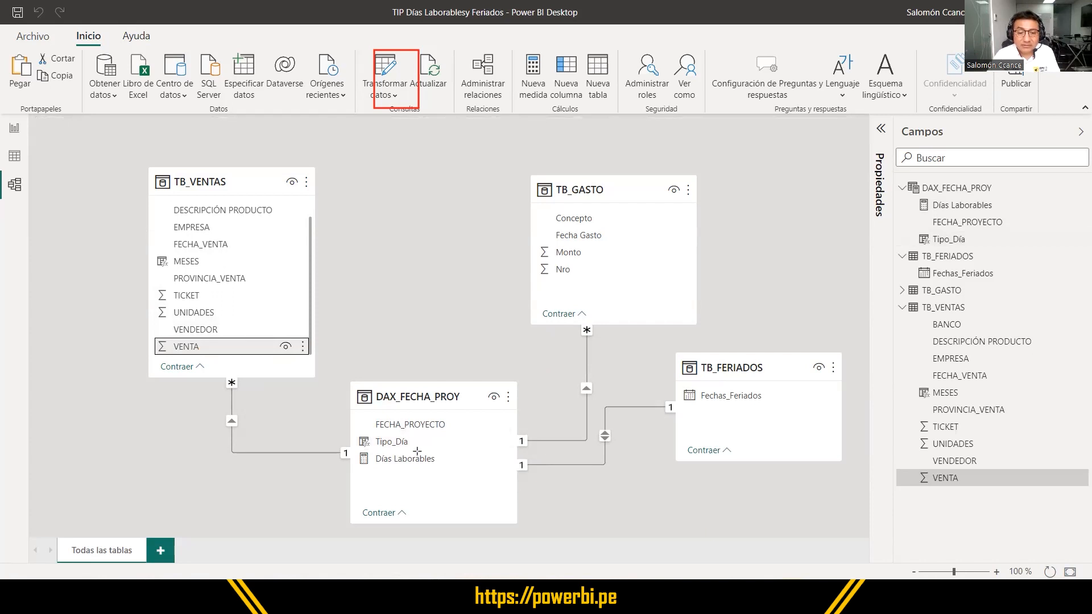
drag(417, 451, 357, 434)
drag(150, 337, 248, 358)
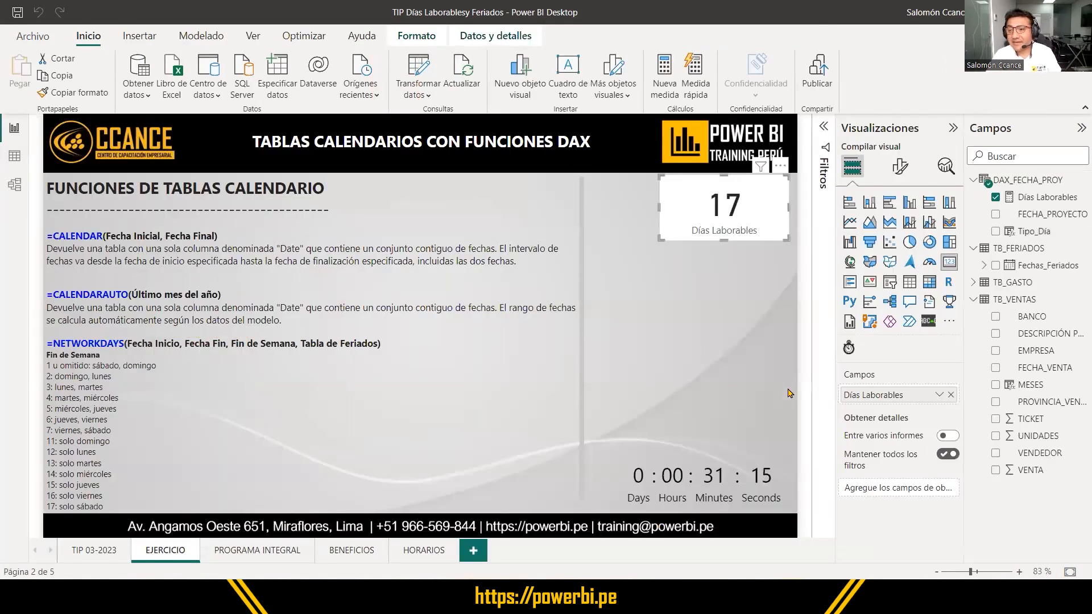
Insert a clustered column chart below the Días Laborables card on the EJERCICIO page, widen it and move it slightly lower.
click(701, 357)
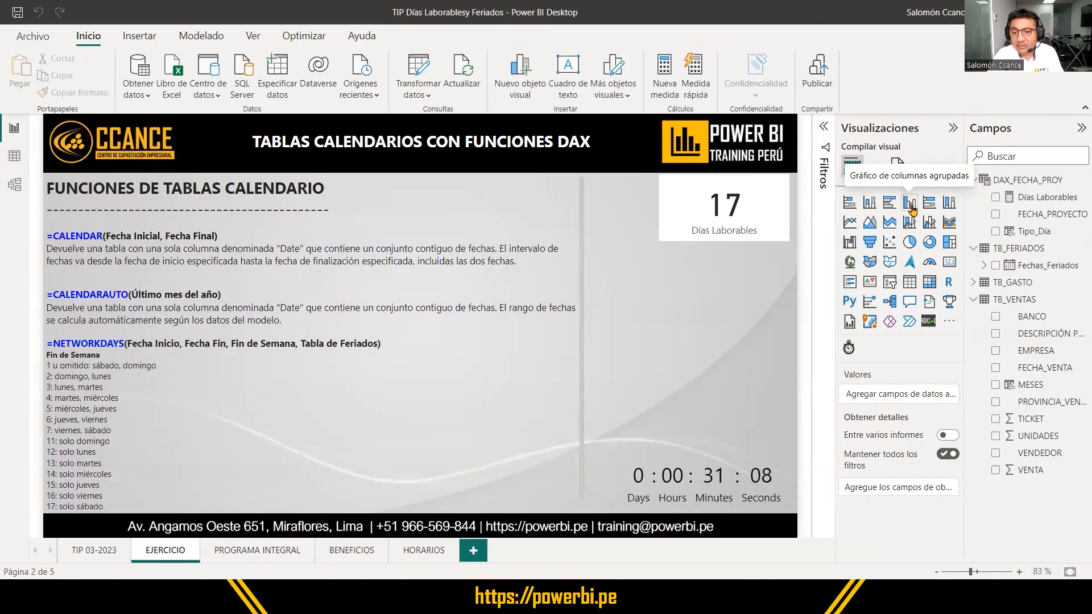
click(910, 207)
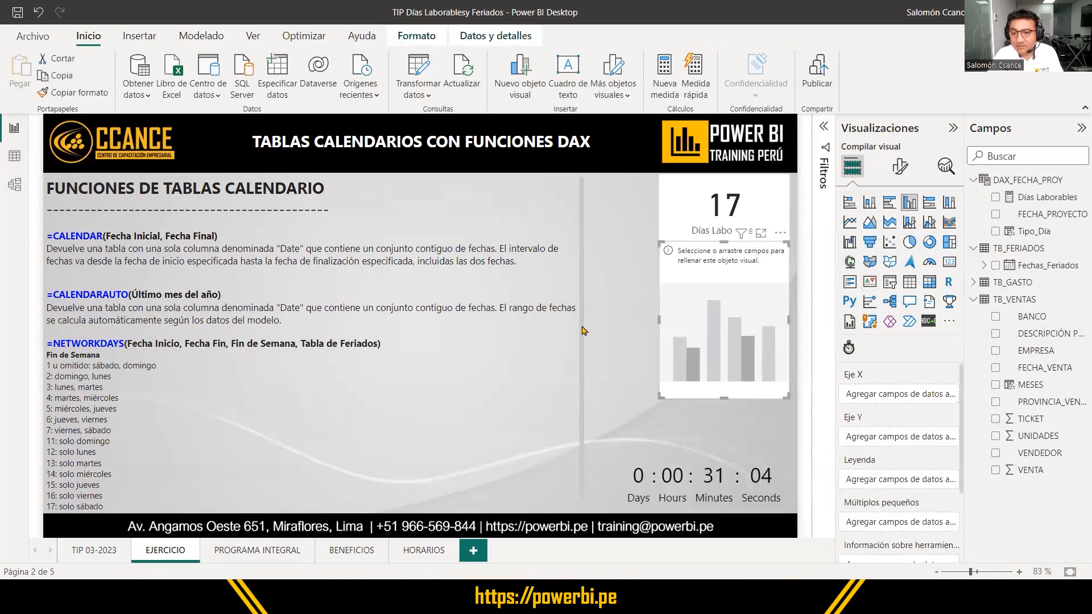
drag(660, 320, 588, 327)
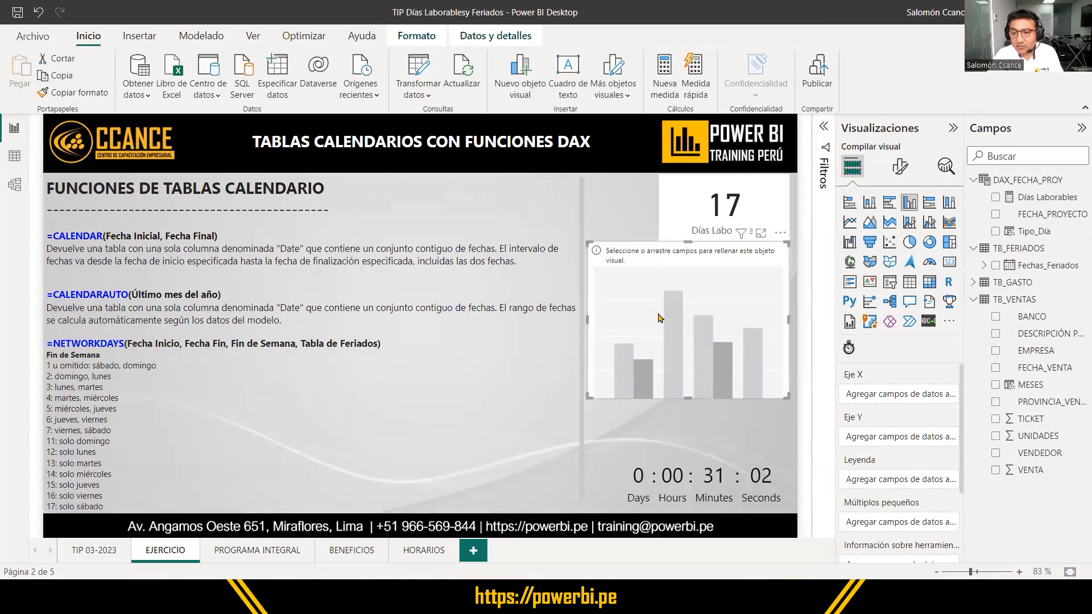
drag(659, 318, 658, 330)
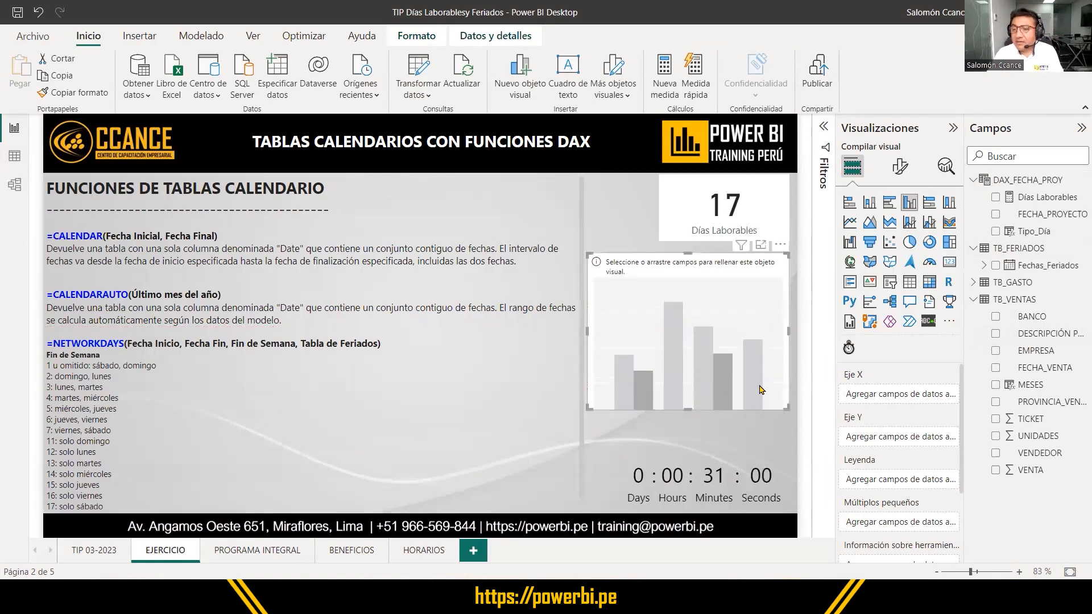
Plot the sum of VENTA on the Y axis by Tipo_Día on the X axis in the new column chart.
click(1011, 182)
click(1034, 232)
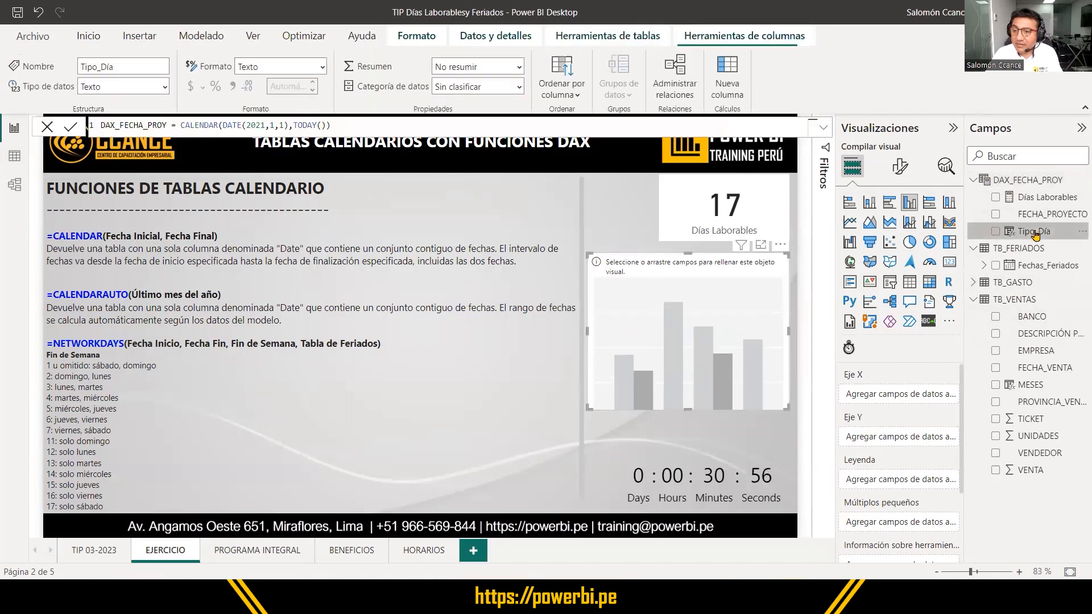
drag(1035, 232, 908, 400)
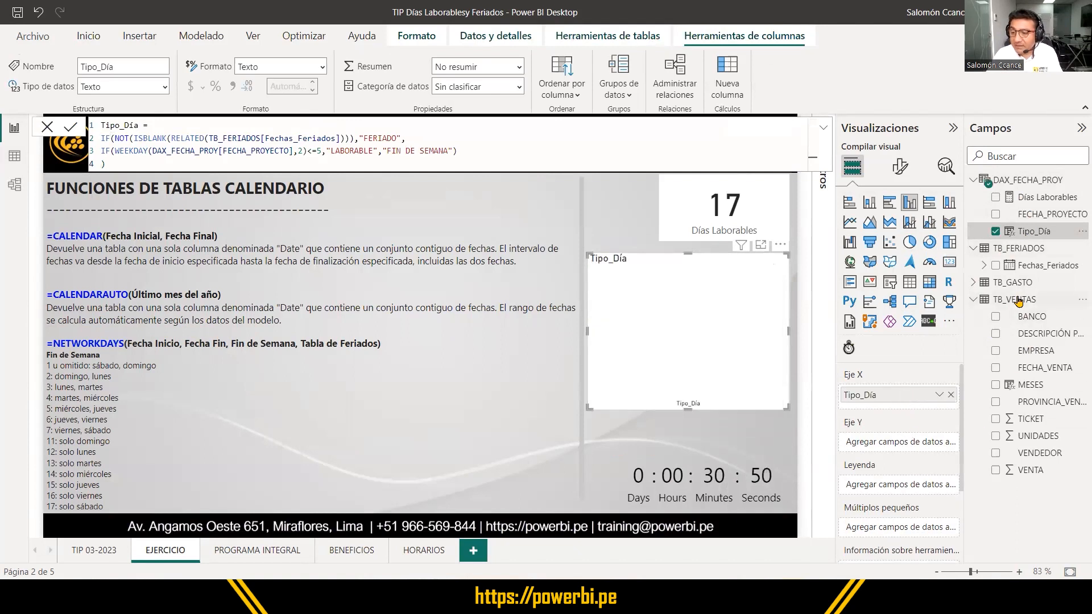
click(1024, 472)
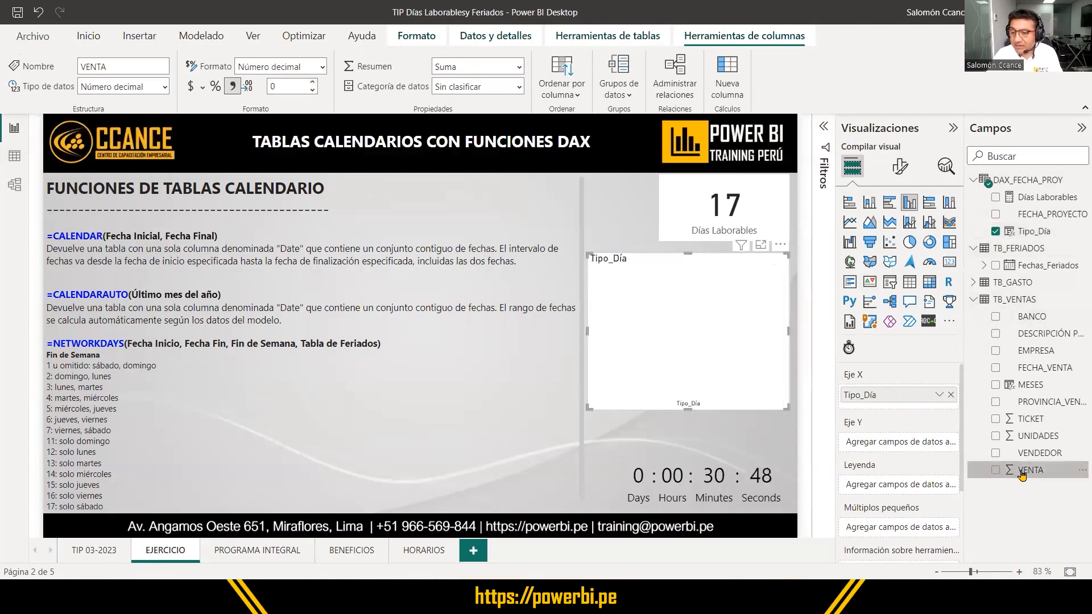
drag(1023, 475, 904, 442)
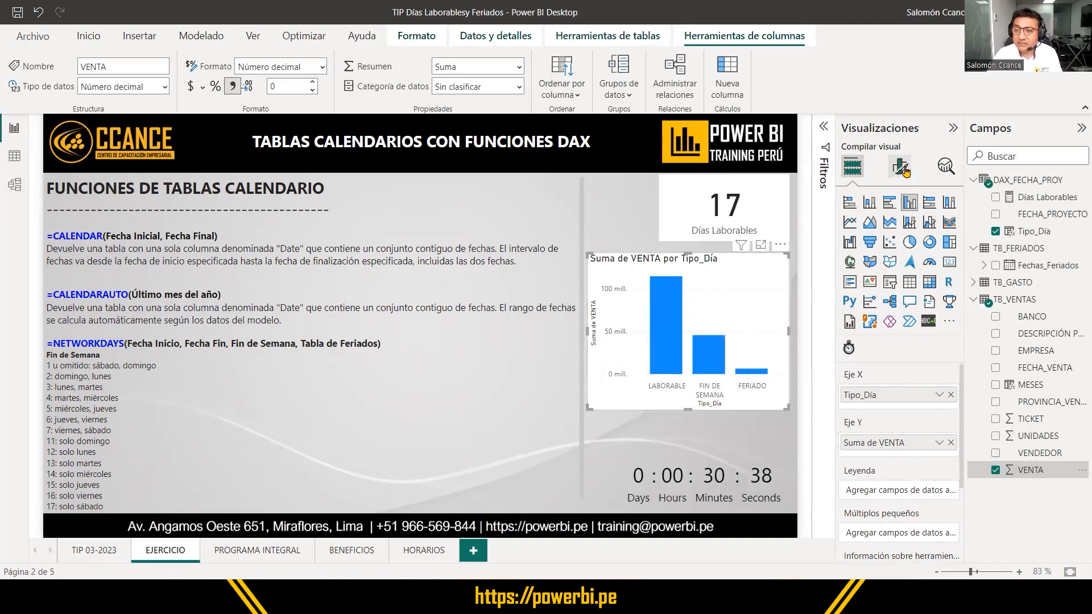
Check the sales totals of the LABORABLE and FIN DE SEMANA columns and turn on the chart's data labels.
mouse_move(671, 327)
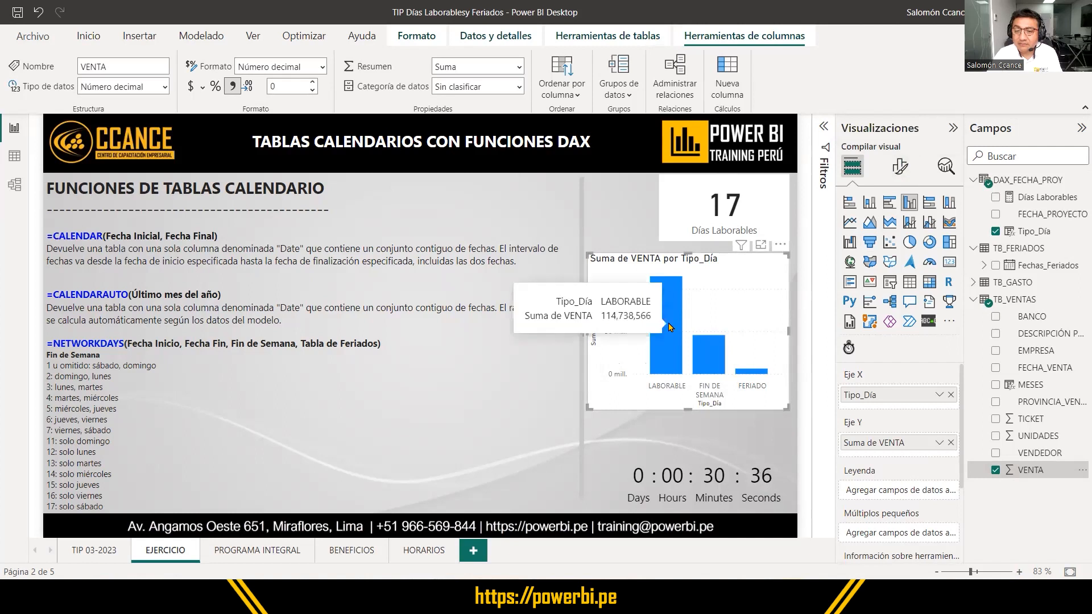
mouse_move(714, 362)
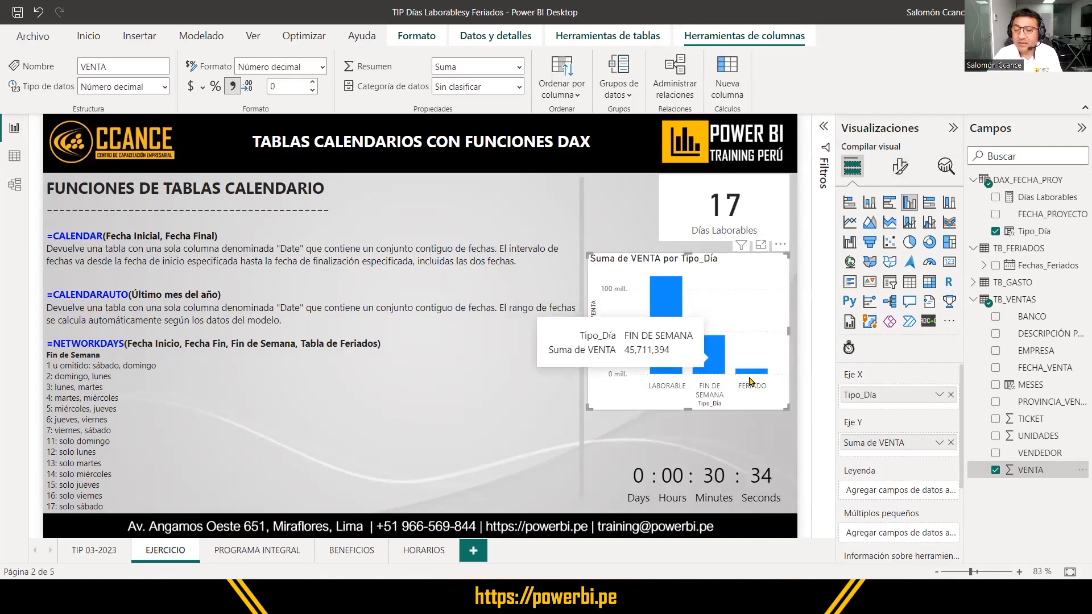
click(899, 171)
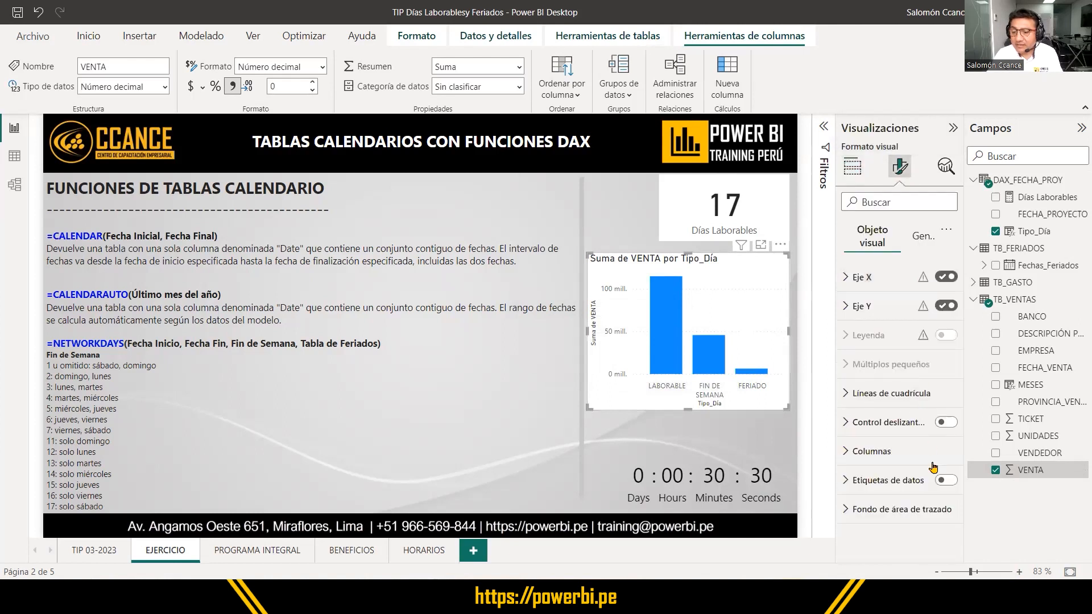
click(947, 481)
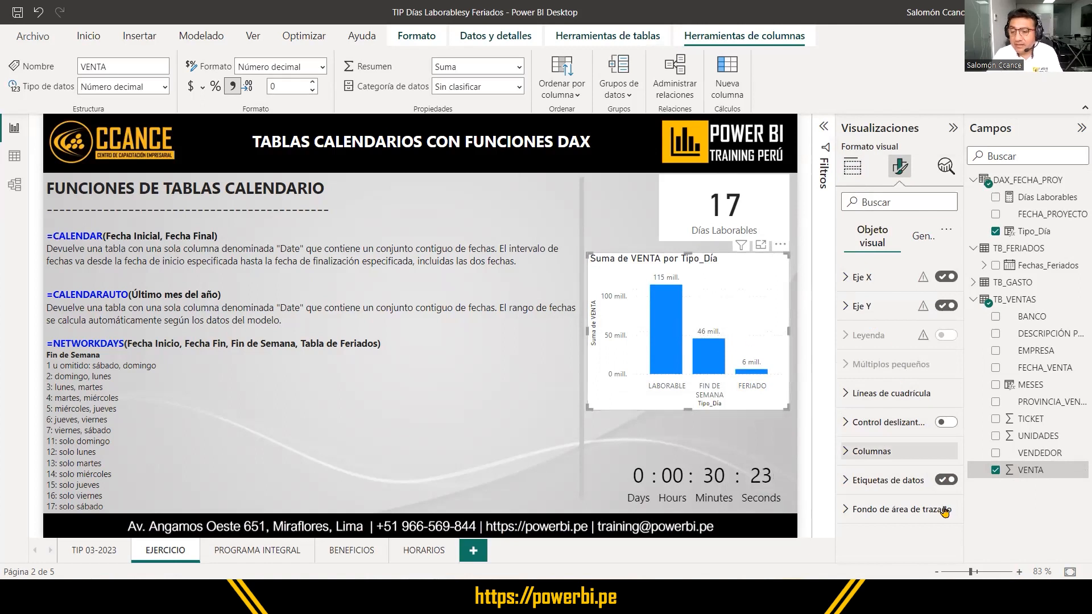
Set the decimal places of the chart's data labels to 2 and make the chart slightly taller.
click(855, 482)
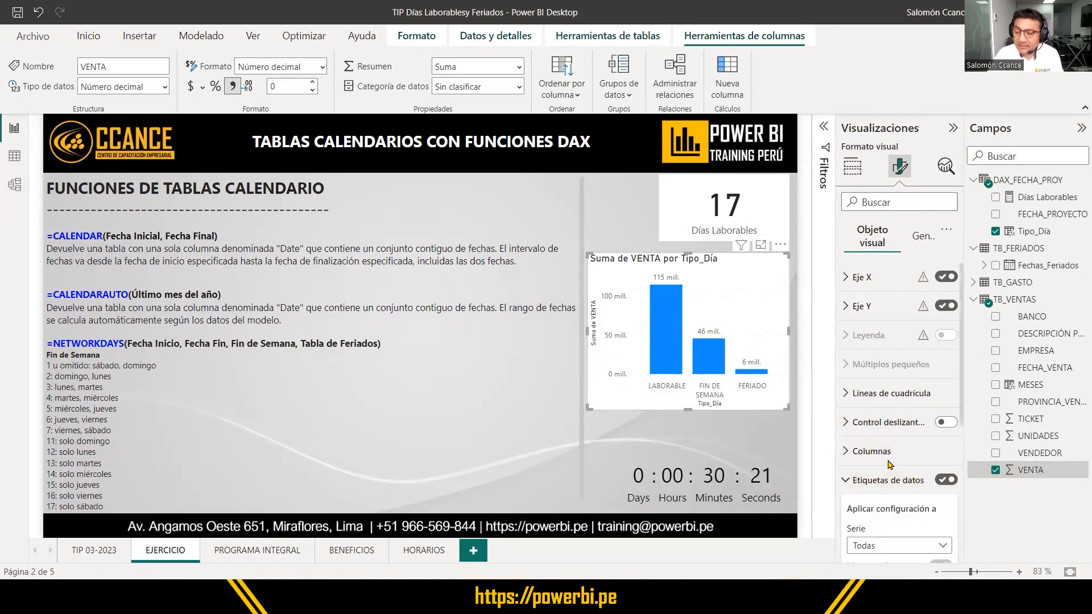
scroll(876, 455, down, 5)
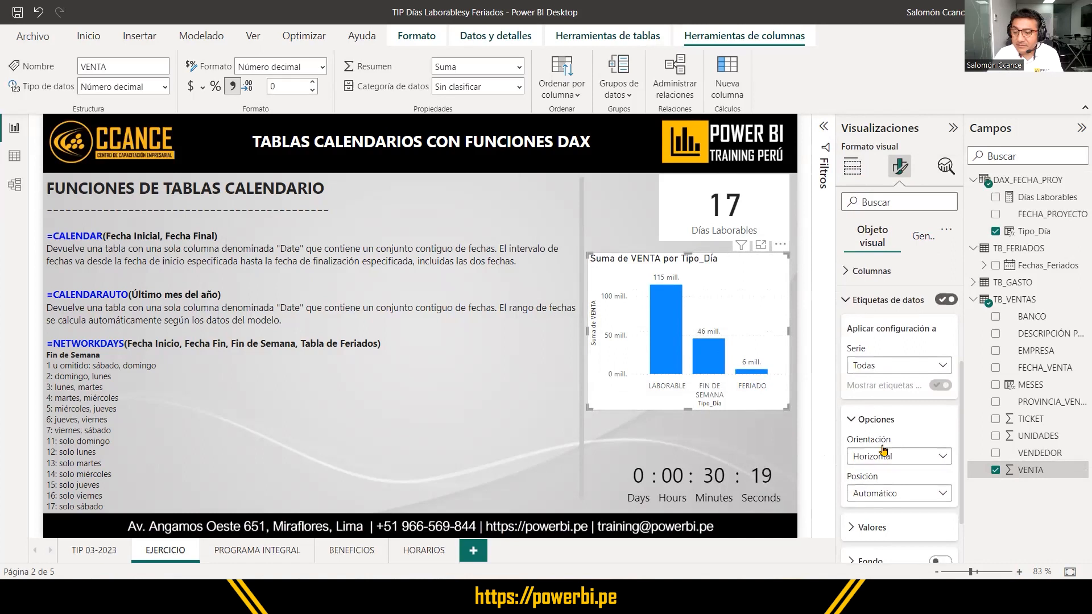
scroll(886, 450, down, 1)
click(885, 488)
scroll(887, 489, down, 1)
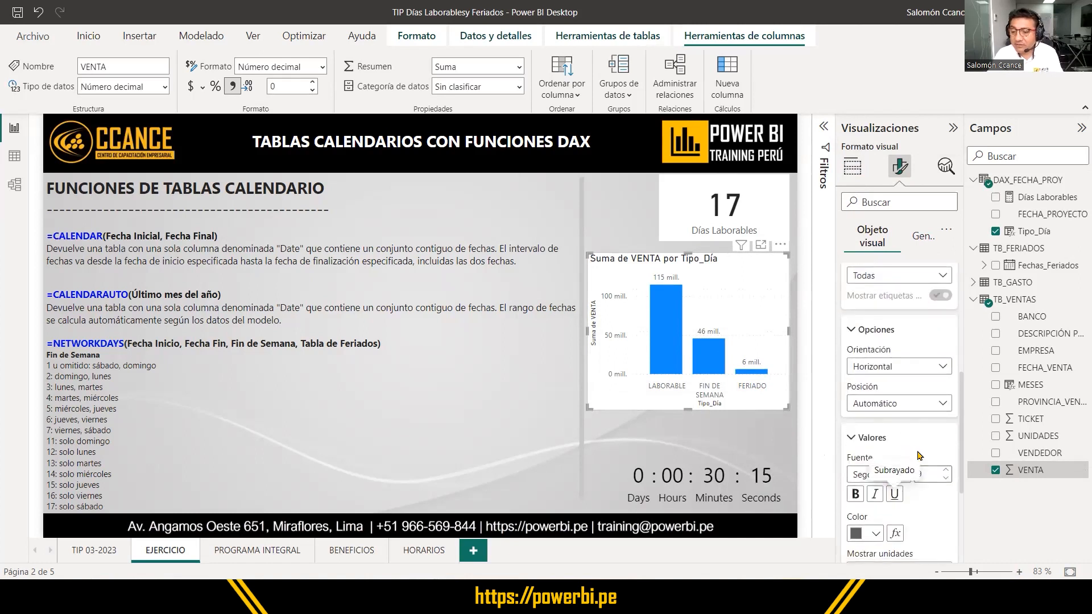
scroll(904, 439, down, 3)
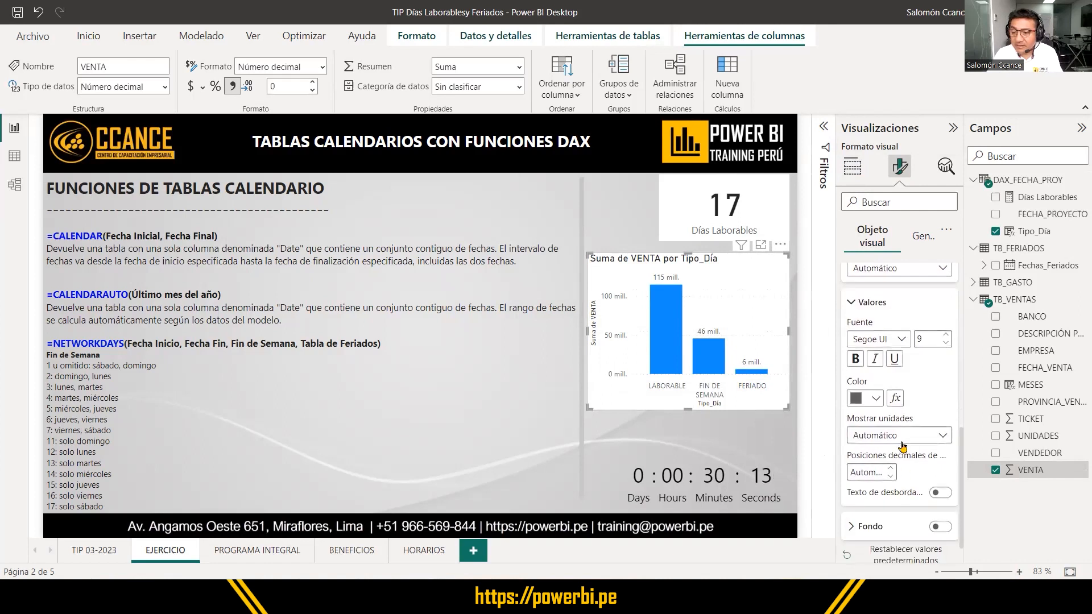
click(871, 472)
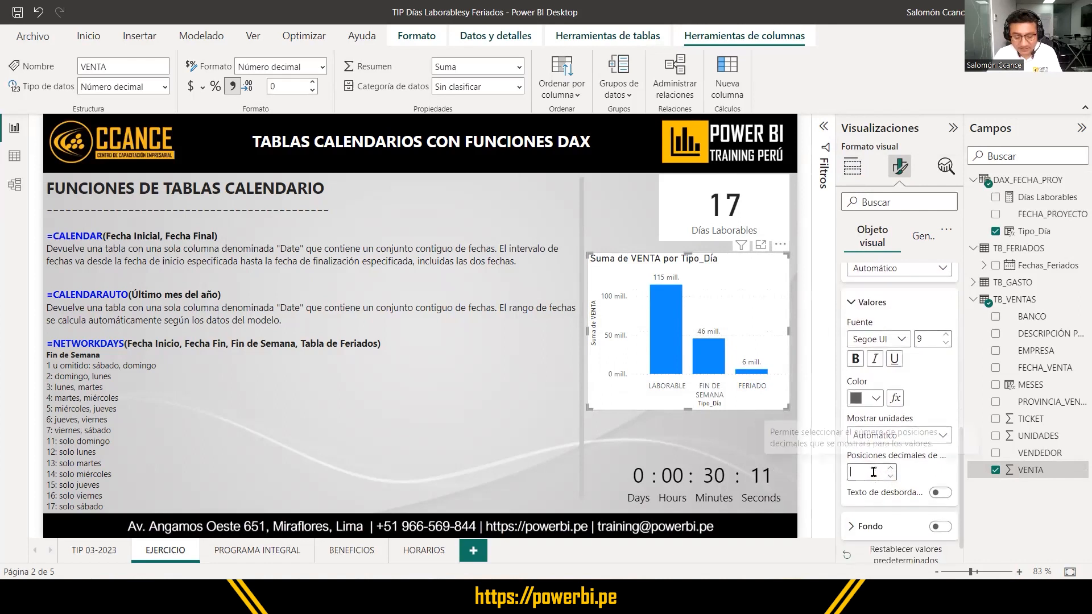
text(2)
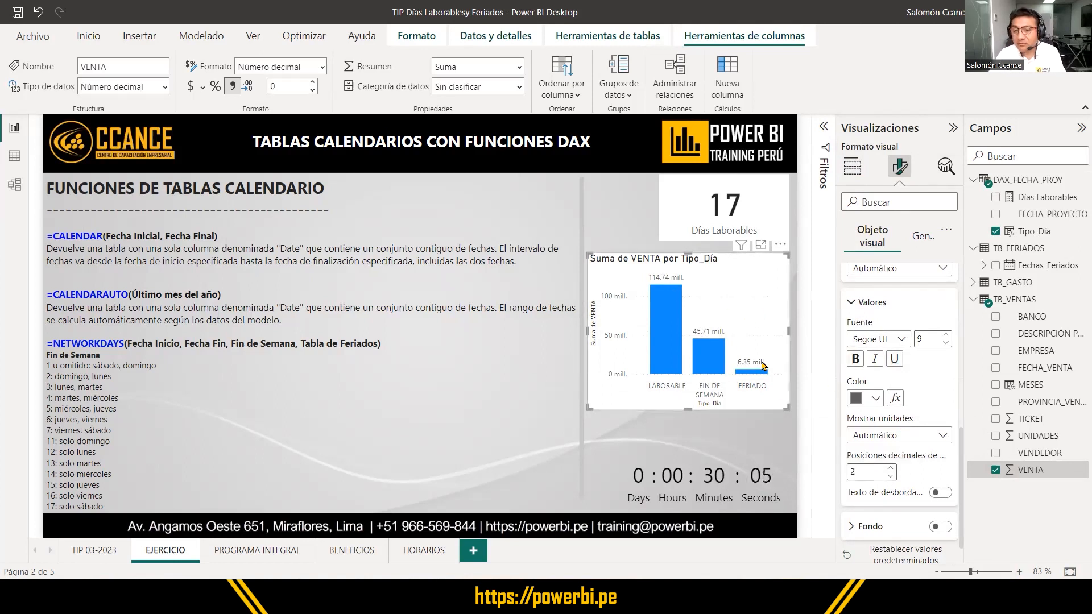
mouse_move(709, 349)
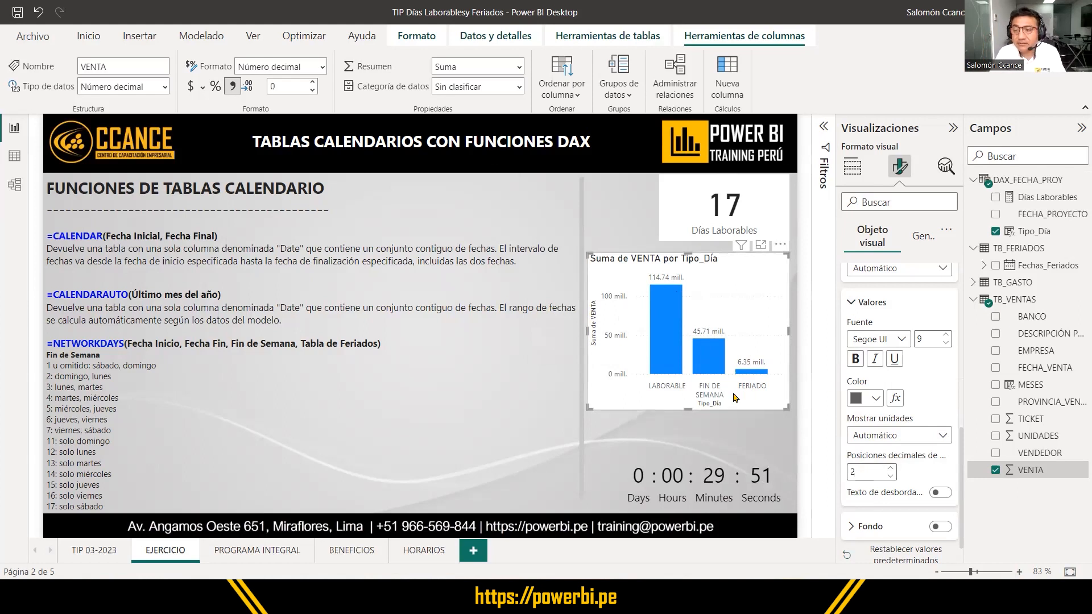
click(1011, 181)
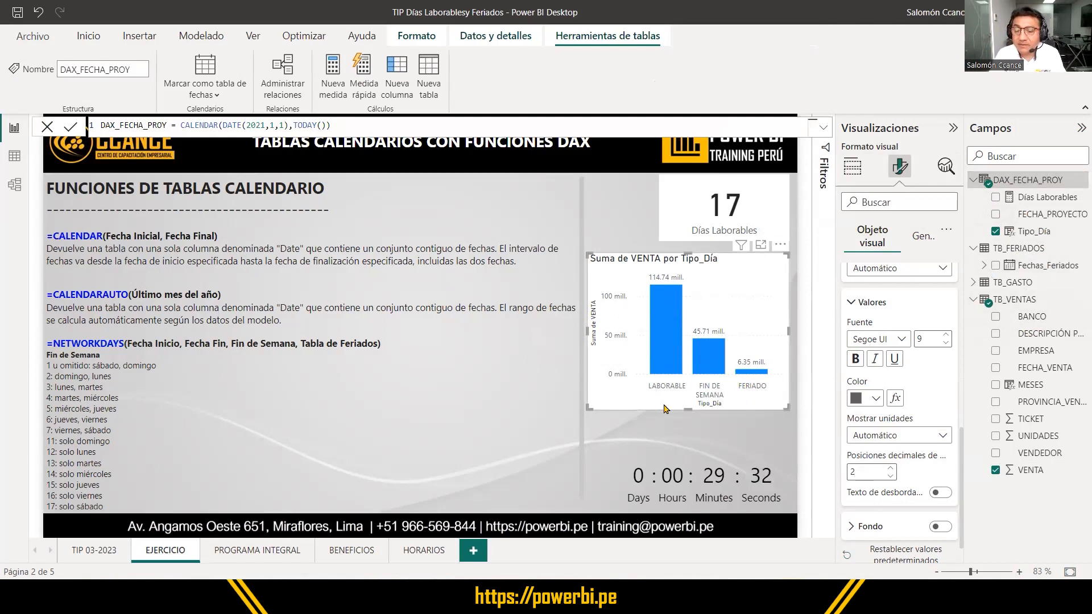
drag(688, 409, 690, 425)
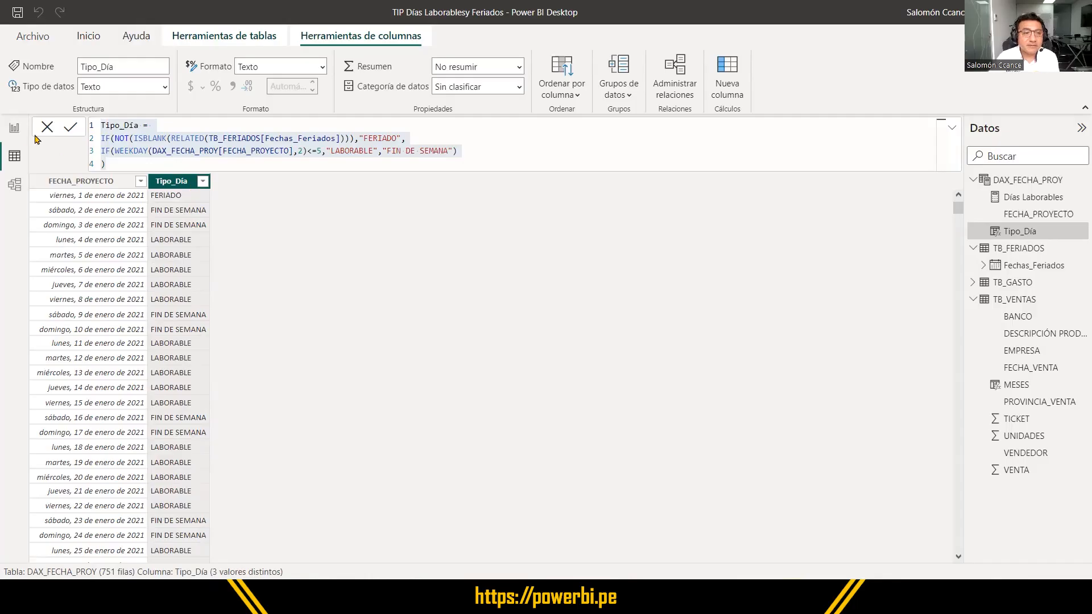
Review the NETWORKDAYS weekend codes and Fin de Semana argument on the report page, plus the WEEKDAY expression in the Tipo_Día formula.
click(15, 127)
click(133, 430)
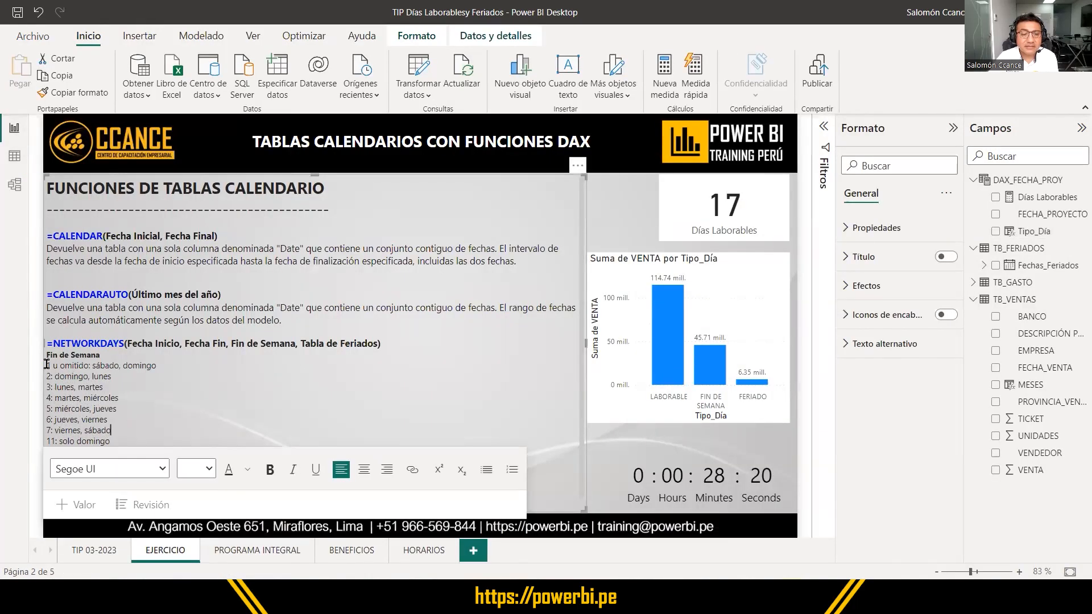
drag(46, 364, 126, 437)
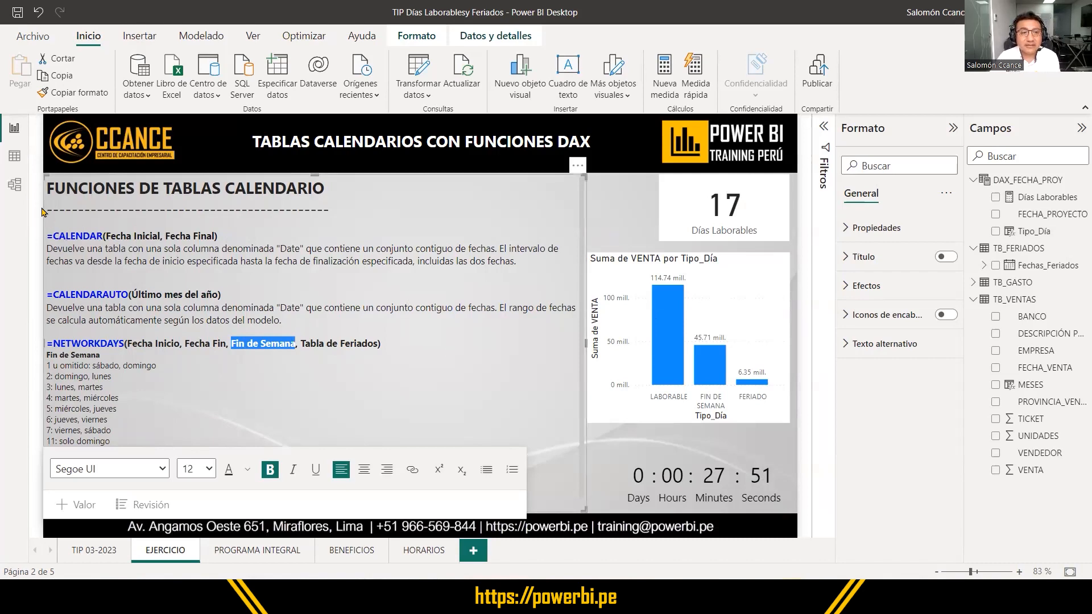
click(14, 156)
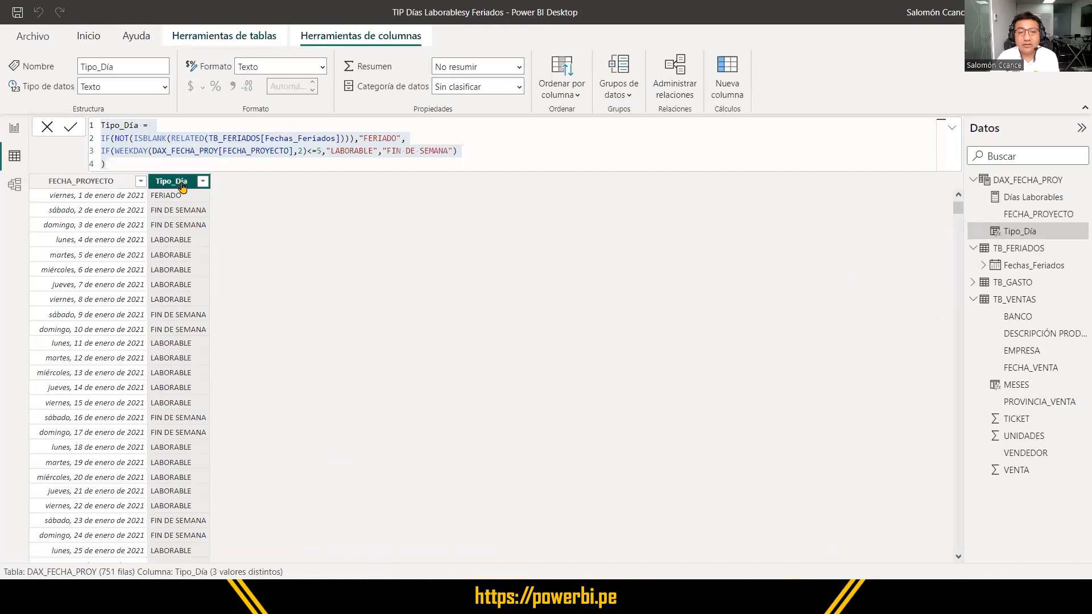
click(114, 150)
drag(115, 150, 310, 148)
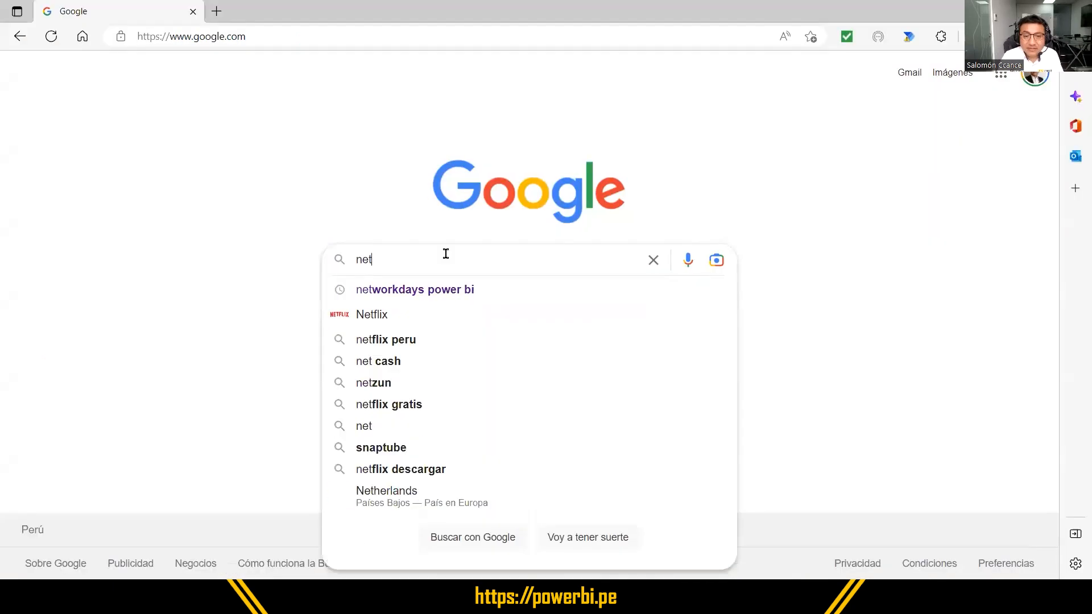
Search Google in the browser for "networkdays power bi" and open the Microsoft Learn page on the NETWORKDAYS function.
text(w)
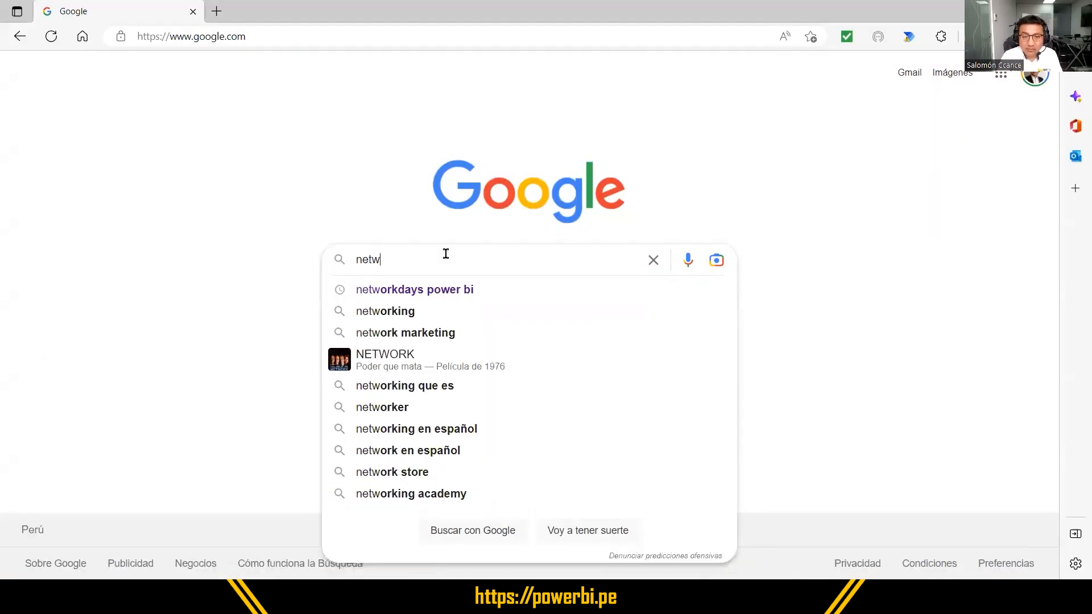
key(Down)
key(Return)
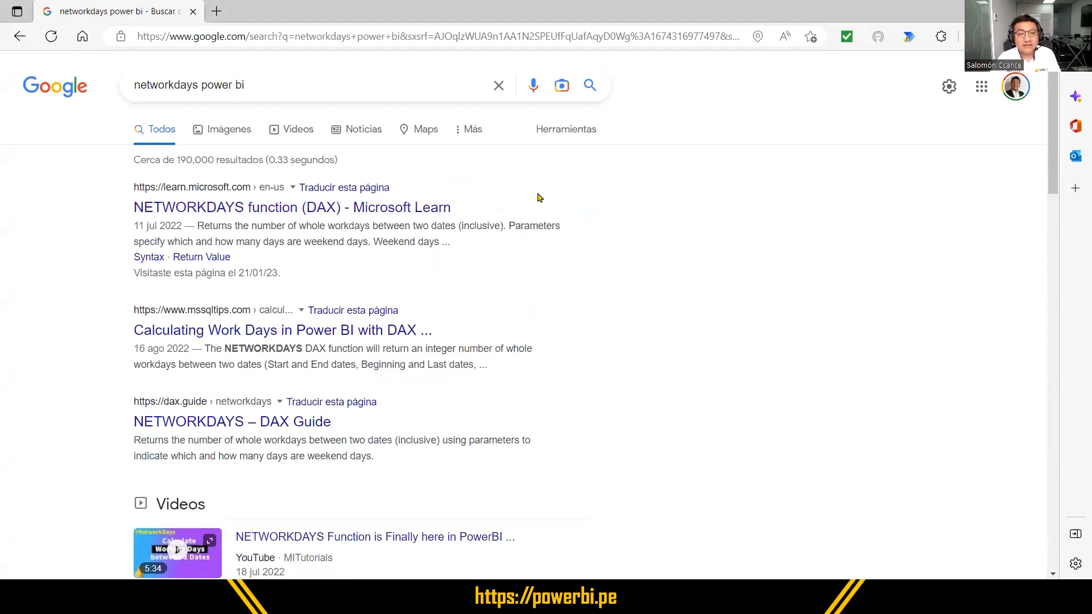
click(296, 209)
Examine the NETWORKDAYS parameter definitions, weekend number values and DAX example in the documentation.
scroll(368, 313, down, 10)
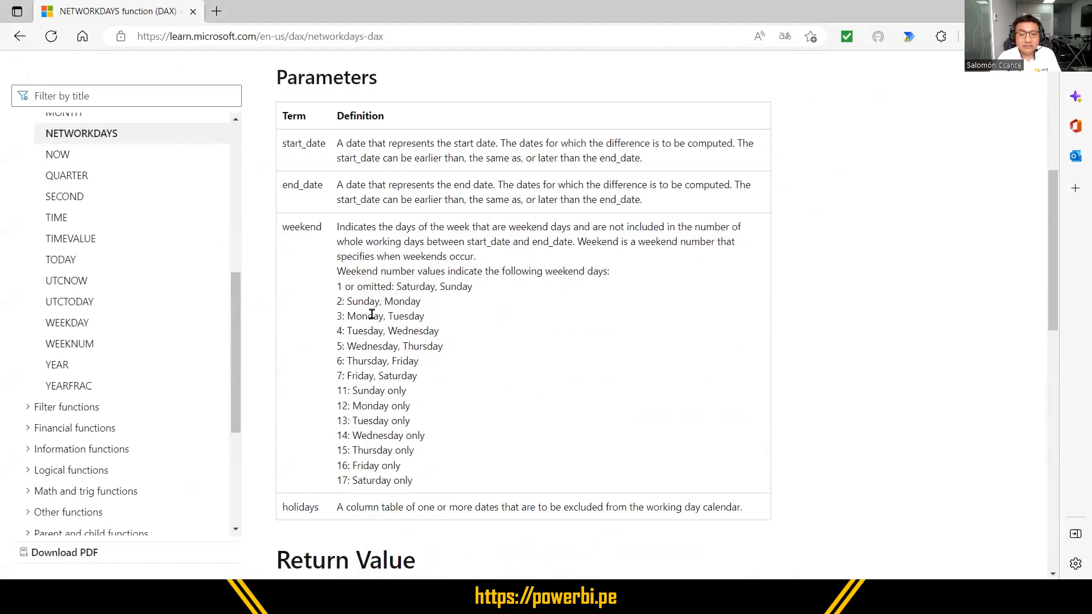
scroll(398, 310, down, 10)
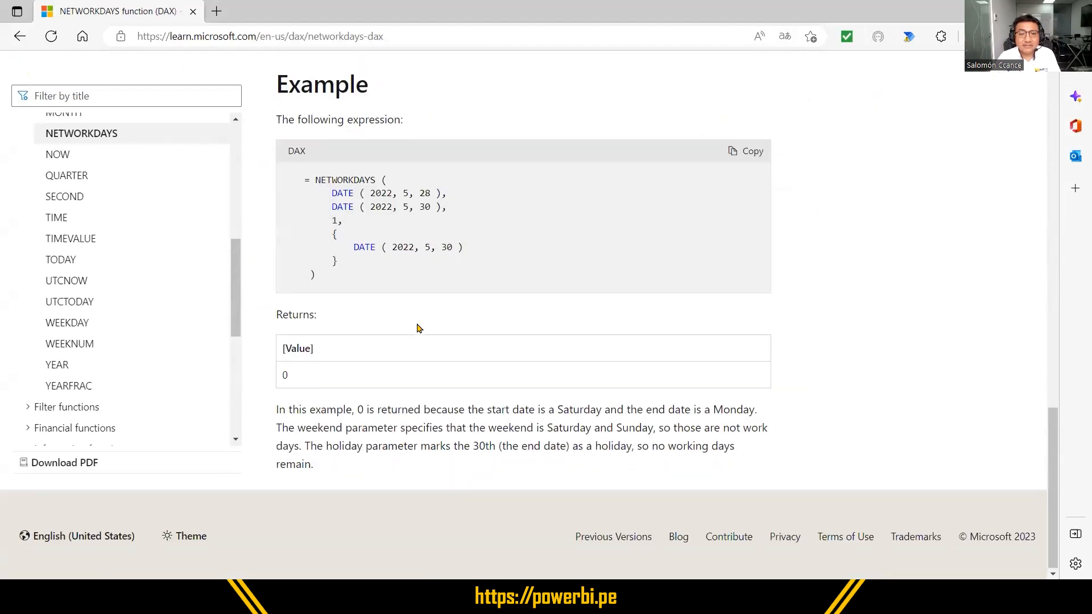
drag(314, 243, 296, 178)
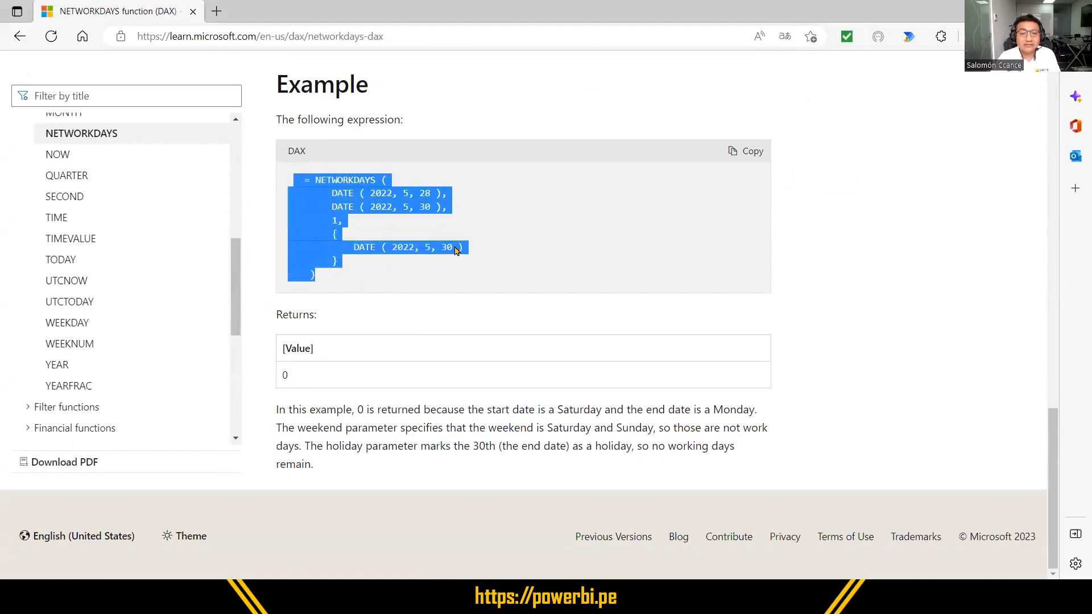
scroll(455, 251, up, 8)
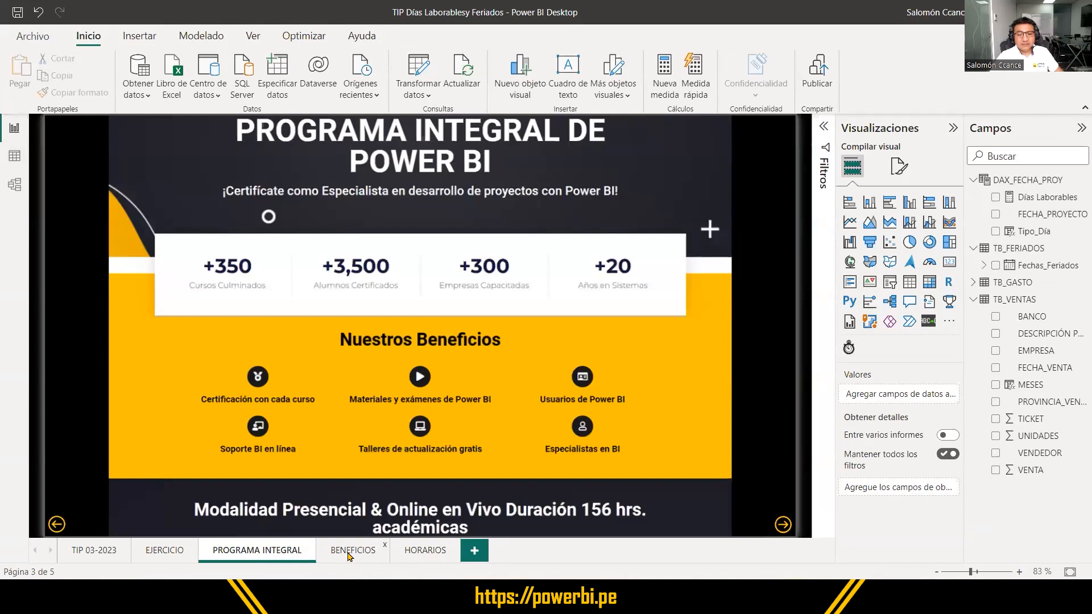
Return to Power BI Desktop, display the BENEFICIOS page and mark the Power BI Funciones Dax course in the learning route.
click(351, 550)
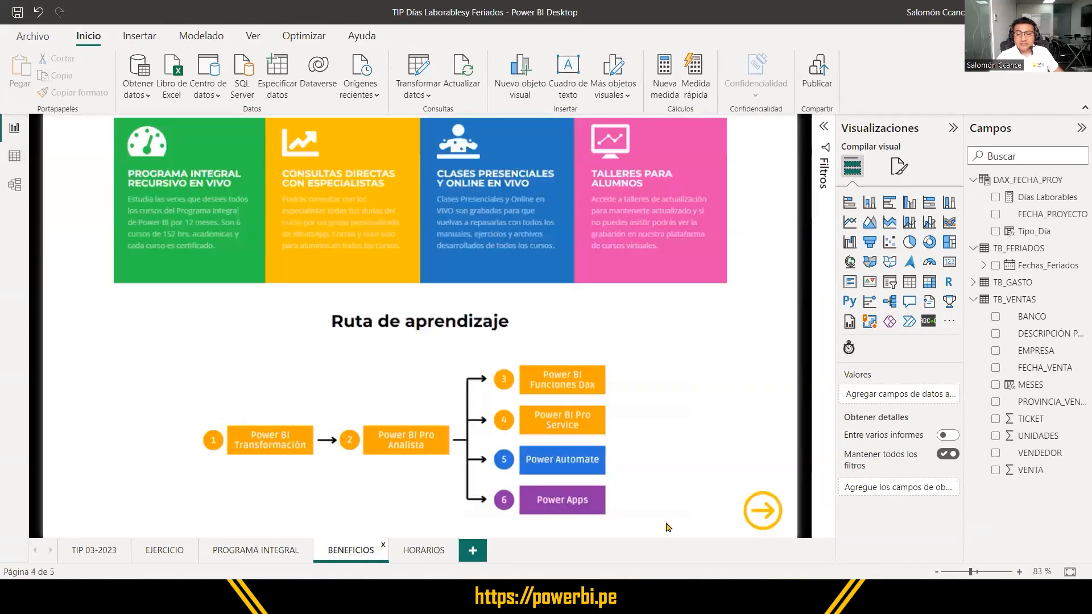
drag(490, 363, 619, 400)
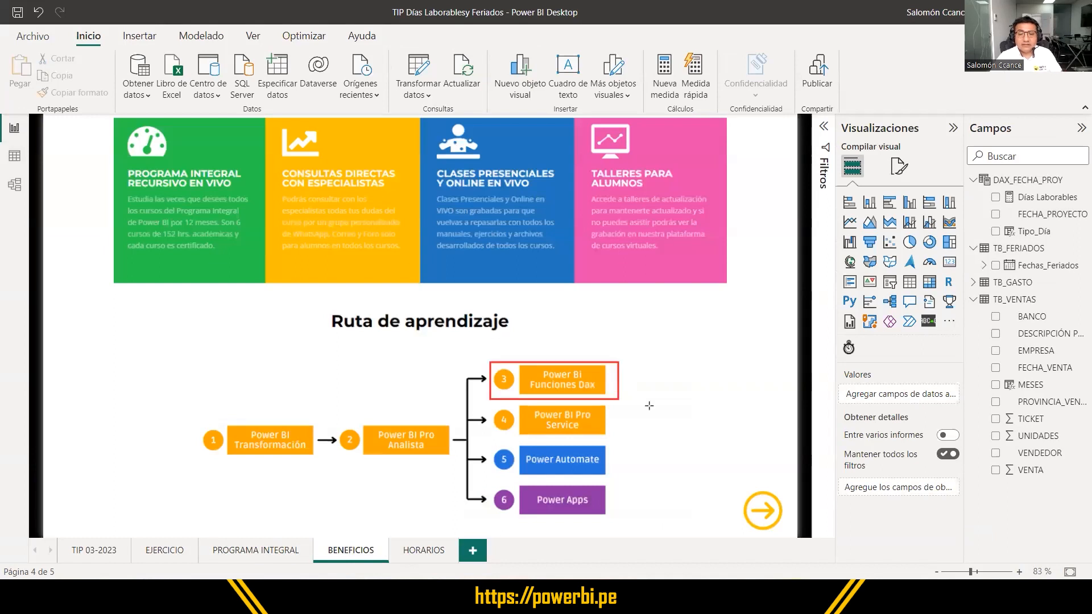